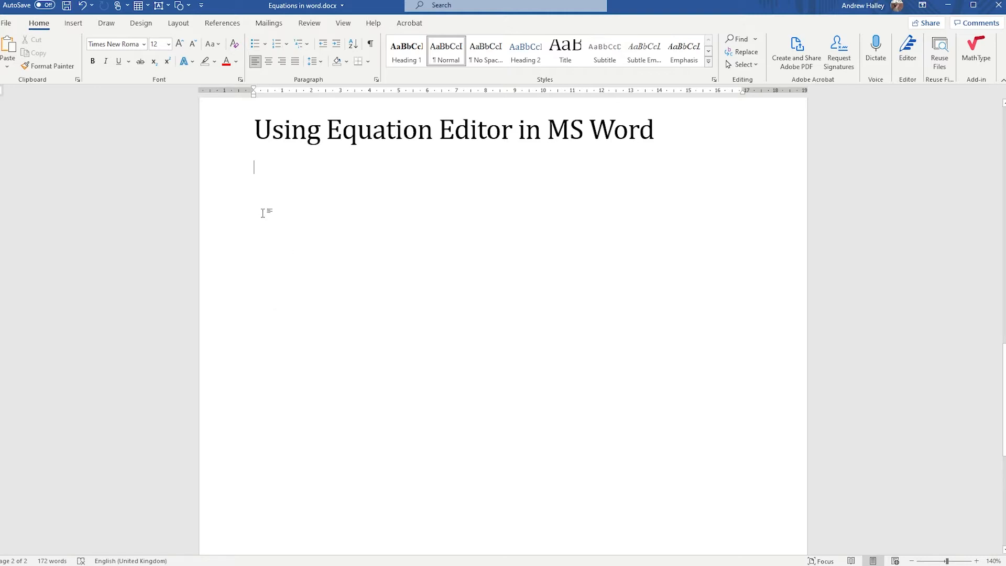
pyautogui.click(72, 25)
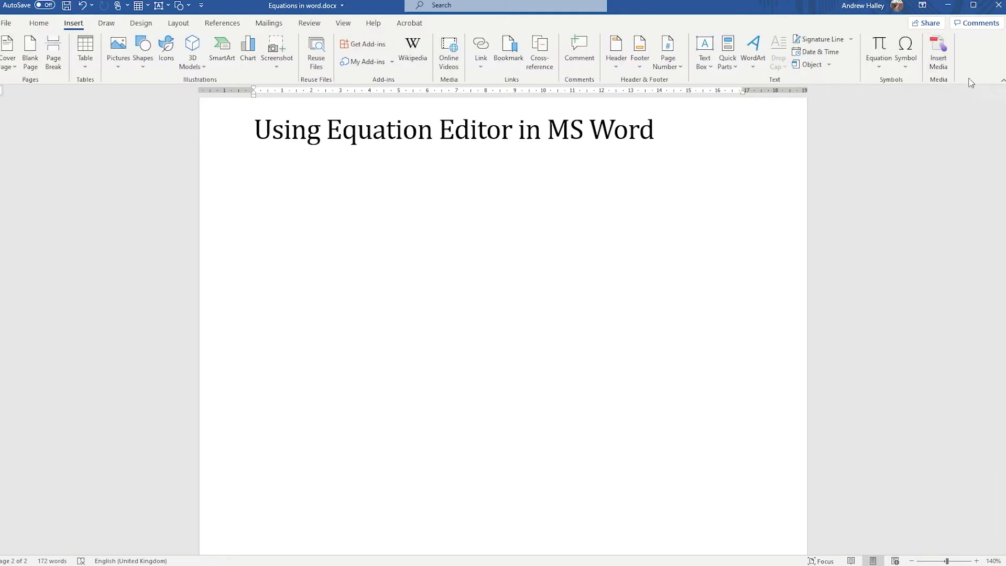
pyautogui.click(880, 49)
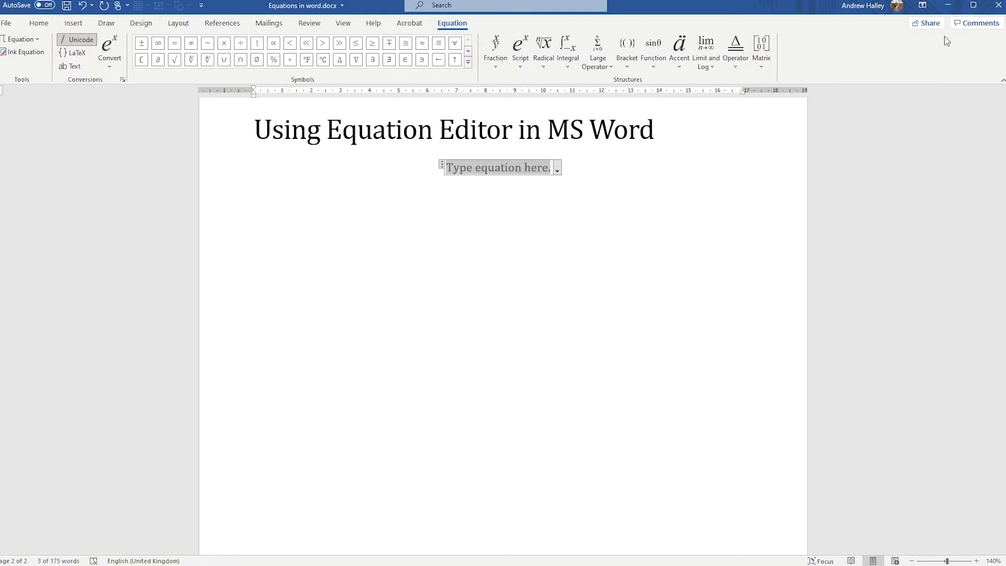
pyautogui.press('BackSpace')
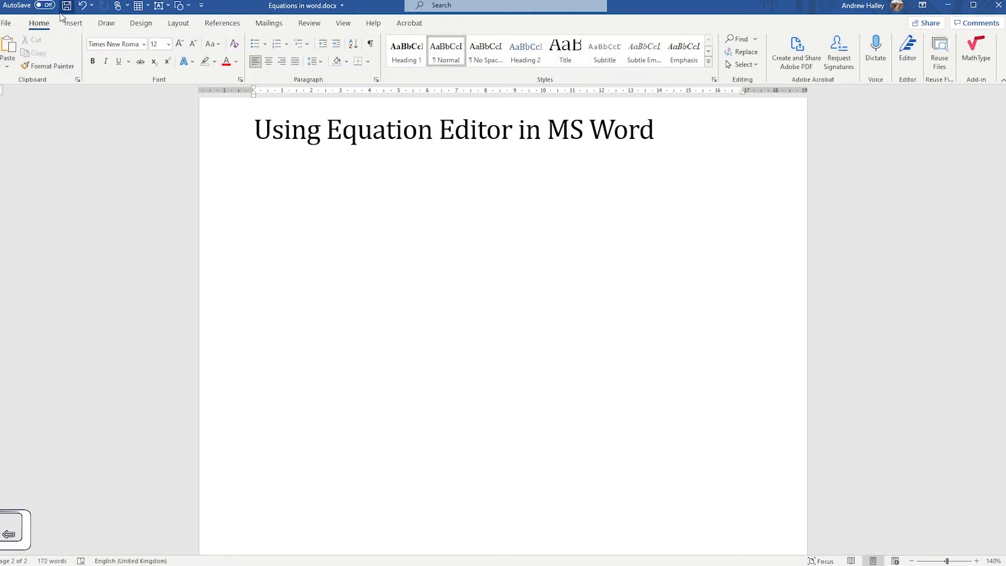
# Examine the gallery of built-in equations and the additional equations from Office.com without inserting any
pyautogui.click(72, 23)
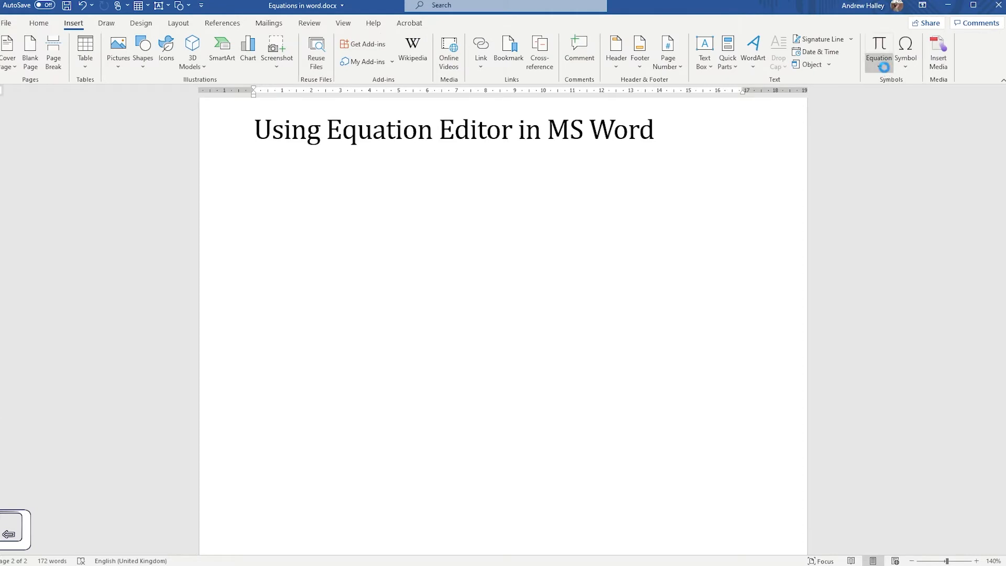
pyautogui.click(883, 67)
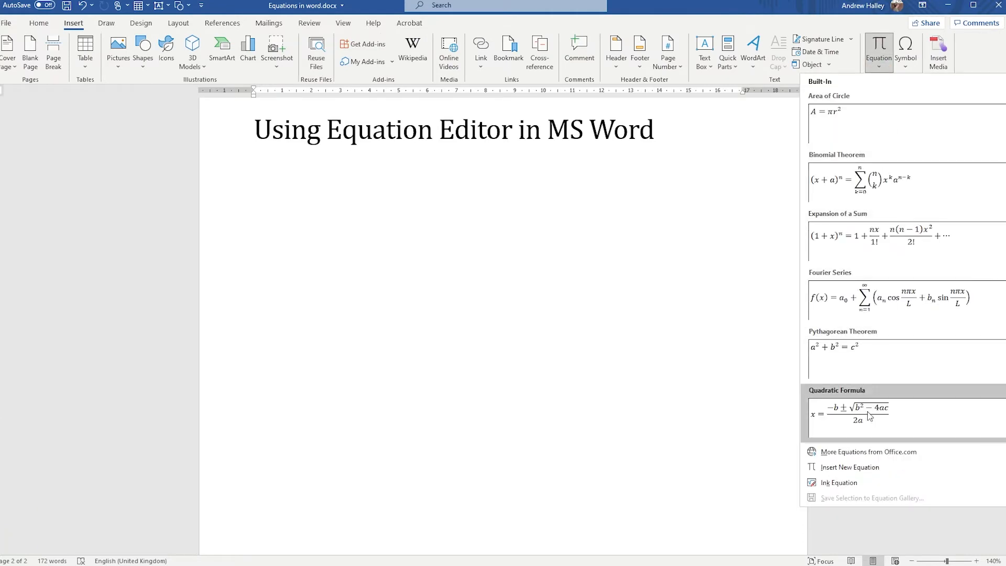
pyautogui.moveTo(875, 454)
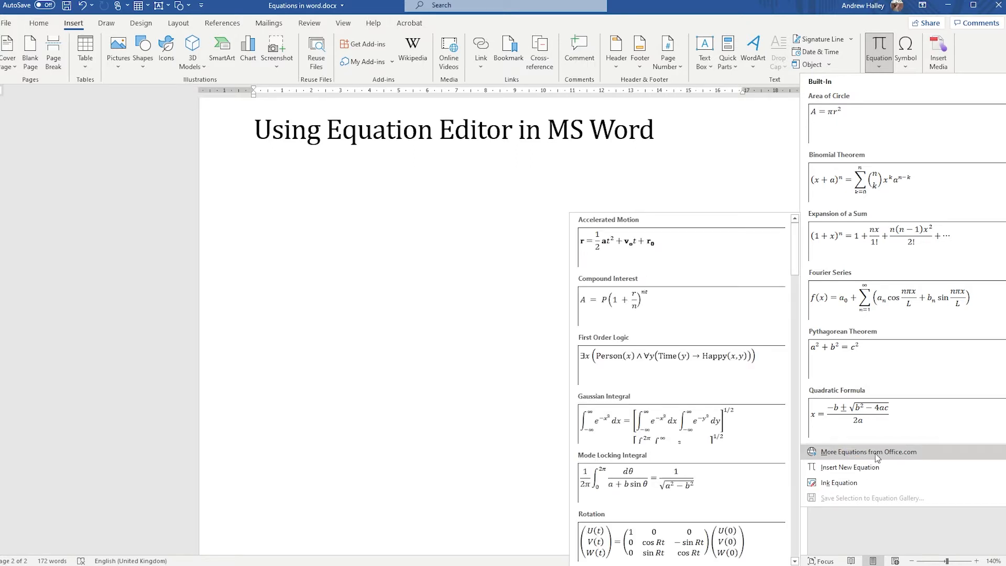
pyautogui.click(195, 209)
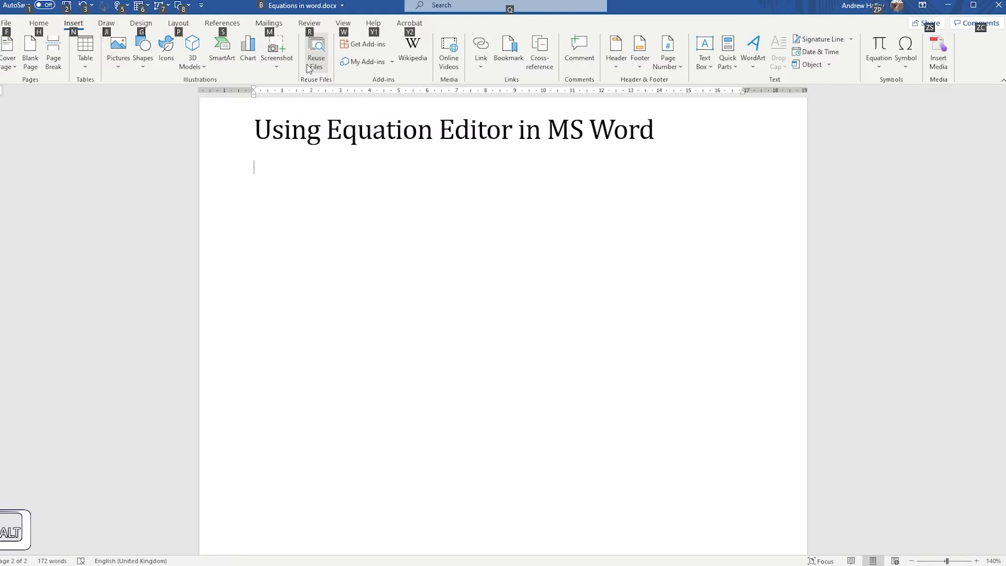
# Insert a new equation below the title reading 2x+1=5x-3 and start a new line after it
pyautogui.hotkey('alt', '=')
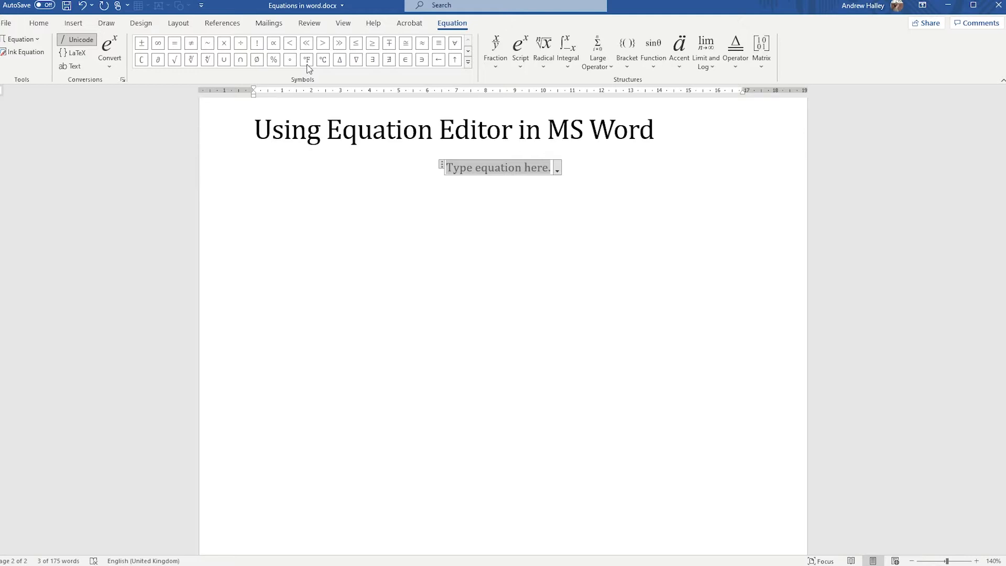
pyautogui.write('2x+1')
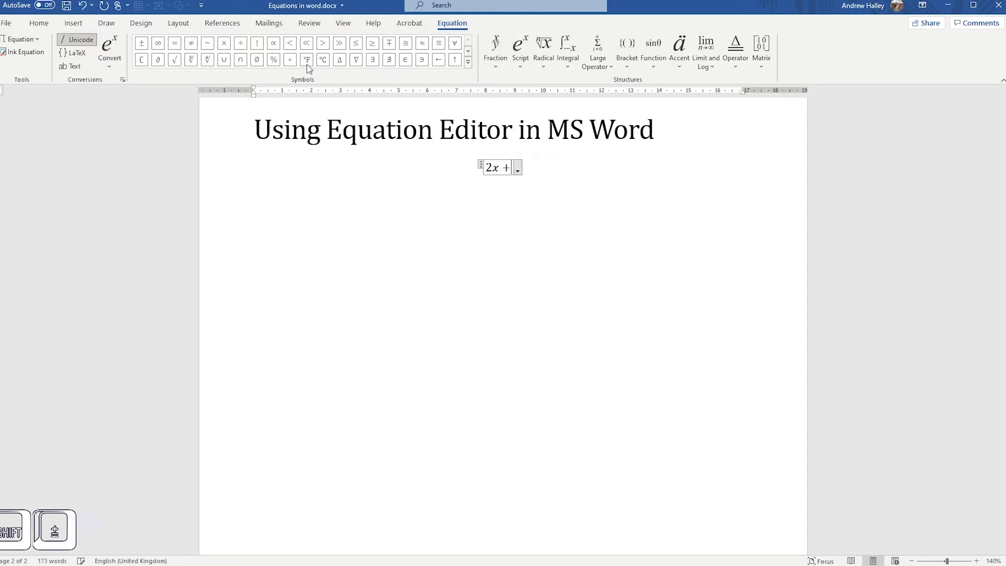
pyautogui.write('=')
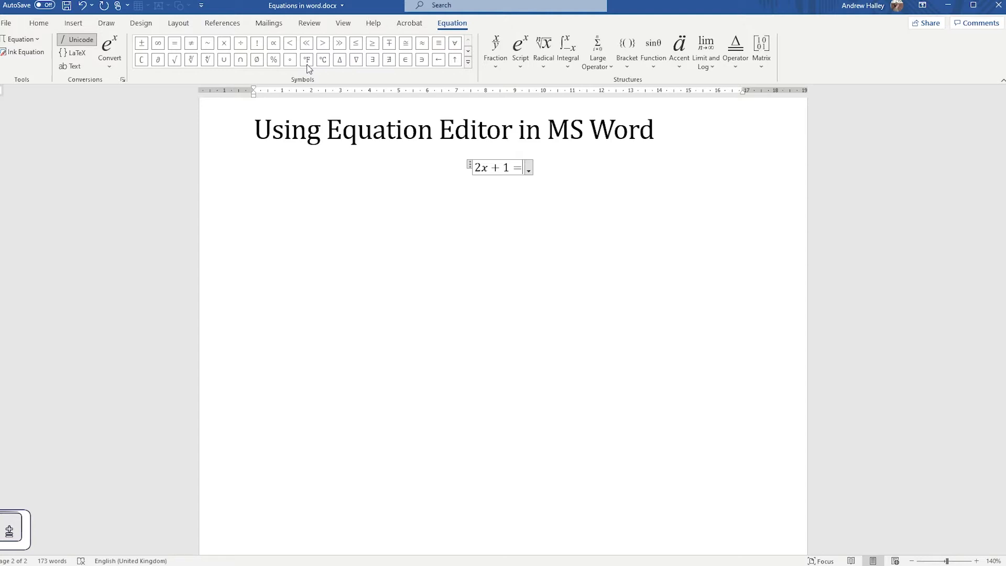
pyautogui.write('5x-')
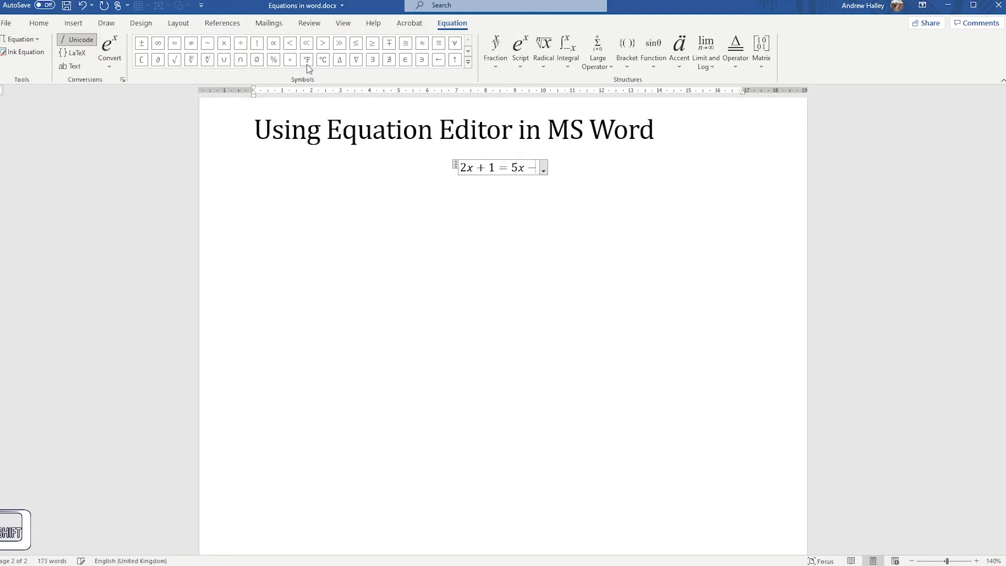
pyautogui.write('3')
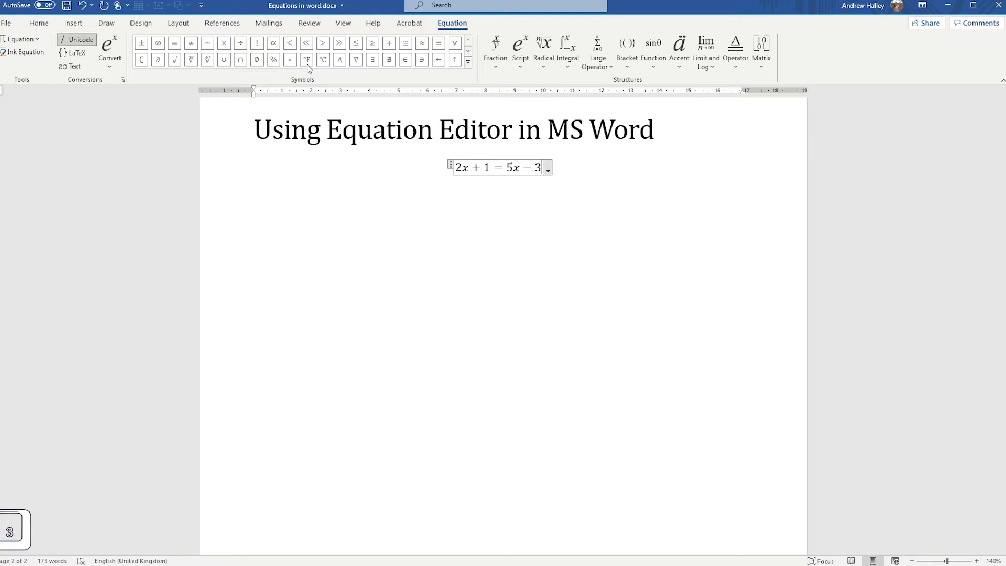
pyautogui.press('Return')
# Insert a second equation, 3x=-4, on the line below and start another line
pyautogui.hotkey('alt', '=')
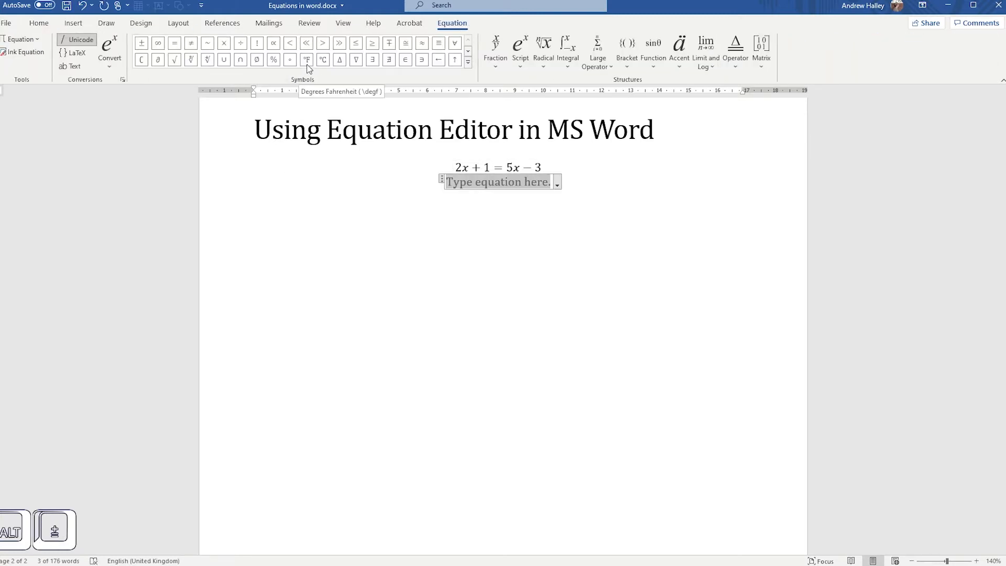
pyautogui.write('3x')
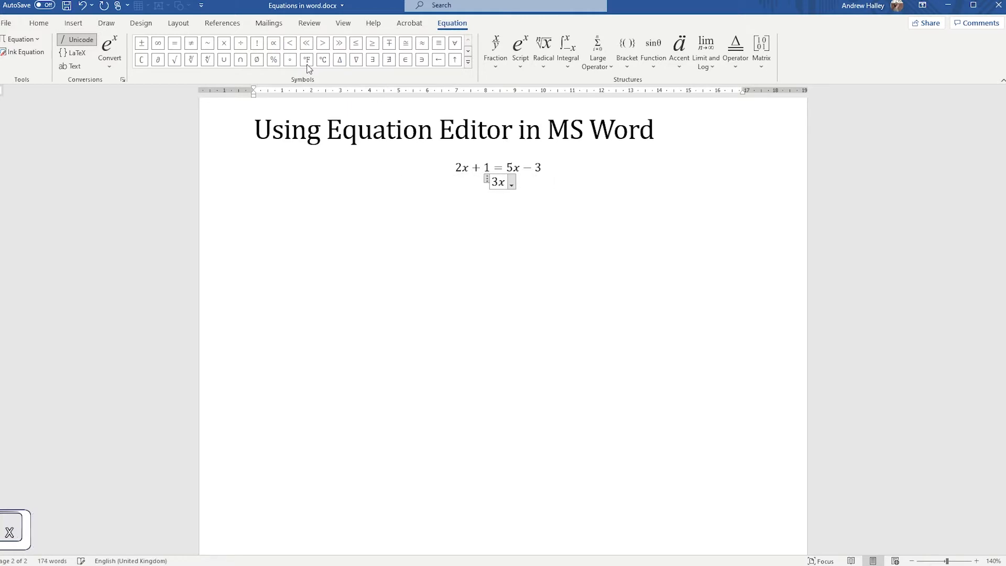
pyautogui.write('=')
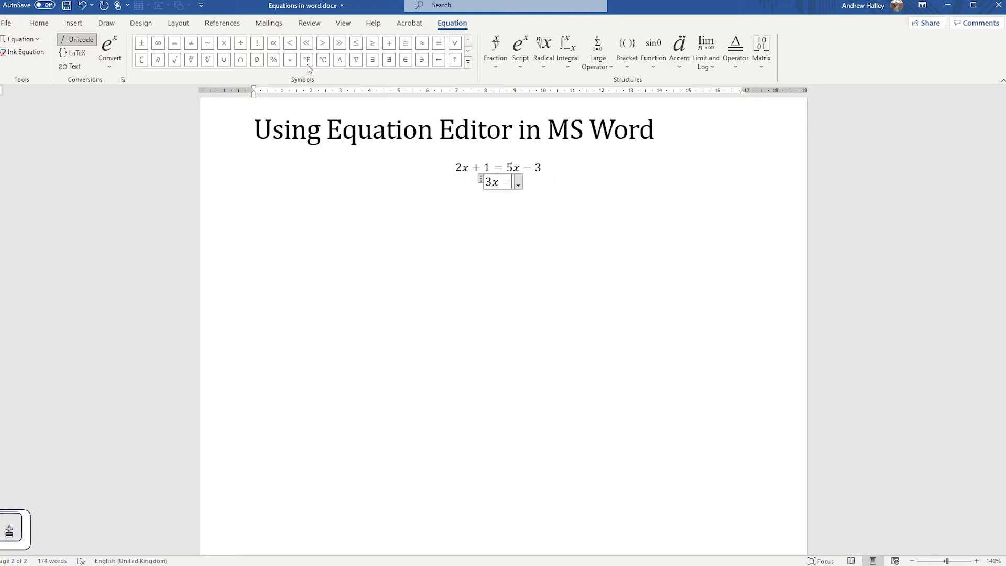
pyautogui.write('-4')
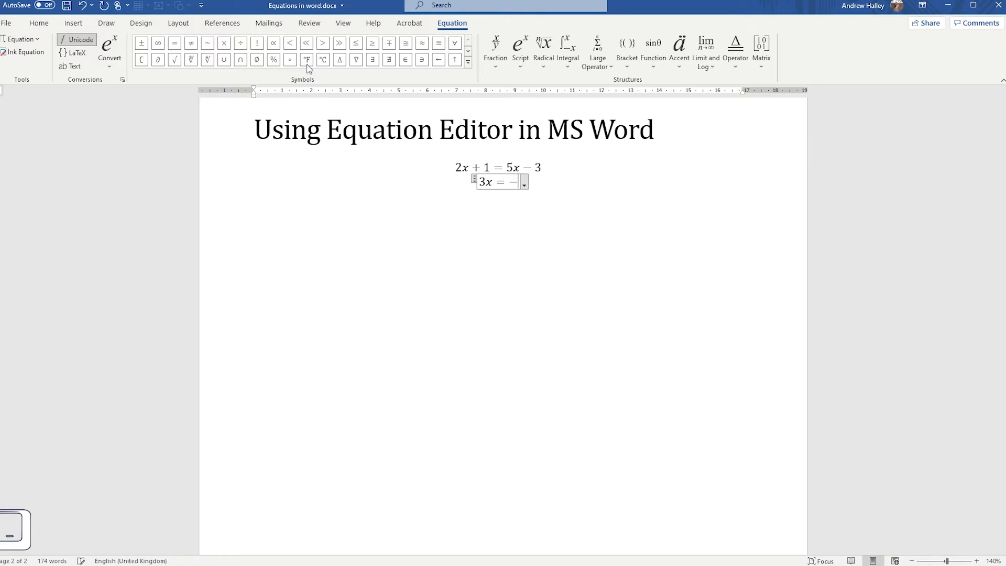
pyautogui.press('Return')
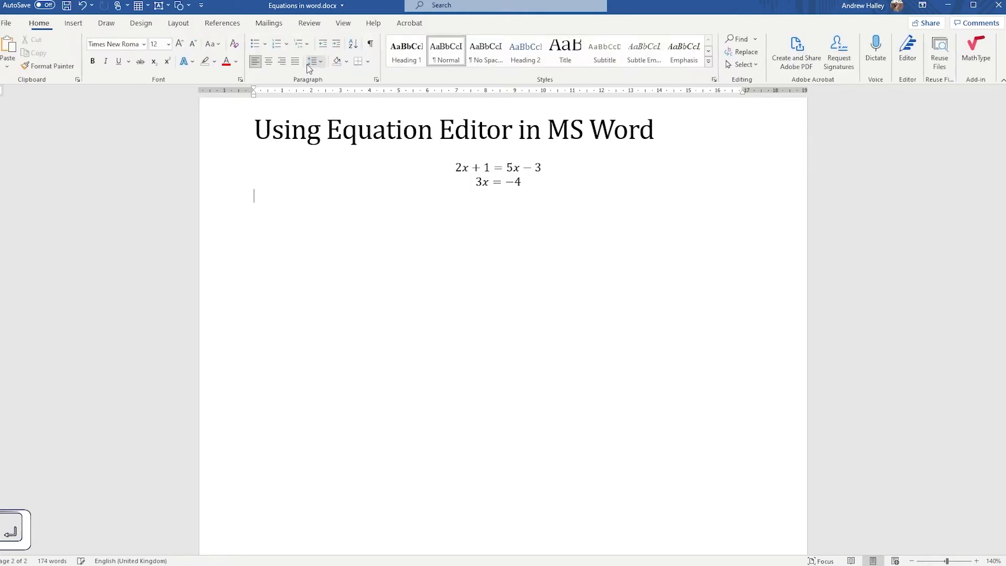
# Insert a third equation, x=-4/3, with 4/3 built up as a stacked fraction
pyautogui.hotkey('alt', '=')
pyautogui.write('x')
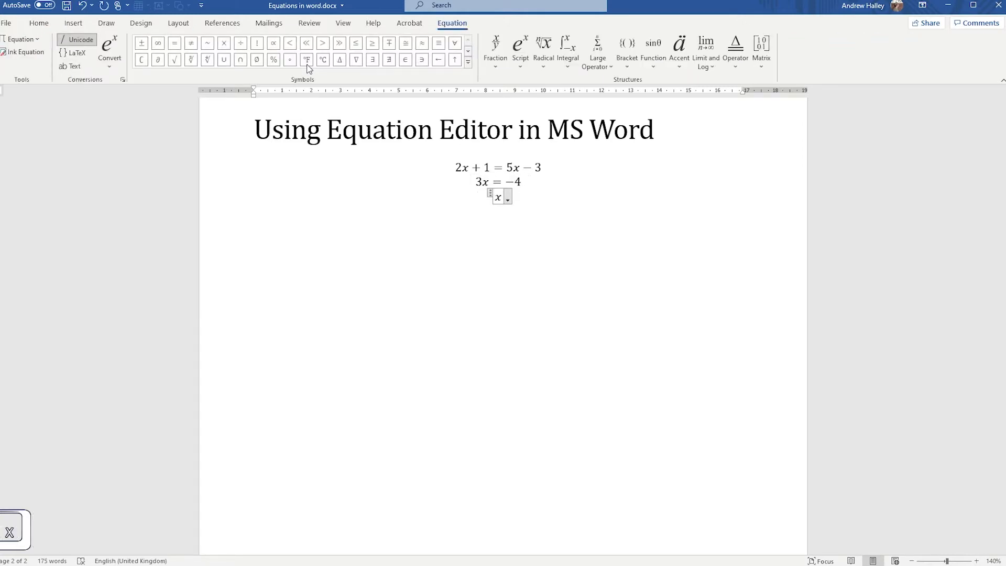
pyautogui.write(' =')
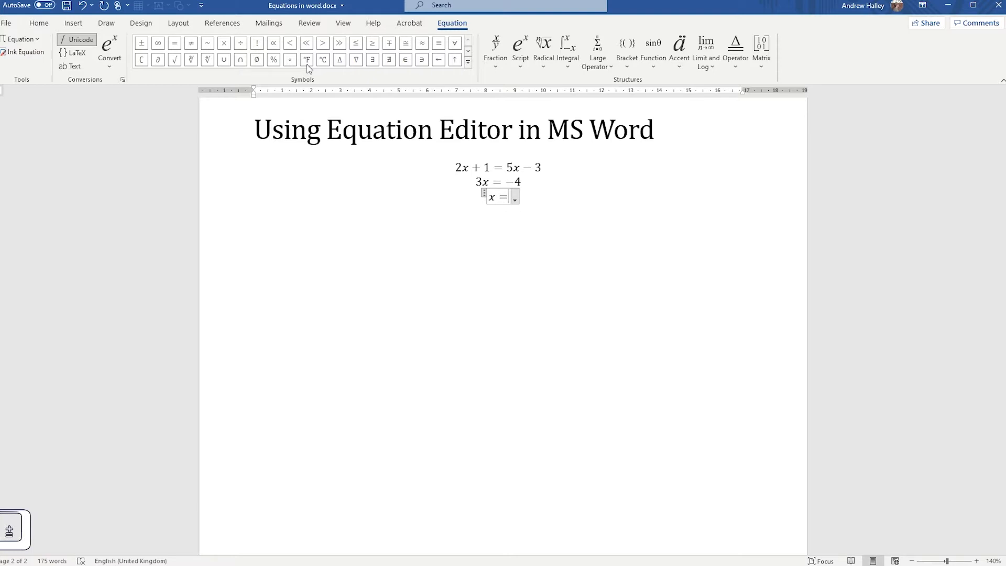
pyautogui.write('-4')
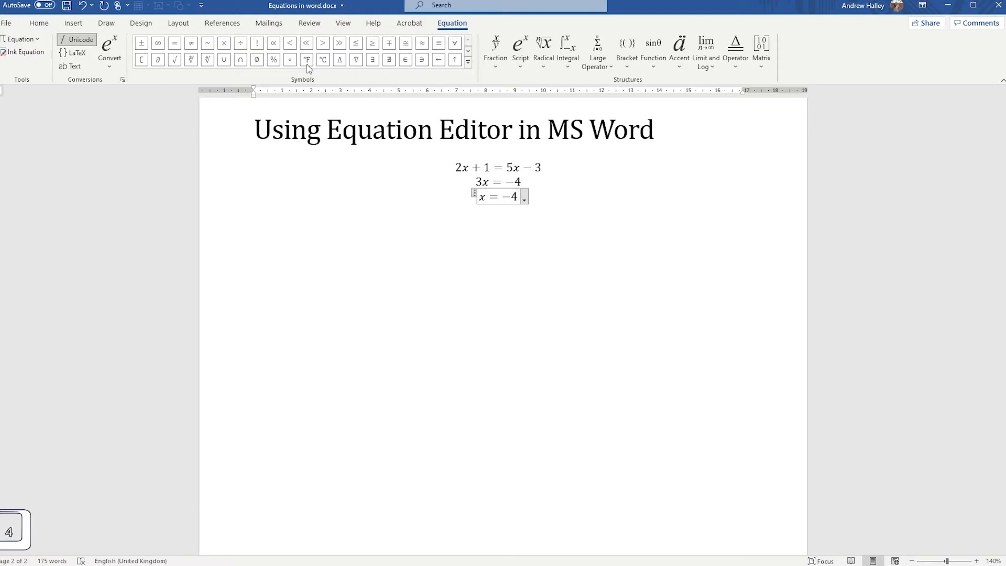
pyautogui.write('/3')
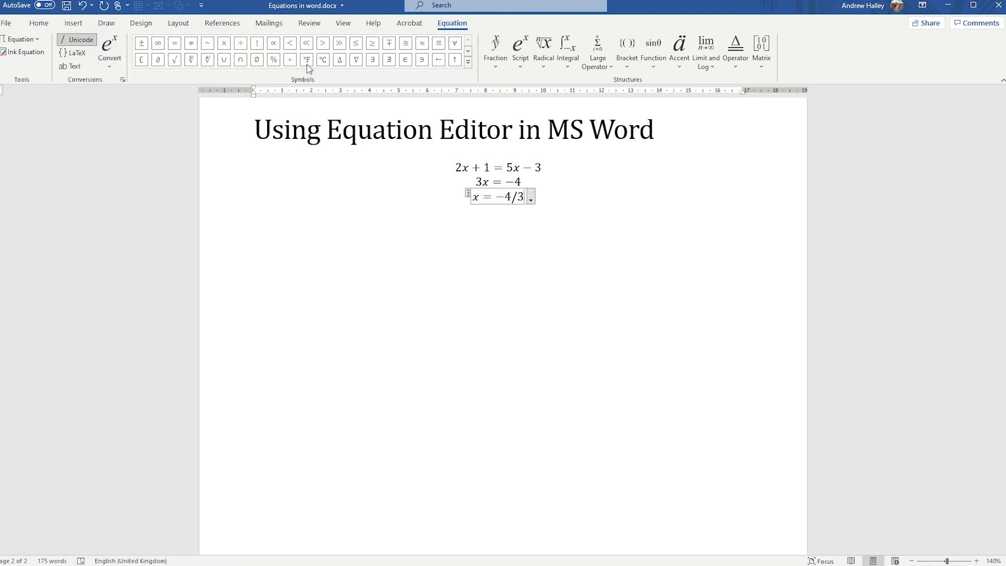
pyautogui.press('space')
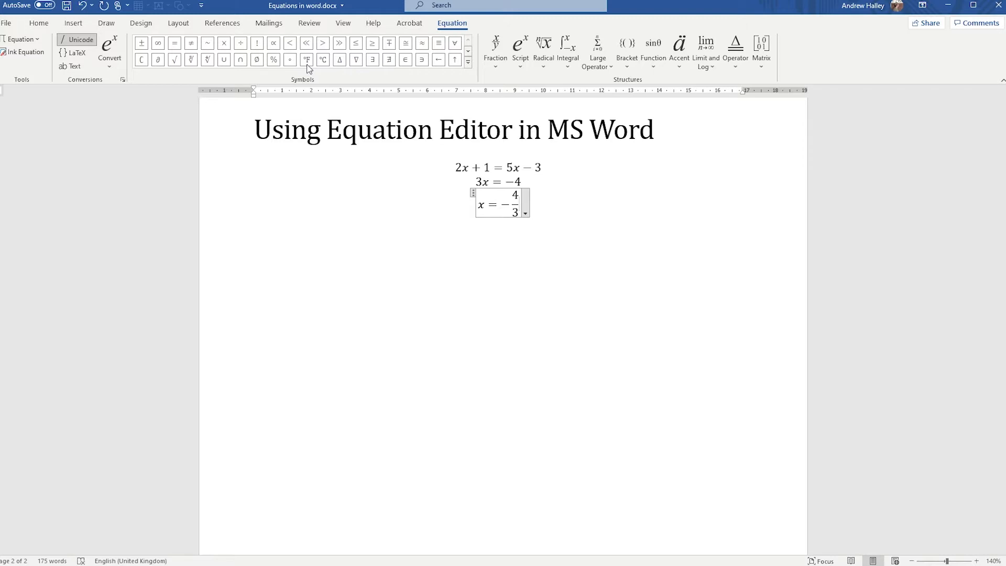
# Align the three equations with each other at their equals signs
pyautogui.hotkey('shift', 'Left')
pyautogui.hotkey('shift', 'Left')
pyautogui.hotkey('shift', 'Left')
pyautogui.hotkey('shift', 'Left')
pyautogui.hotkey('shift', 'Left')
pyautogui.hotkey('shift', 'Left')
pyautogui.hotkey('shift', 'Left')
pyautogui.hotkey('shift', 'Left')
pyautogui.hotkey('shift', 'Left')
pyautogui.hotkey('shift', 'Left')
pyautogui.hotkey('shift', 'Left')
pyautogui.hotkey('shift', 'Left')
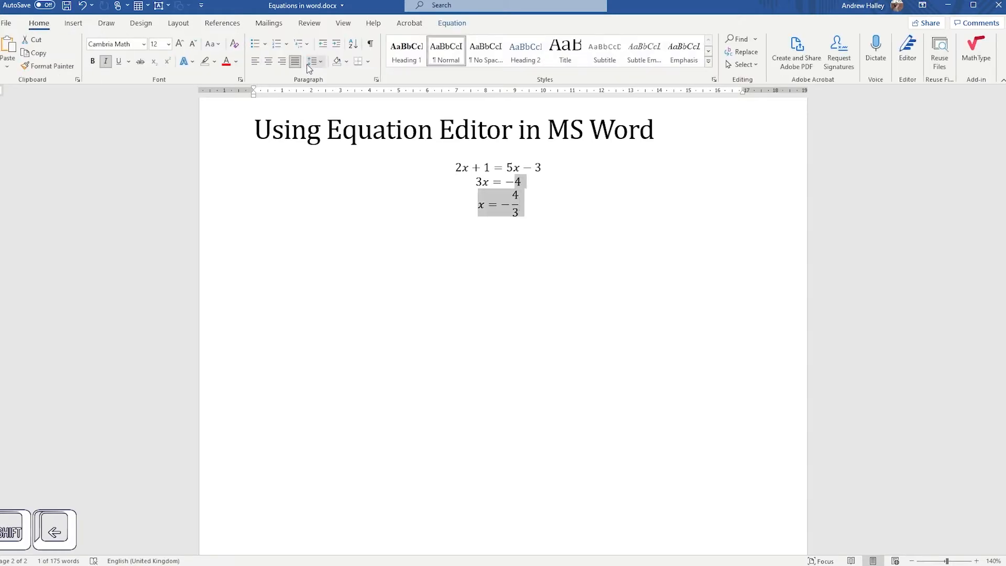
pyautogui.hotkey('shift', 'Left')
pyautogui.hotkey('shift', 'Left')
pyautogui.hotkey('shift', 'Left')
pyautogui.hotkey('shift', 'Left')
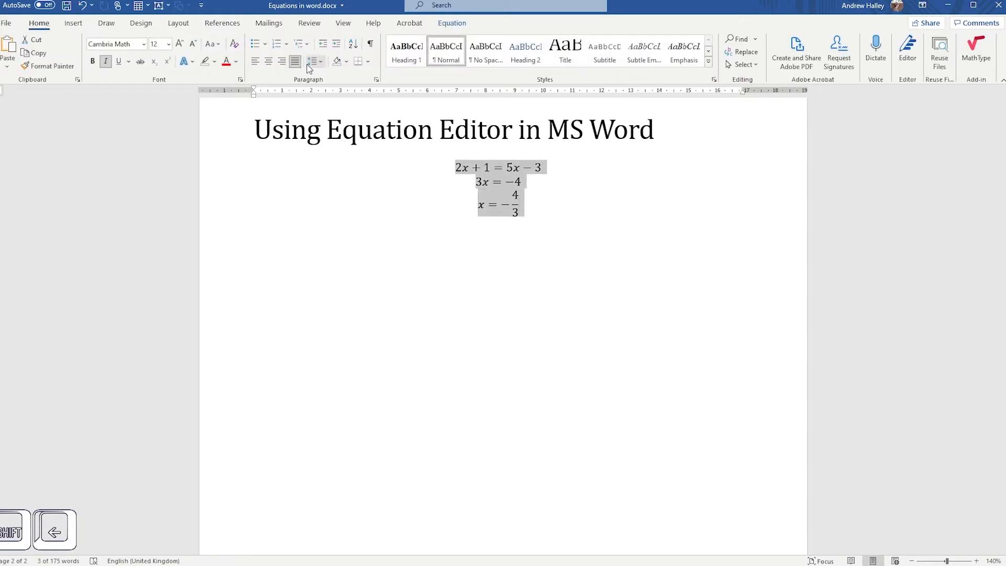
pyautogui.rightClick(504, 183)
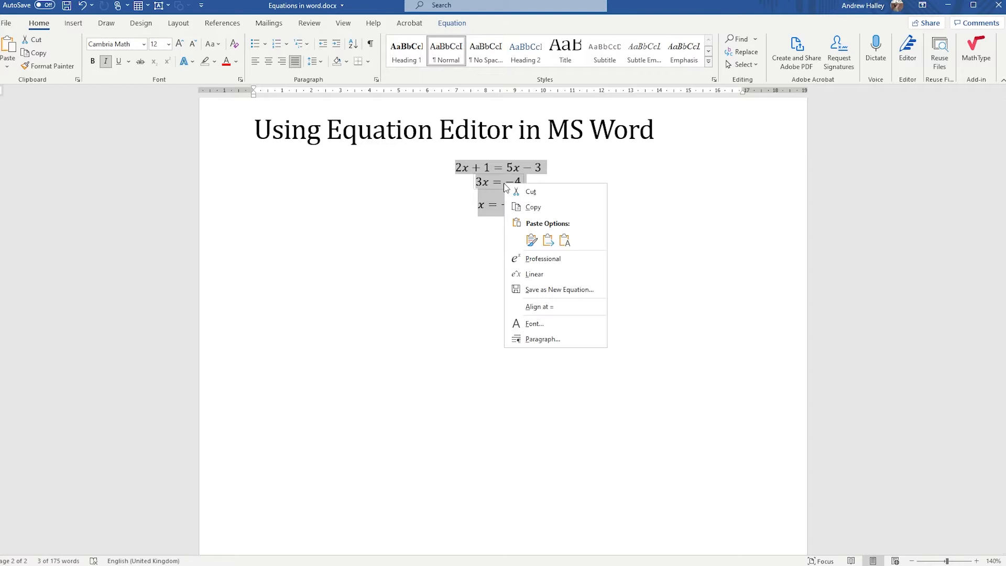
pyautogui.click(560, 310)
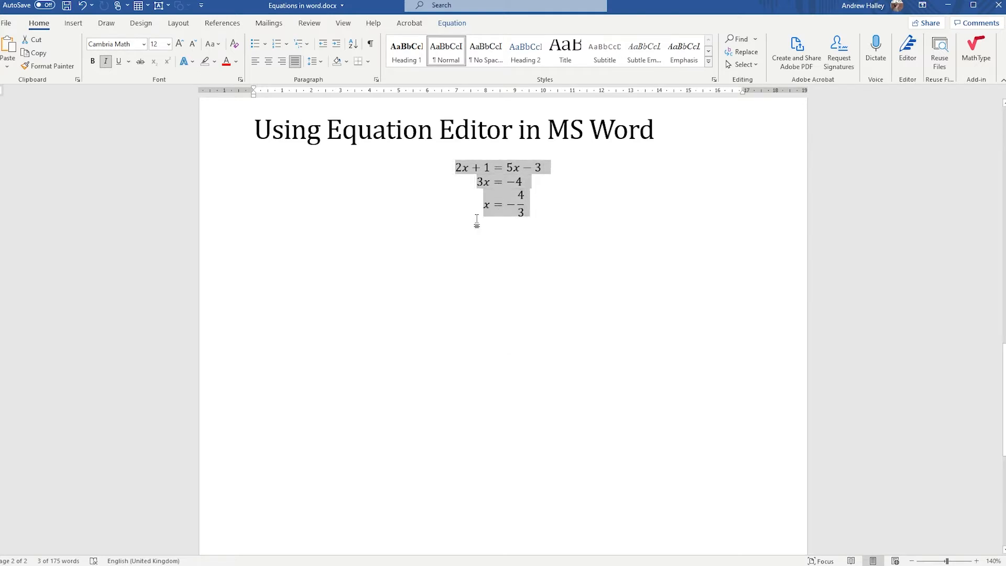
# Delete the three aligned equations and insert a new equation containing the stacked fraction 2/x
pyautogui.hotkey('alt', 'BackSpace')
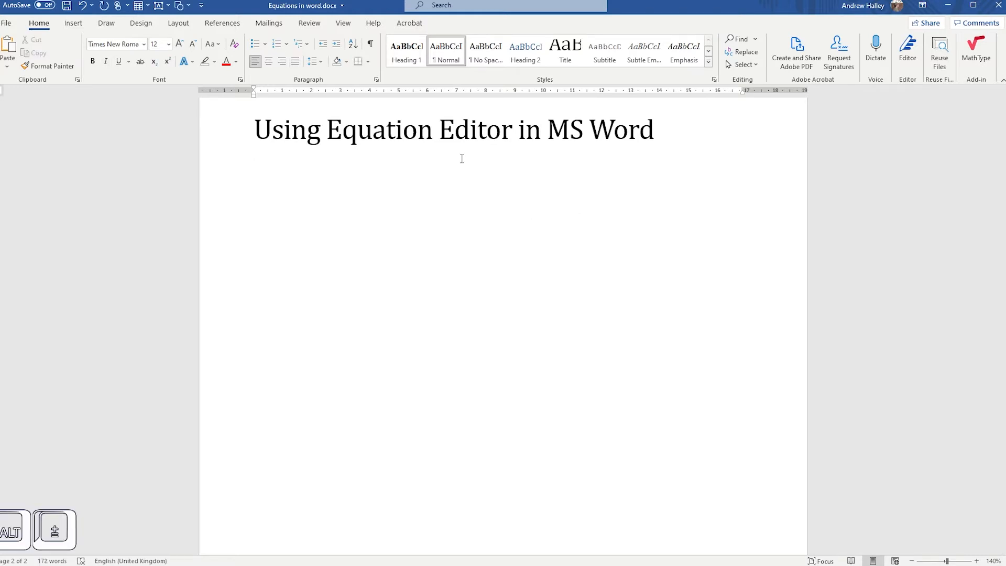
pyautogui.hotkey('alt', '=')
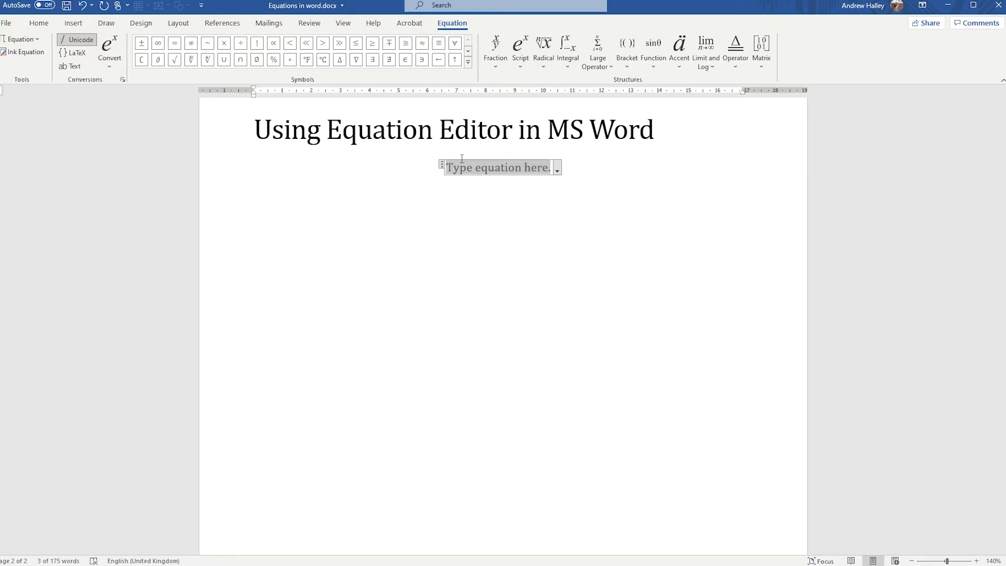
pyautogui.write('2/x')
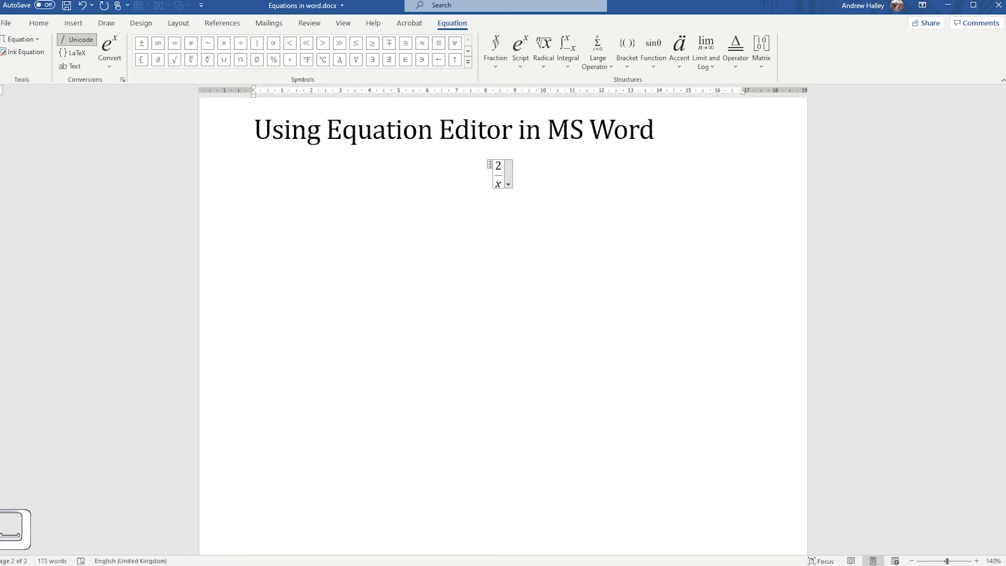
pyautogui.write('=')
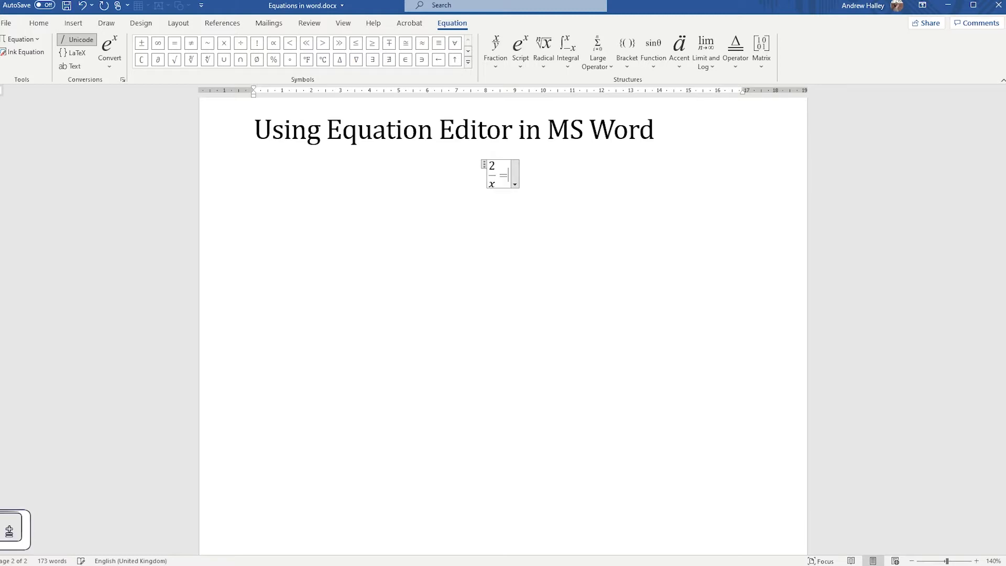
pyautogui.press('BackSpace')
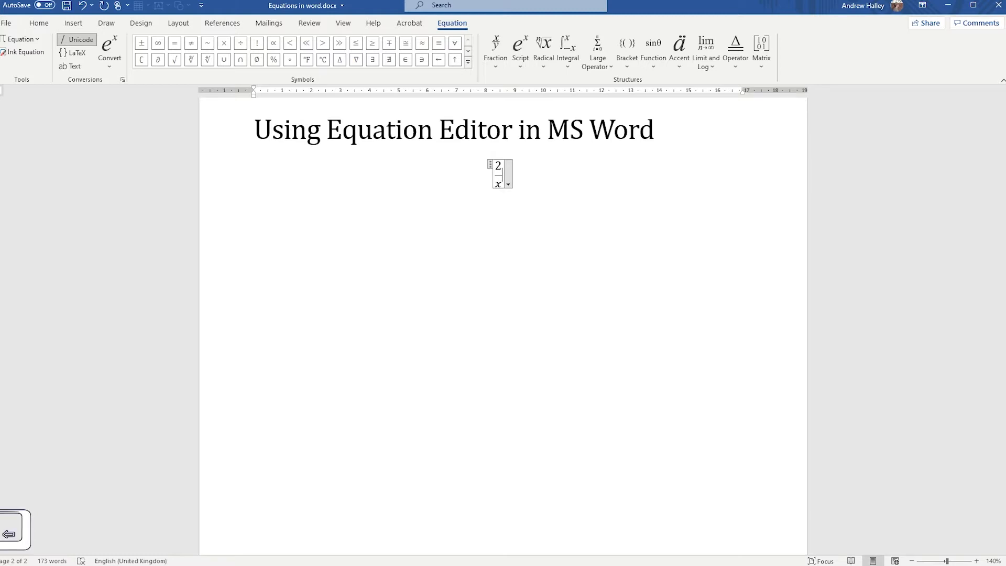
# Try to append a second fraction by entering +3/x+1 after 2/x, and undo the addition
pyautogui.write('+3')
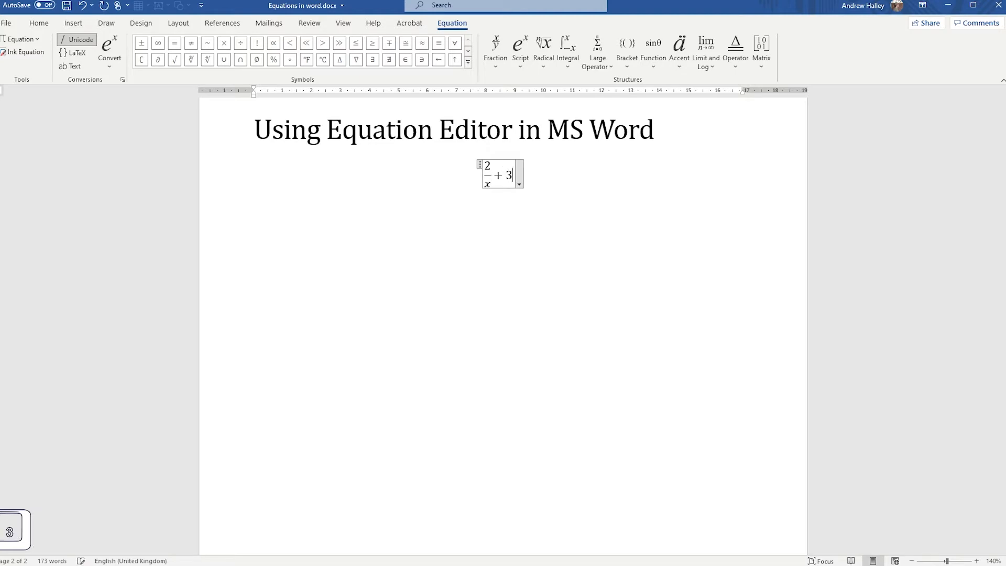
pyautogui.write('/')
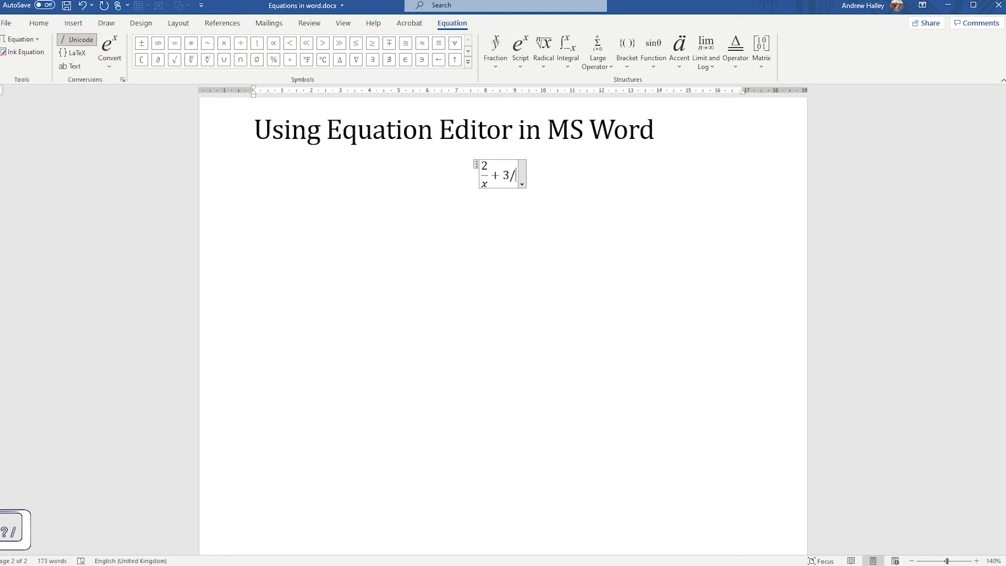
pyautogui.write('x+1')
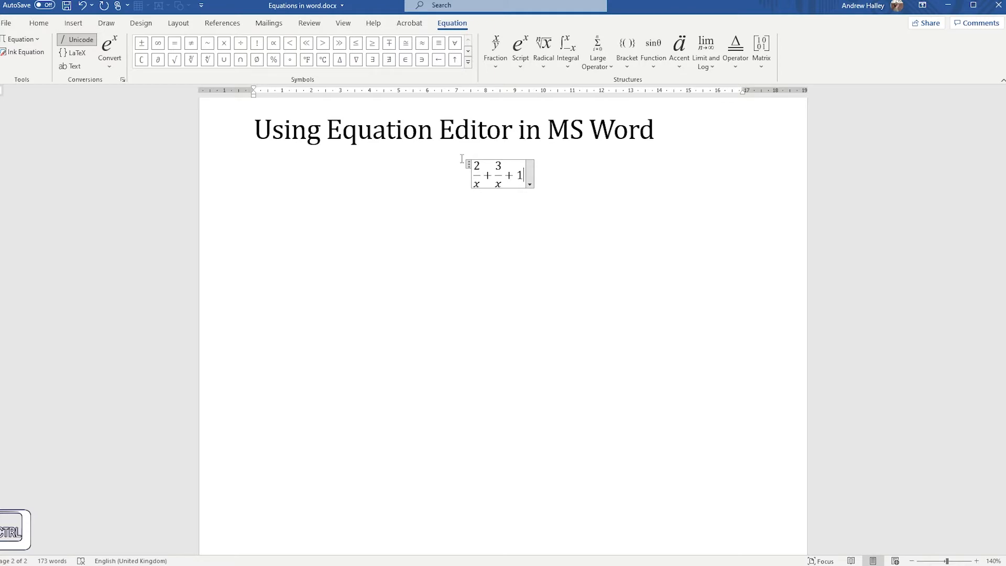
pyautogui.hotkey('ctrl', 'z')
pyautogui.hotkey('ctrl', 'z')
pyautogui.hotkey('ctrl', 'z')
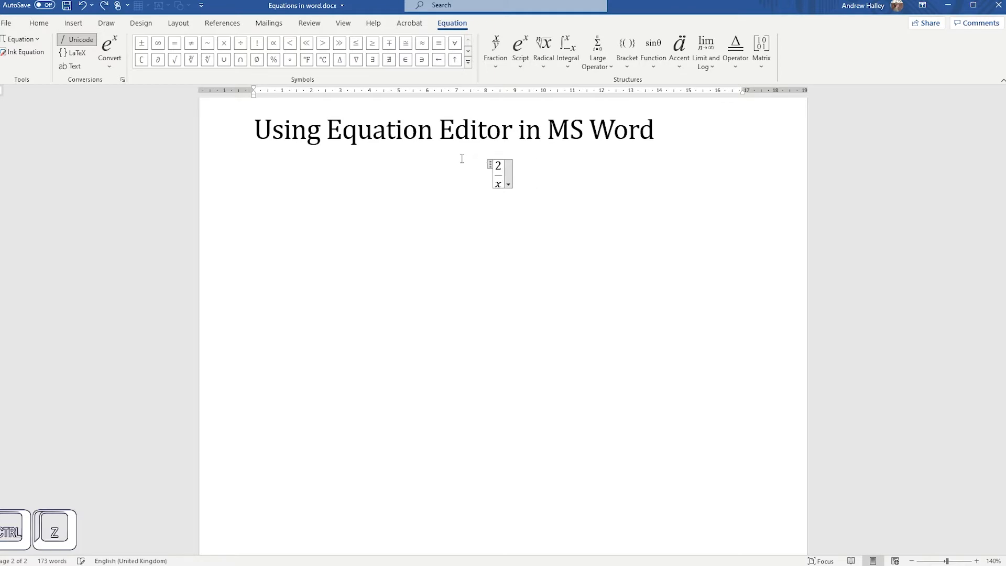
# Append + and the stacked fraction 3/(x+1) after 2/x in the equation
pyautogui.write('+ ')
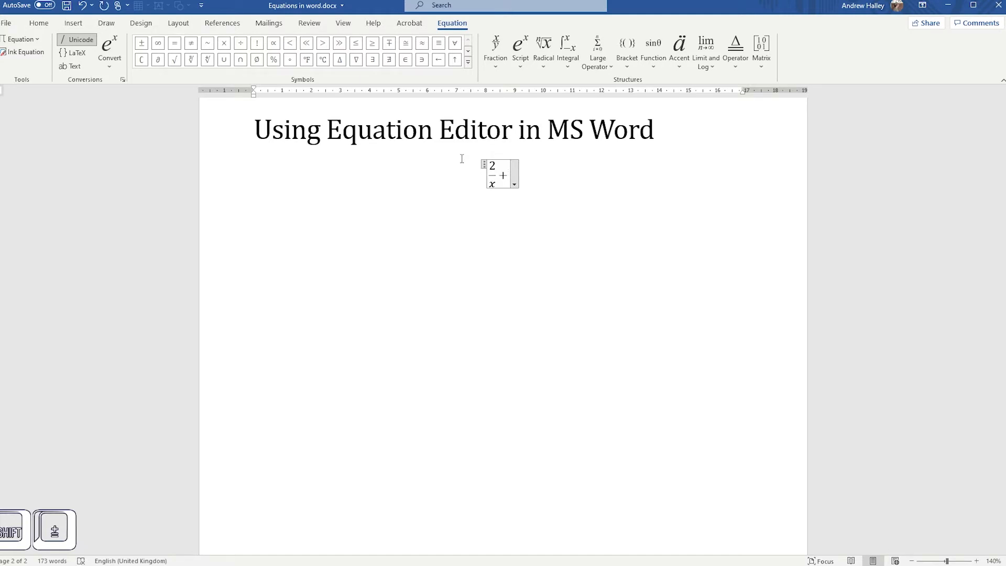
pyautogui.write('3/(x ')
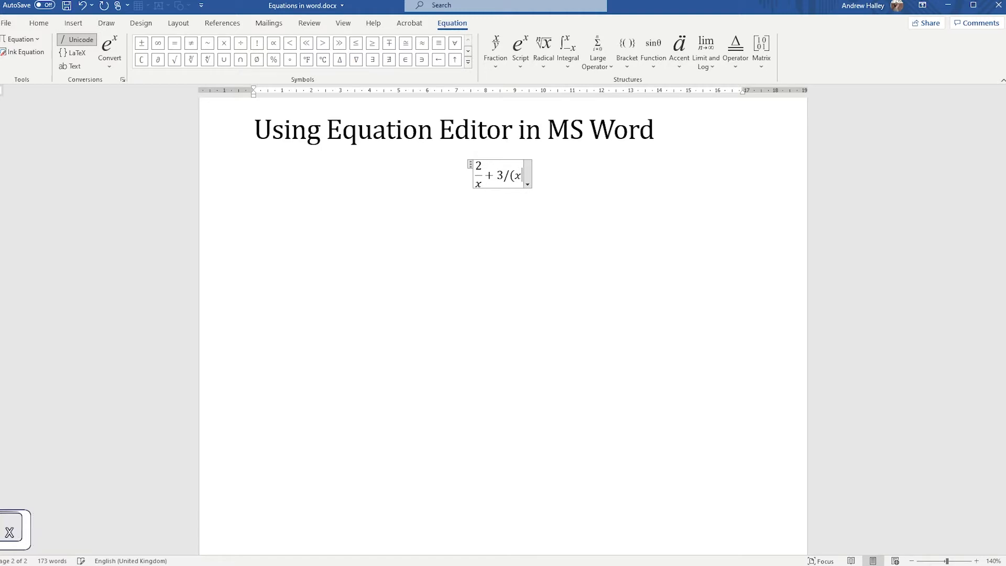
pyautogui.write('+ 1)')
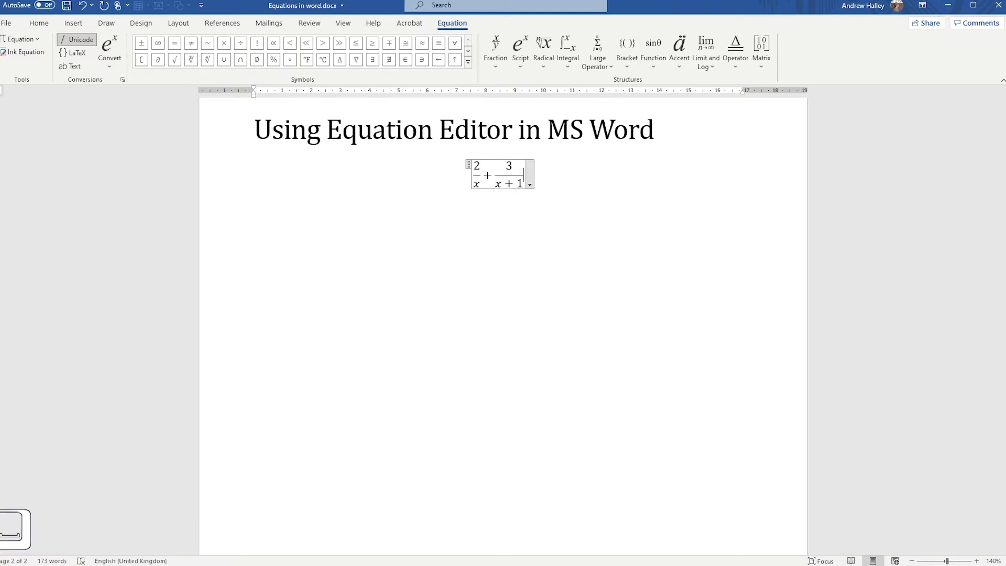
# Append a minus sign and the stacked fraction (x+1)/2 to the end of the equation
pyautogui.write('-')
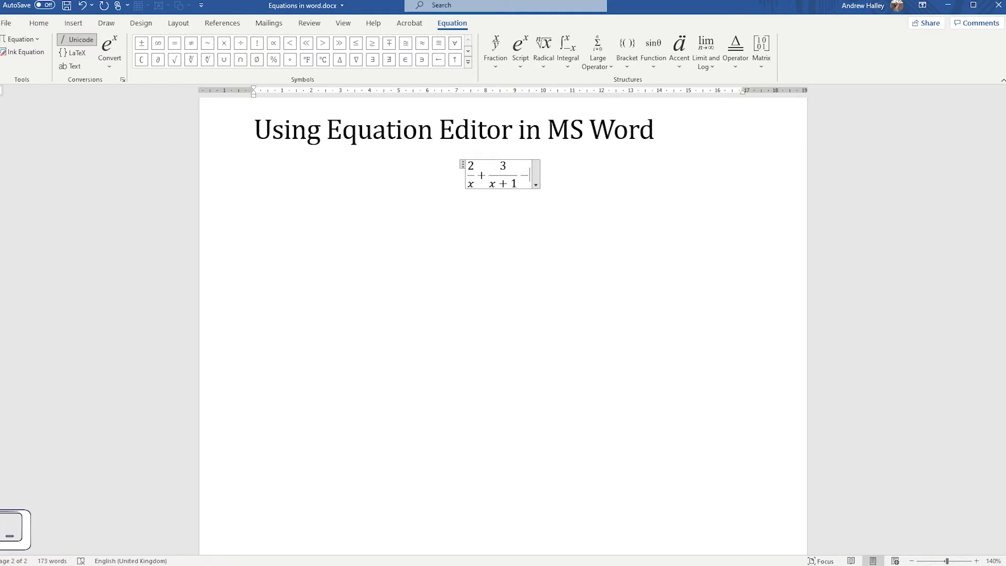
pyautogui.write('4')
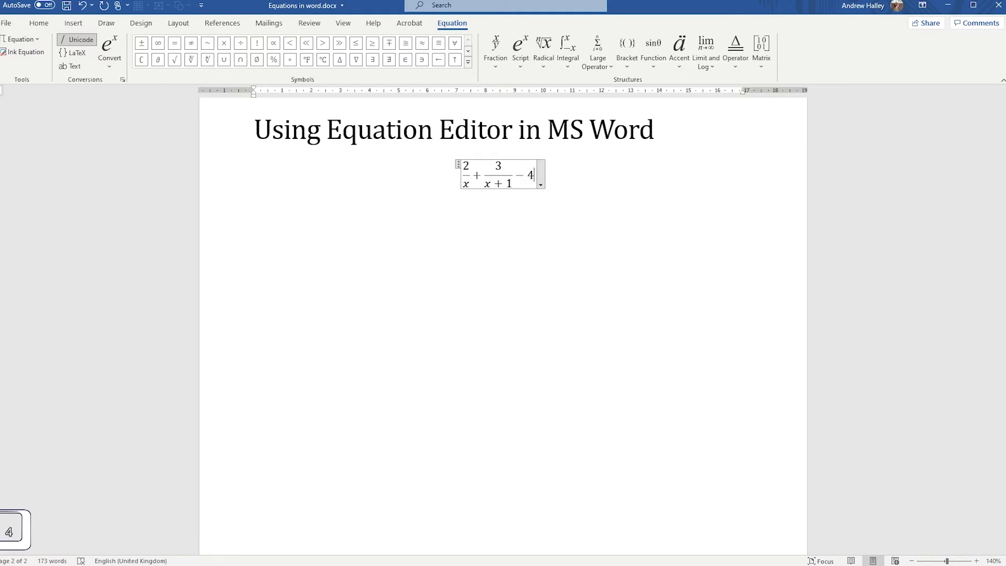
pyautogui.press('BackSpace')
pyautogui.write('(')
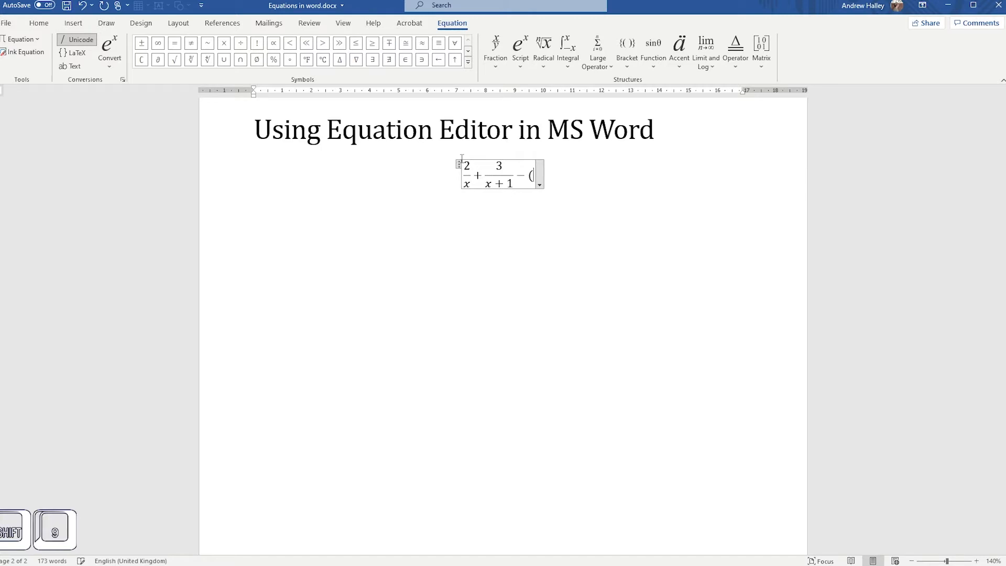
pyautogui.write('x + 1)')
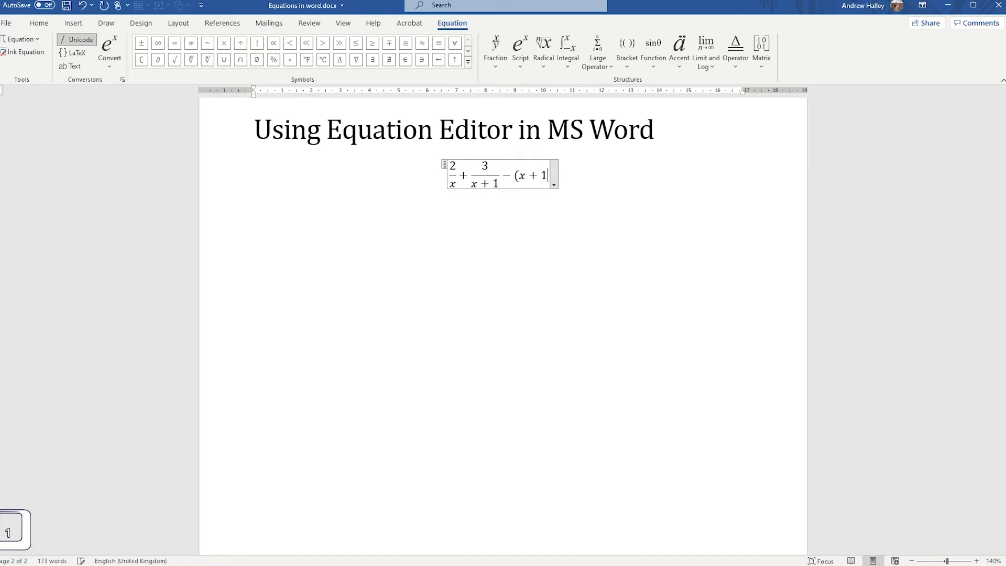
pyautogui.write('/')
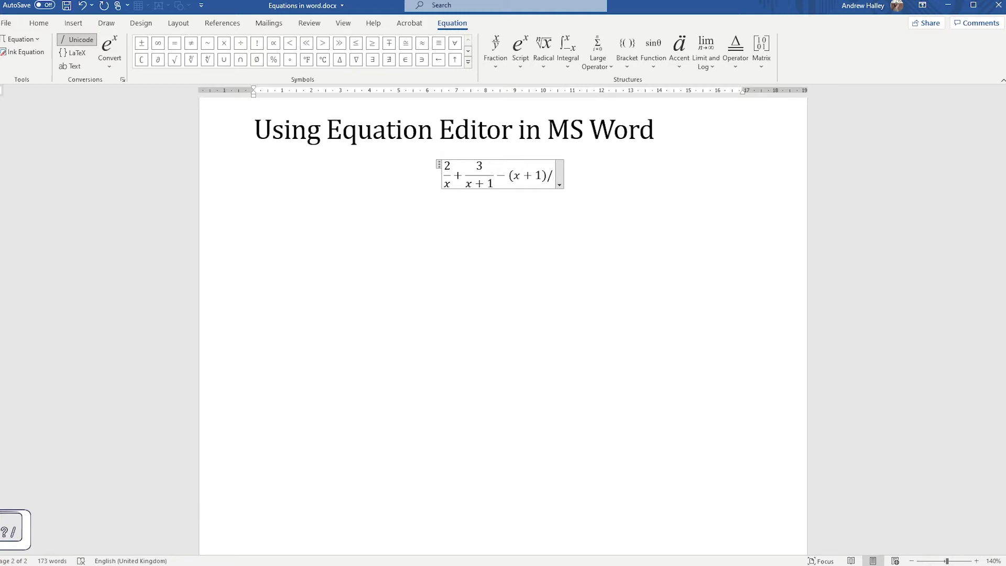
pyautogui.write('2')
pyautogui.press('space')
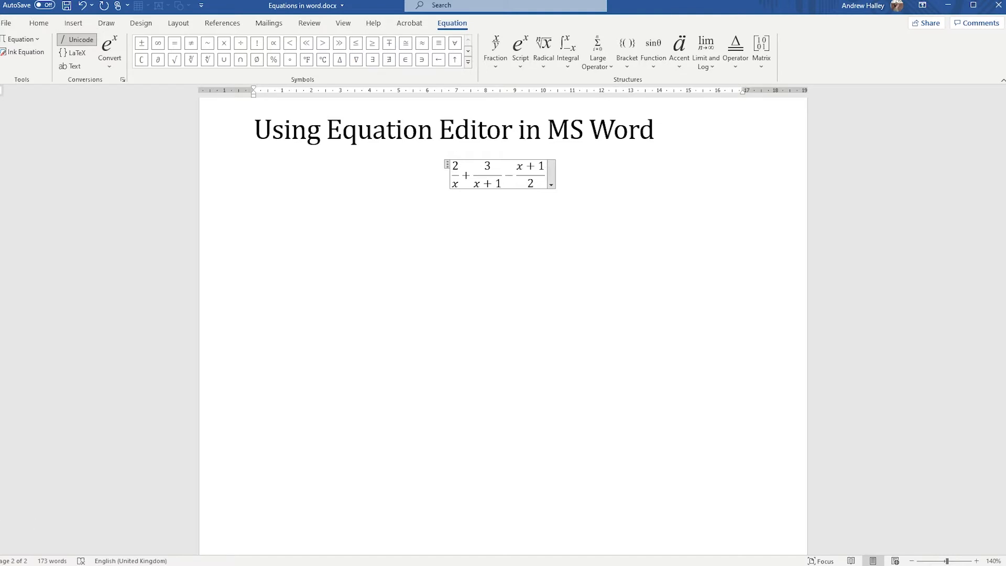
# Left-align the fraction equation and insert a new empty equation in its place below the heading
pyautogui.hotkey('ctrl', 'l')
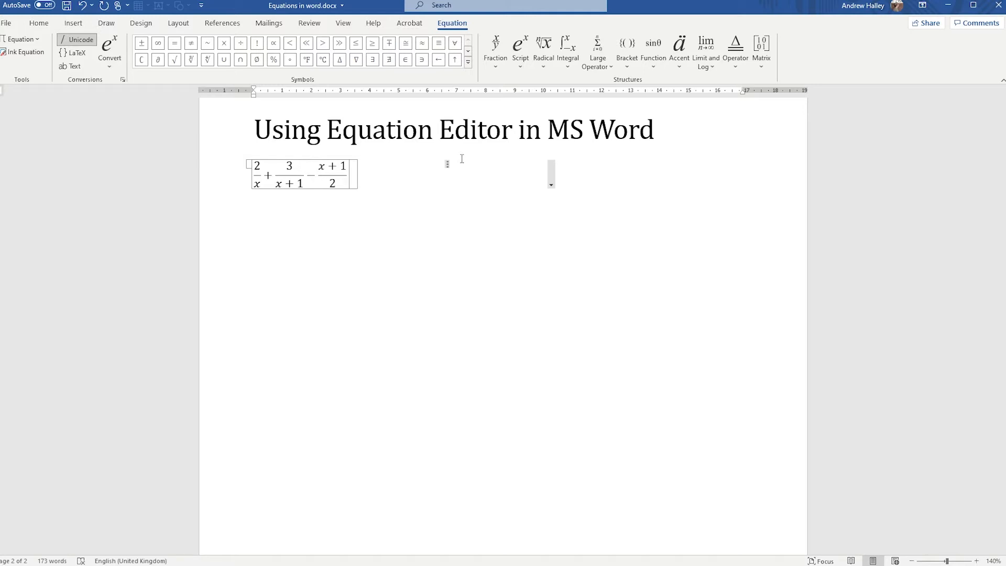
pyautogui.press('Return')
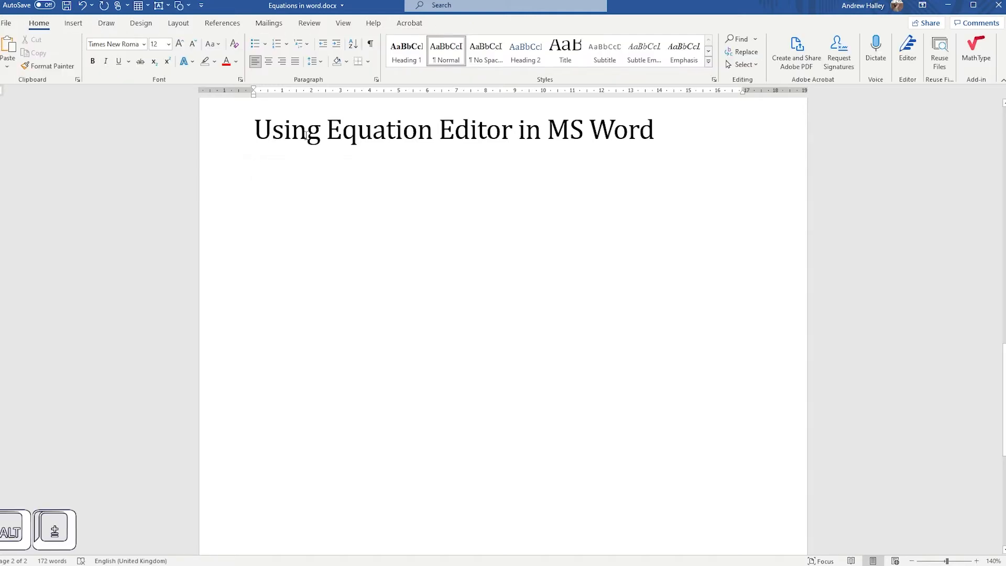
pyautogui.hotkey('alt', '=')
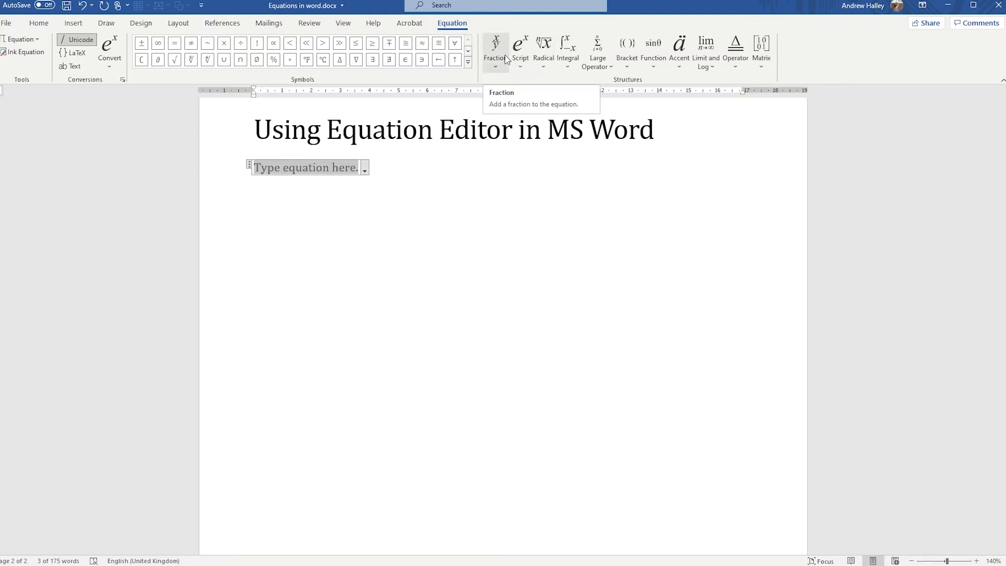
# Examine the Letter-Like Symbols, Operators and Geometry sets in the symbol gallery, and return it to Basic Math
pyautogui.click(468, 63)
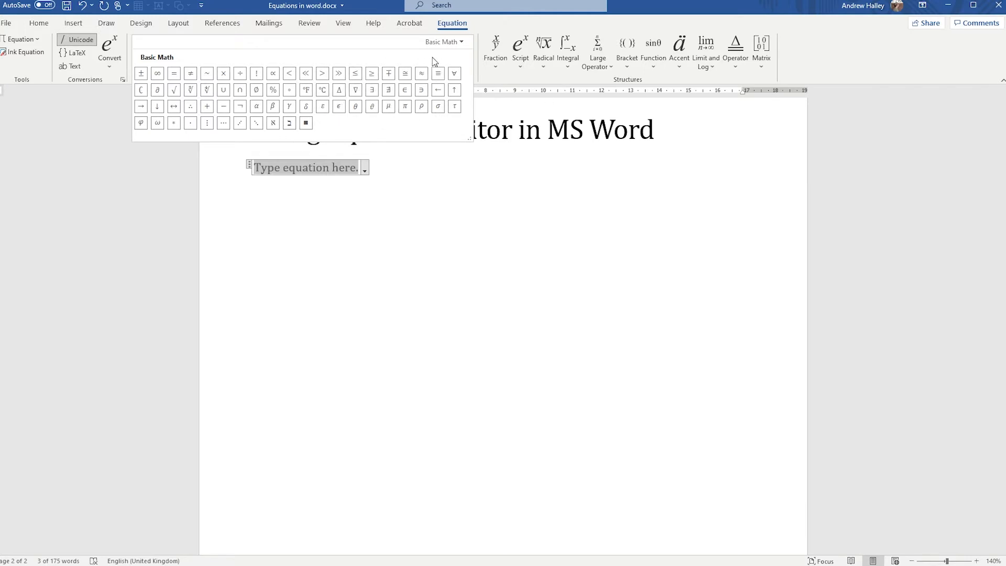
pyautogui.click(447, 48)
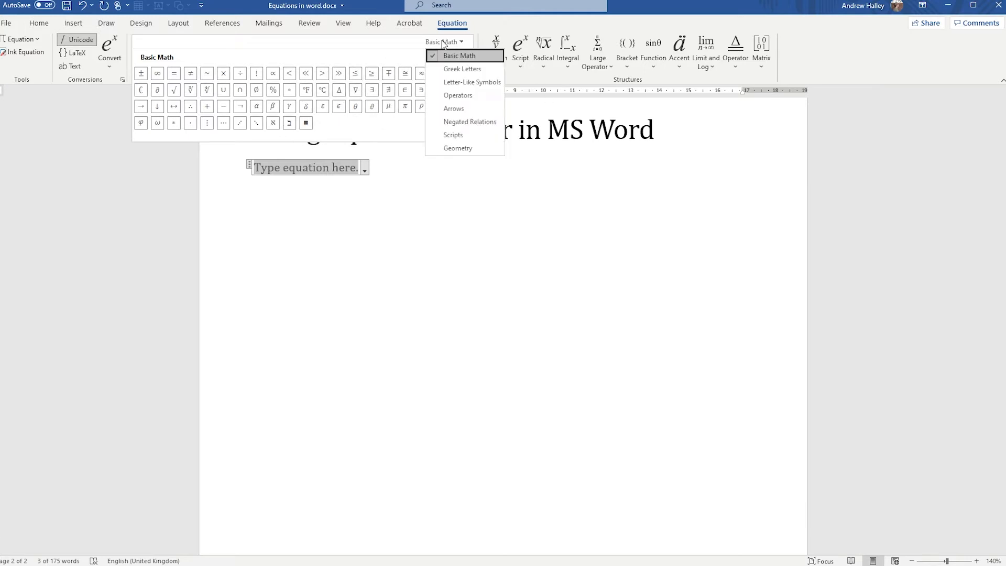
pyautogui.click(459, 83)
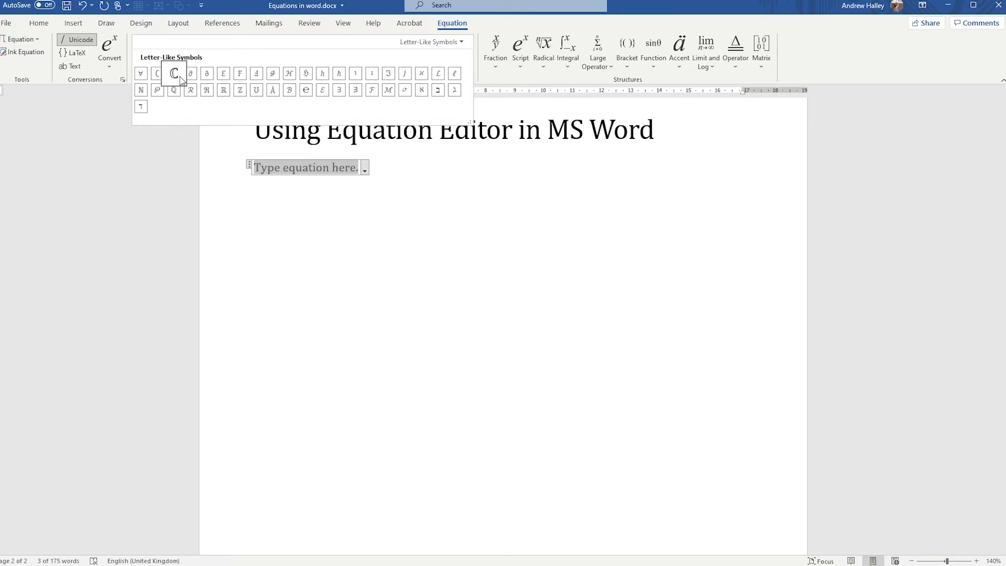
pyautogui.click(451, 42)
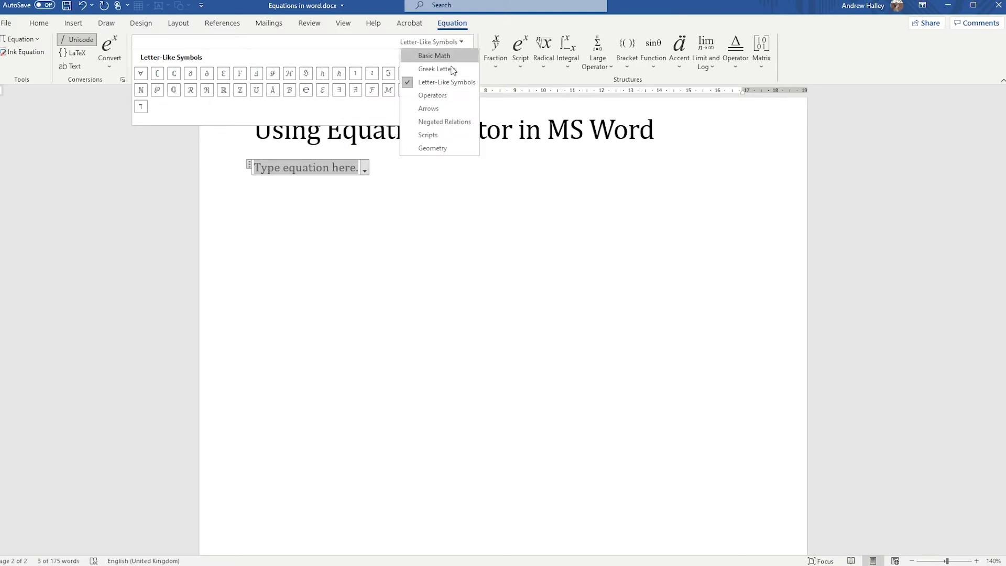
pyautogui.click(453, 95)
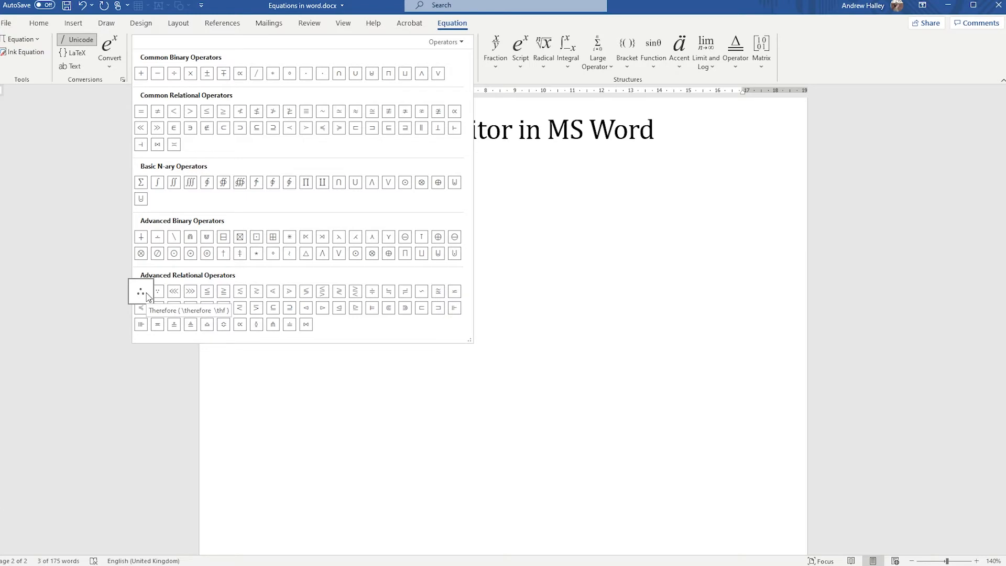
pyautogui.click(446, 42)
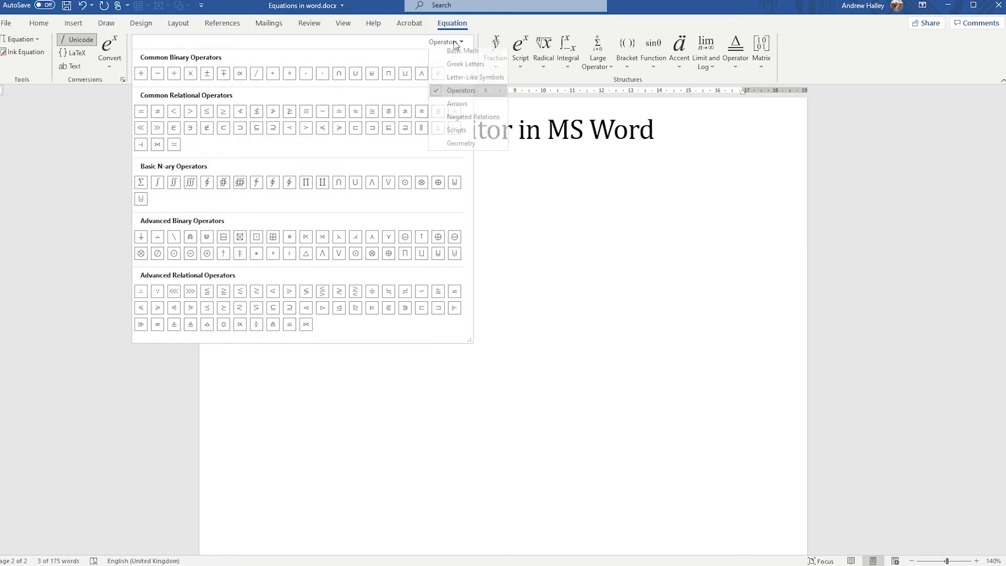
pyautogui.click(462, 147)
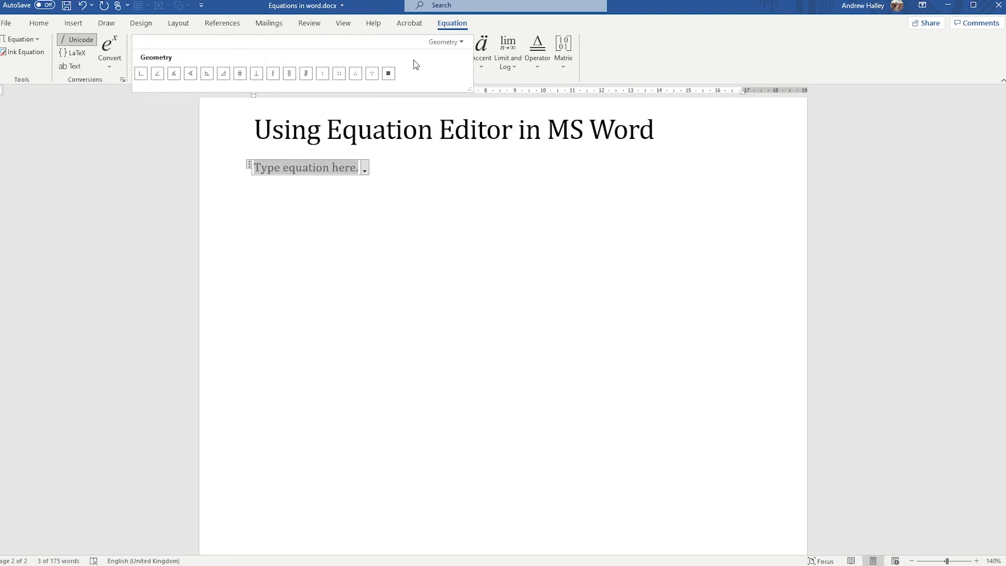
pyautogui.click(453, 44)
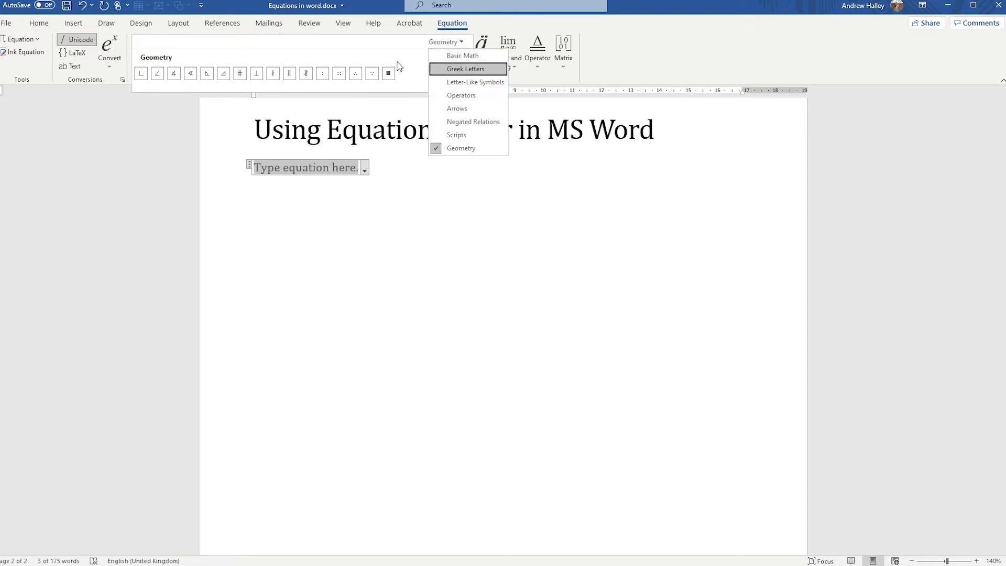
pyautogui.click(462, 55)
pyautogui.click(461, 205)
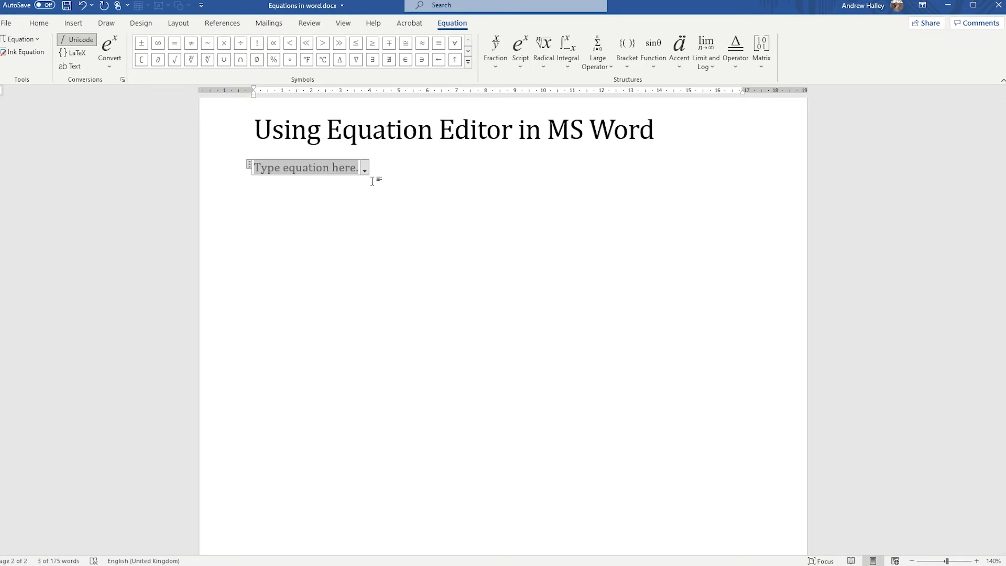
# Enter A followed by B under a hat accent in the empty equation
pyautogui.press('shift')
pyautogui.write('A')
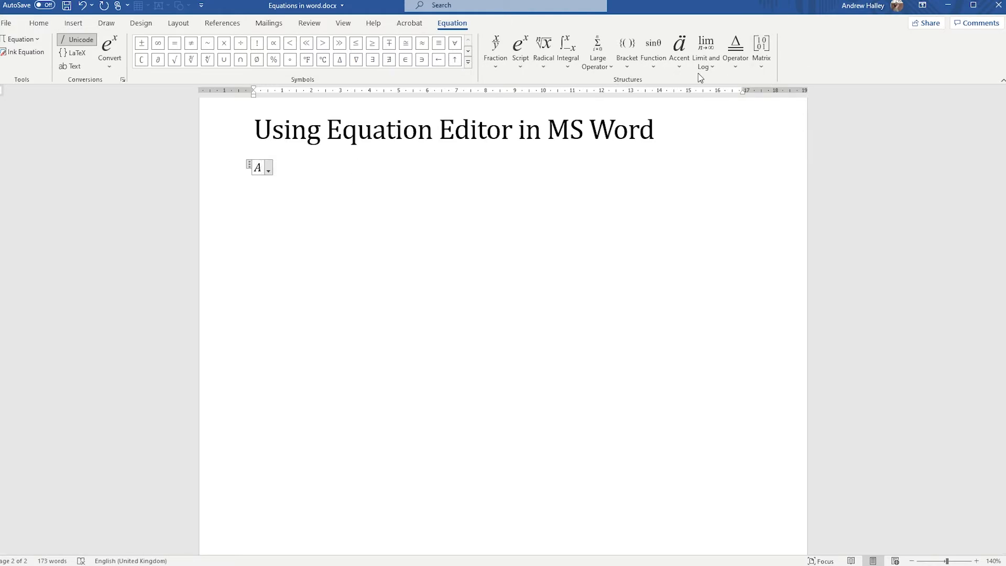
pyautogui.click(682, 64)
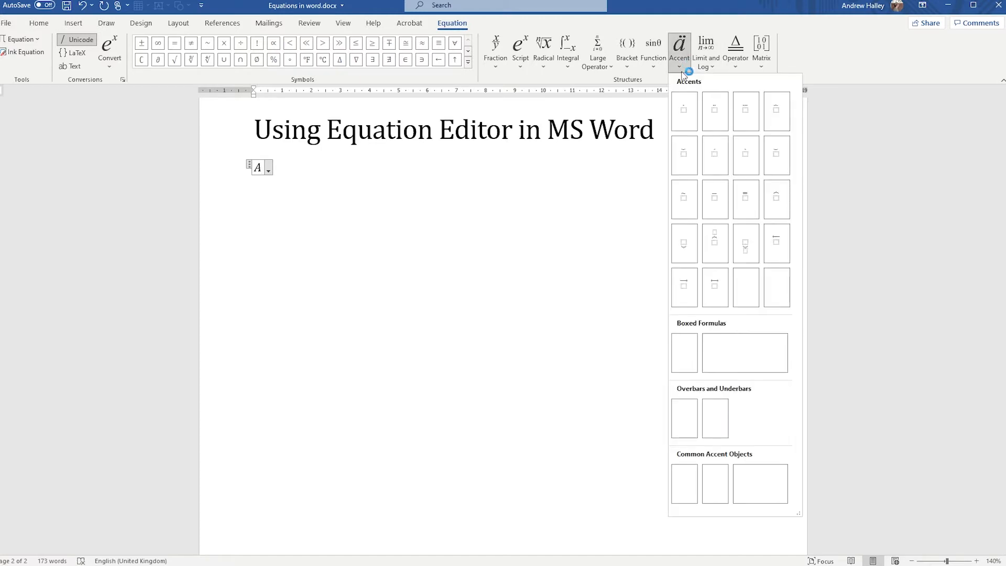
pyautogui.click(782, 112)
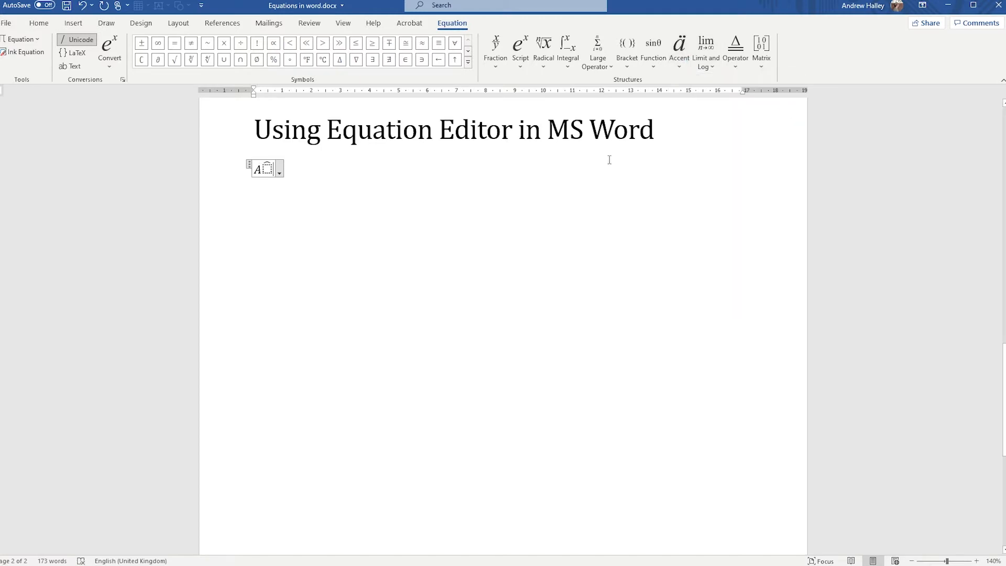
pyautogui.press('ctrl')
pyautogui.write('B̂')
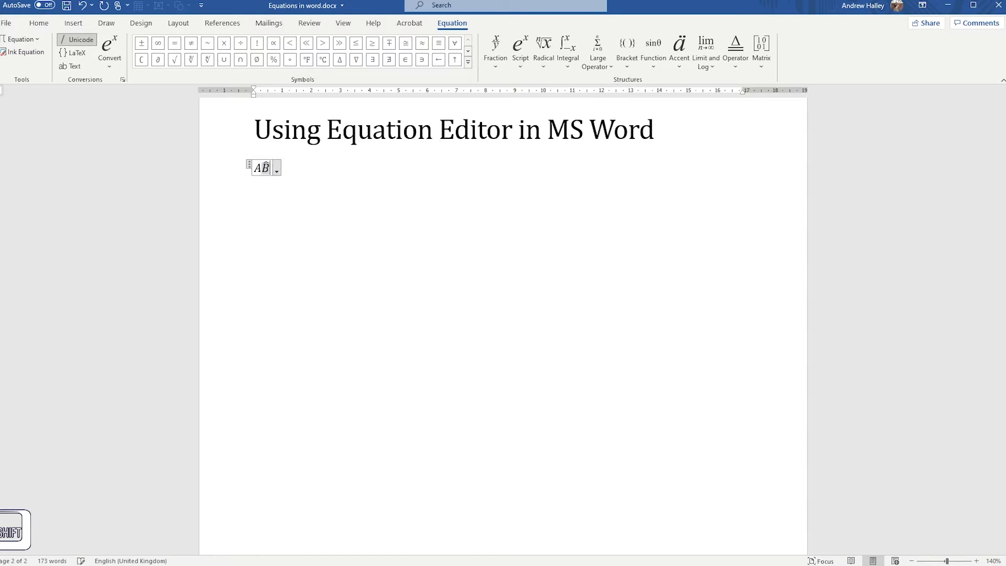
# Complete the angle equation with C = 43 and a degree symbol
pyautogui.write('C = ')
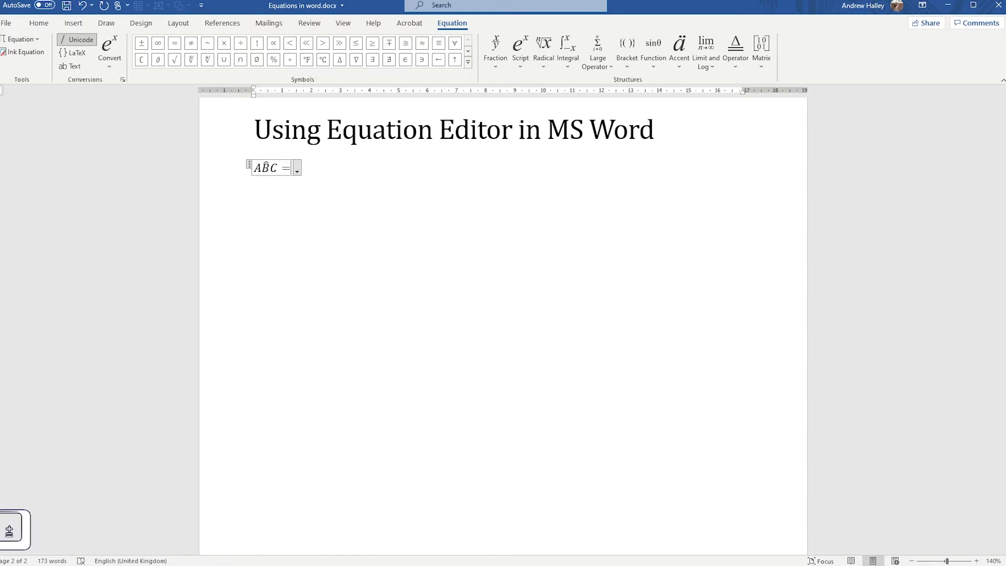
pyautogui.write('43')
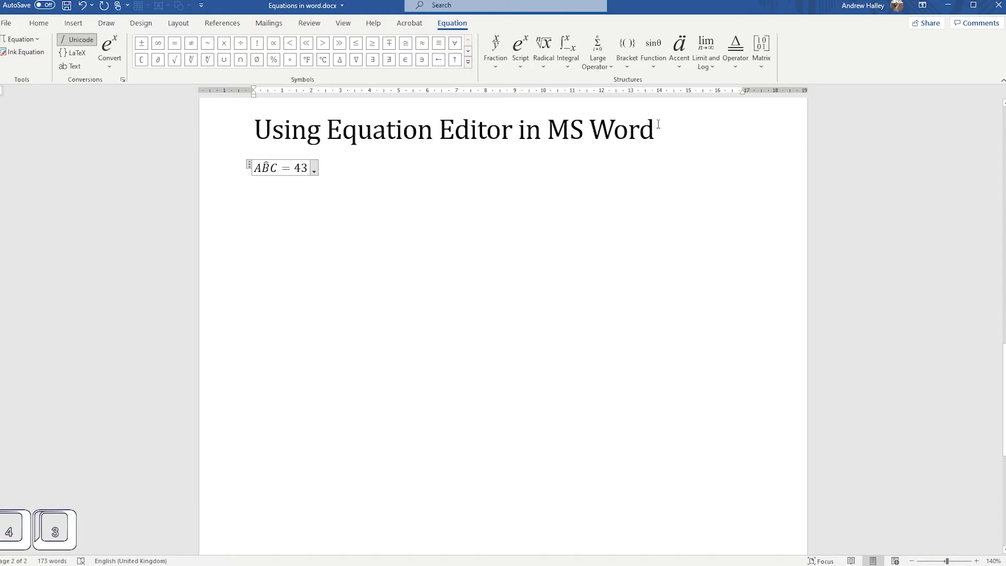
pyautogui.click(289, 60)
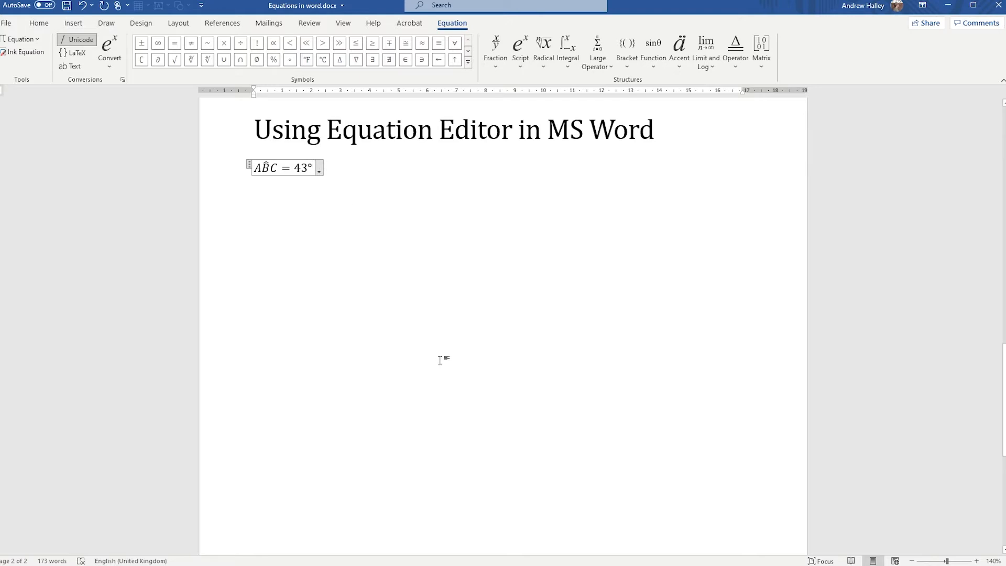
# Insert a new equation below the first one and enter A, B with a hat accent using the \hat code, and C
pyautogui.press('Return')
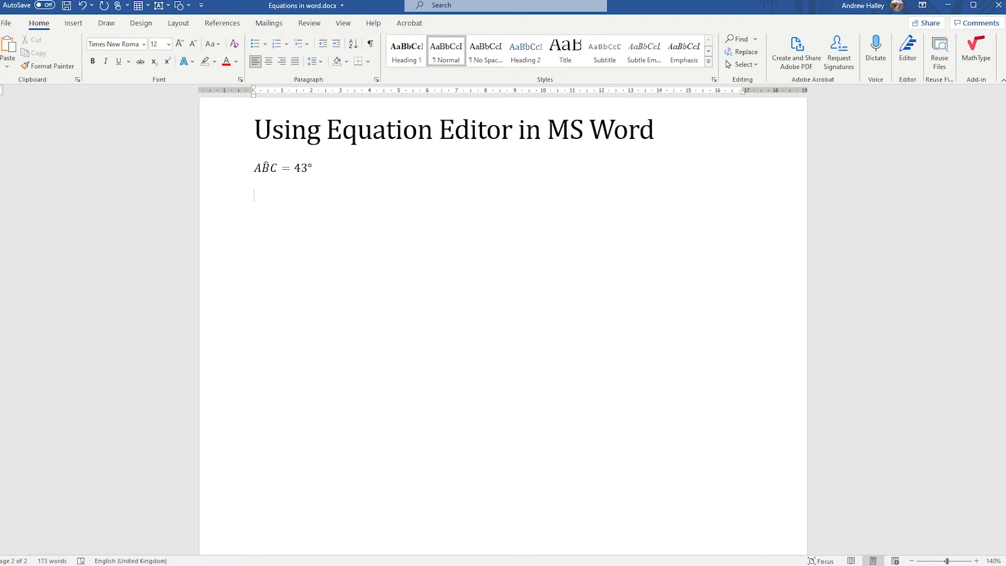
pyautogui.hotkey('alt', '=')
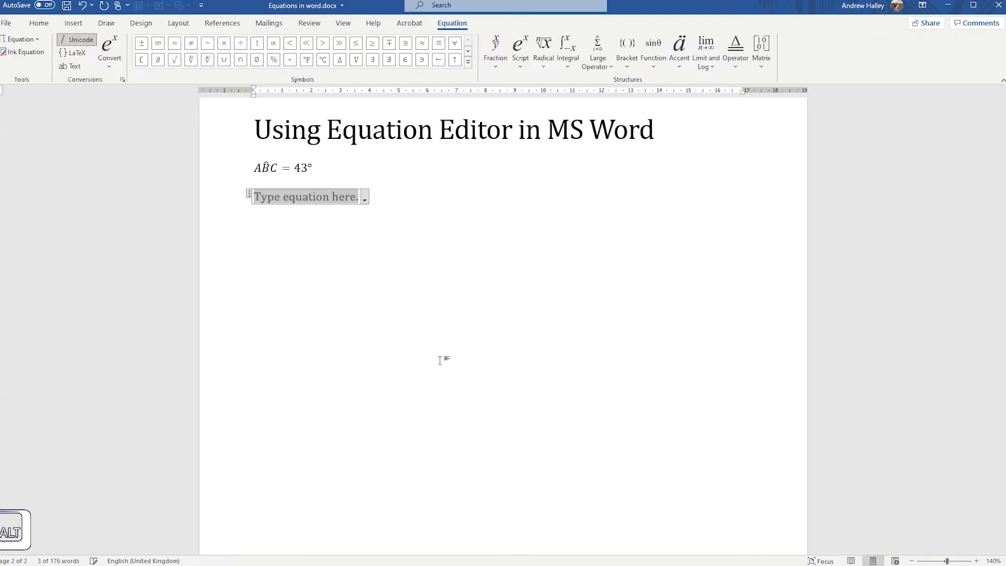
pyautogui.write('A')
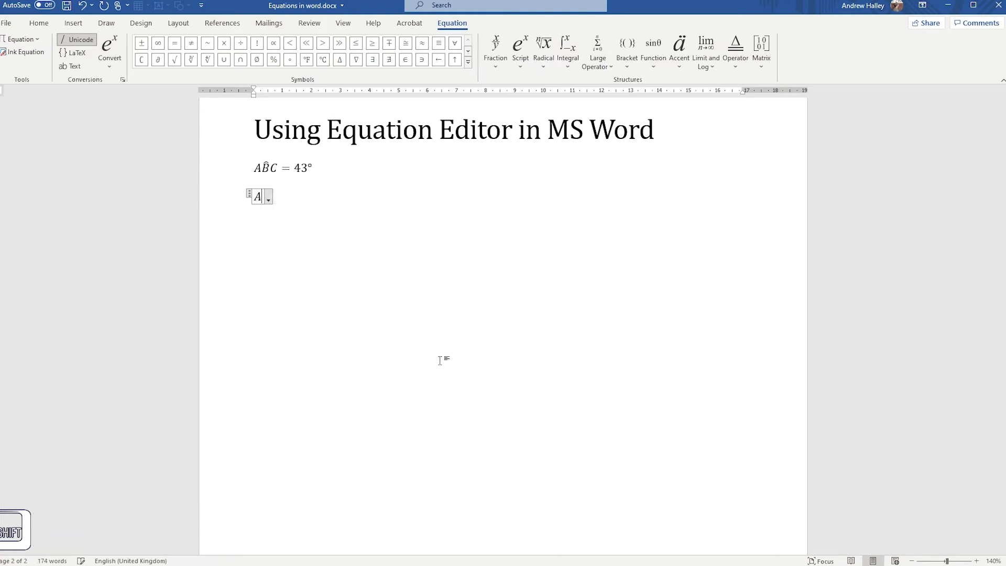
pyautogui.write('B\\hat')
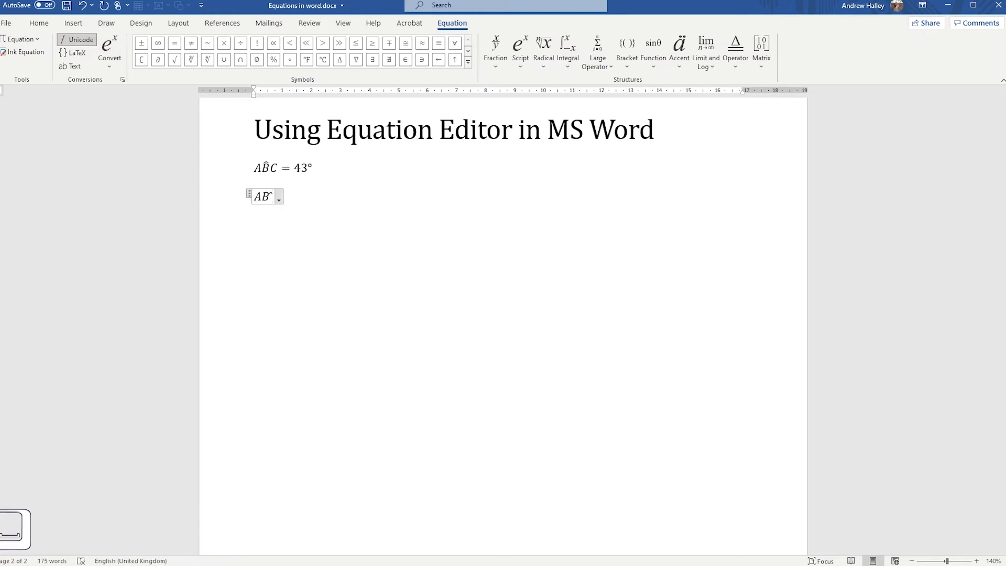
pyautogui.press('space')
pyautogui.write('C')
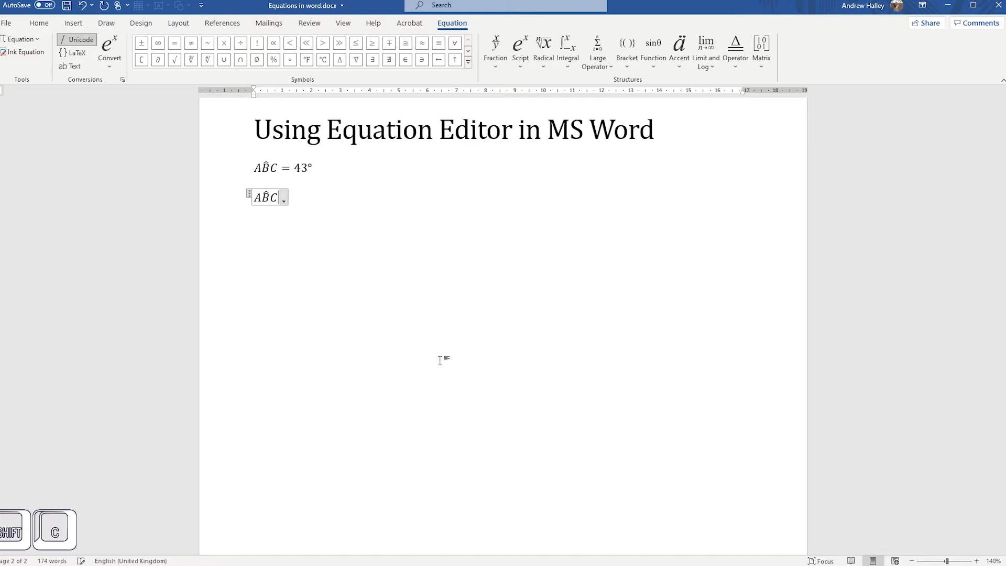
# Complete the second angle equation with = 43 and a degree symbol using the \deg code
pyautogui.write('=')
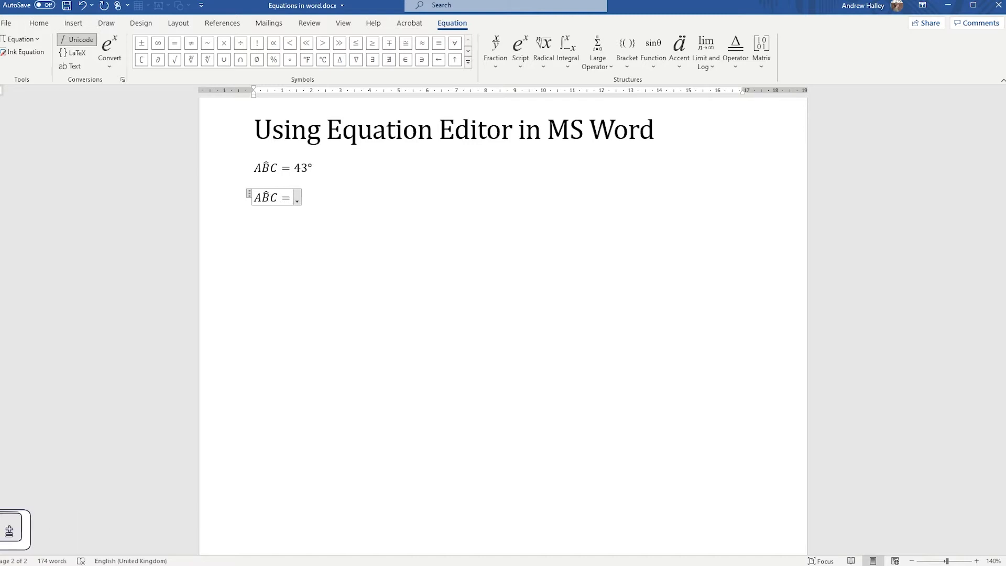
pyautogui.write('43\\')
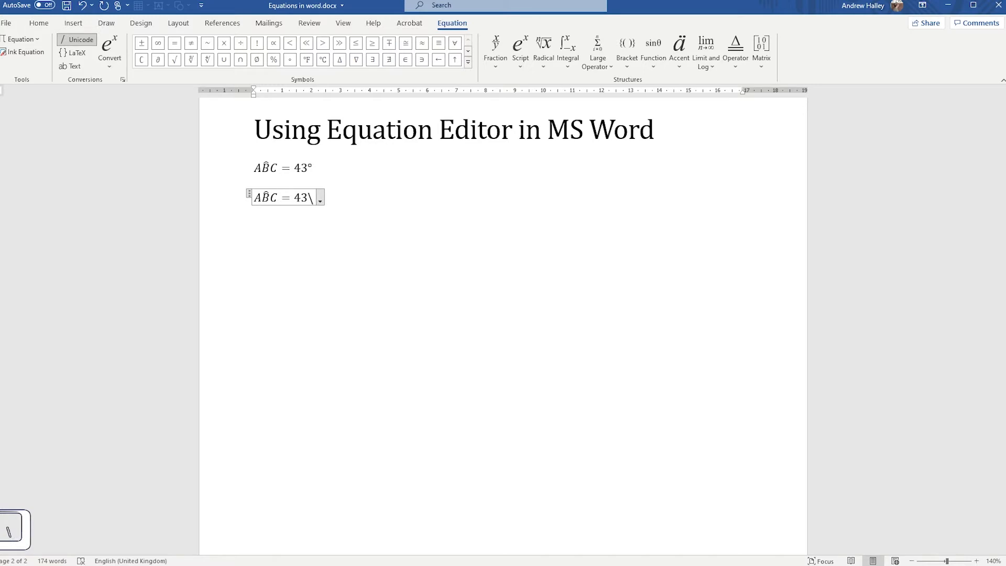
pyautogui.write('deg')
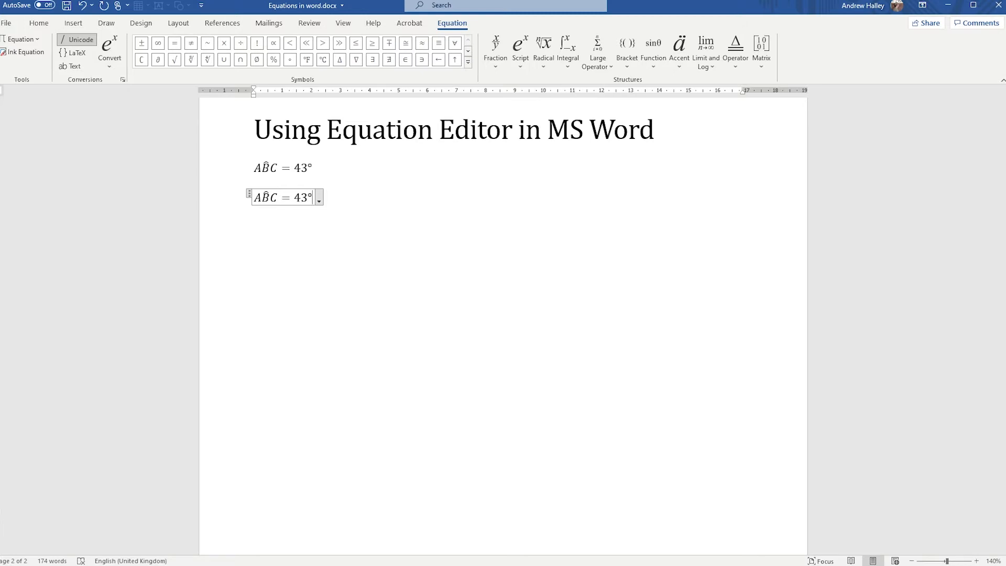
# Replace the degree symbol in the second equation by re-entering it with the \degree code
pyautogui.press('BackSpace')
pyautogui.write('\\')
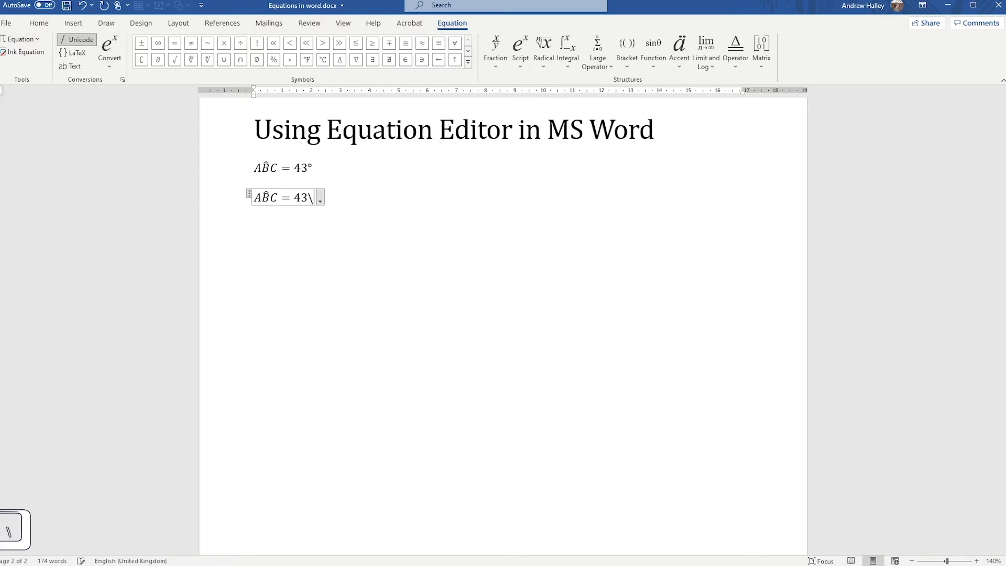
pyautogui.write('degree')
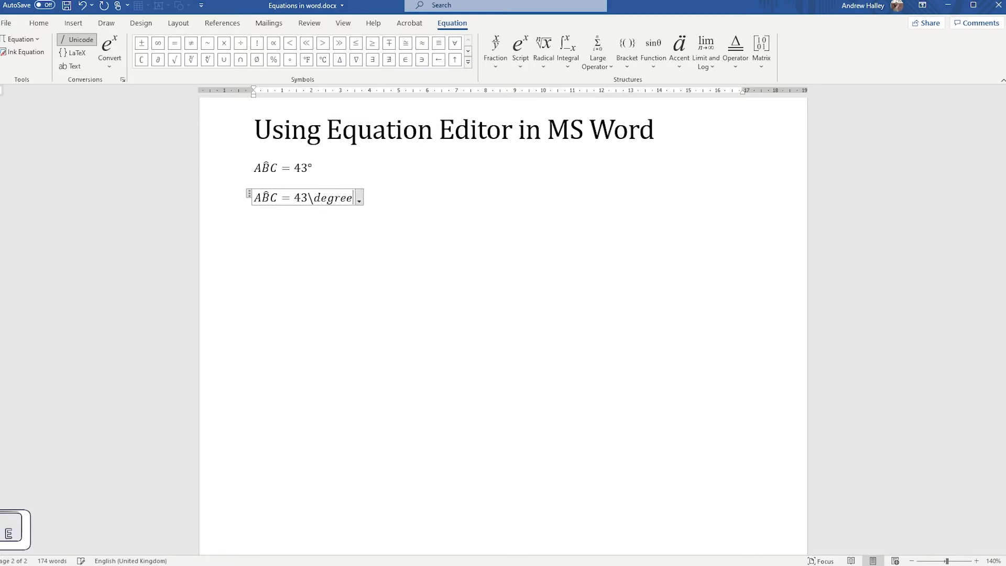
pyautogui.press('space')
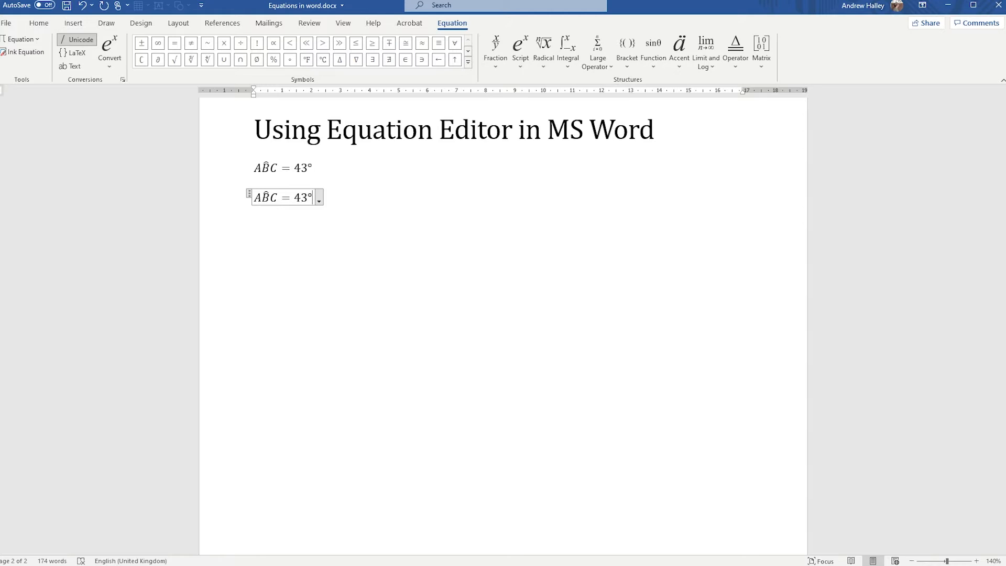
# Remove the italics from ABC in the second angle equation and leave the equation for the line below
pyautogui.press('Down')
pyautogui.press('Up')
pyautogui.hotkey('shift', 'Right')
pyautogui.hotkey('shift', 'Right')
pyautogui.hotkey('shift', 'Right')
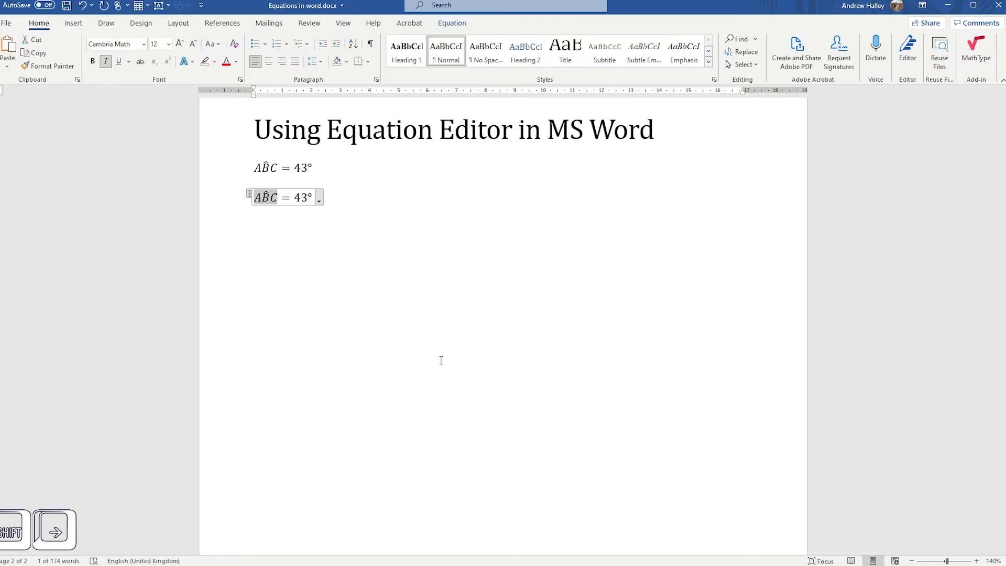
pyautogui.hotkey('ctrl', 'i')
pyautogui.hotkey('ctrl', 'u')
pyautogui.hotkey('ctrl', 'u')
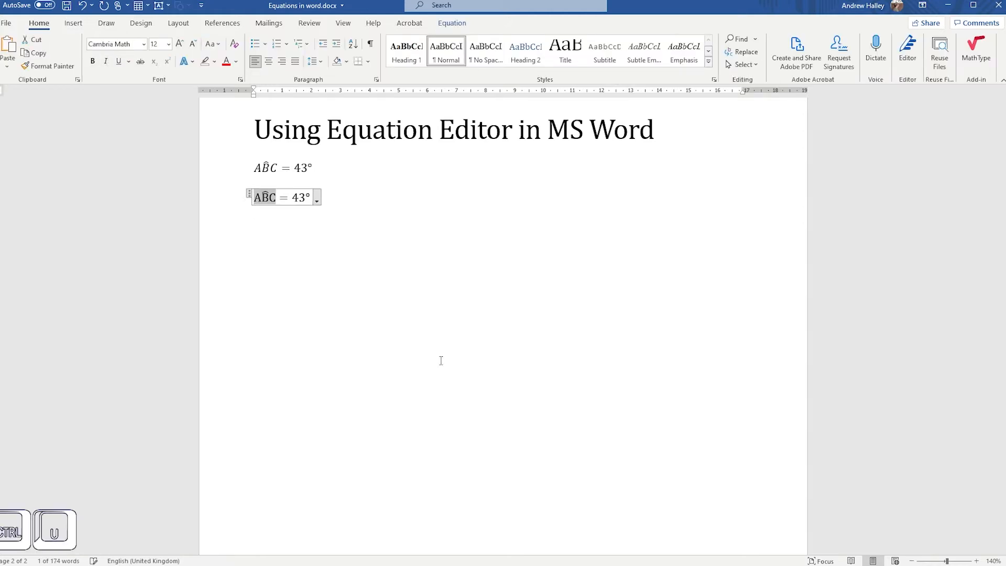
pyautogui.press('Down')
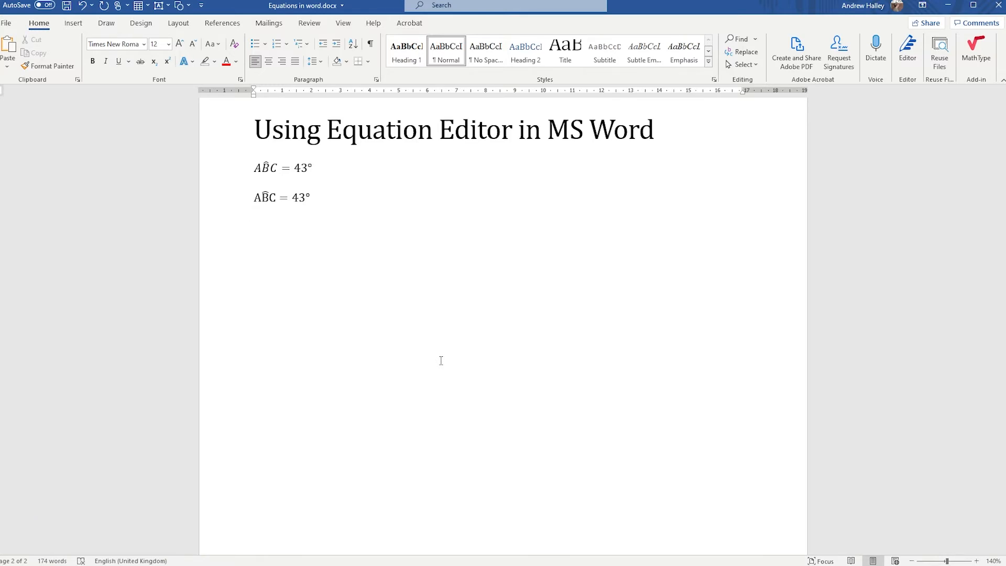
# Start the next line with lowercase "adj" followed by an inline equation containing the angle symbol from the Geometry set
pyautogui.write('Adj')
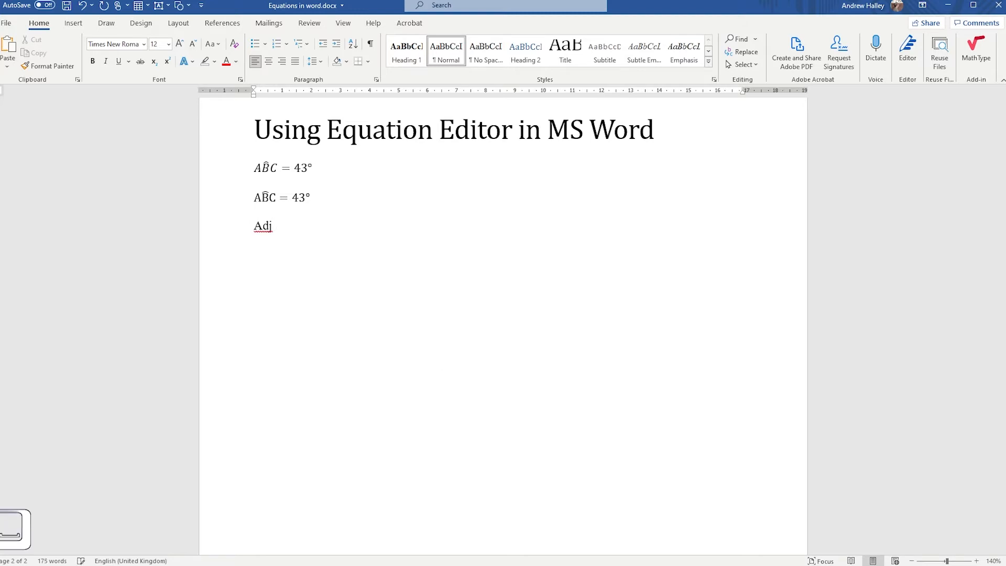
pyautogui.hotkey('ctrl', 'z')
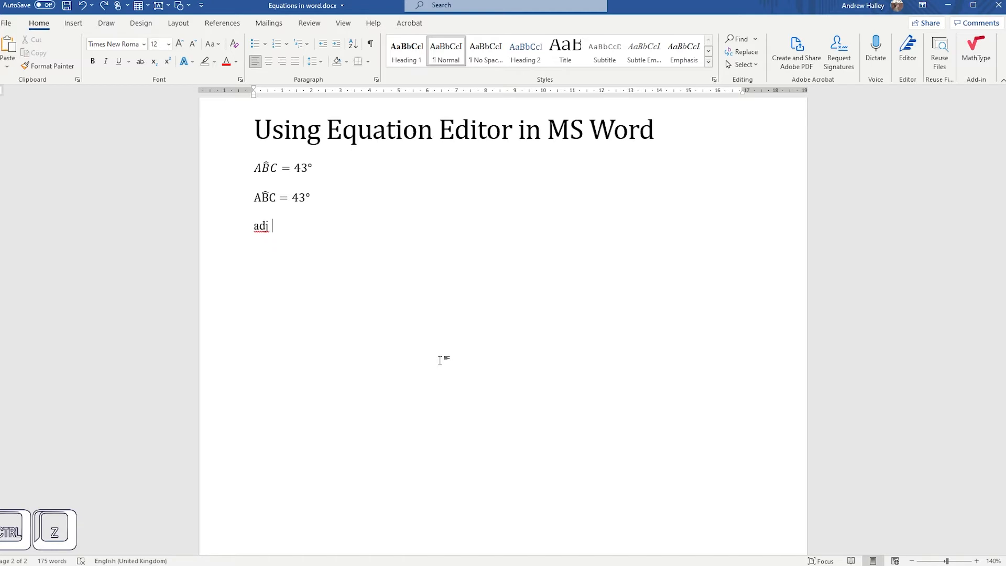
pyautogui.hotkey('alt', '=')
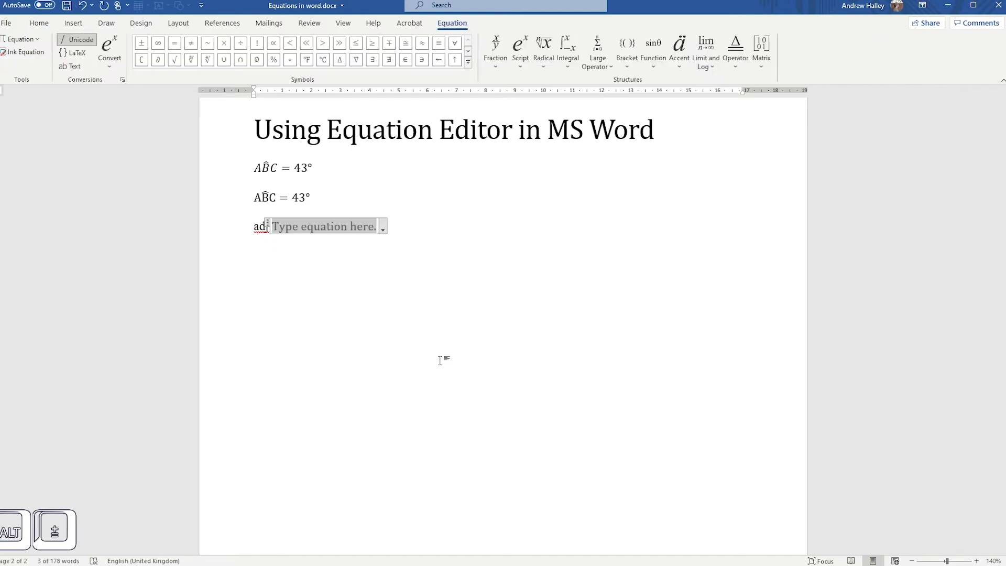
pyautogui.click(469, 64)
pyautogui.click(444, 41)
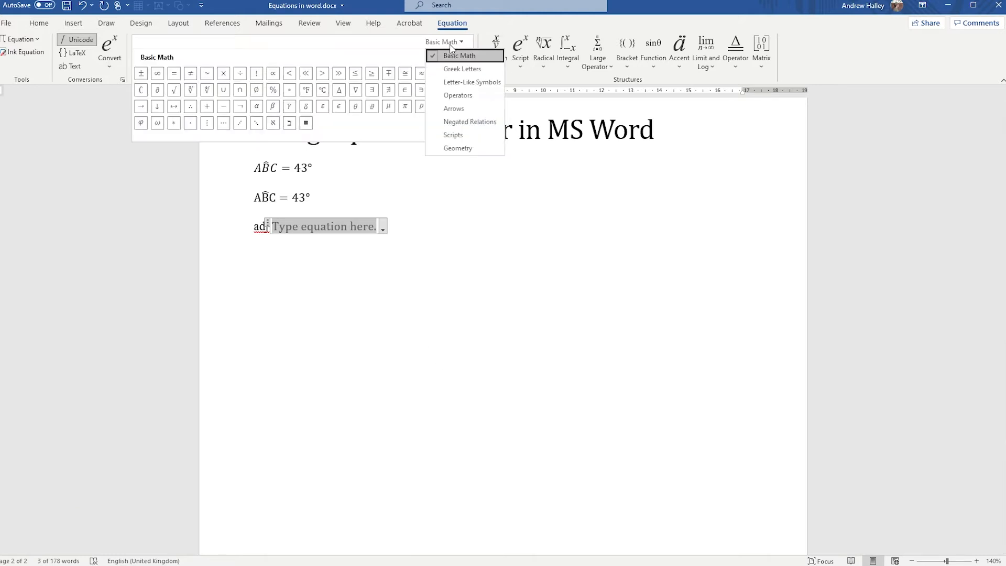
pyautogui.click(466, 157)
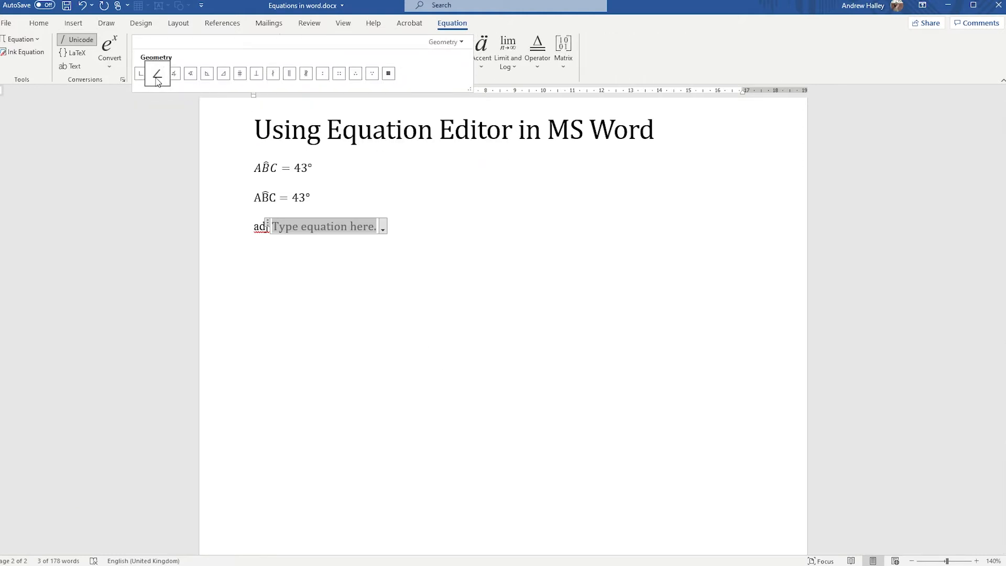
pyautogui.click(157, 73)
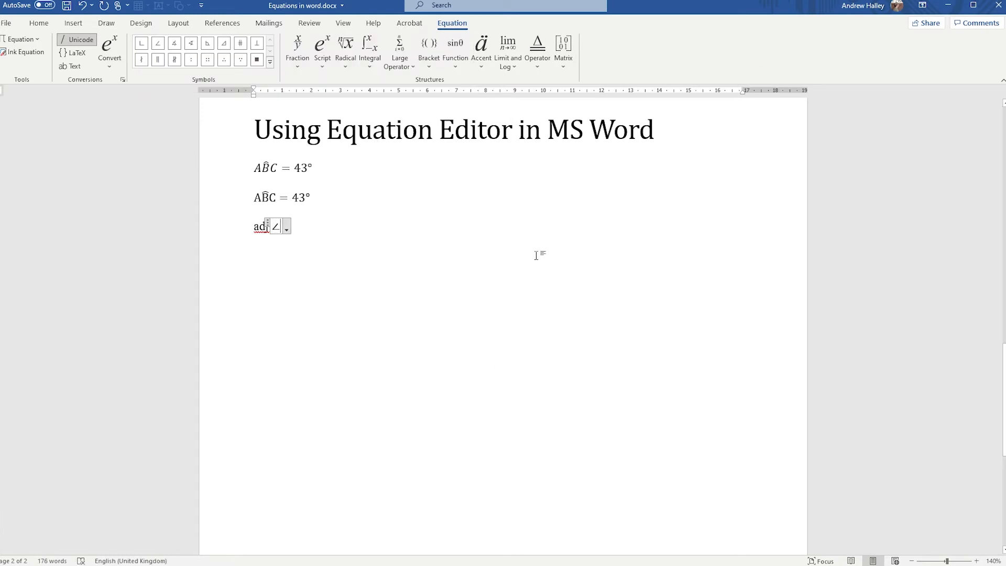
# Replace the inline angle symbol by re-entering it with the \angle code
pyautogui.press('BackSpace')
pyautogui.write('\\')
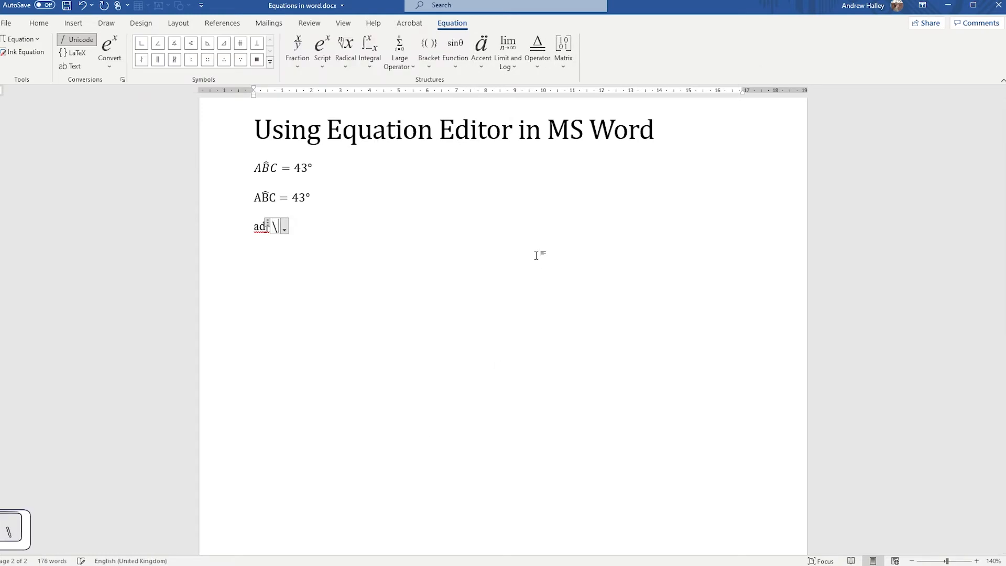
pyautogui.write('angl')
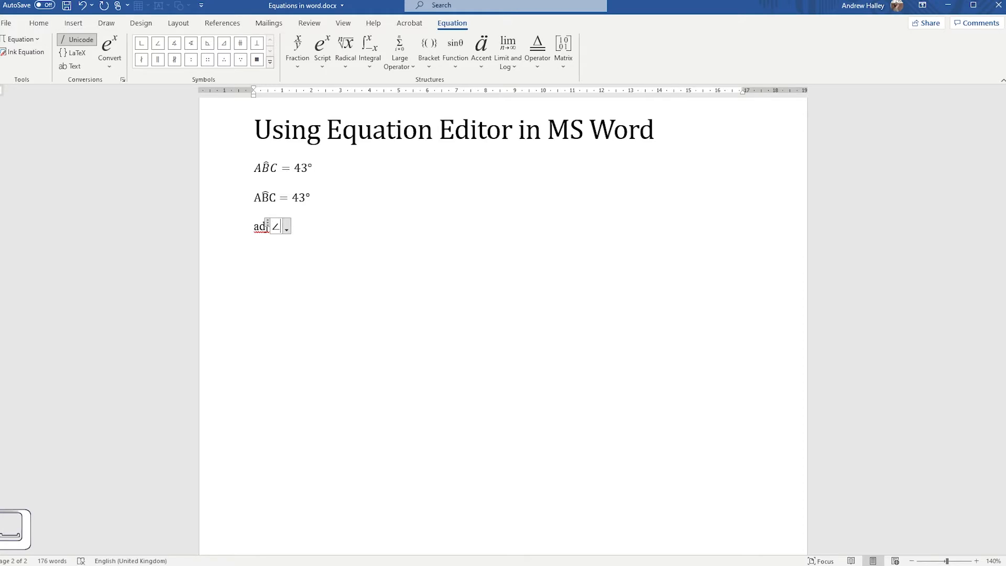
pyautogui.press('BackSpace')
pyautogui.write('\\a')
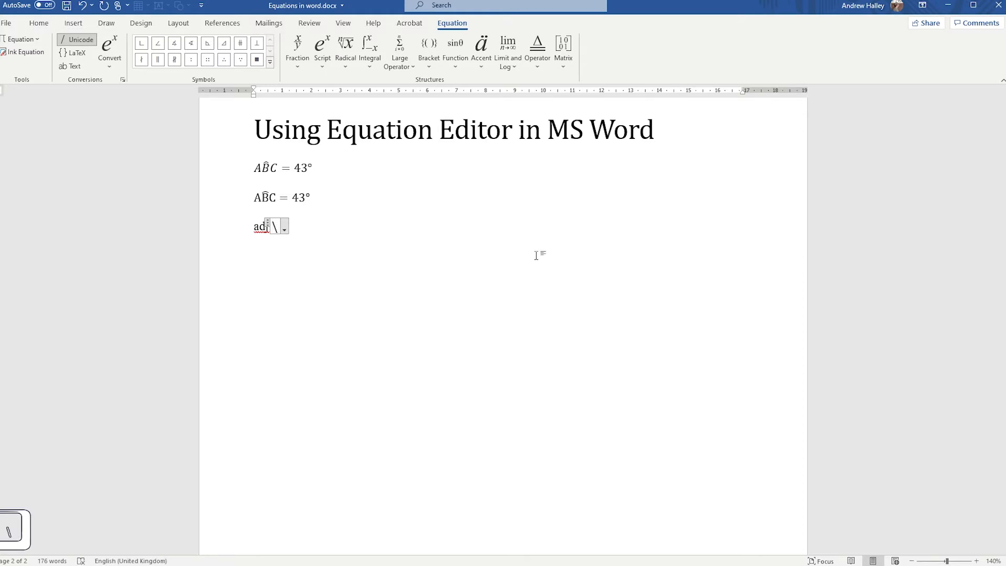
pyautogui.write('ngle')
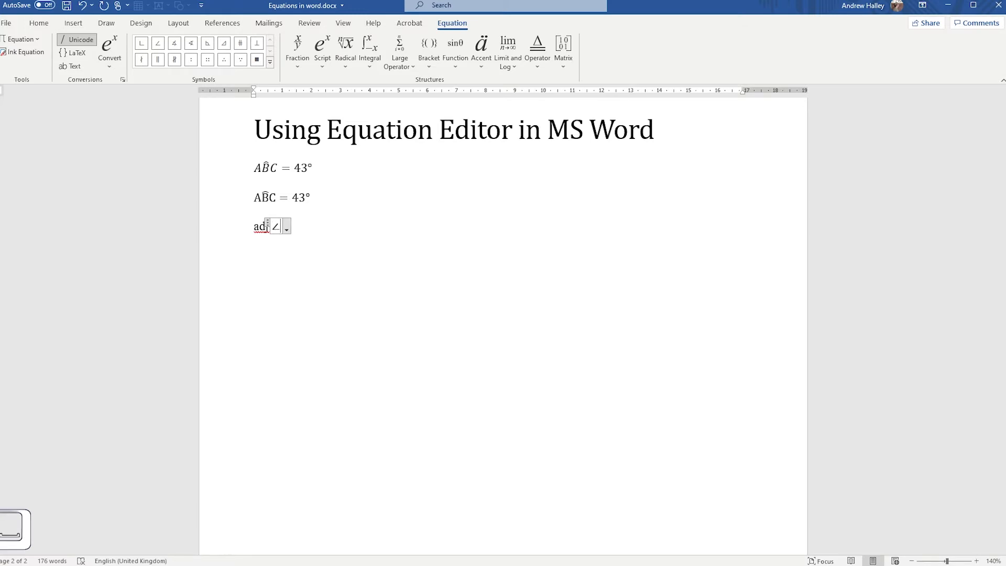
# Continue the line after the angle symbol with the plain text "'s on a strt line"
pyautogui.press('Right')
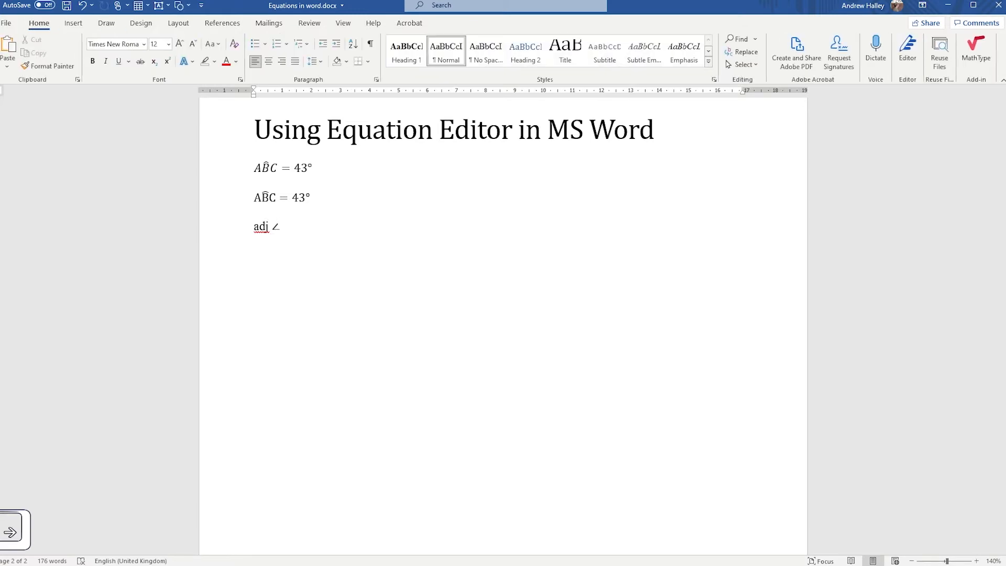
pyautogui.write("'s on a")
pyautogui.write(' srt')
pyautogui.press('BackSpace')
pyautogui.press('BackSpace')
pyautogui.write('trt line')
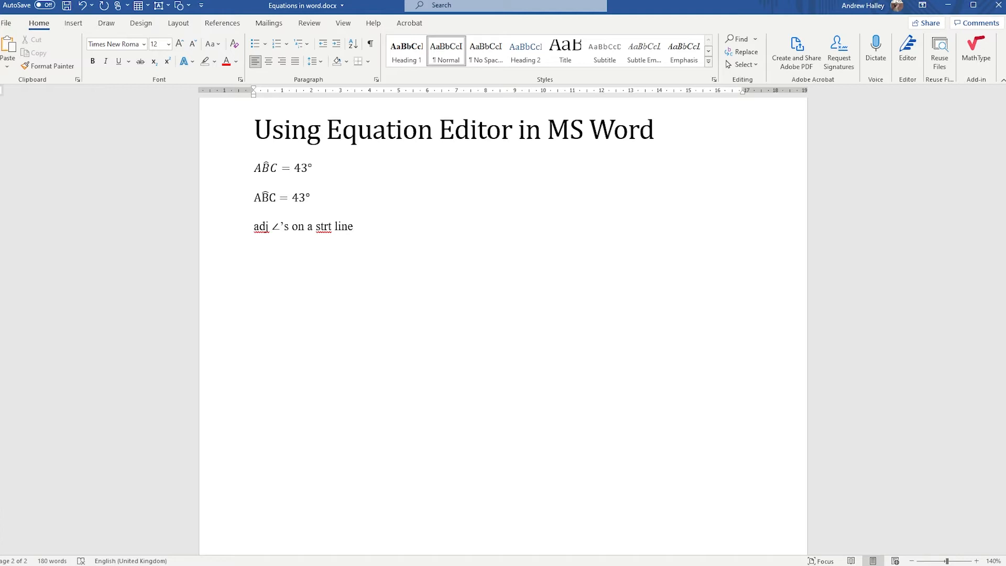
# Insert an equation below the text line and enter x^2 - 2x + 5 = 0 with the 2 as a superscript
pyautogui.hotkey('alt', '=')
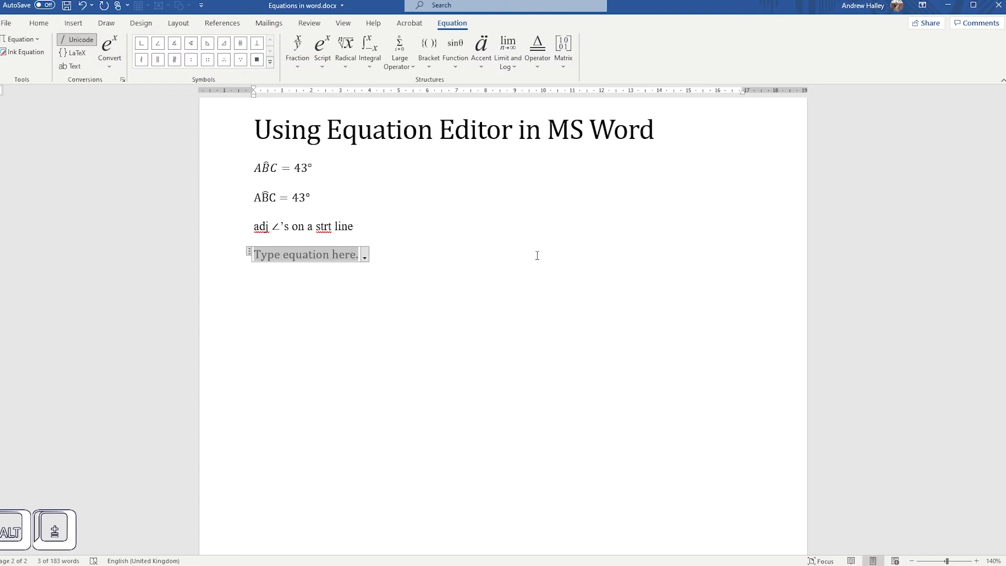
pyautogui.write('x^')
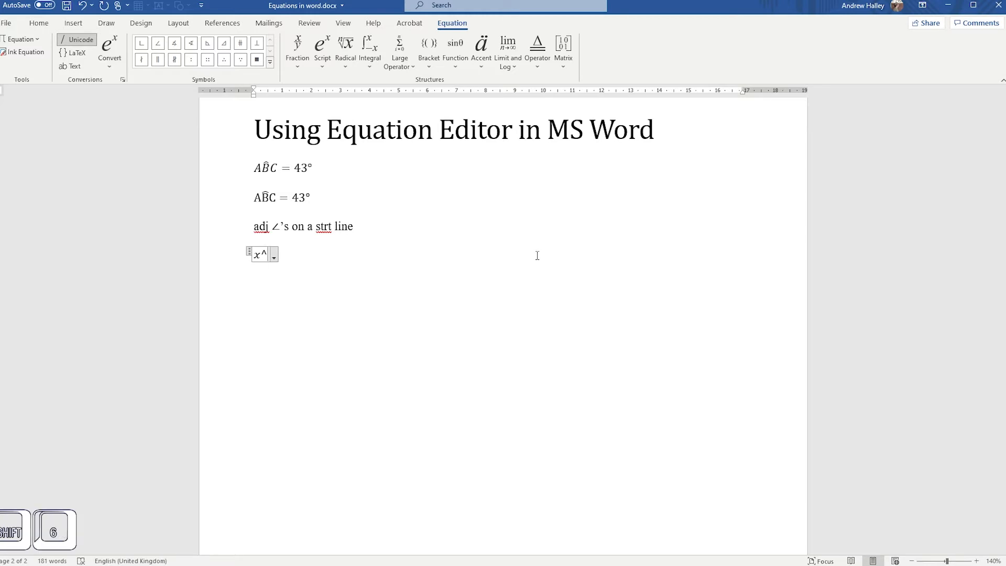
pyautogui.write('2 ')
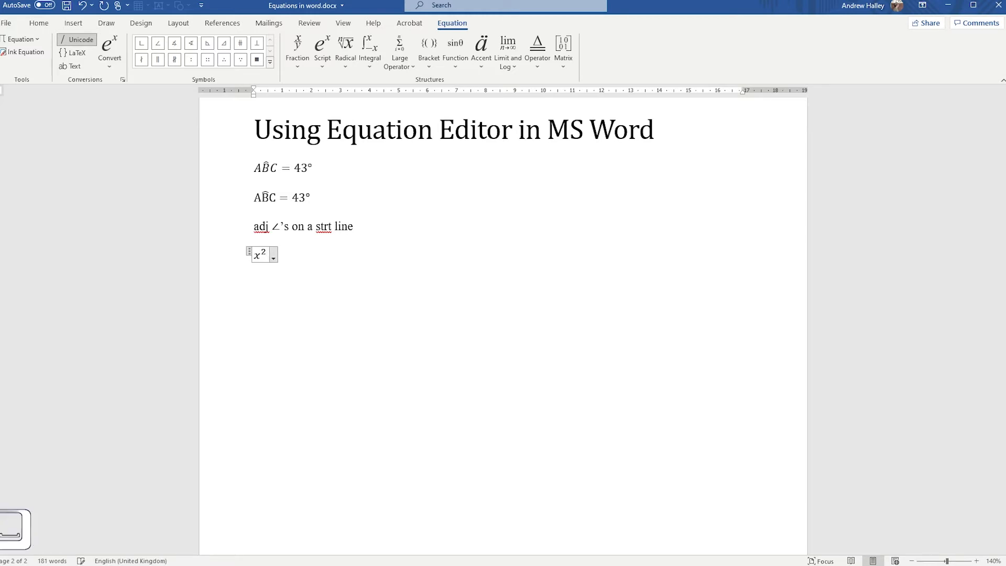
pyautogui.write('-2x+5')
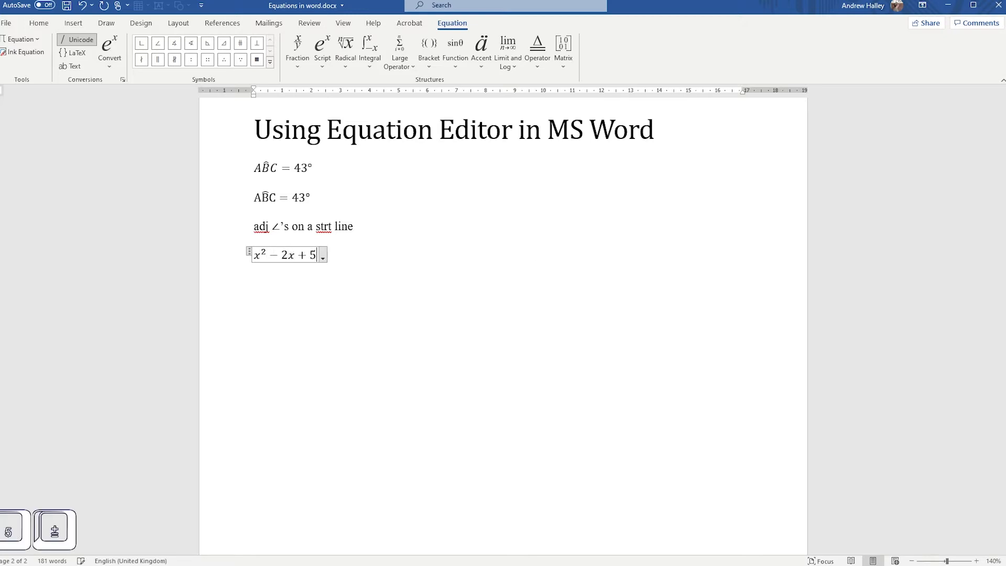
pyautogui.write('=0')
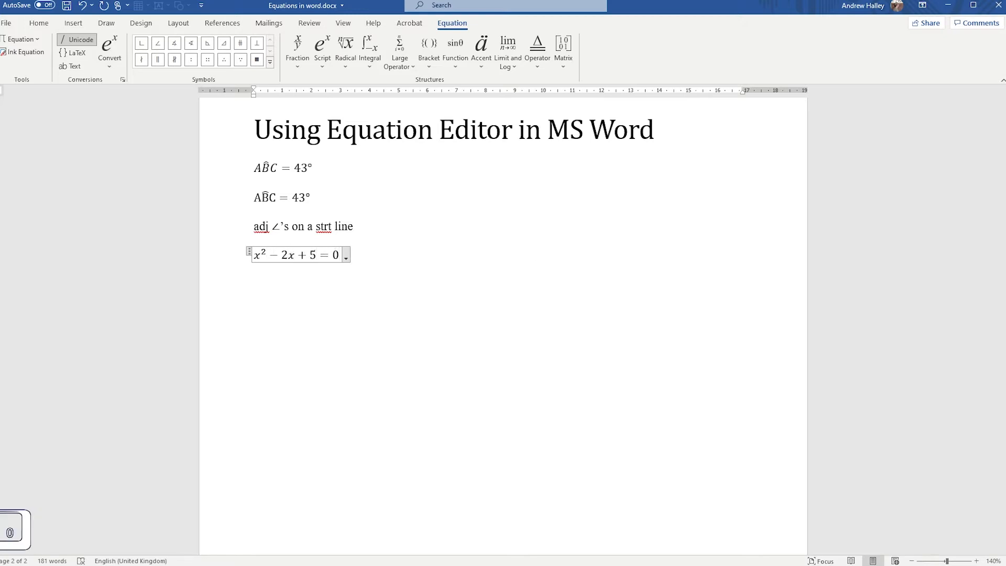
# Insert an equation on the next line and enter e^(iπ) = -1, using the \pi code within the exponent
pyautogui.press('Return')
pyautogui.hotkey('alt', '=')
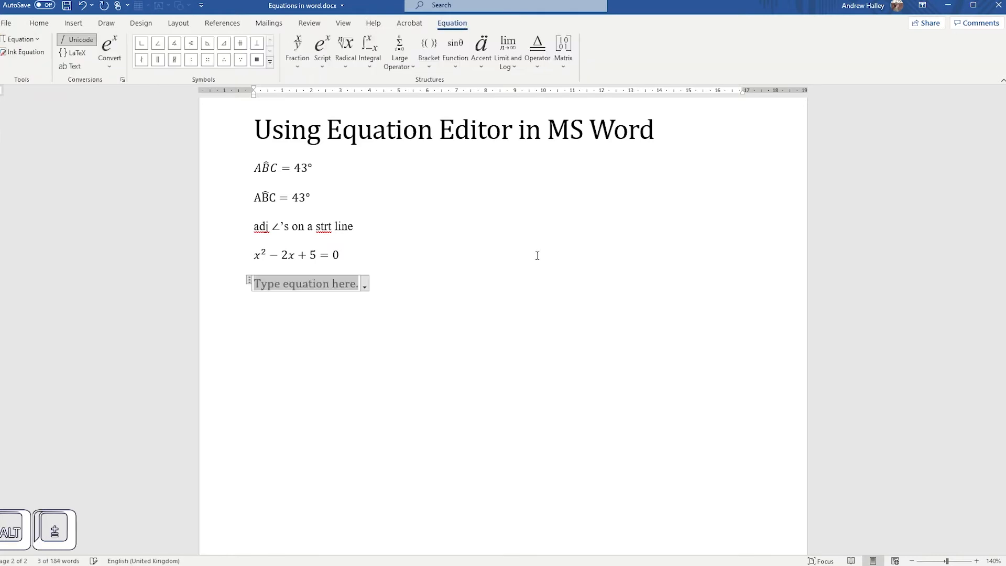
pyautogui.write('e')
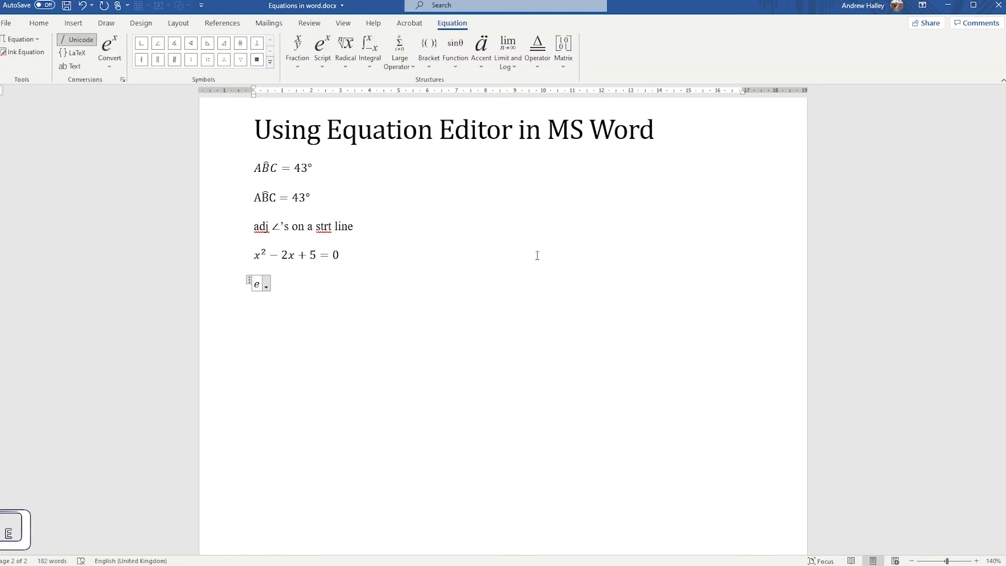
pyautogui.write('^')
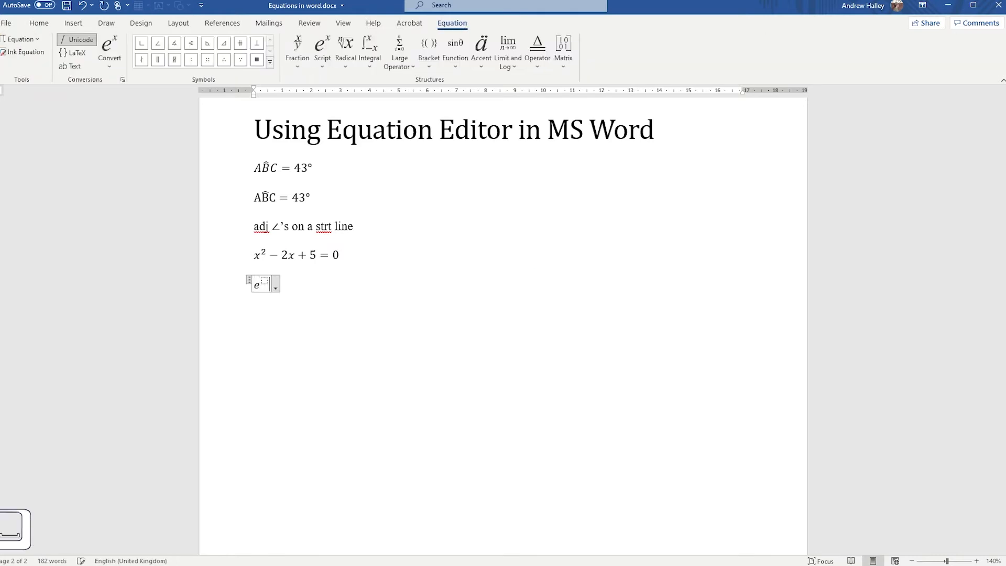
pyautogui.press('Left')
pyautogui.write('i')
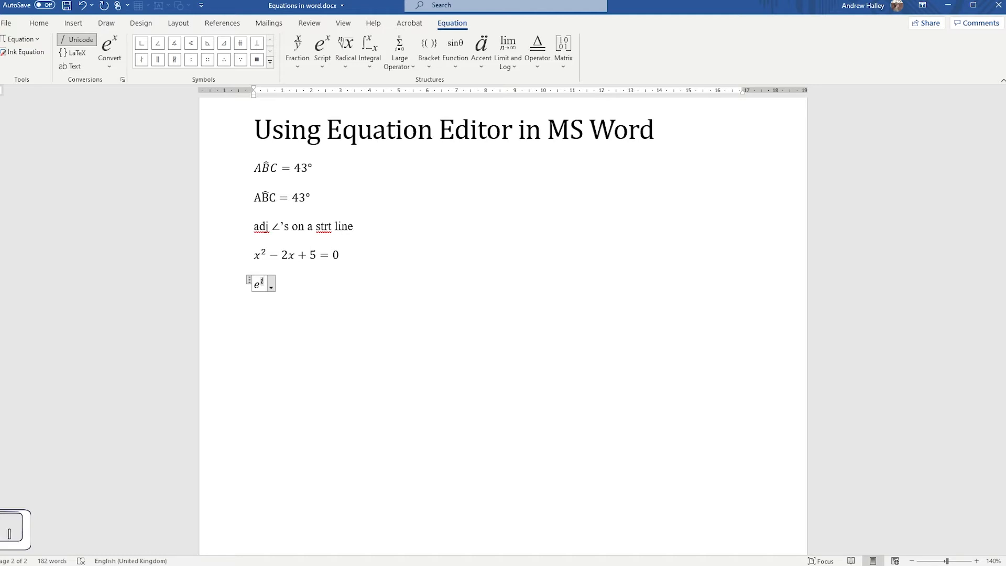
pyautogui.write('\\pi')
pyautogui.press('space')
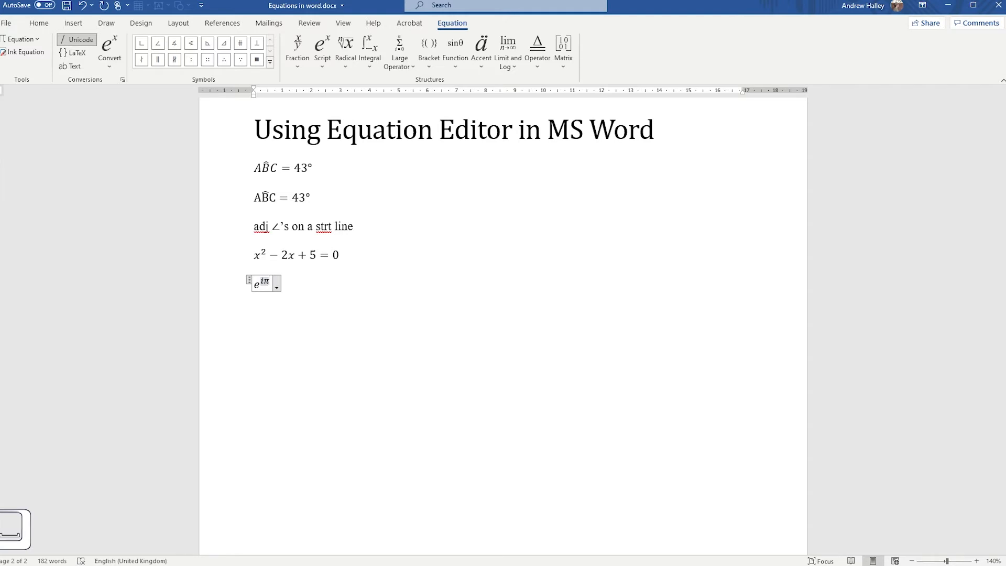
pyautogui.press('Right')
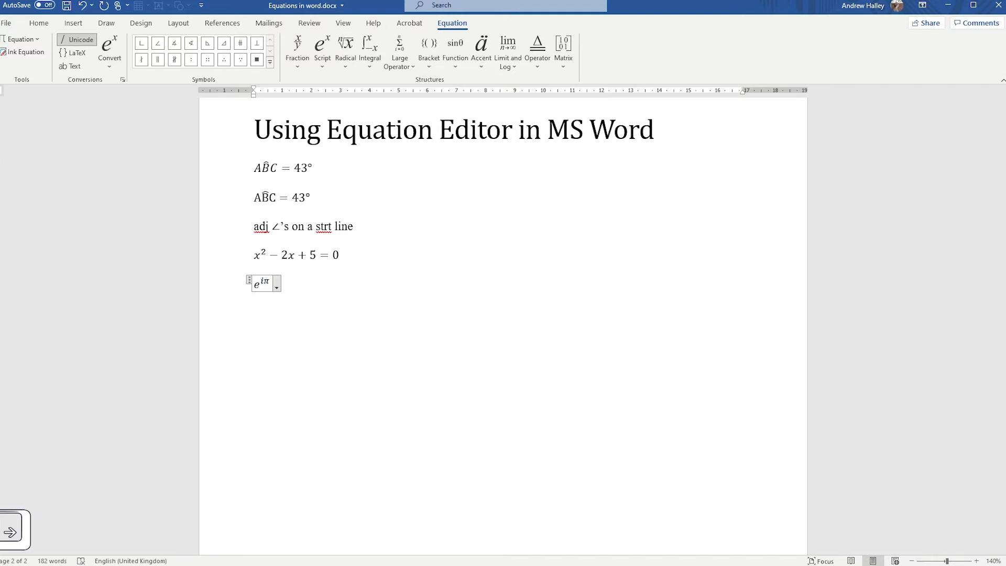
pyautogui.write('=-1')
# Add another equation below reading Ŝ₂ = 23°, using the \hat and \degree codes and a subscript 2
pyautogui.press('Return')
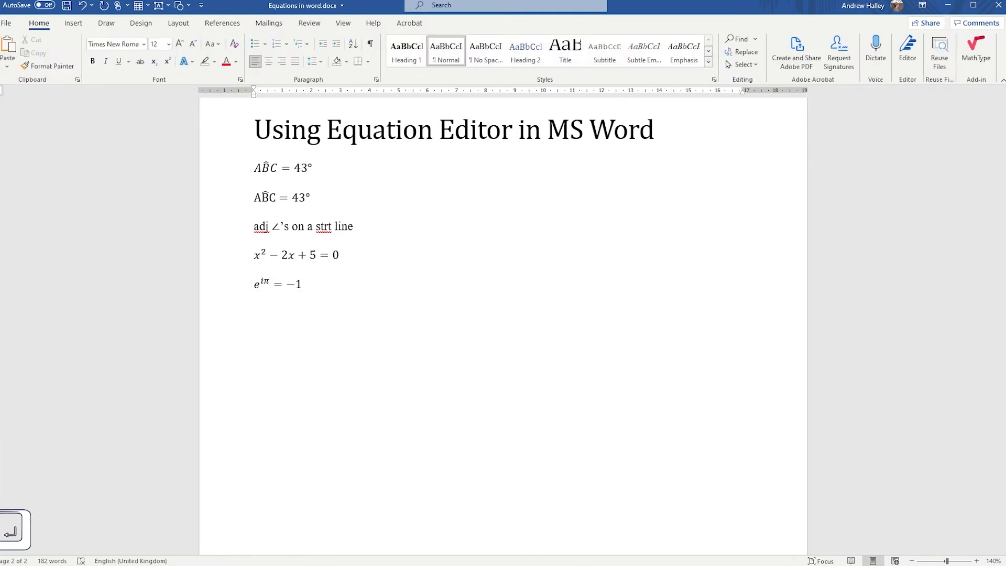
pyautogui.hotkey('alt', '=')
pyautogui.write('S')
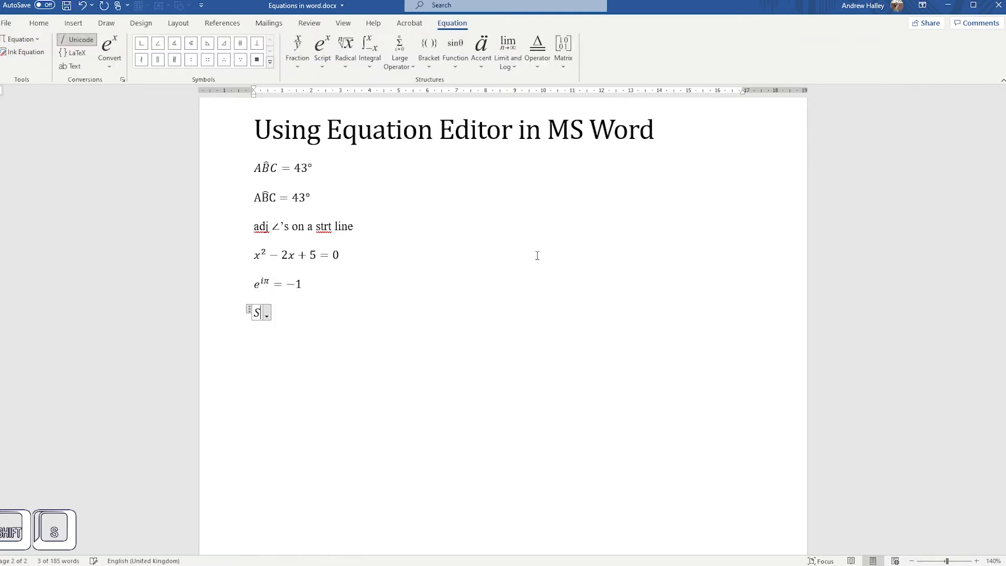
pyautogui.write('\\hat  ')
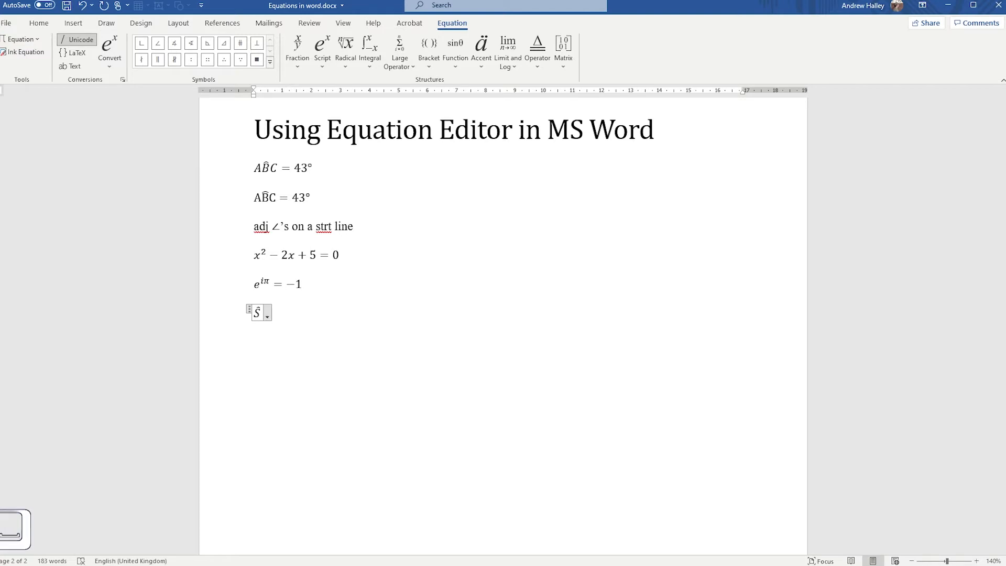
pyautogui.write('_')
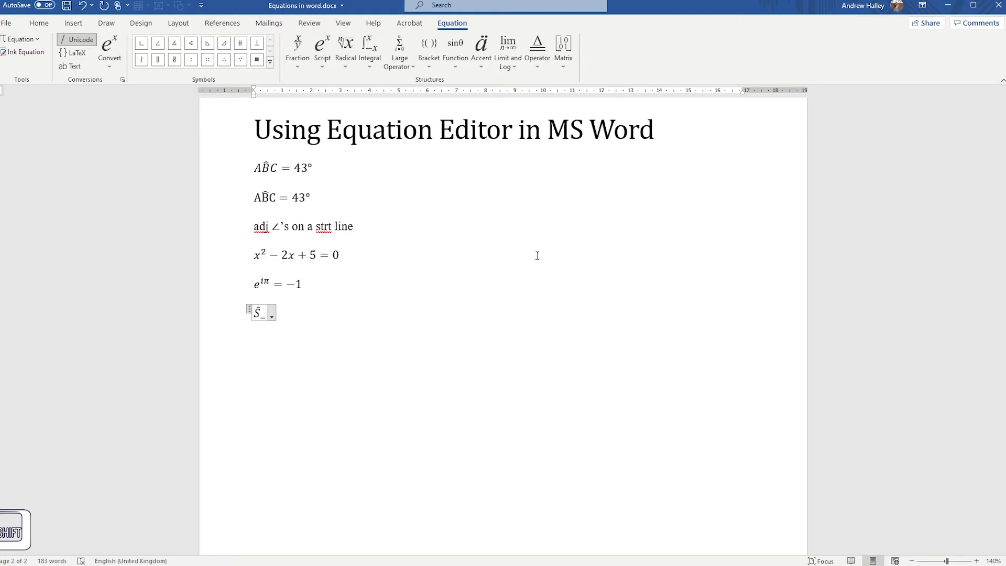
pyautogui.write('2 =23\\')
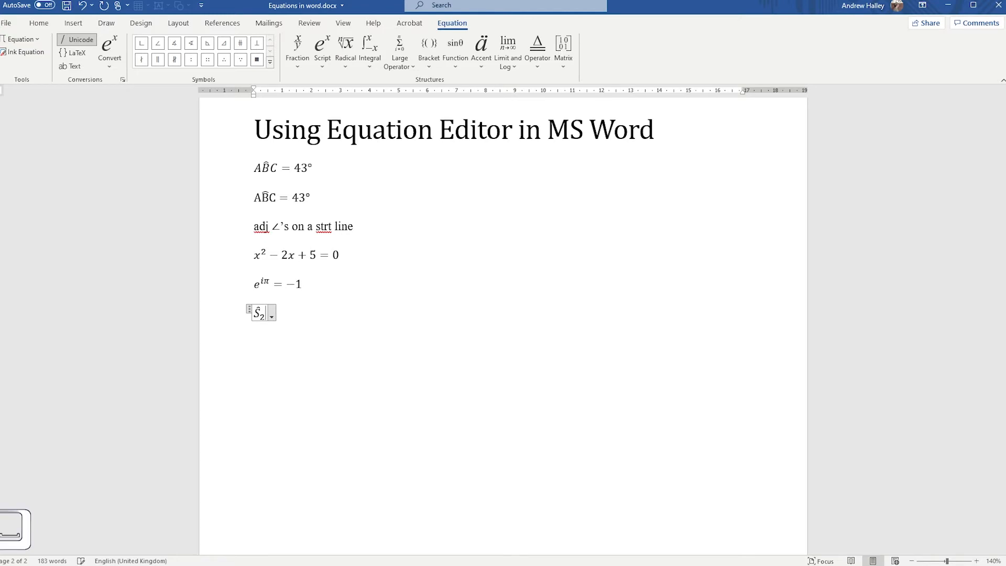
pyautogui.write('degree')
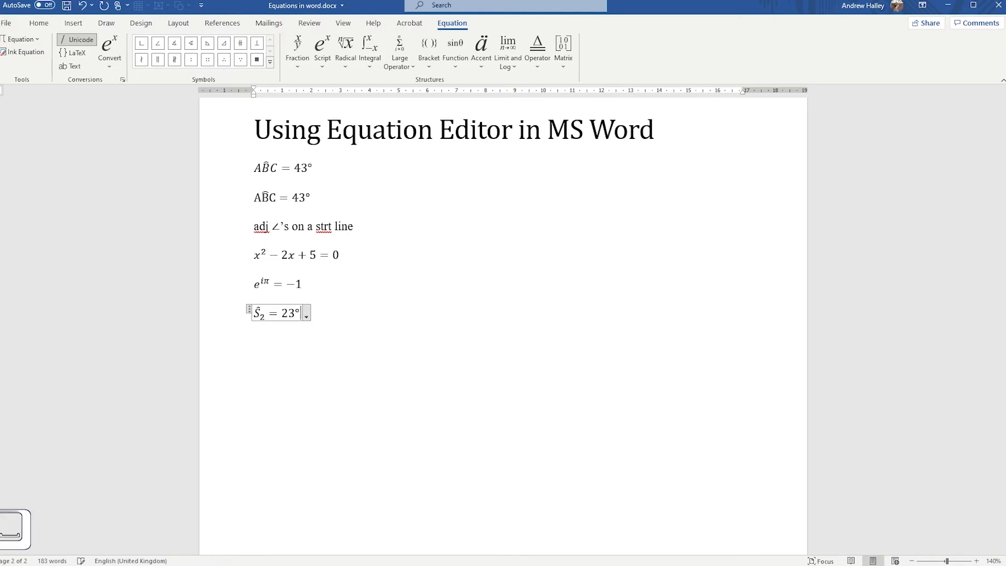
# Remove the italics from Ŝ₂ in the last equation and leave the equation
pyautogui.press('Left')
pyautogui.press('Left')
pyautogui.press('Left')
pyautogui.press('Left')
pyautogui.press('Left')
pyautogui.hotkey('shift', 'Left')
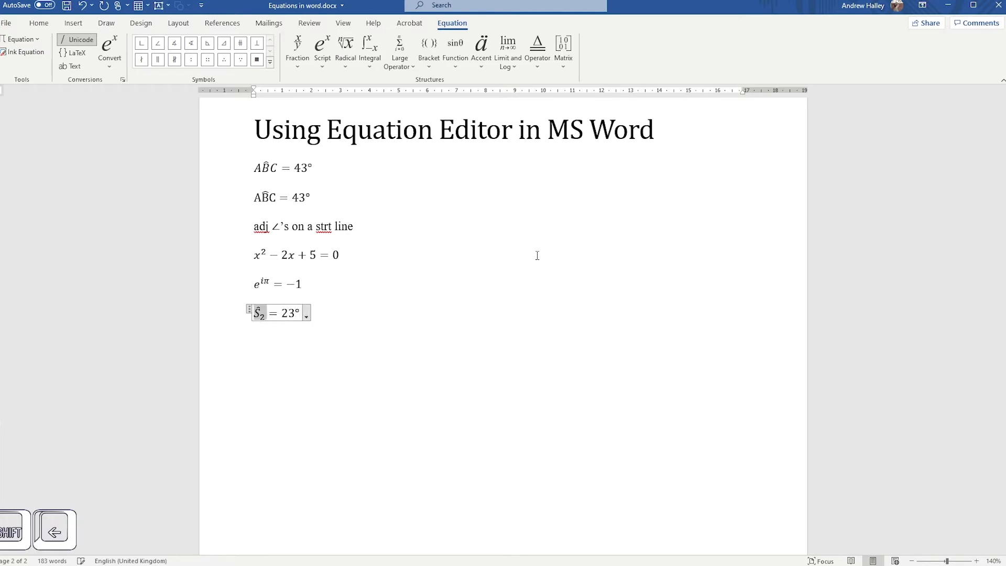
pyautogui.hotkey('ctrl', 'i')
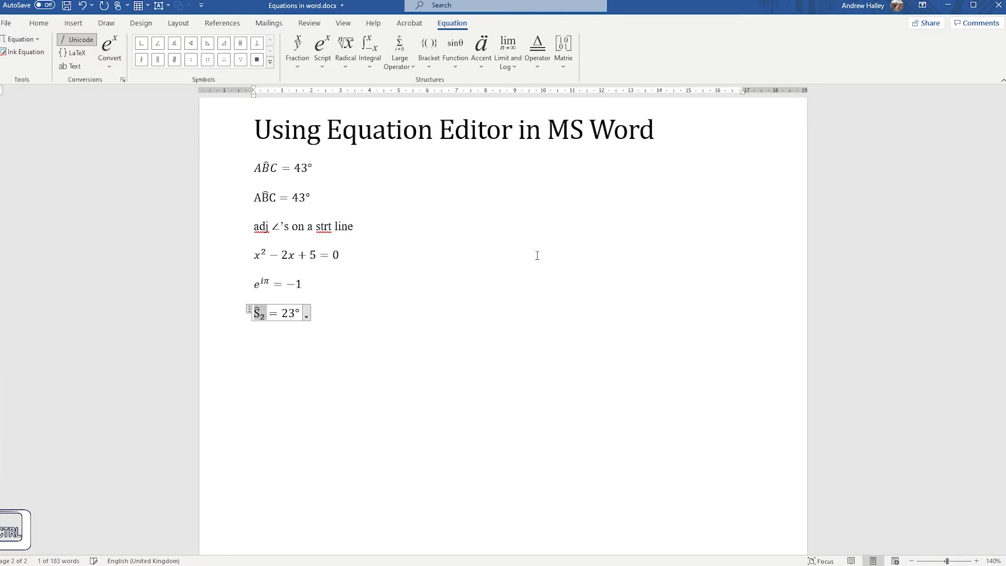
pyautogui.click(434, 314)
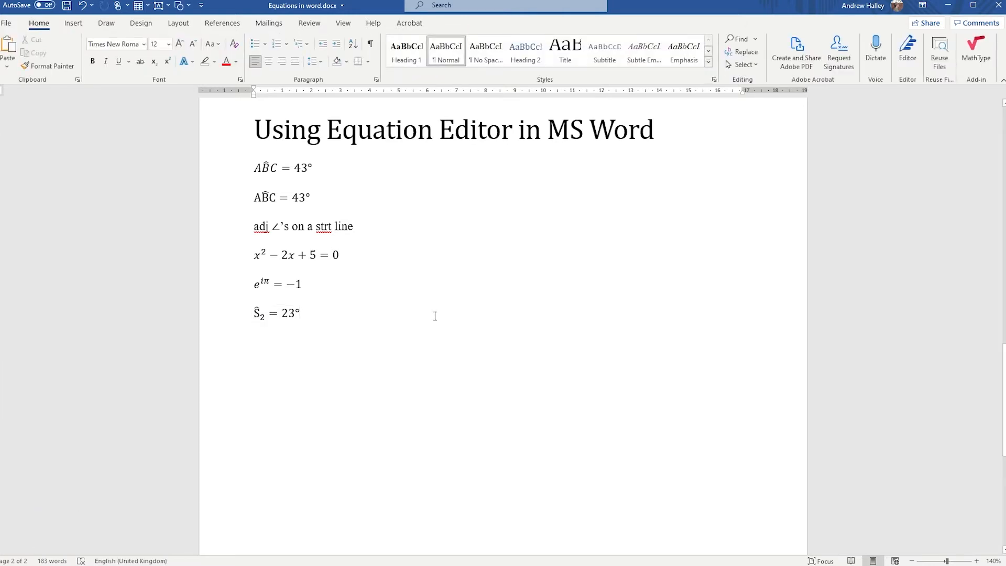
# Insert an empty equation on the next line and switch the symbol gallery to the Basic Math set
pyautogui.press('Return')
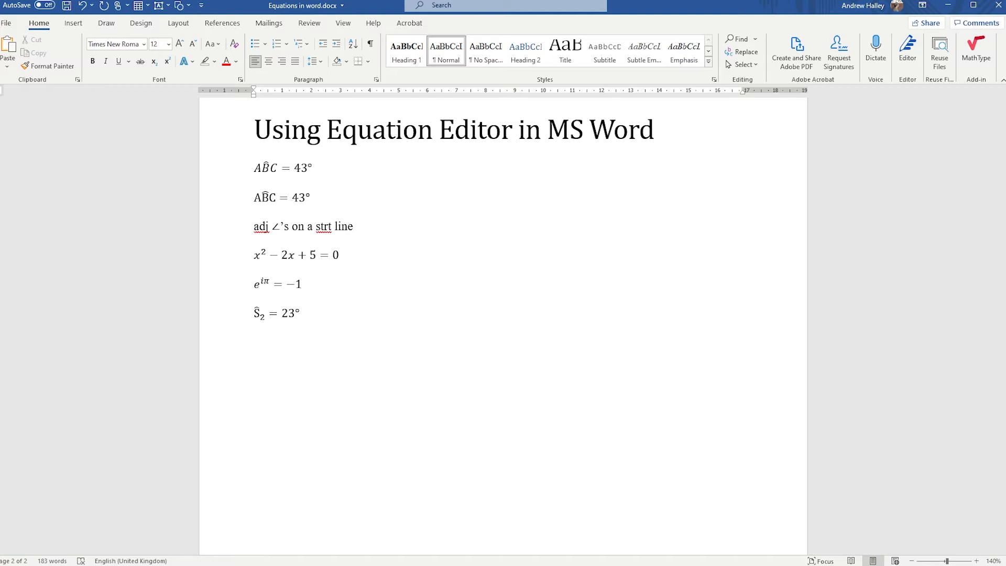
pyautogui.hotkey('alt', '=')
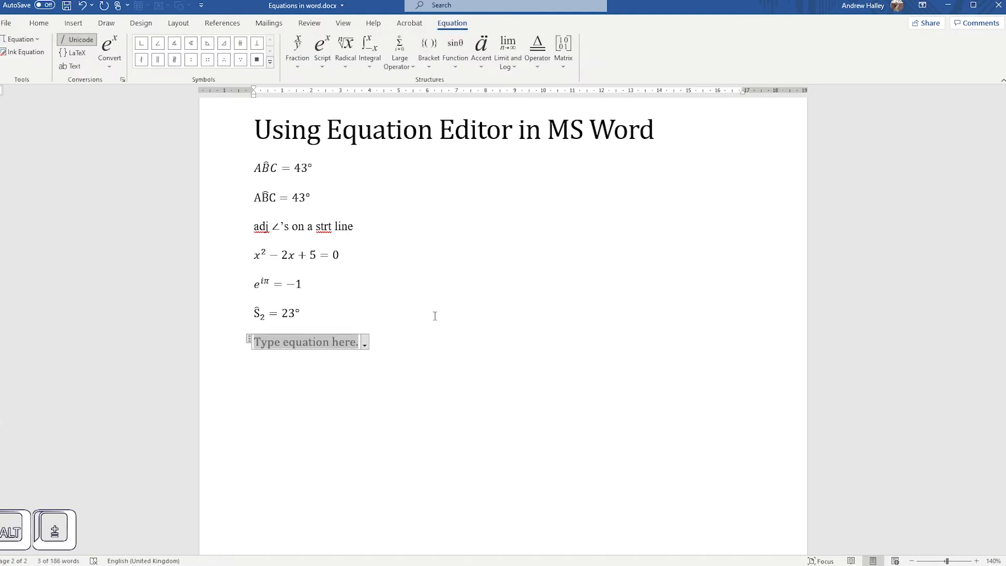
pyautogui.click(270, 65)
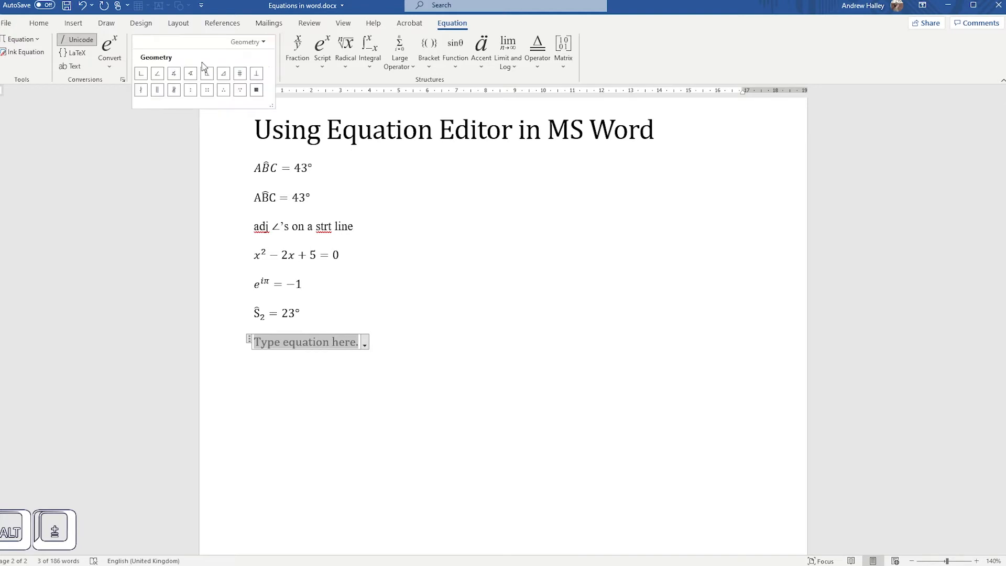
pyautogui.click(263, 42)
pyautogui.click(258, 54)
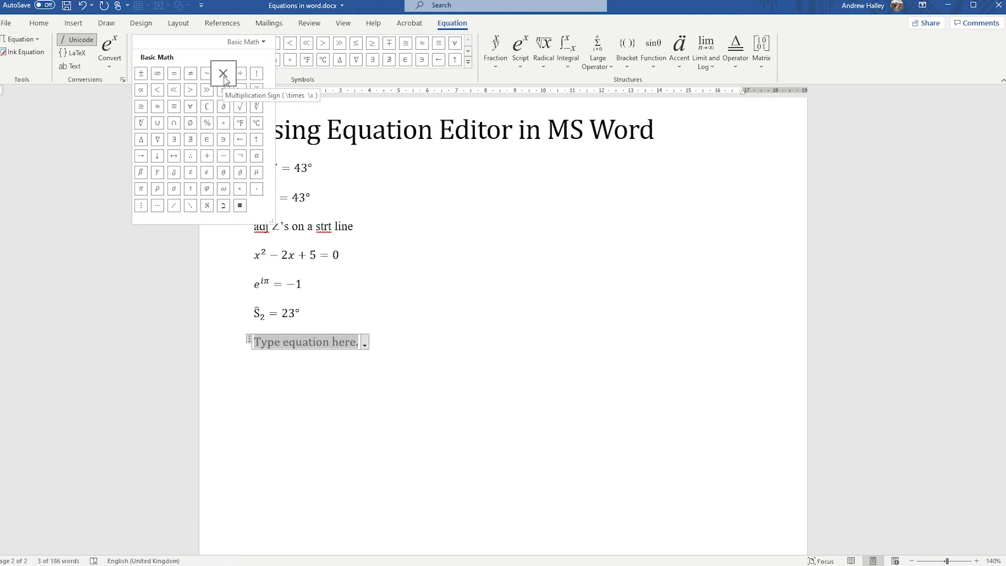
pyautogui.click(426, 299)
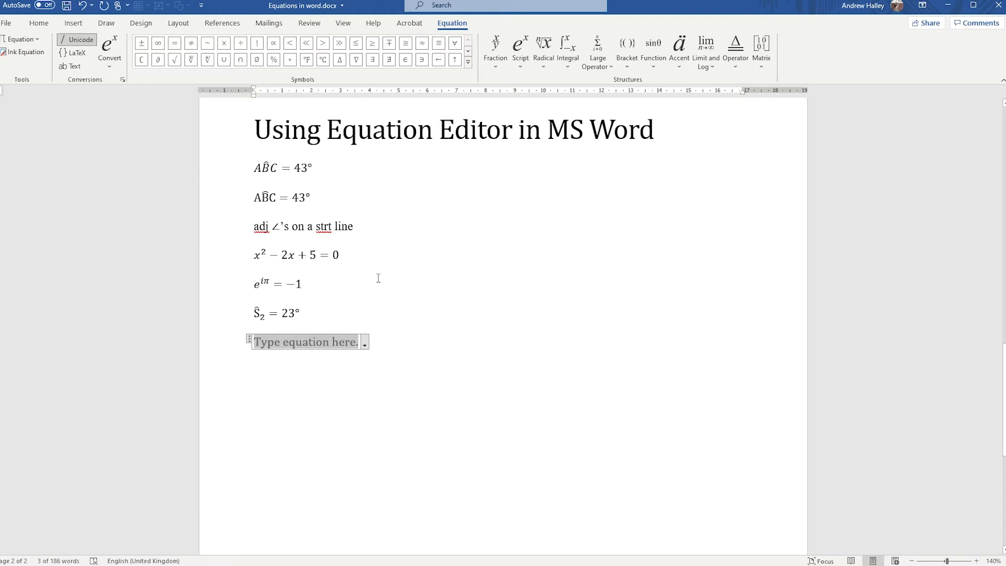
# Open the AutoCorrect settings in Word's proofing options and delete the (c) replacement entry
pyautogui.click(8, 23)
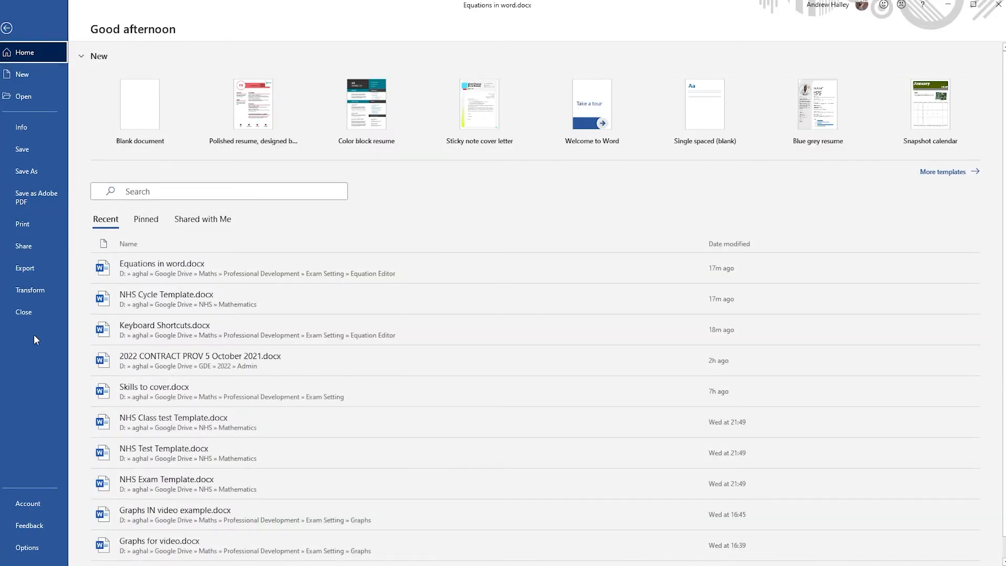
pyautogui.click(27, 547)
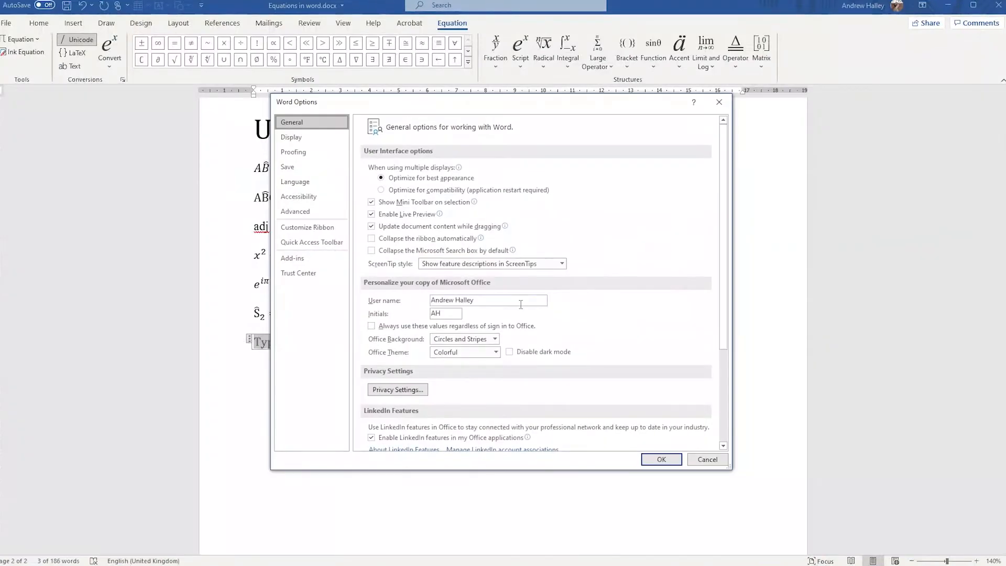
pyautogui.click(308, 154)
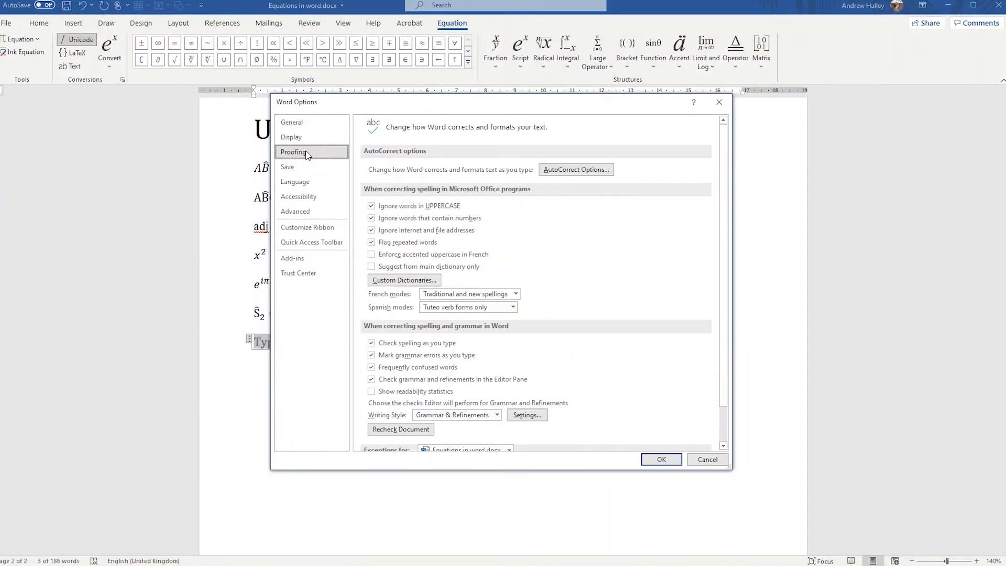
pyautogui.click(602, 171)
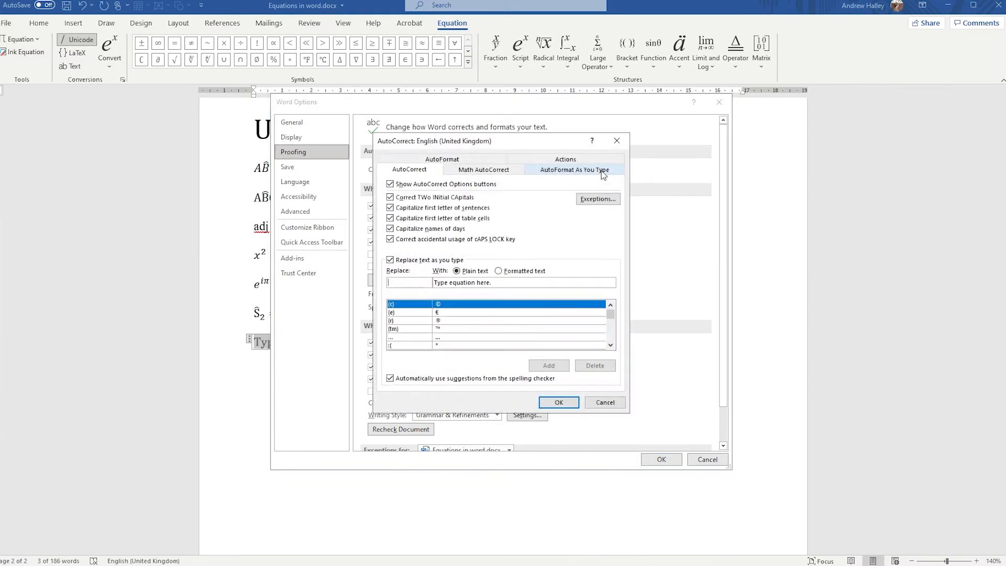
pyautogui.click(404, 306)
pyautogui.click(594, 369)
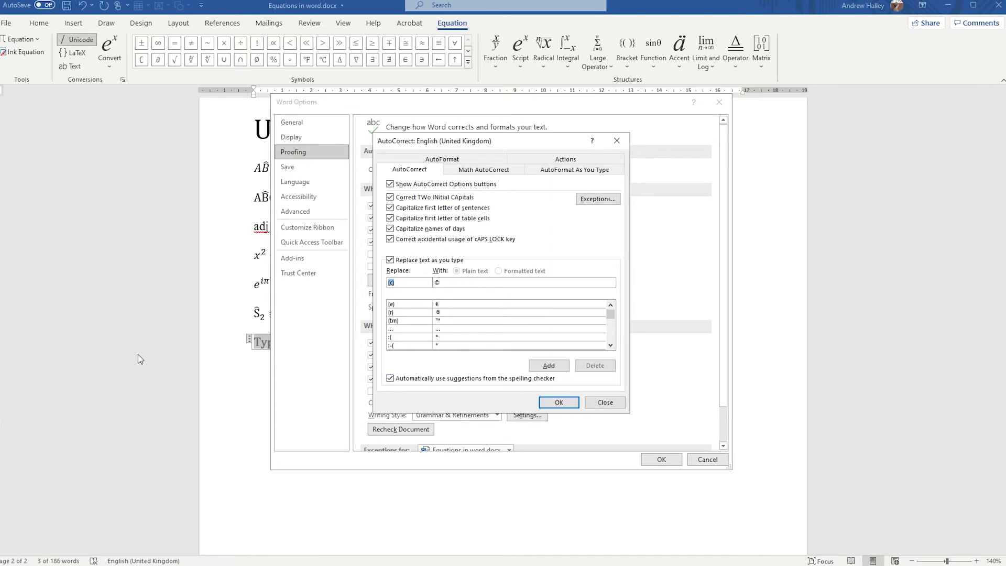
# Look through the Math AutoCorrect codes and examine the \degree entry and its neighbouring entries
pyautogui.click(462, 171)
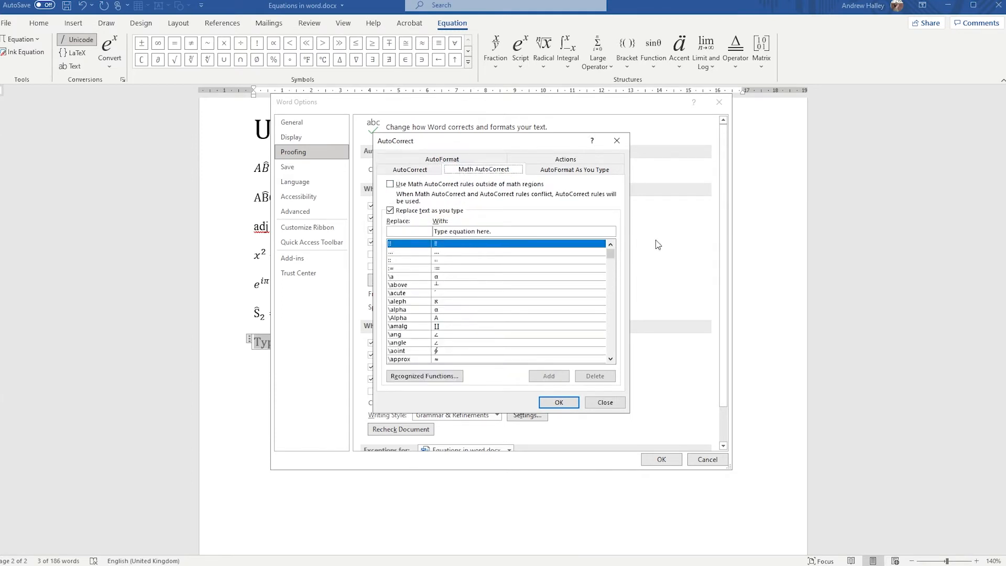
pyautogui.moveTo(611, 256); pyautogui.dragTo(611, 269)
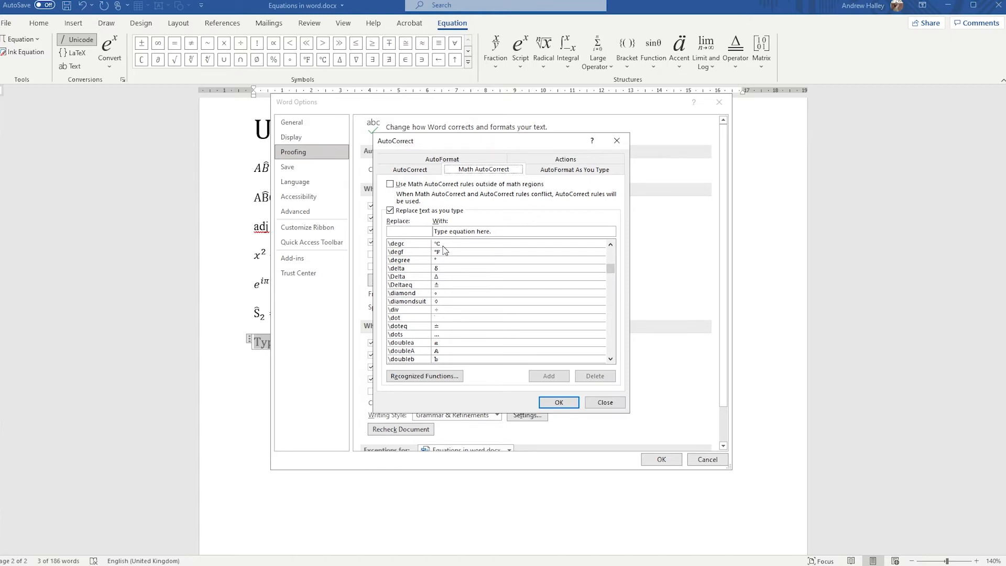
pyautogui.click(411, 262)
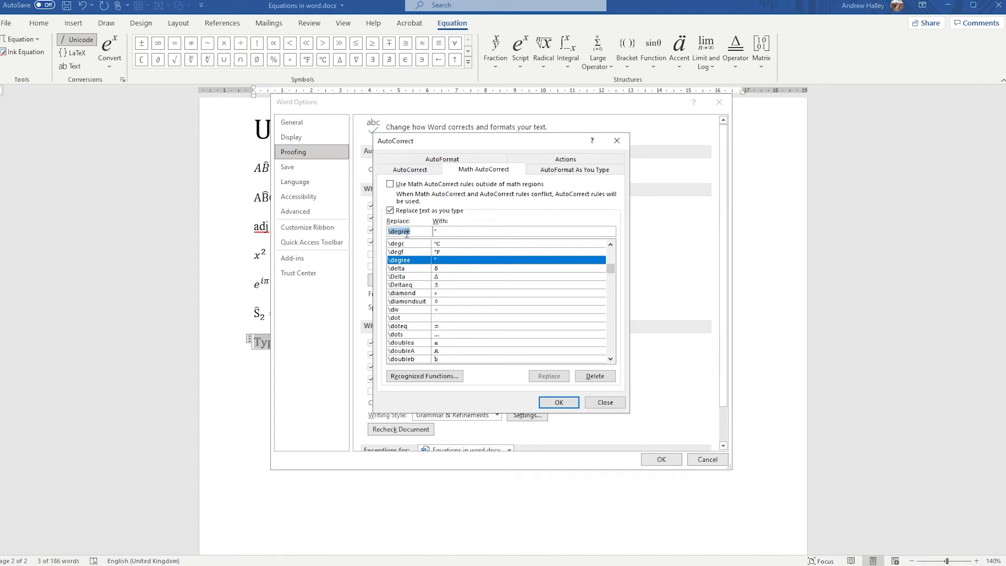
pyautogui.click(450, 232)
pyautogui.click(612, 244)
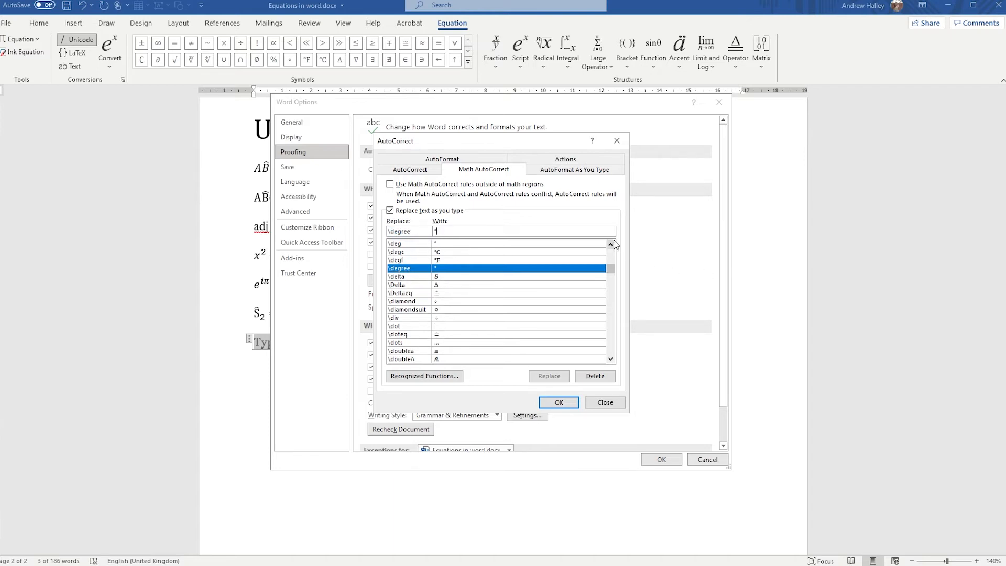
pyautogui.click(612, 244)
pyautogui.click(612, 244)
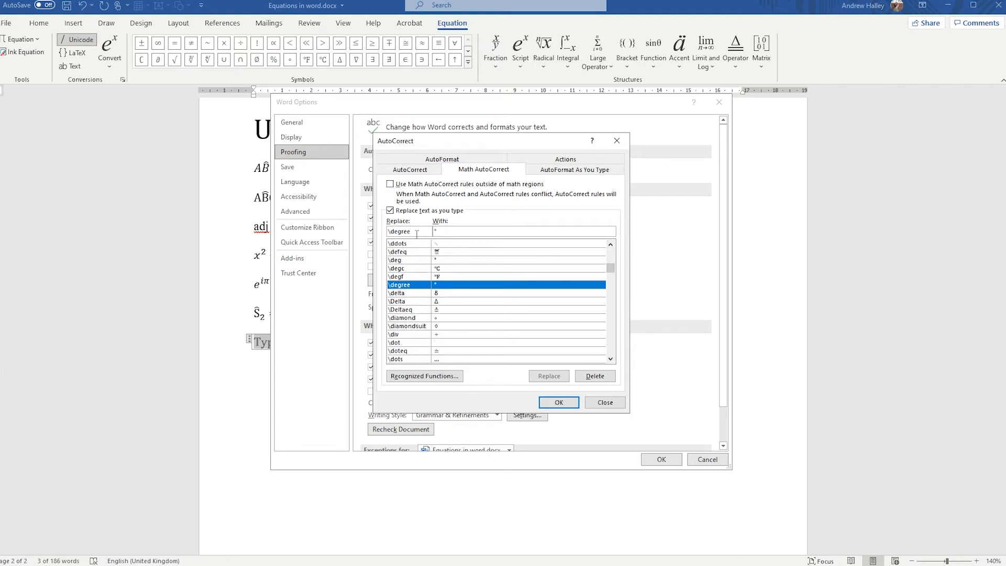
# Try shortening the degree symbol's replacement code to \de, and leave the AutoCorrect and Word options without adding it
pyautogui.click(416, 234)
pyautogui.press('BackSpace')
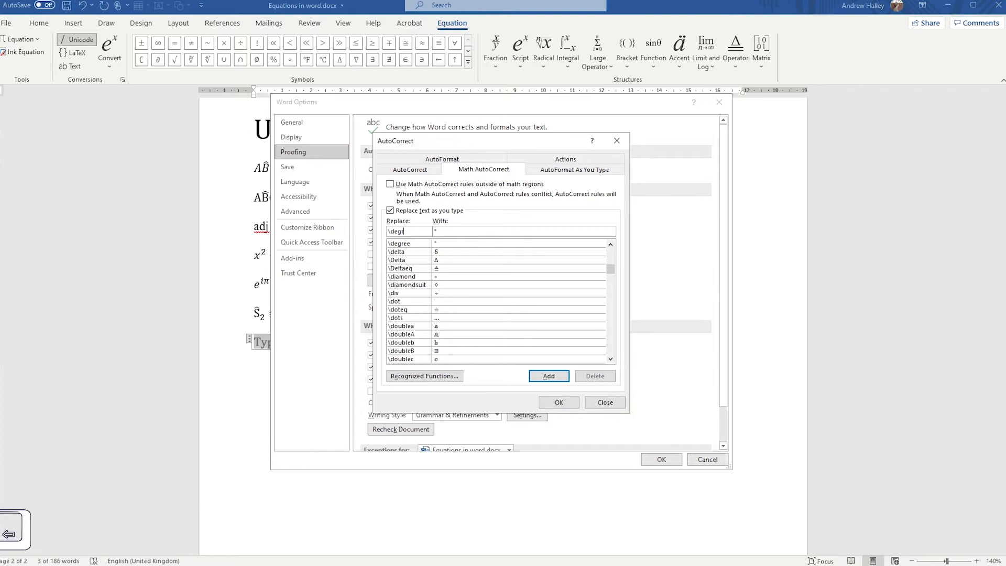
pyautogui.press('BackSpace')
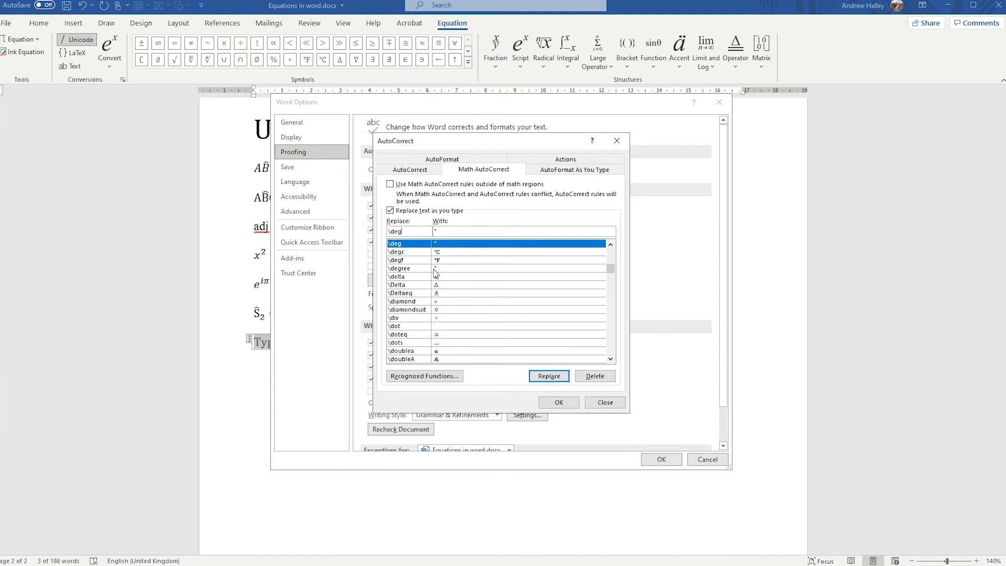
pyautogui.press('BackSpace')
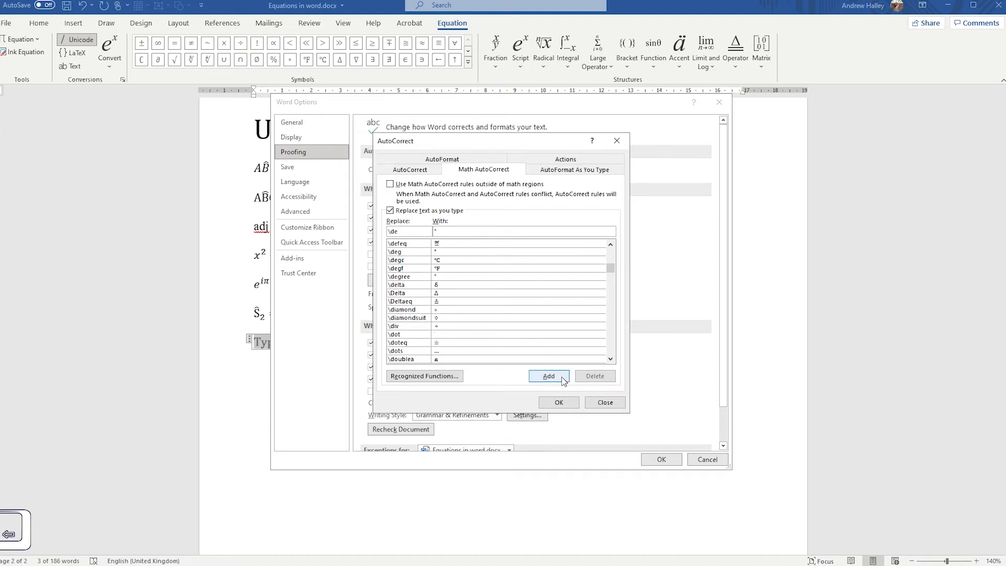
pyautogui.click(607, 403)
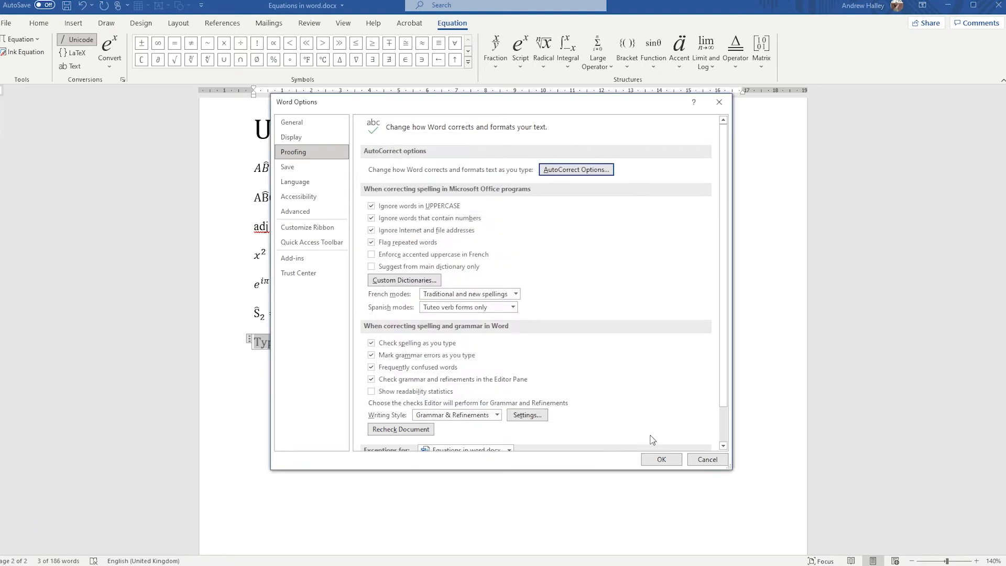
pyautogui.click(708, 460)
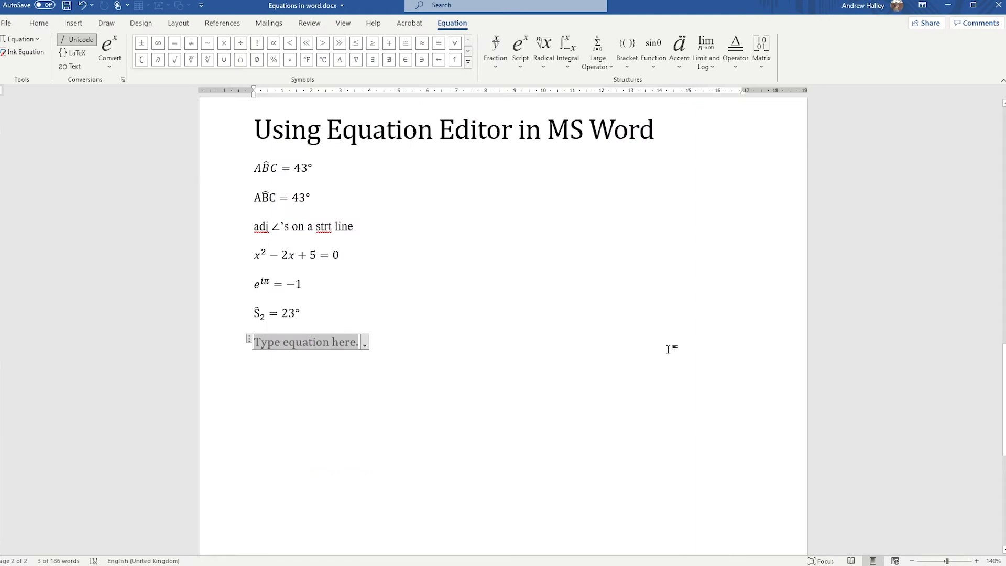
# Enter a multiplication sign with the code \x in the empty equation, and delete it again
pyautogui.write('\\')
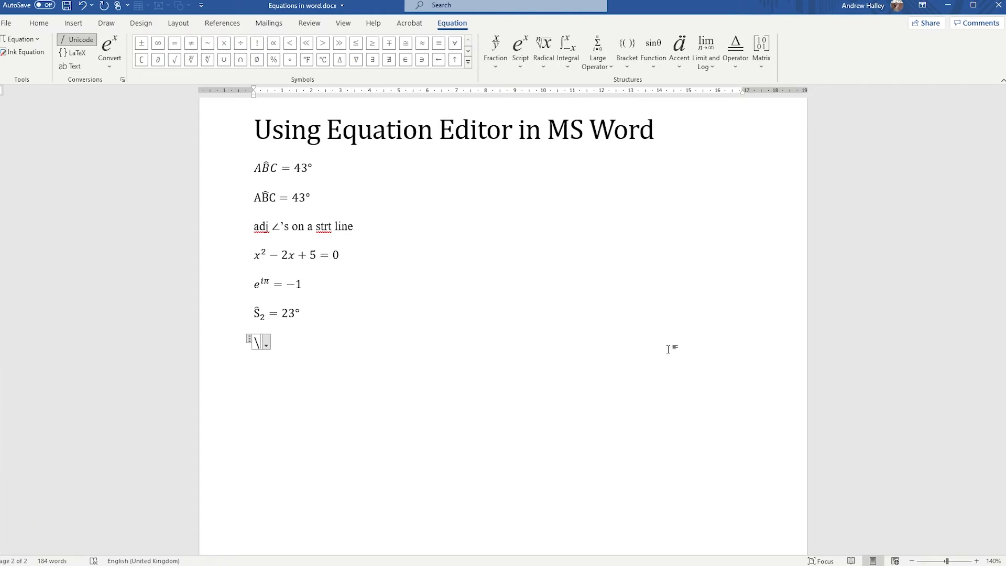
pyautogui.write('x')
pyautogui.press('space')
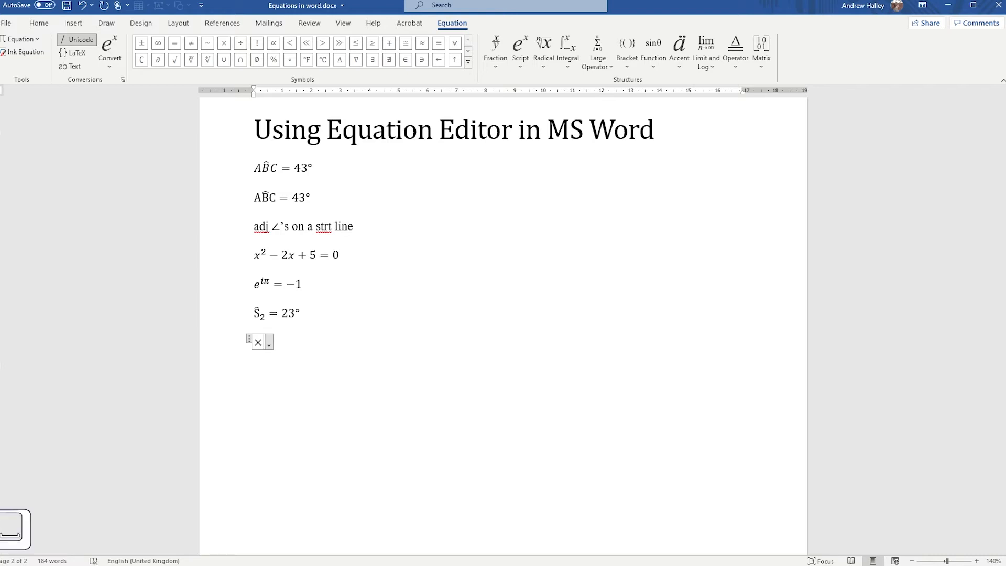
pyautogui.press('BackSpace')
# Try entering the therefore symbol in the equation with the code \therefore
pyautogui.write('\\therefore')
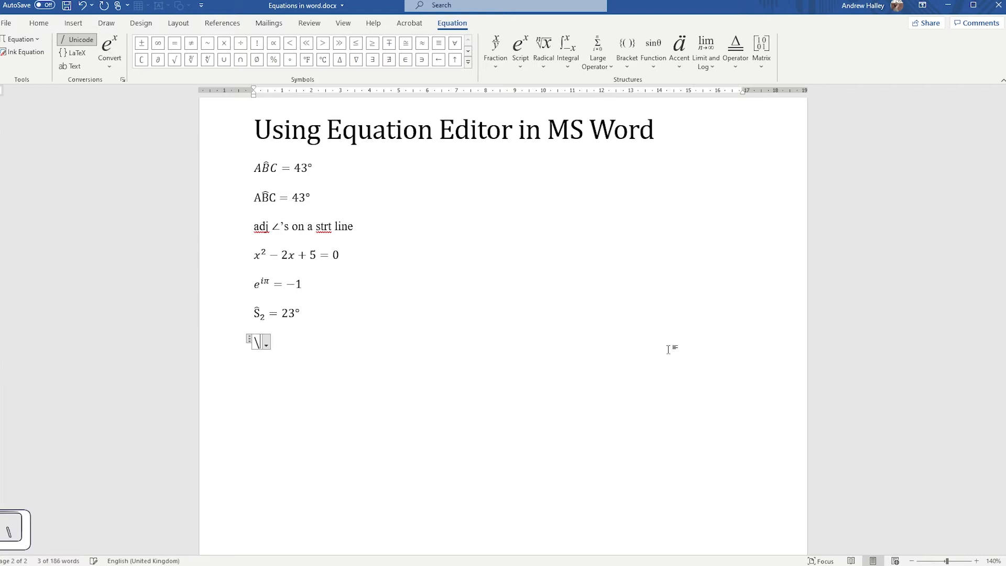
pyautogui.press('space')
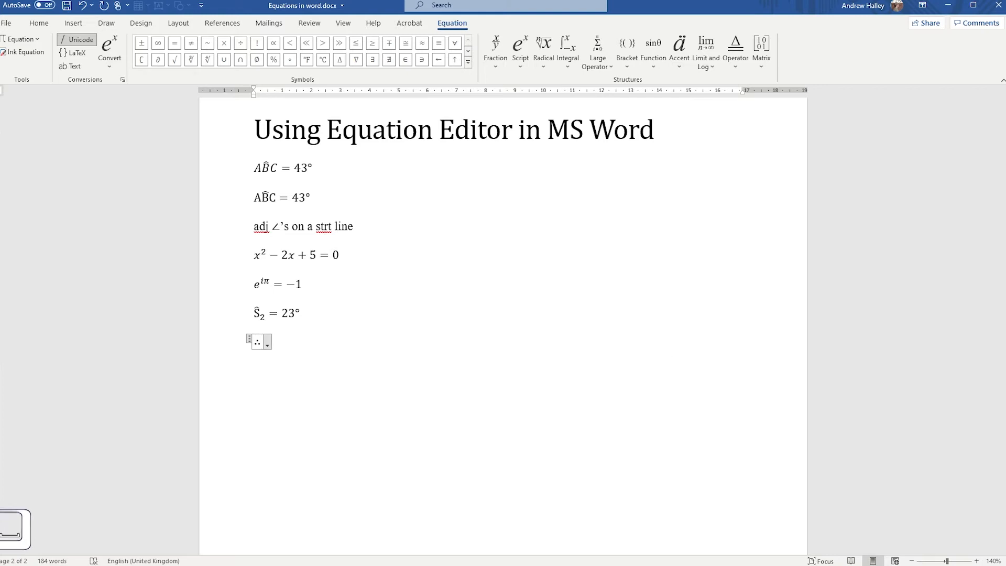
pyautogui.press('BackSpace')
pyautogui.write('\\th')
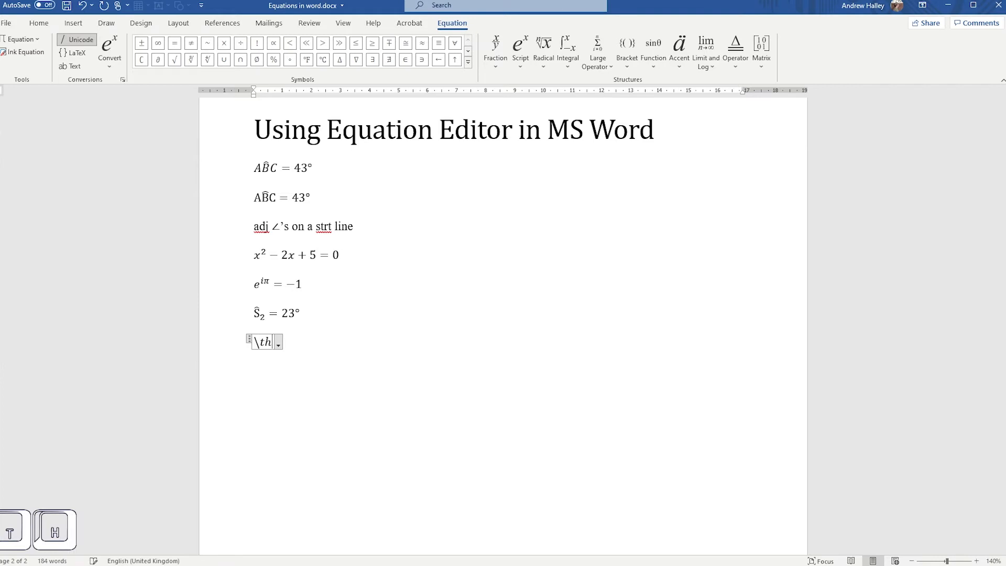
pyautogui.write('erefore')
pyautogui.press('space')
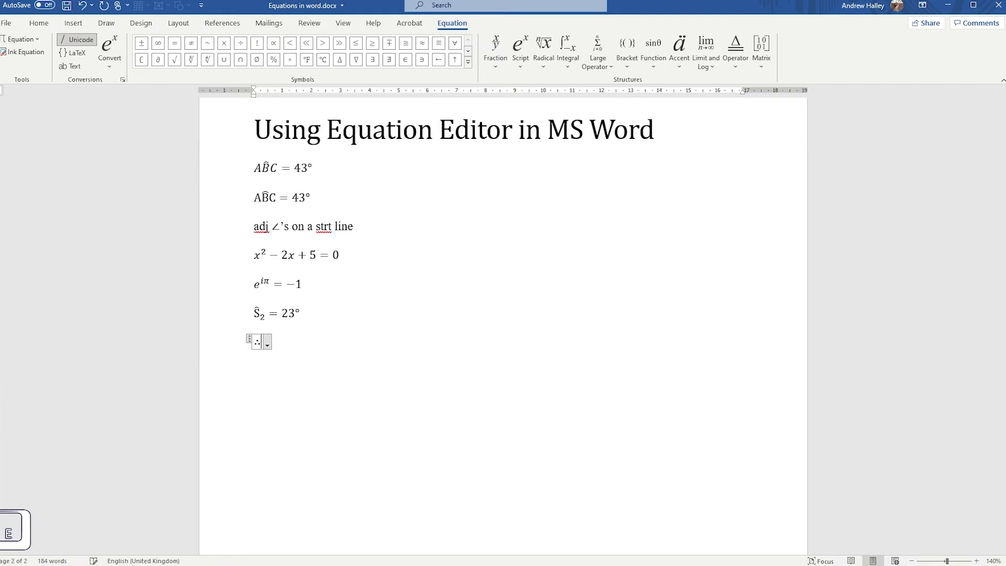
# Undo the last symbol replacement and delete the whole equation, leaving the line empty
pyautogui.hotkey('ctrl', 'z')
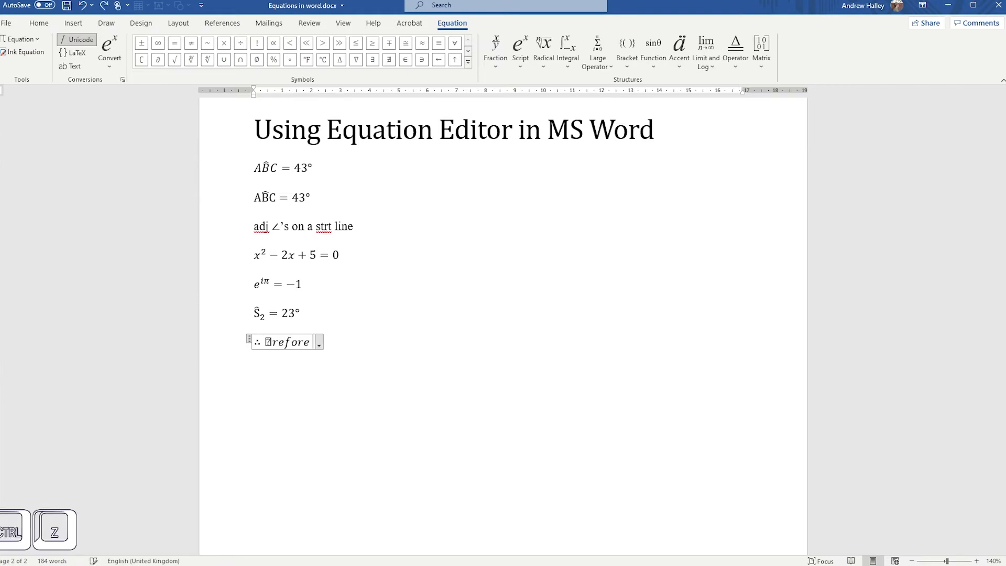
pyautogui.press('BackSpace')
pyautogui.press('BackSpace')
pyautogui.press('BackSpace')
pyautogui.press('BackSpace')
pyautogui.press('BackSpace')
pyautogui.press('BackSpace')
pyautogui.press('BackSpace')
pyautogui.press('BackSpace')
pyautogui.press('BackSpace')
pyautogui.press('BackSpace')
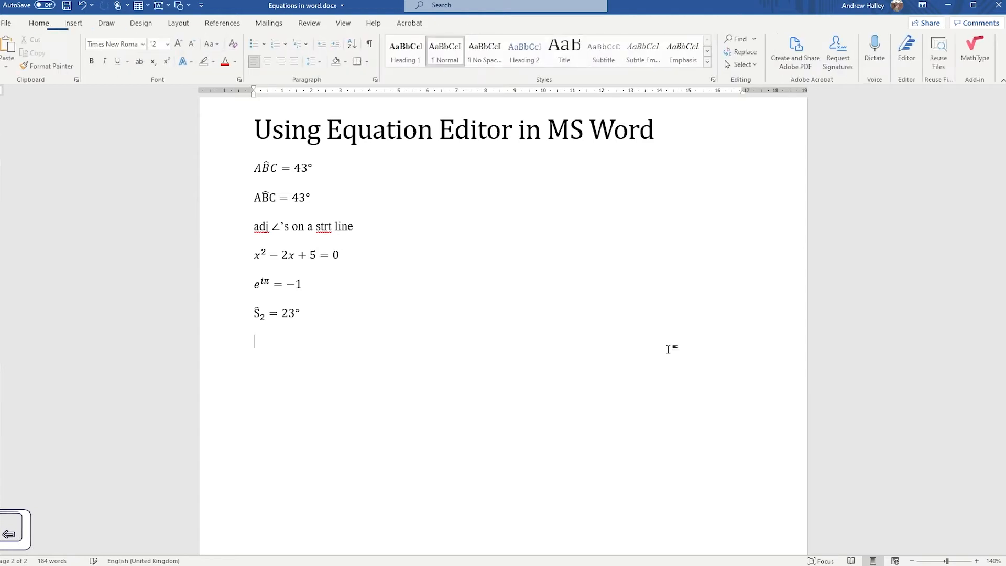
# Insert a new equation below the S₂ line and enter ∴ with the short code \thf
pyautogui.hotkey('alt', '=')
pyautogui.write('\\therefore')
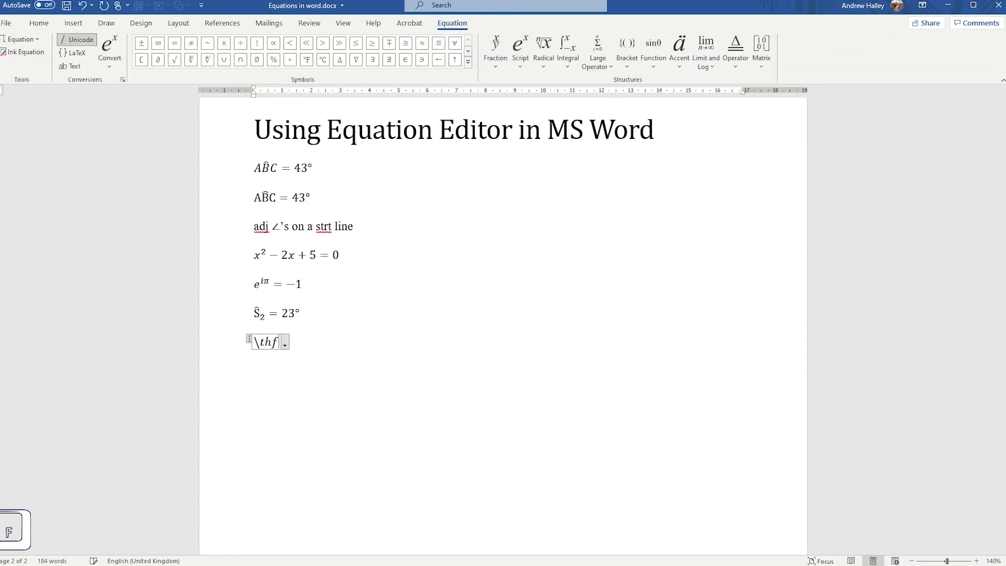
pyautogui.press('space')
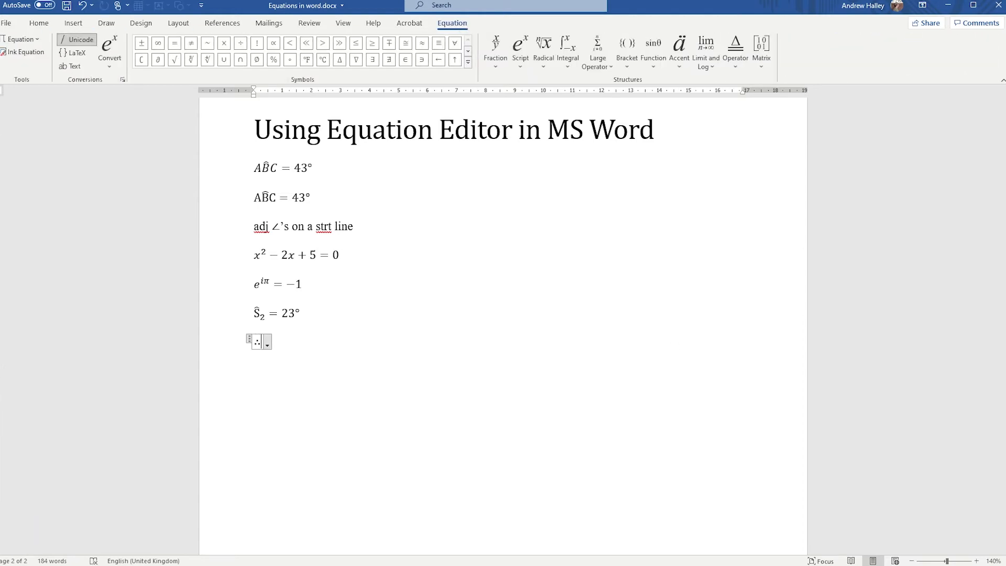
# Insert an equation on the line below ∴, enter alpha with the code \alpha, and delete the symbol
pyautogui.press('Return')
pyautogui.hotkey('alt', '=')
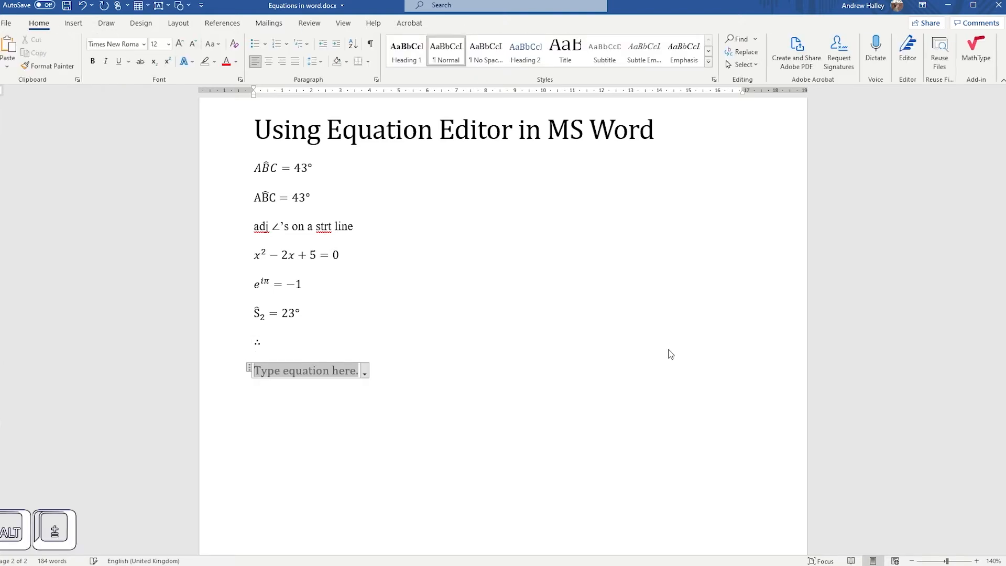
pyautogui.write('\\alpha')
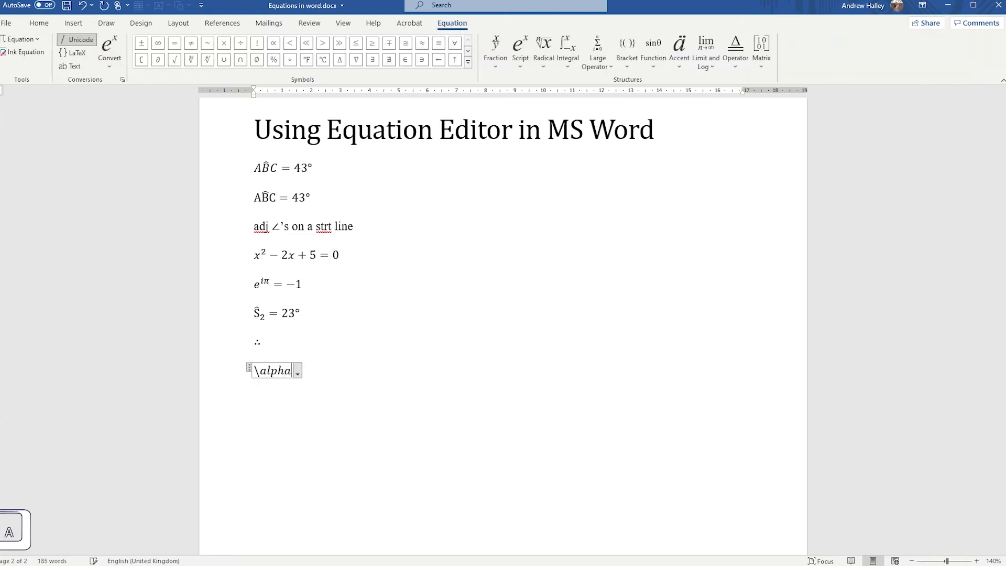
pyautogui.press('space')
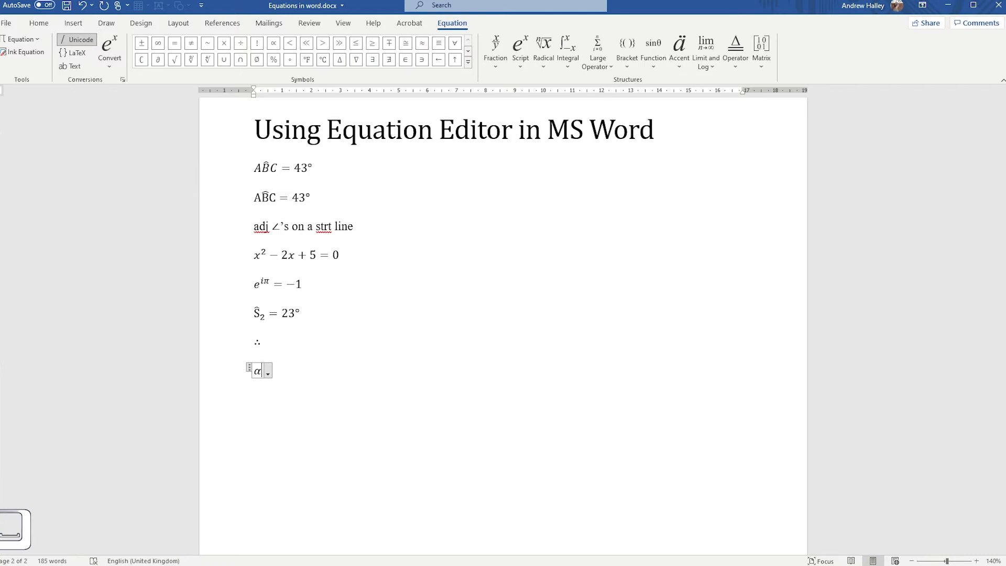
pyautogui.press('BackSpace')
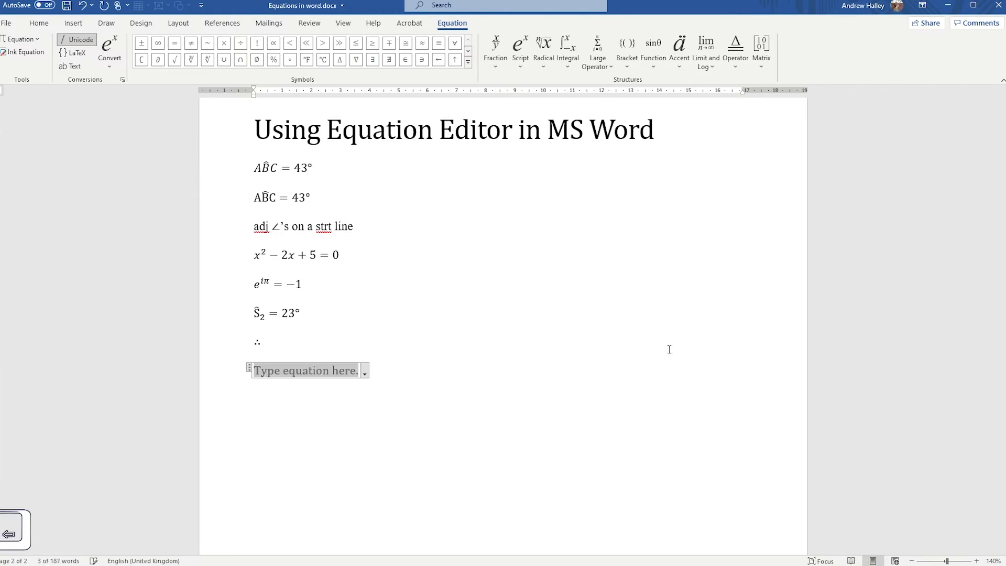
# Enter alpha in the empty equation with the short code \a
pyautogui.write('\\')
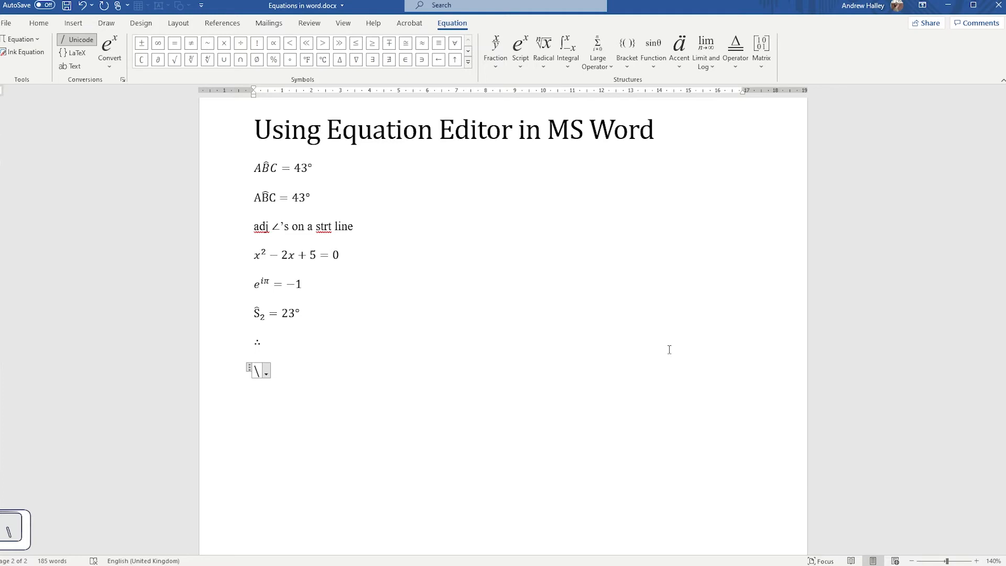
pyautogui.write('a')
pyautogui.press('space')
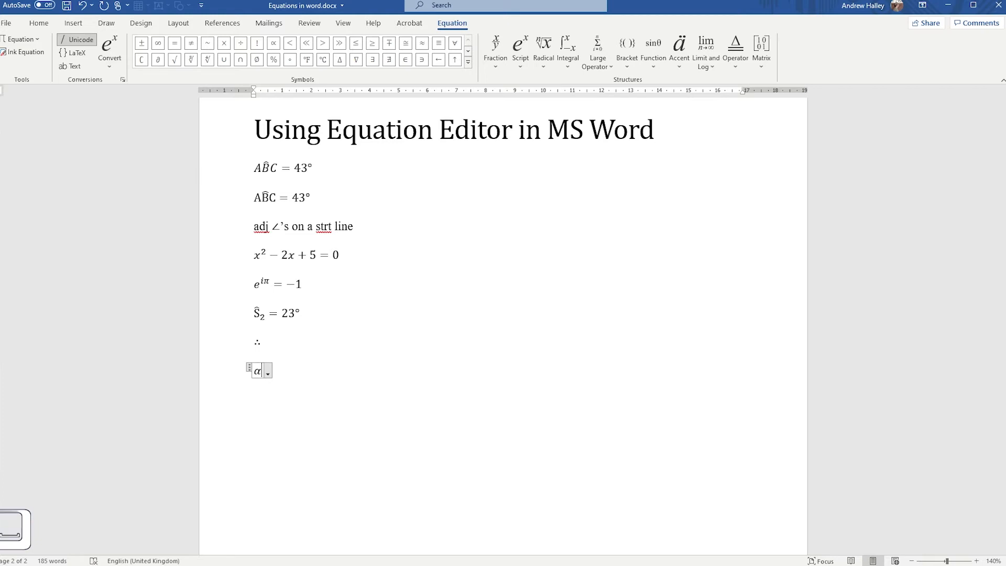
pyautogui.press('BackSpace')
# Insert an equation below α and enter the natural numbers symbol ℕ with the code \doubleN
pyautogui.press('Return')
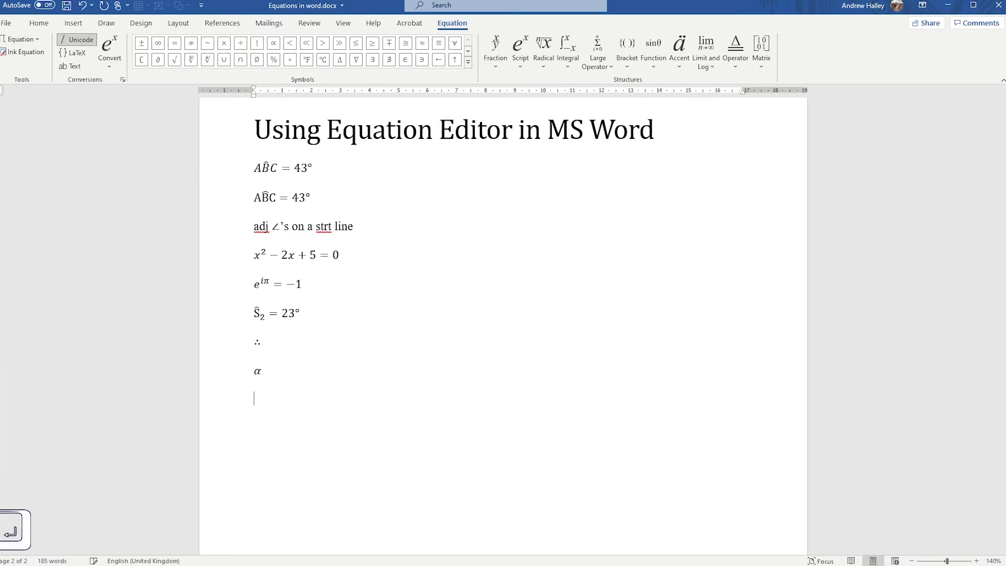
pyautogui.hotkey('alt', '=')
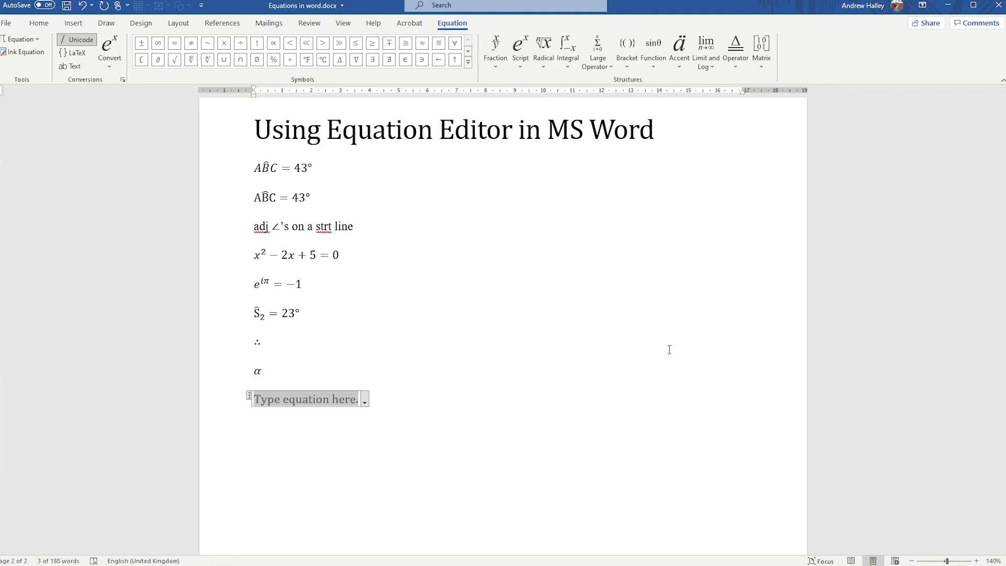
pyautogui.write('\\')
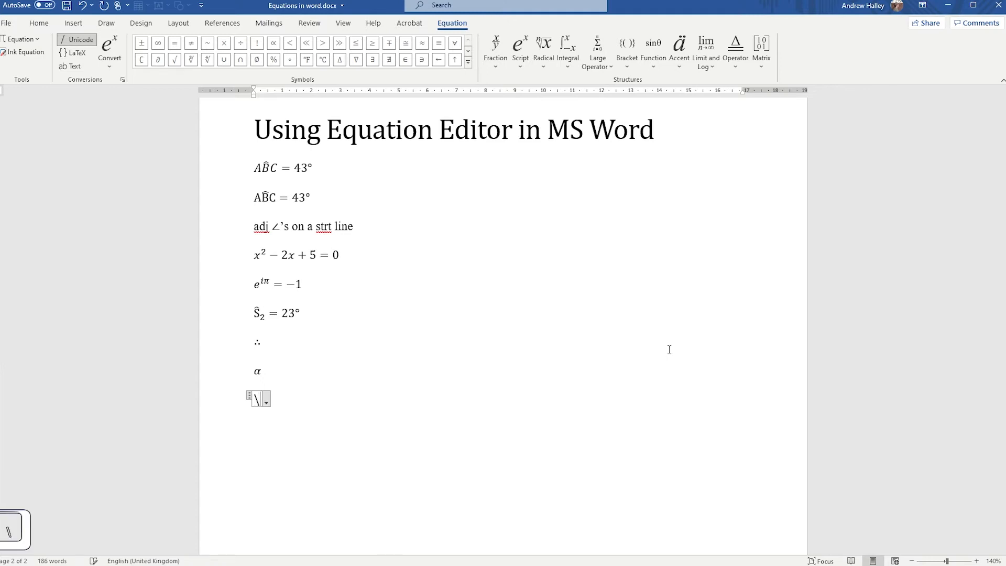
pyautogui.write('dounbl')
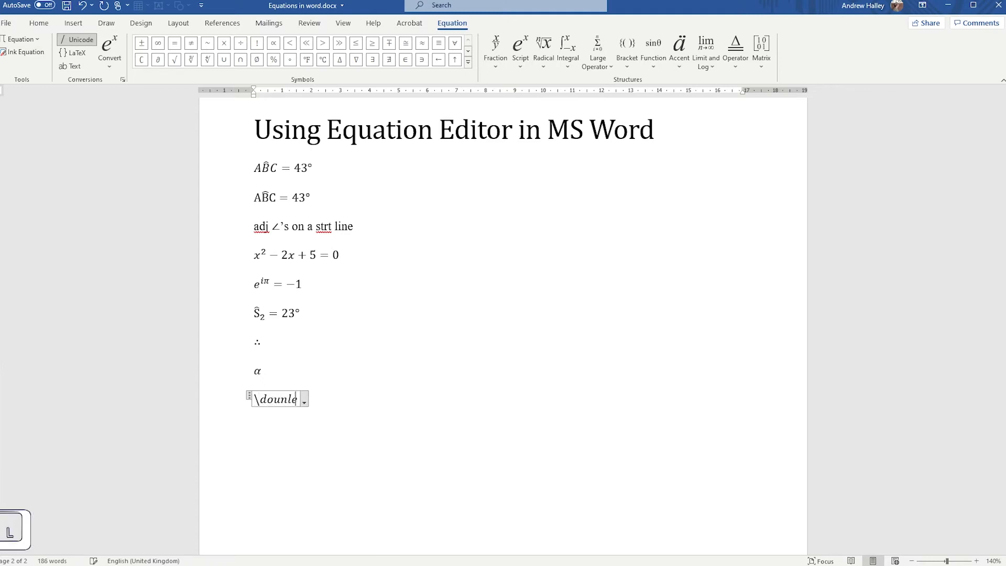
pyautogui.press('BackSpace')
pyautogui.press('BackSpace')
pyautogui.press('BackSpace')
pyautogui.press('BackSpace')
pyautogui.write('ubleN')
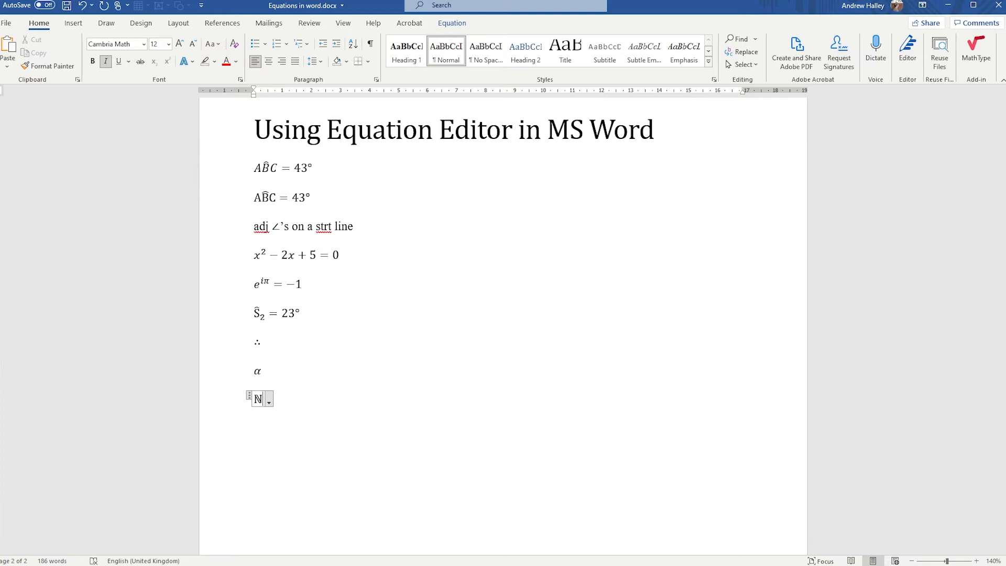
# Delete the ℕ symbol and enter it again with the short code \N
pyautogui.press('BackSpace')
pyautogui.write('\\')
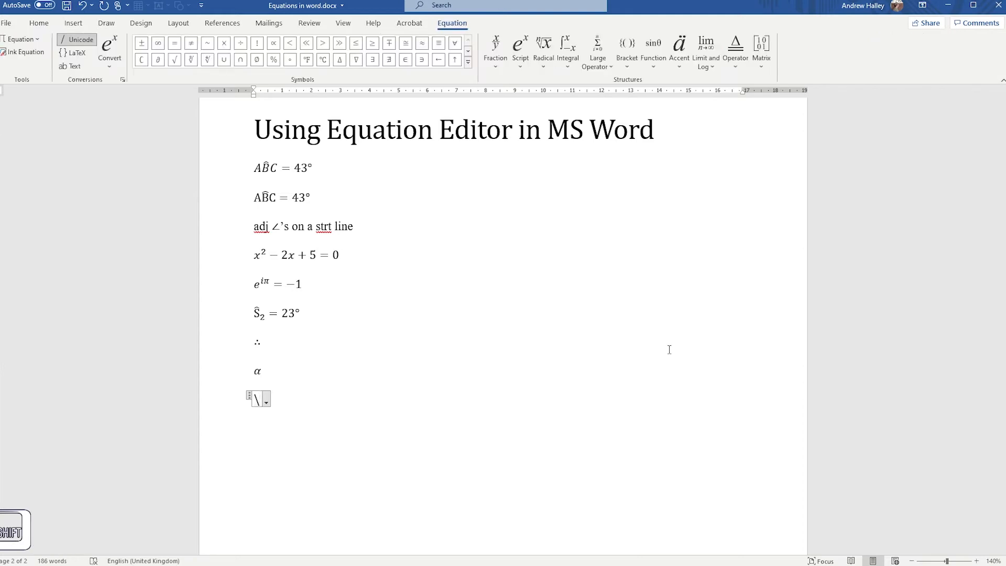
pyautogui.write('N')
pyautogui.press('space')
# Add equations for ℝ and ℤ on the next two lines with the short codes \R and \Z
pyautogui.press('Return')
pyautogui.hotkey('alt', '=')
pyautogui.write('\\R')
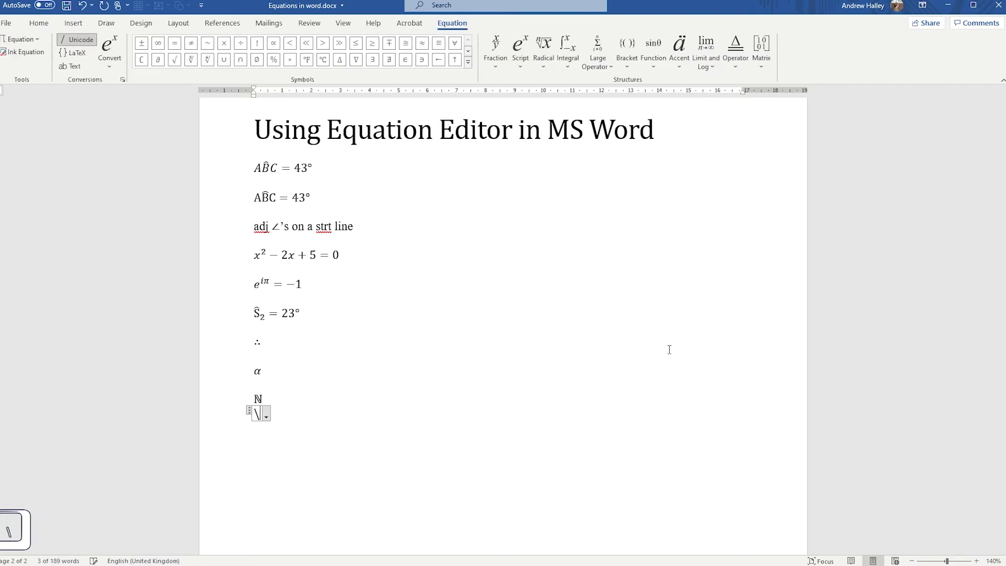
pyautogui.press('space')
pyautogui.write('\\')
pyautogui.press('BackSpace')
pyautogui.press('Return')
pyautogui.hotkey('alt', '=')
pyautogui.write('\\Z')
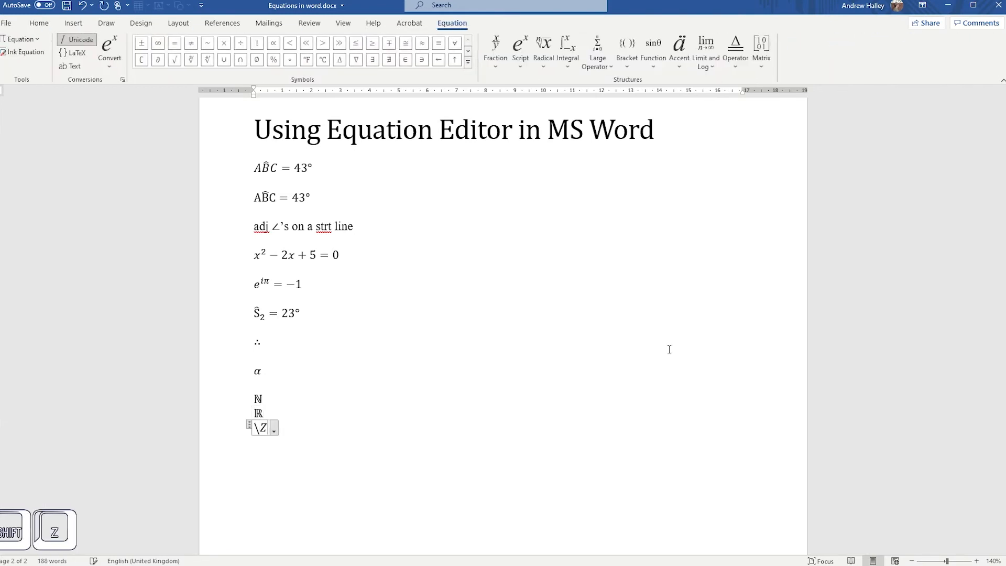
pyautogui.press('space')
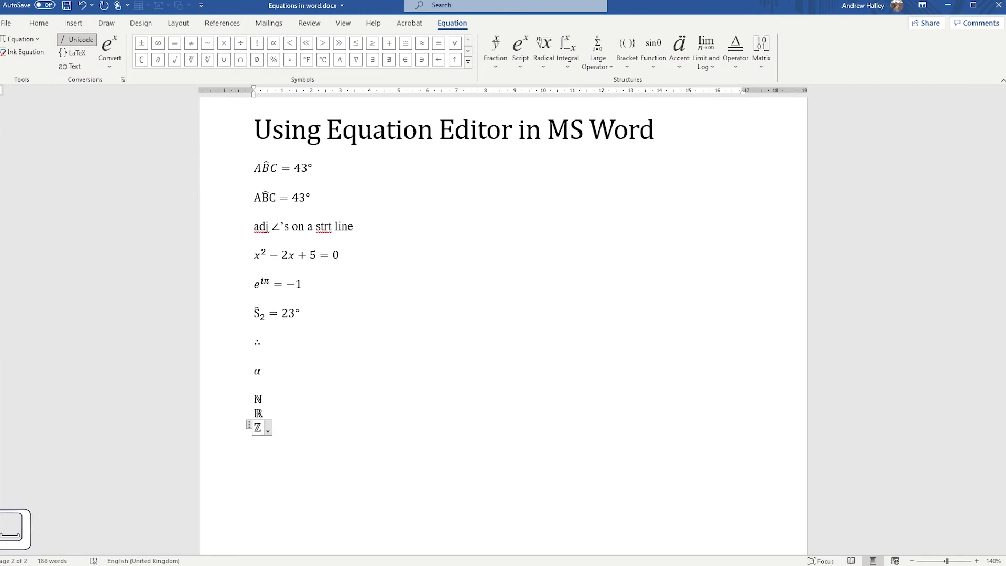
# Add the subscript 0 to the ℕ symbol
pyautogui.press('Up')
pyautogui.press('Up')
pyautogui.write('_')
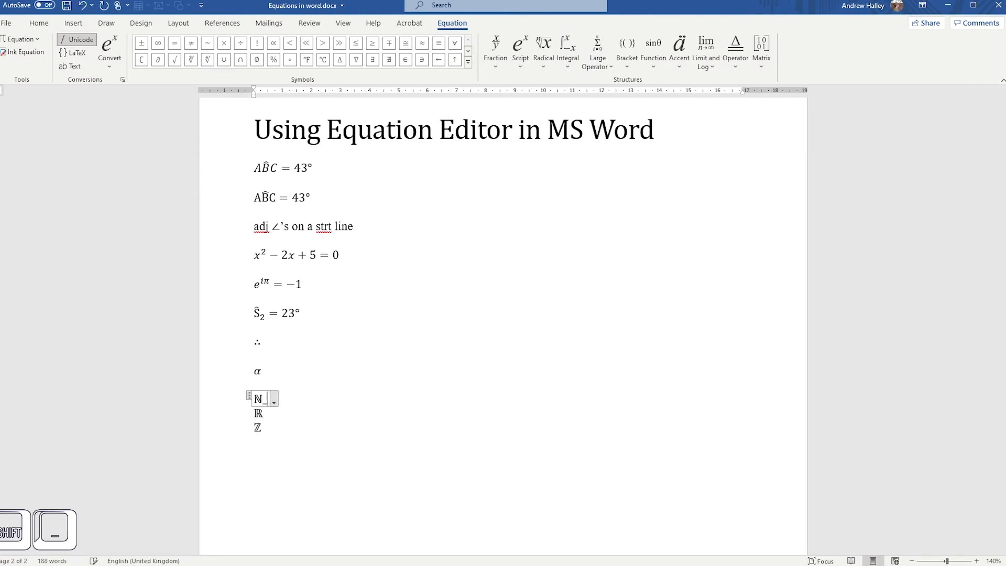
pyautogui.write('0')
pyautogui.press('space')
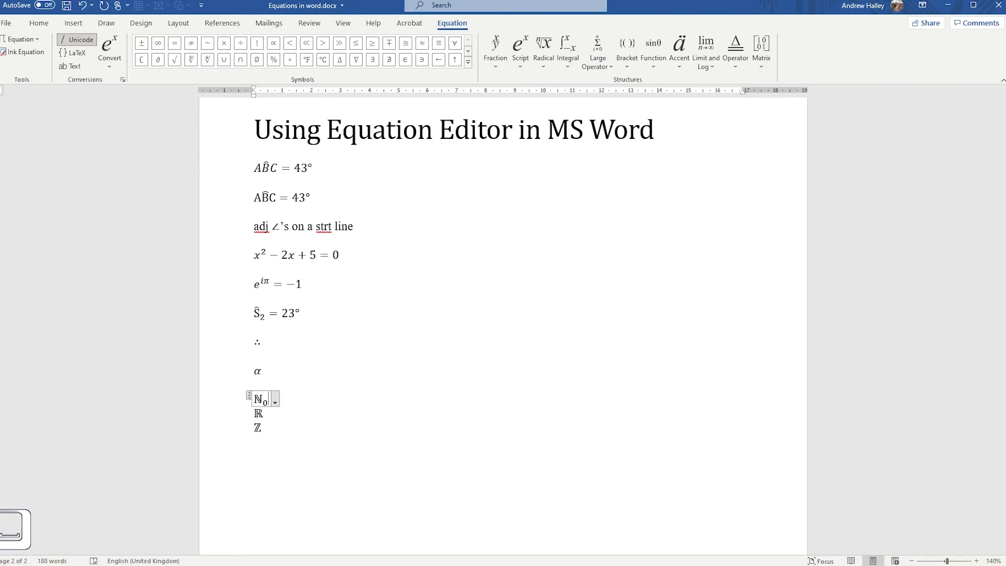
# Add a new empty line below the ℤ equation
pyautogui.press('Down')
pyautogui.press('Down')
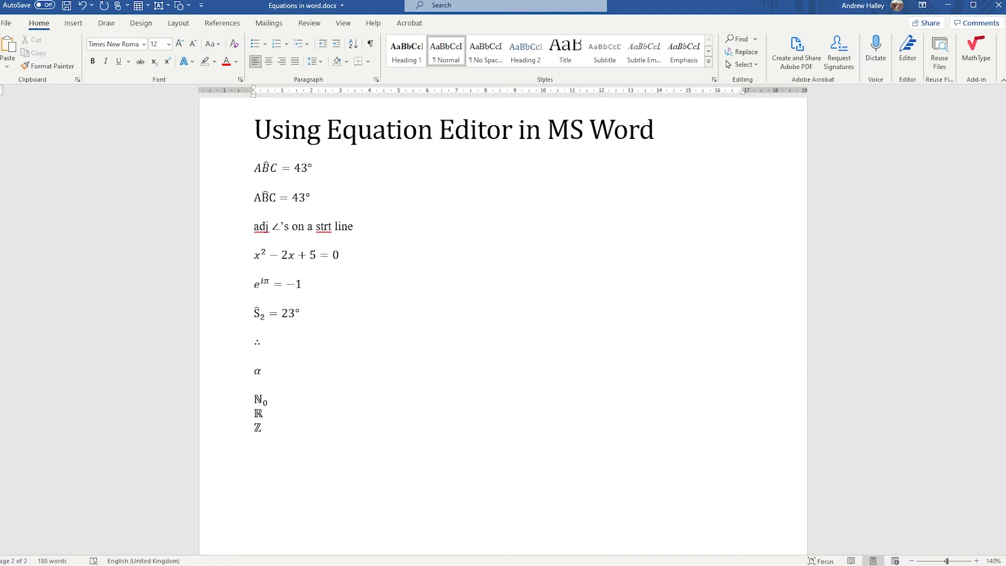
pyautogui.press('Return')
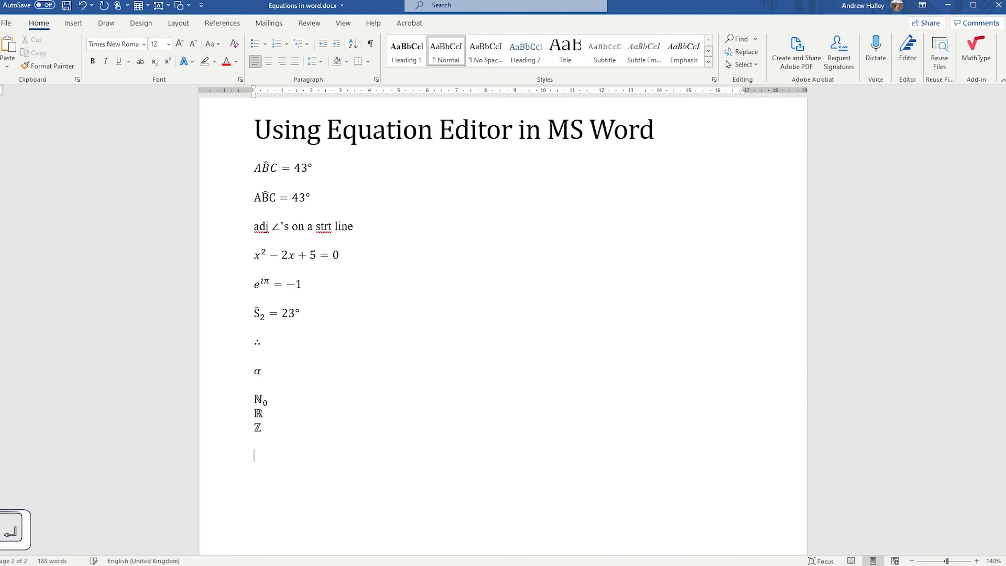
# Insert an equation below ℤ, enter the element-of symbol ∈ with the short code \e, and delete the equation
pyautogui.hotkey('alt', '=')
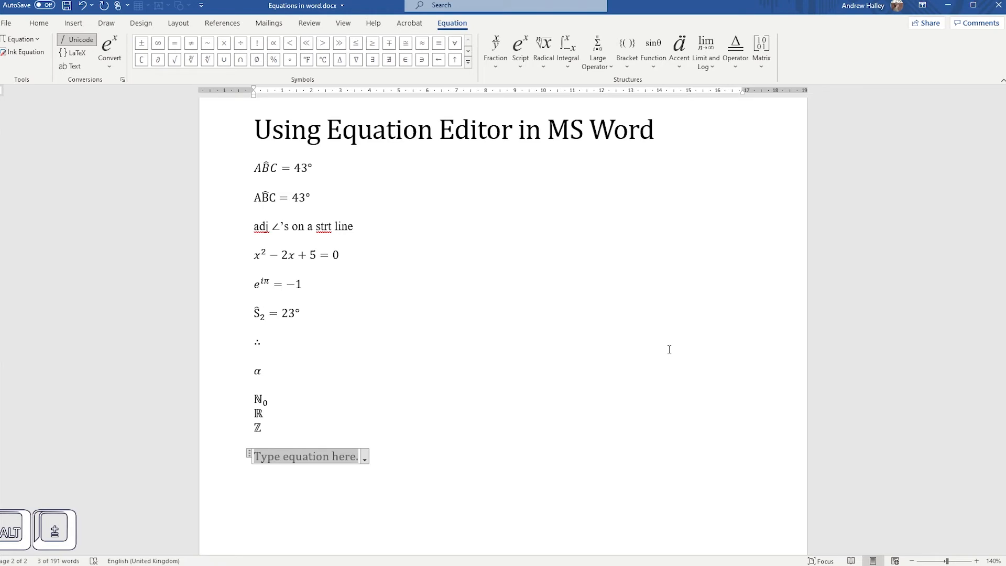
pyautogui.write('\\e')
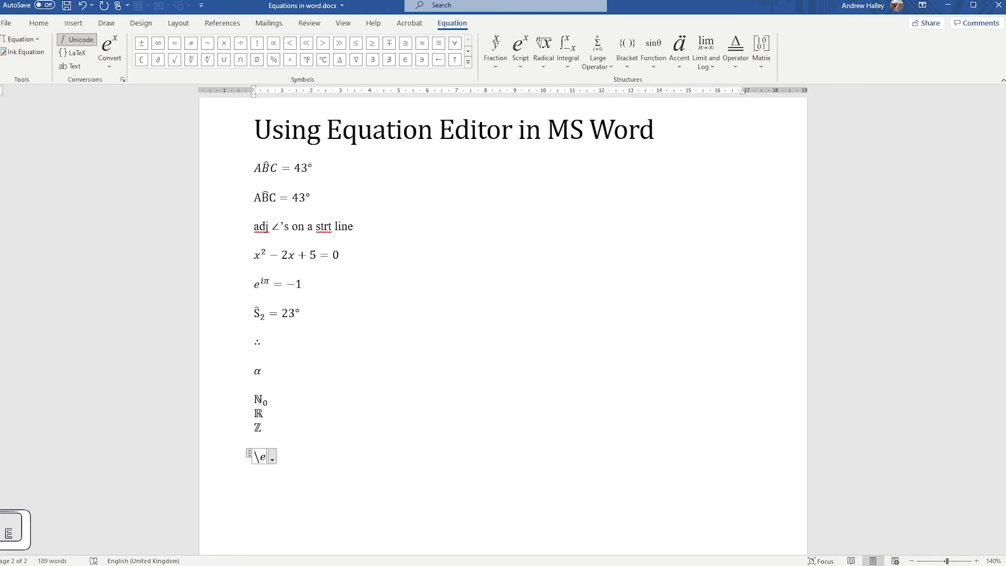
pyautogui.press('BackSpace')
pyautogui.write('in')
pyautogui.press('BackSpace')
pyautogui.press('BackSpace')
pyautogui.write('e')
pyautogui.press('space')
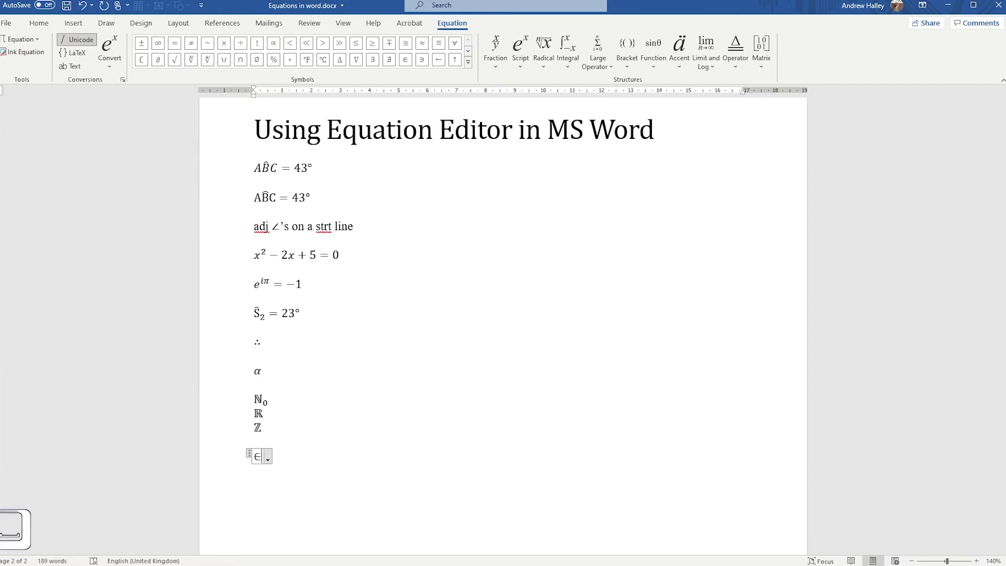
pyautogui.press('BackSpace')
pyautogui.press('BackSpace')
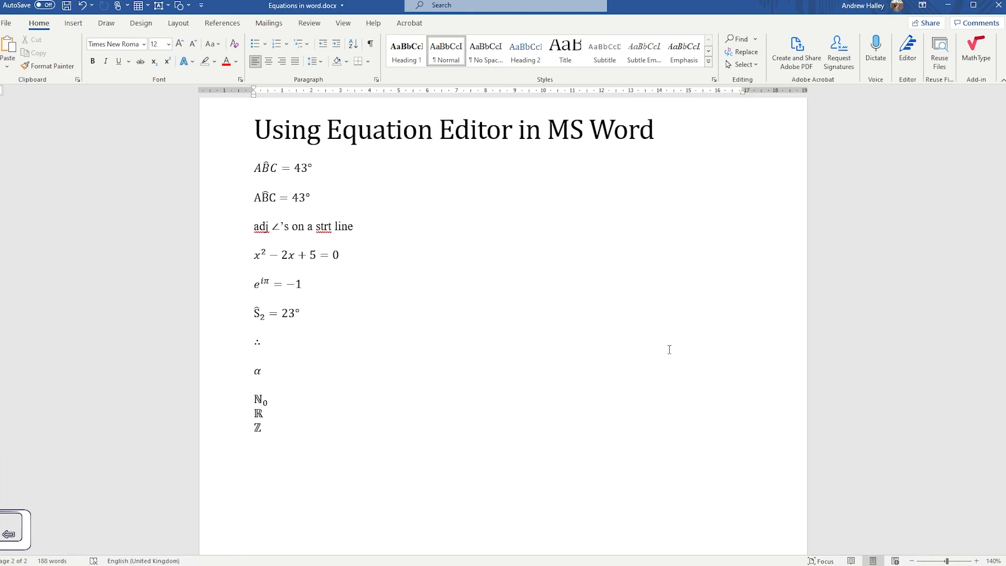
# Insert an equation below the ℤ line, build the triangle symbol Δ with the full code \Delta, and clear the symbol
pyautogui.hotkey('alt', '=')
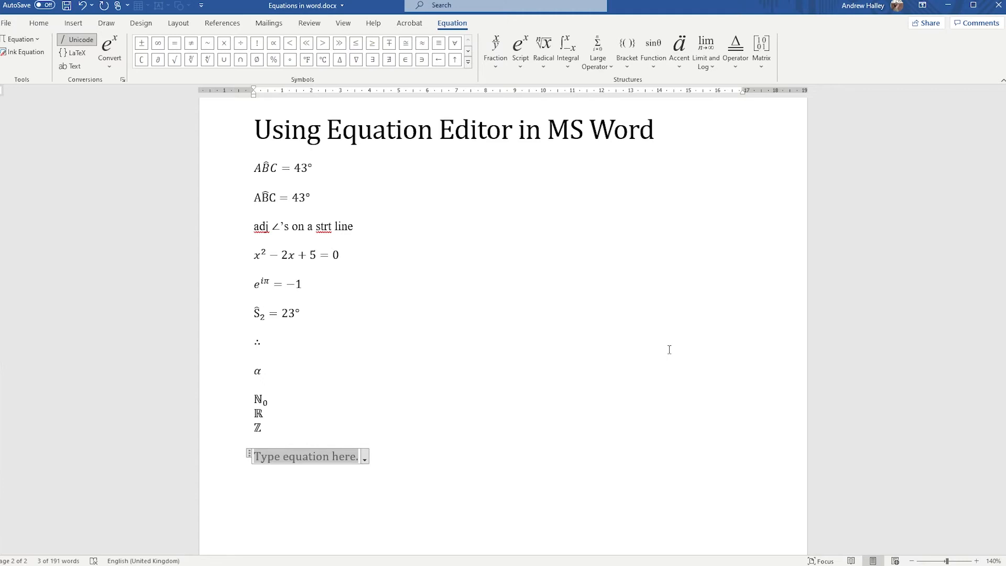
pyautogui.write('\\')
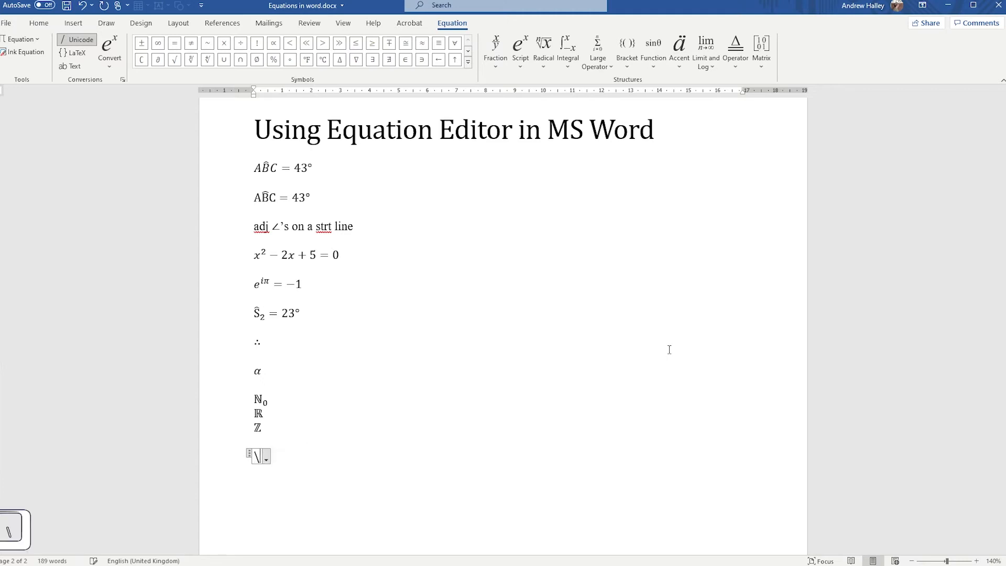
pyautogui.write('Delta')
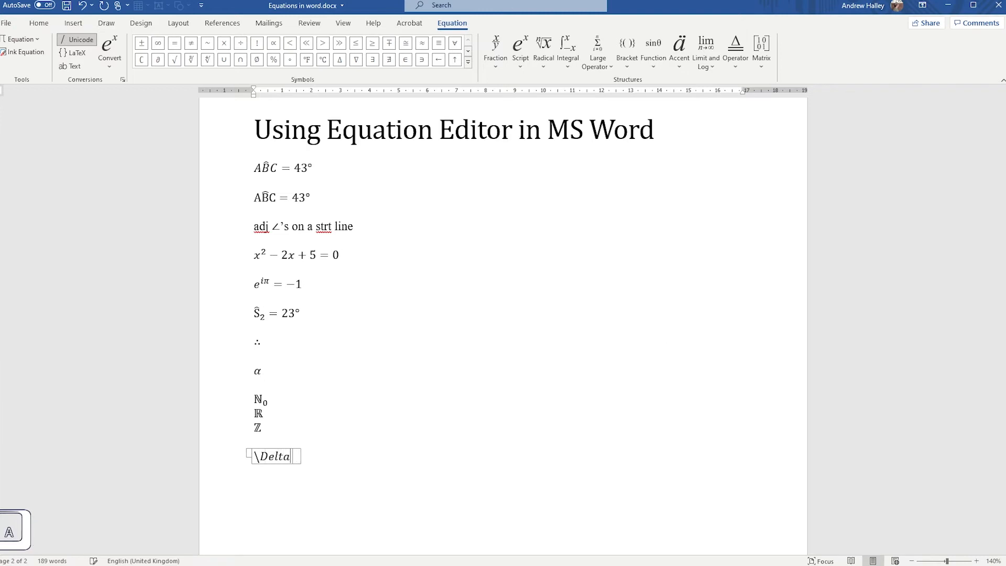
pyautogui.press('space')
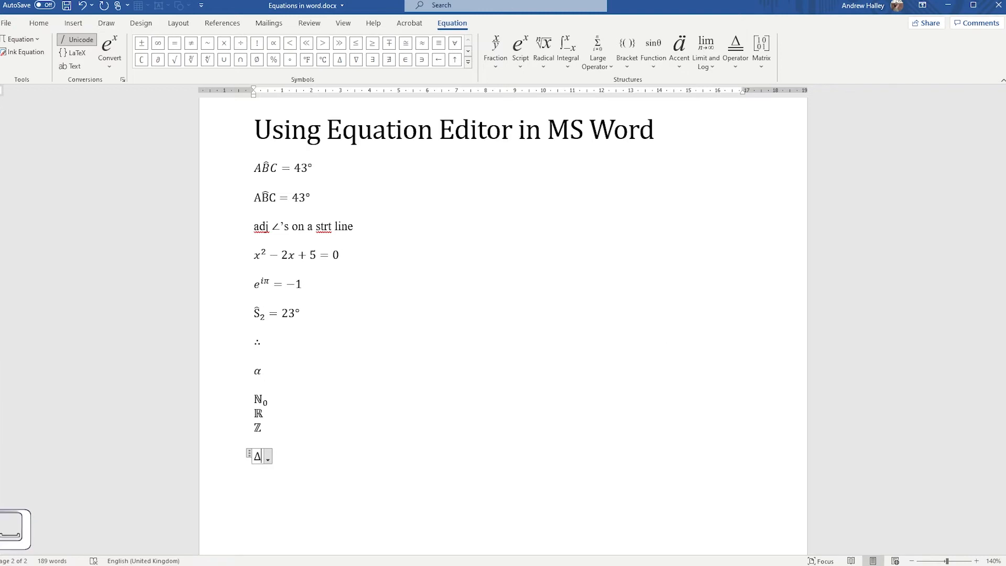
pyautogui.press('BackSpace')
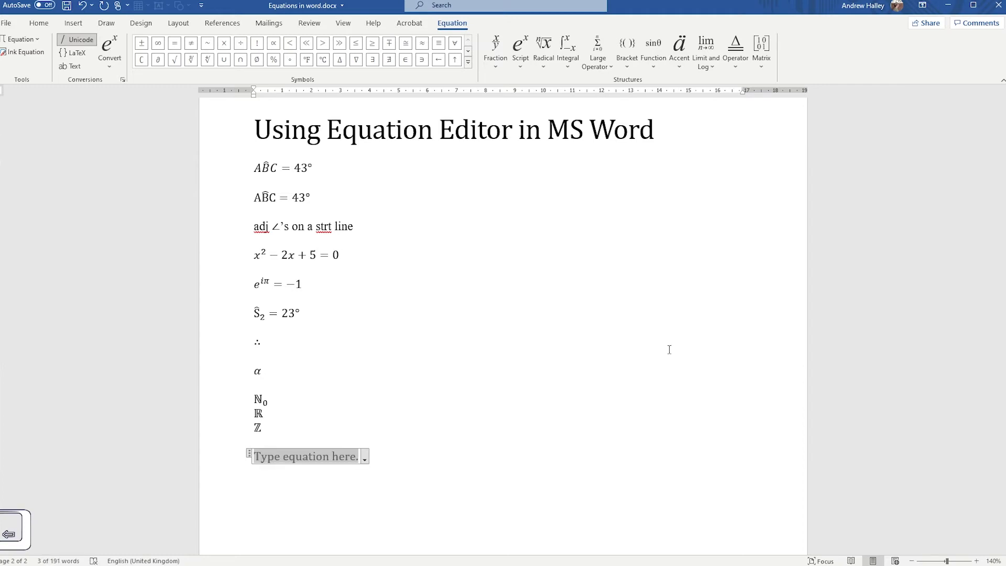
# Enter ΔABC in the empty equation using the short code \d, and make the letters ABC upright instead of italic
pyautogui.write('\\d')
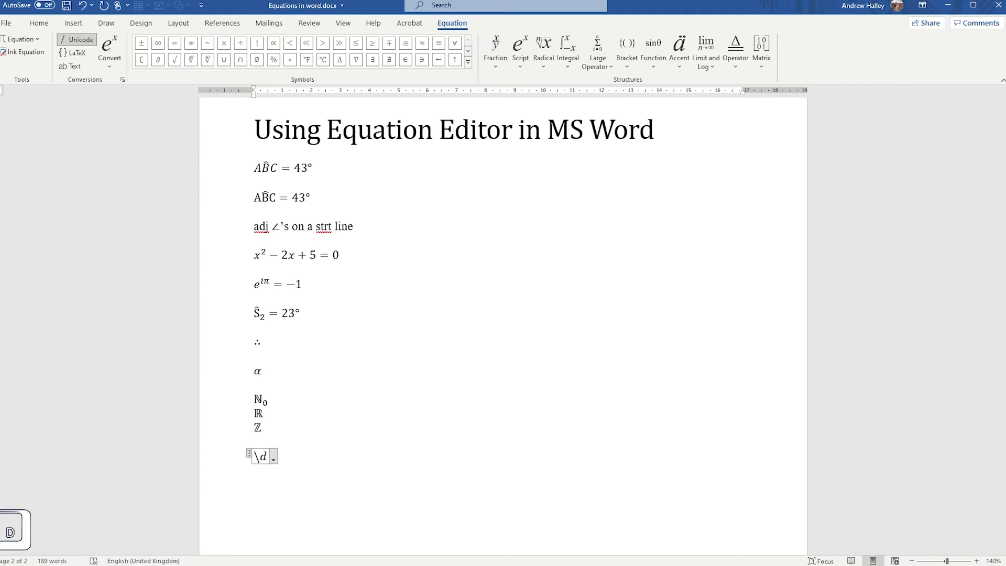
pyautogui.write(' ABC')
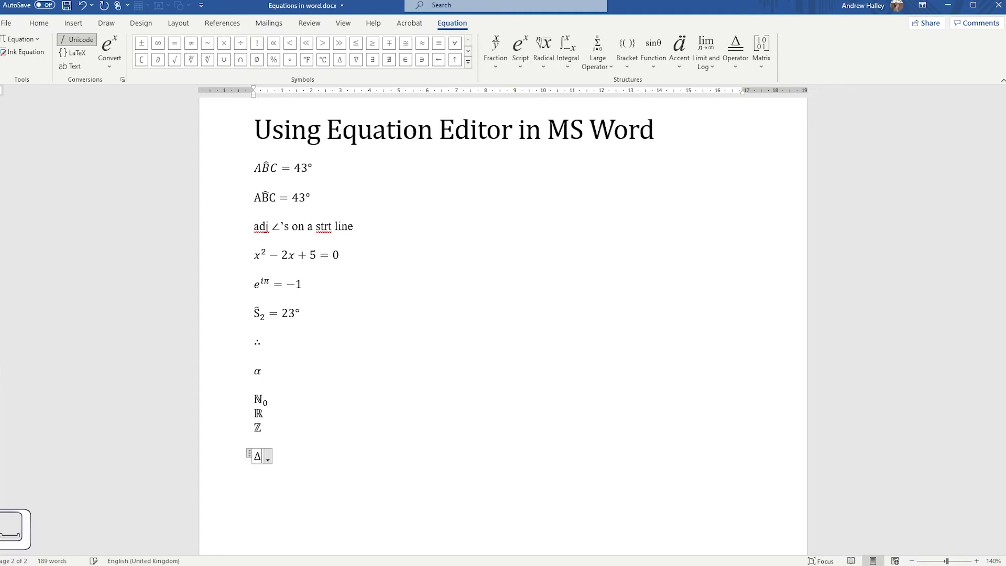
pyautogui.hotkey('shift', 'Left')
pyautogui.hotkey('shift', 'Left')
pyautogui.hotkey('shift', 'Left')
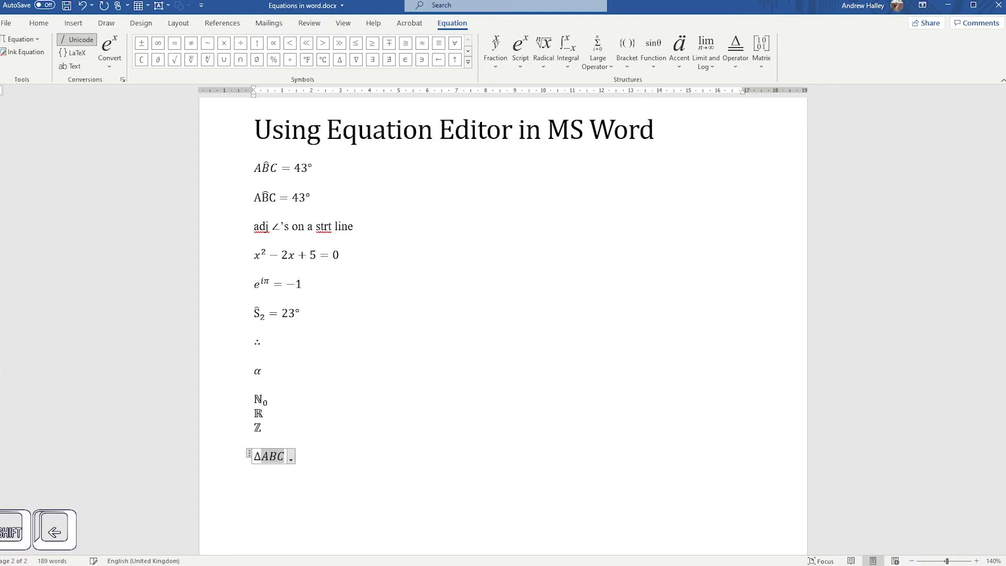
pyautogui.hotkey('ctrl', 'i')
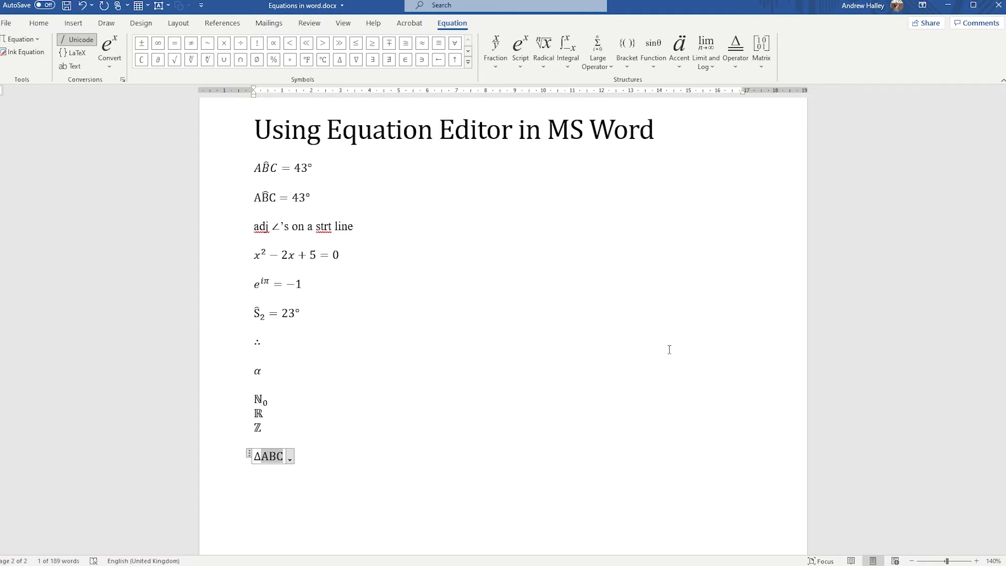
# Add an equation below ΔABC for the square root of (x − 1)² using the code \sqrt
pyautogui.press('Return')
pyautogui.hotkey('alt', '=')
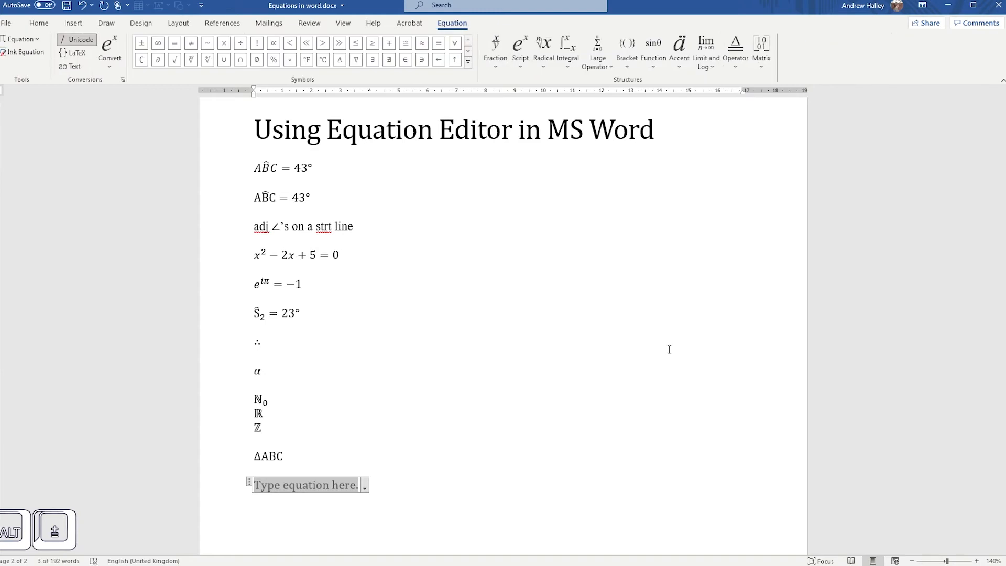
pyautogui.write('\\sqrt')
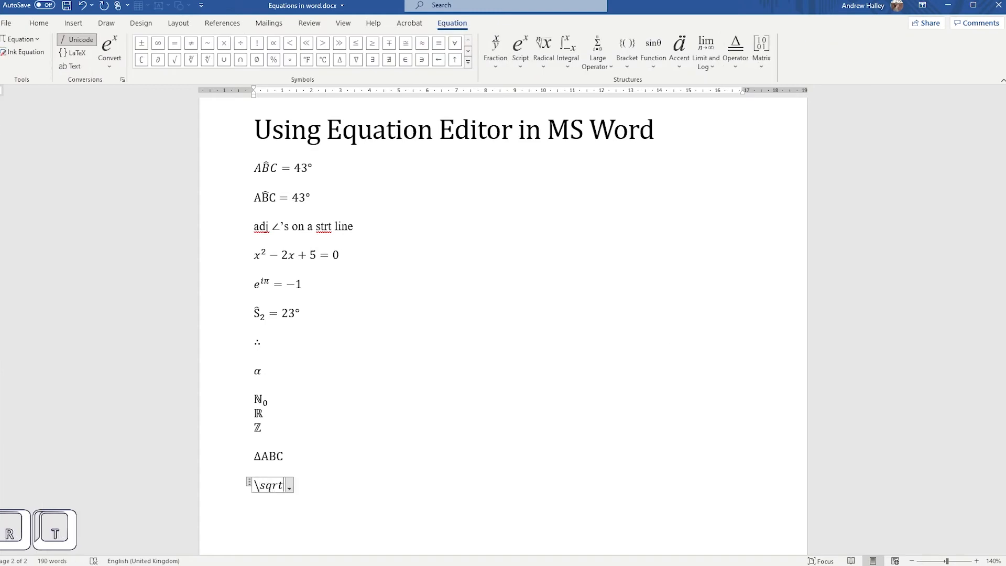
pyautogui.press('space')
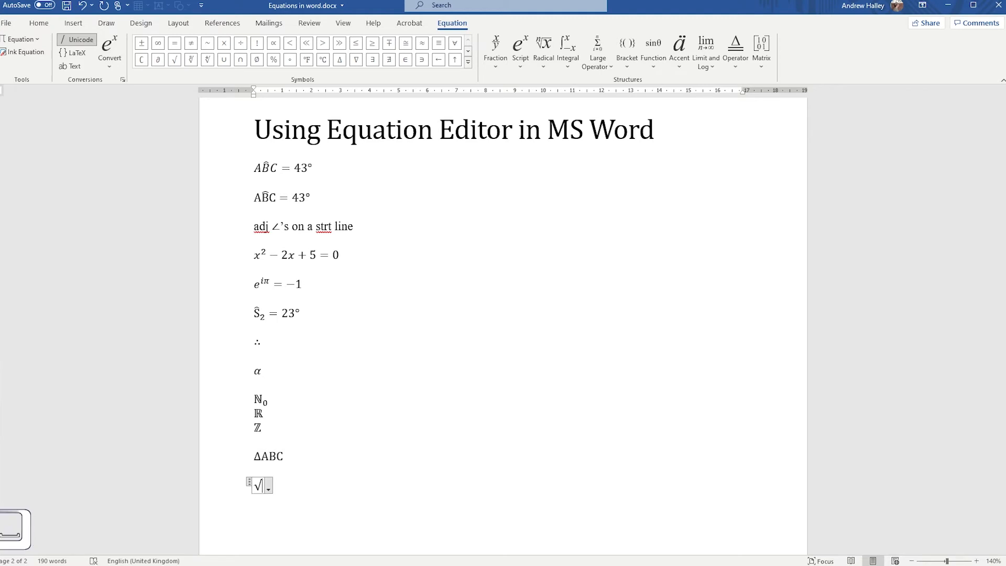
pyautogui.write('(x-1')
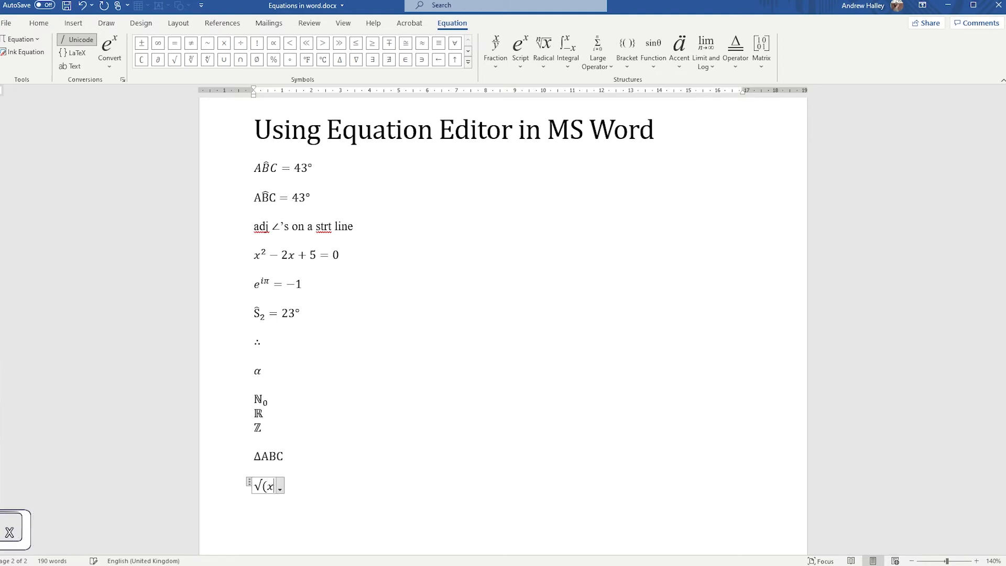
pyautogui.write(')^')
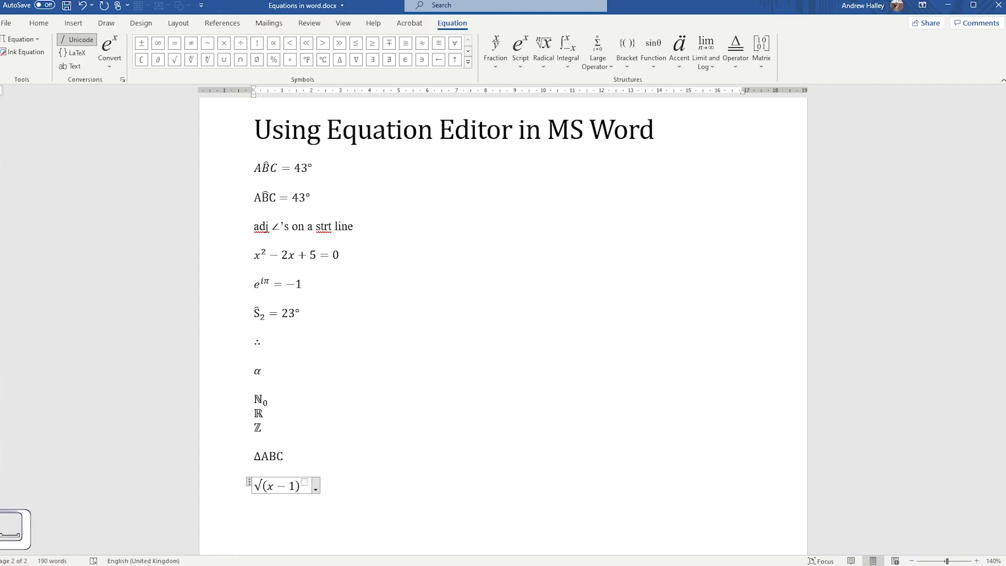
pyautogui.write('2')
pyautogui.press('space')
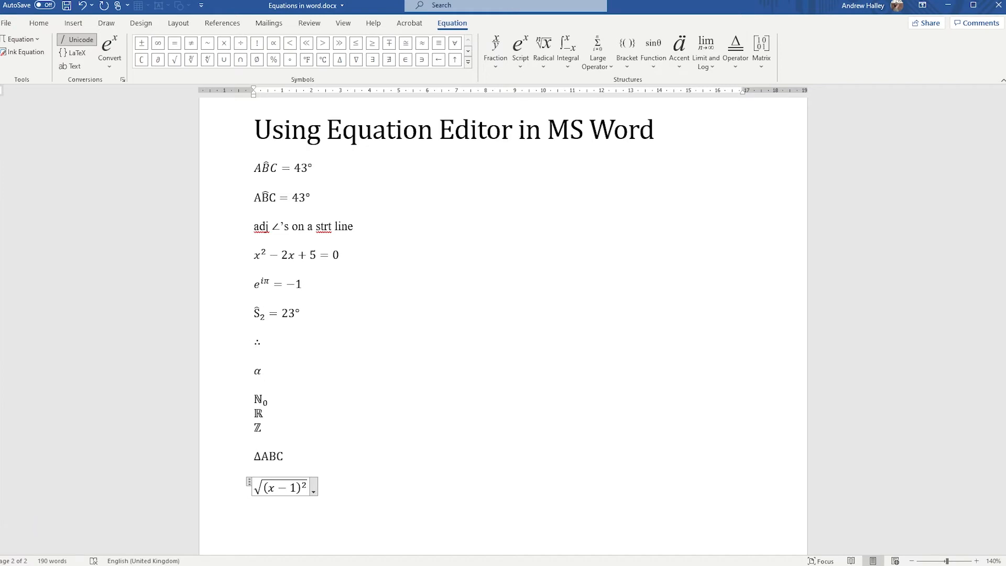
# Add an equation on the next line for the seventh root of x using the code \sqrt(7&x)
pyautogui.press('Return')
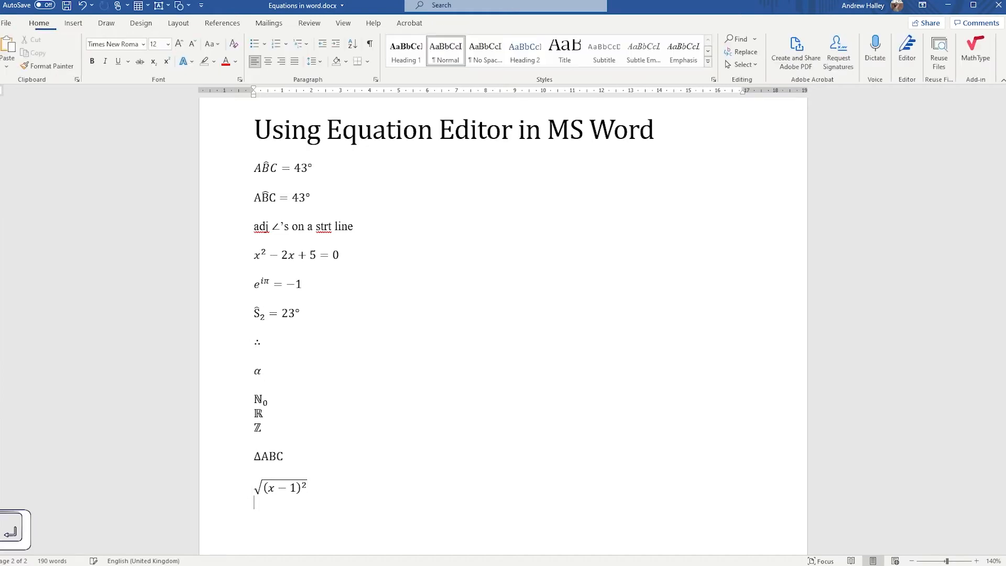
pyautogui.hotkey('alt', '=')
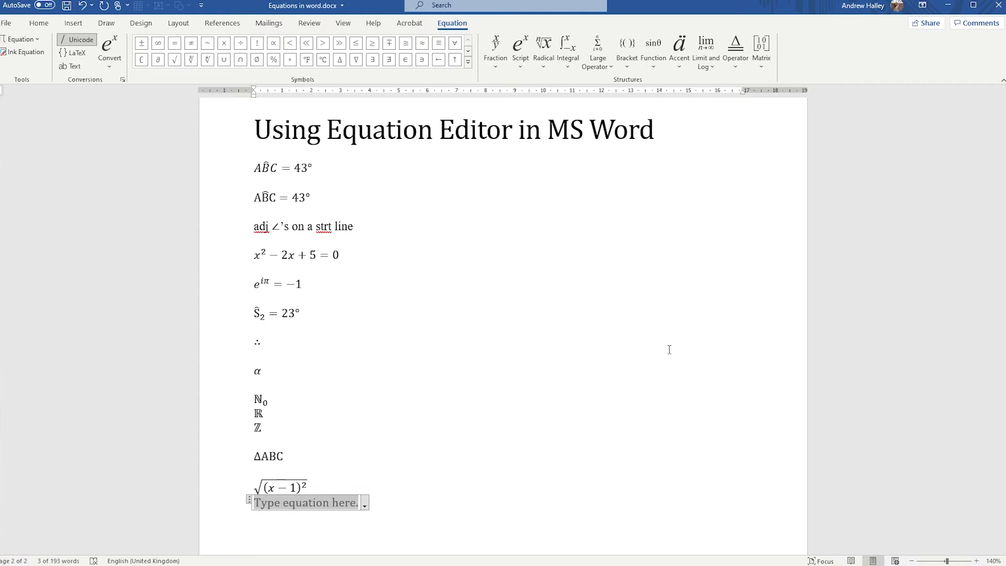
pyautogui.write('\\sqrt')
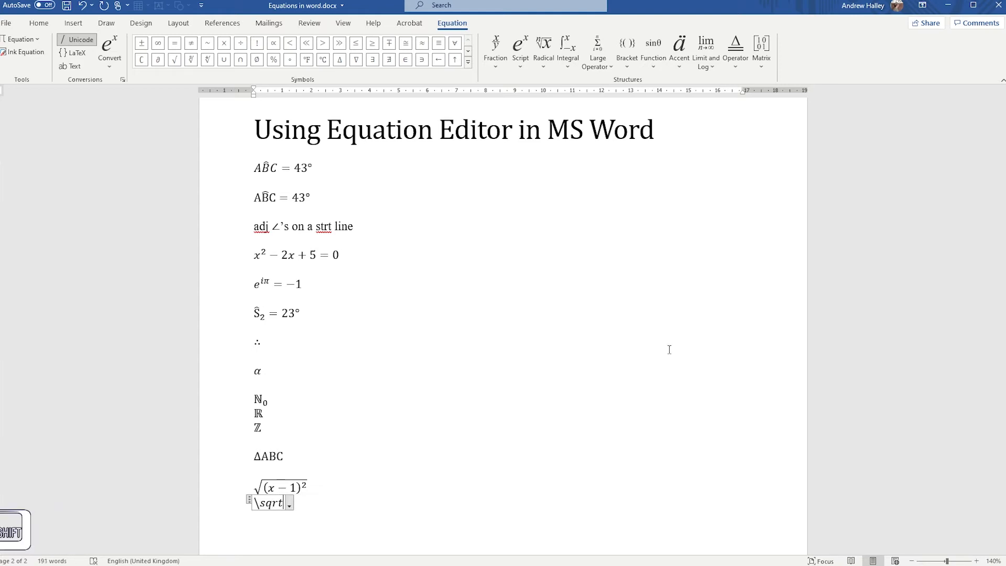
pyautogui.write('(7')
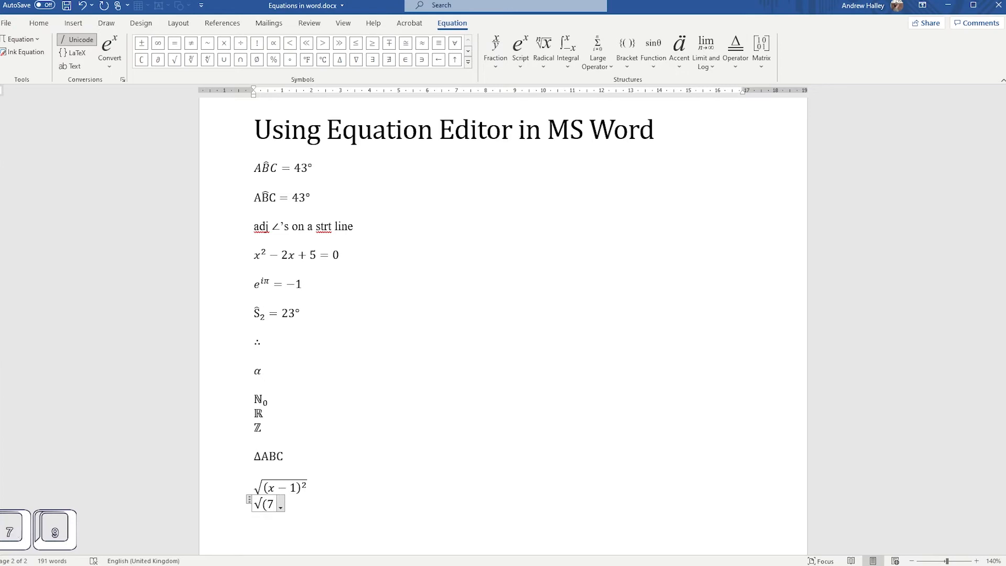
pyautogui.write('&')
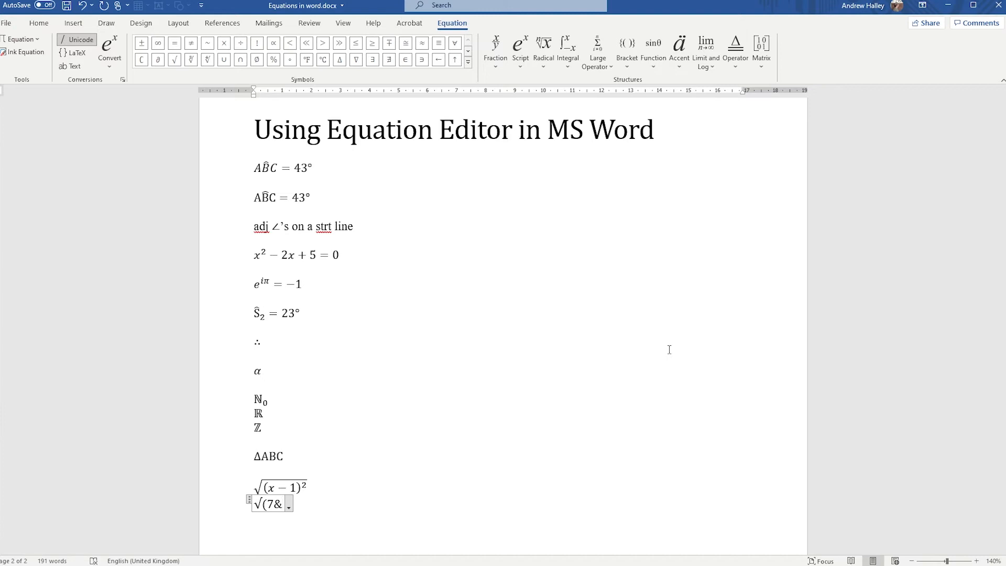
pyautogui.write('x')
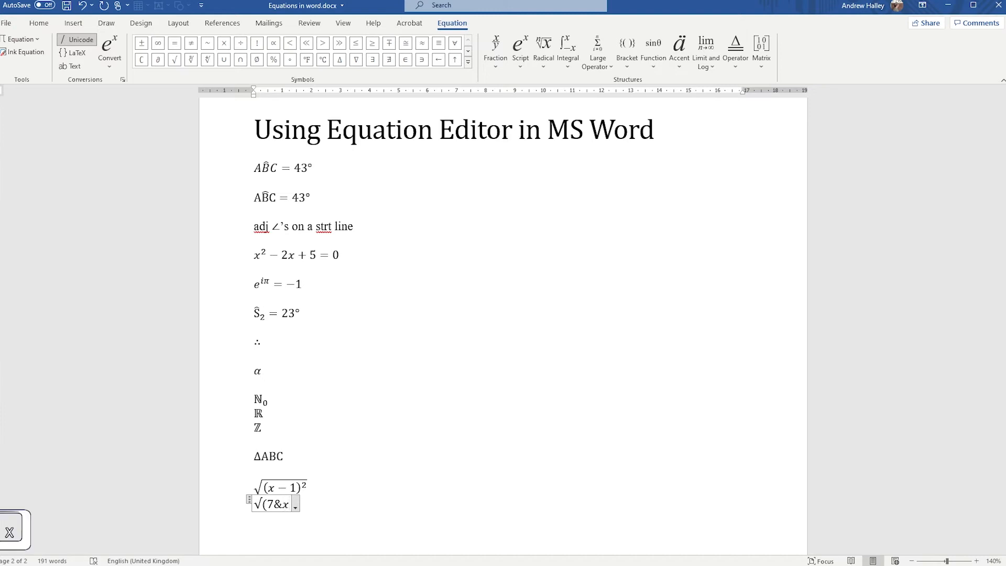
pyautogui.write(')')
pyautogui.press('space')
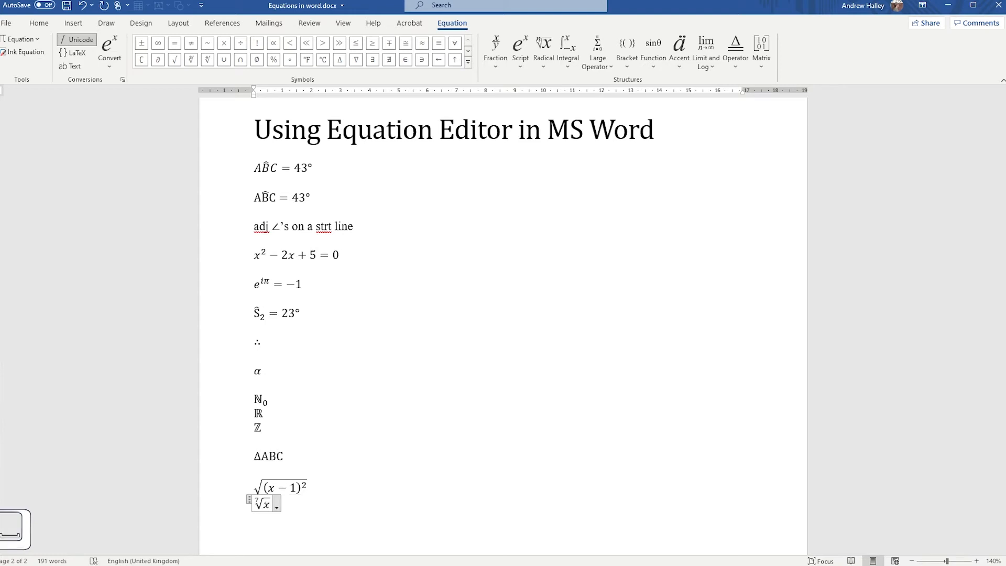
# Add an equation for x with a bar above it, using the code \bar, on the line below the seventh root
pyautogui.press('Return')
pyautogui.hotkey('alt', '=')
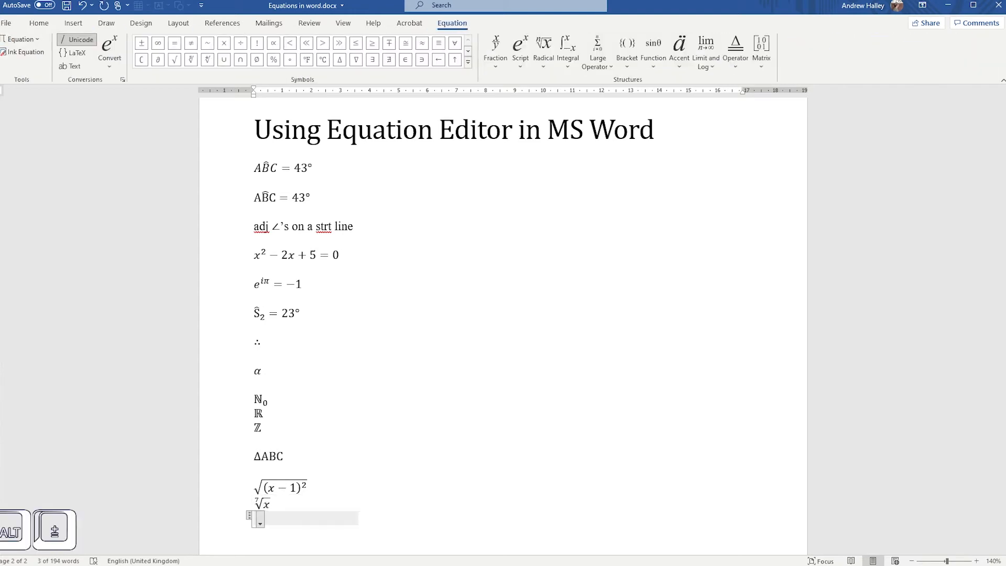
pyautogui.write('x')
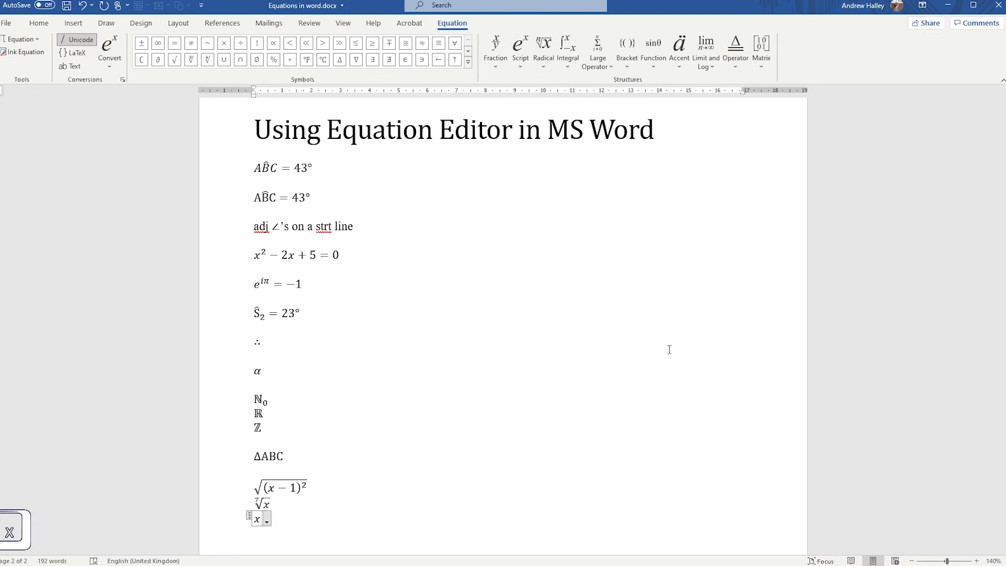
pyautogui.write('\x08a')
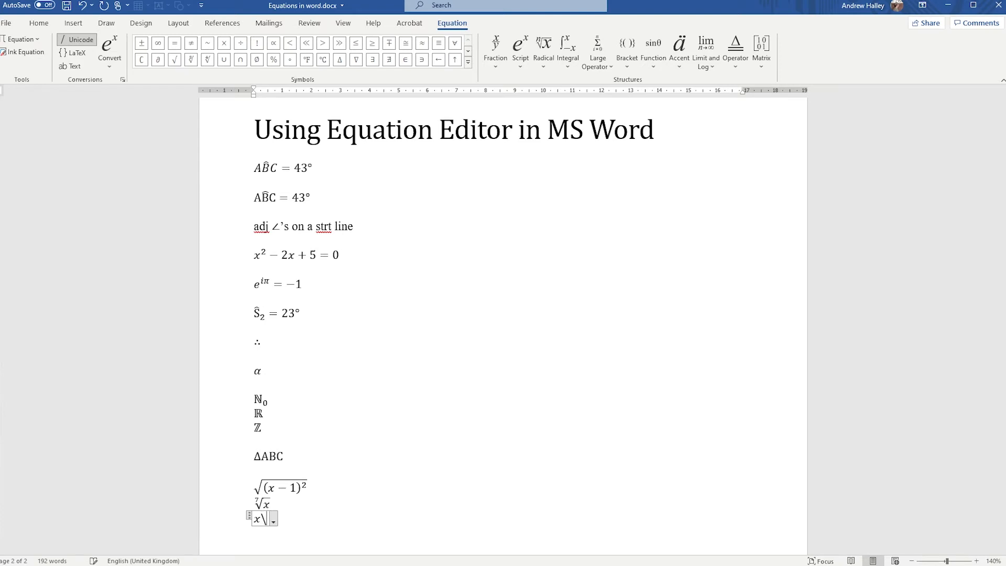
pyautogui.write('r')
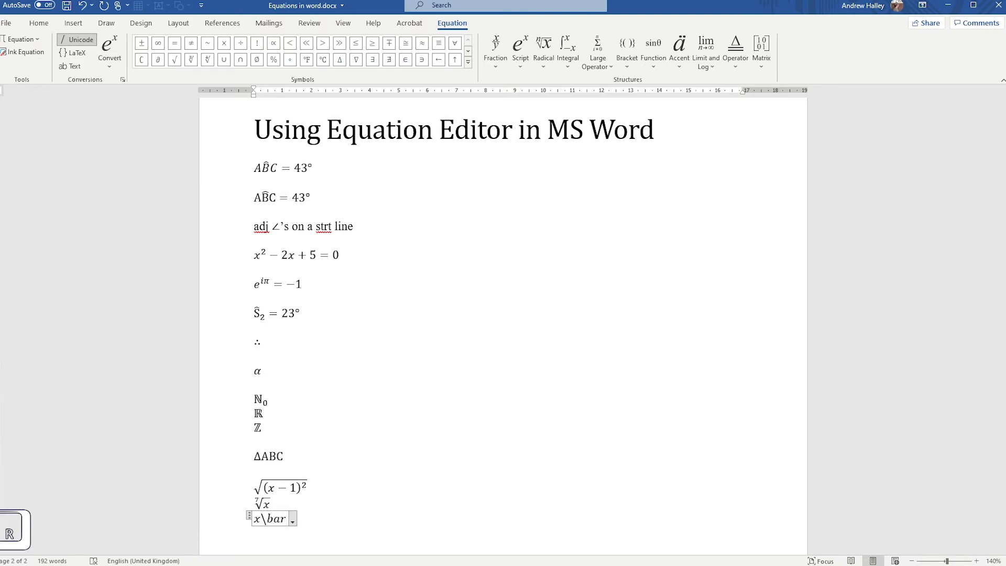
pyautogui.press('space')
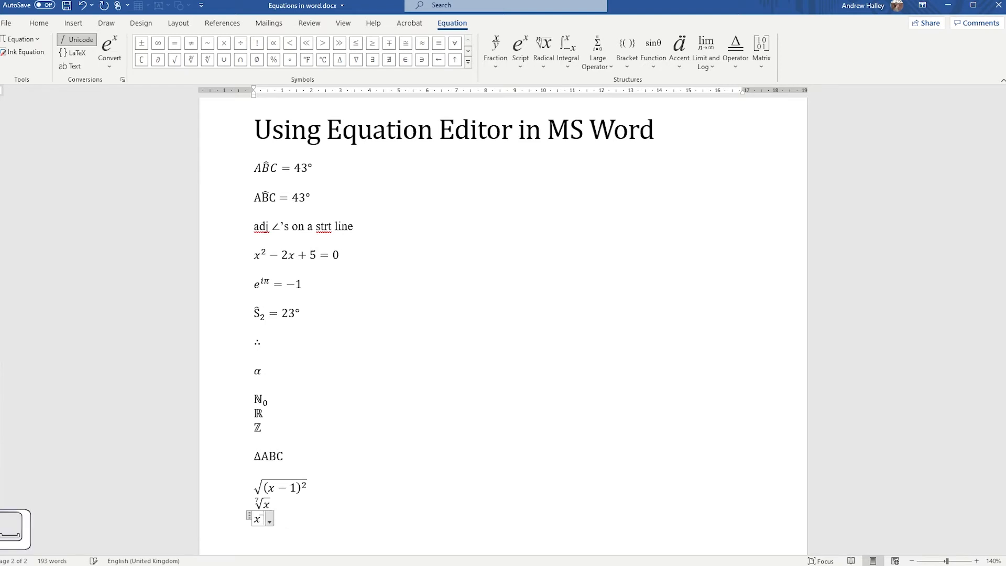
pyautogui.press('space')
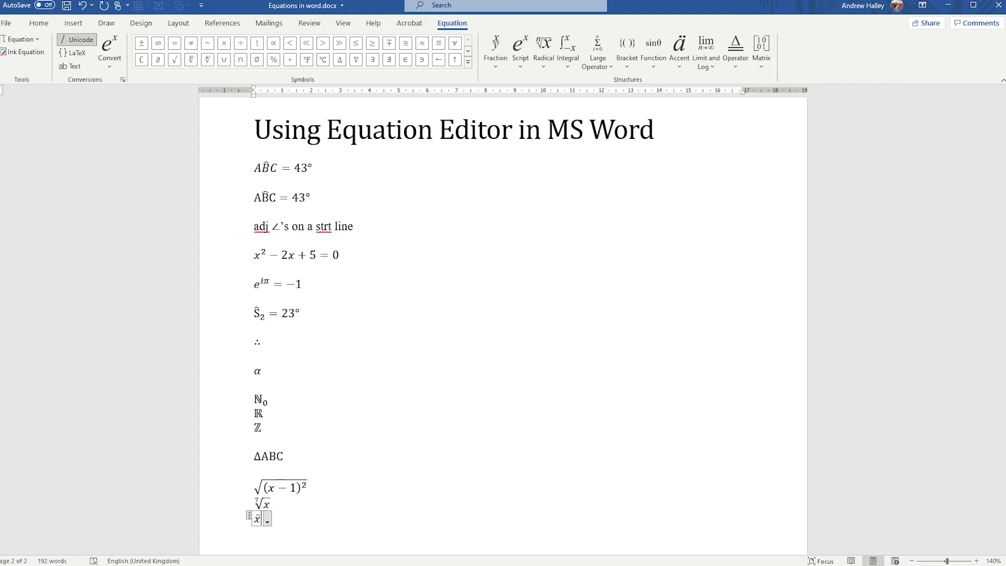
# Insert an equation below x̄ and build a summation sign with an empty operand using the code \sum
pyautogui.press('Return')
pyautogui.hotkey('alt', '=')
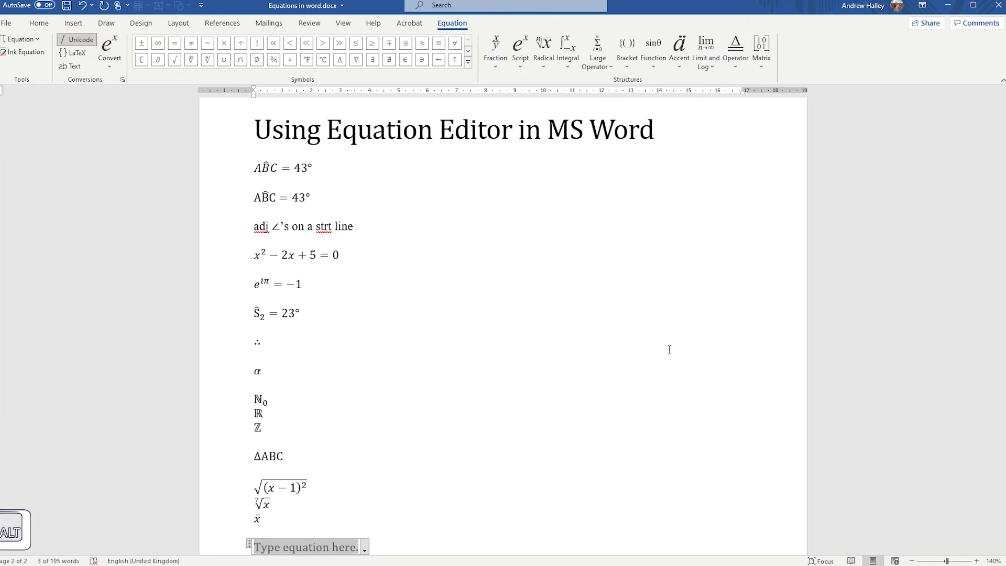
pyautogui.write('\\sum')
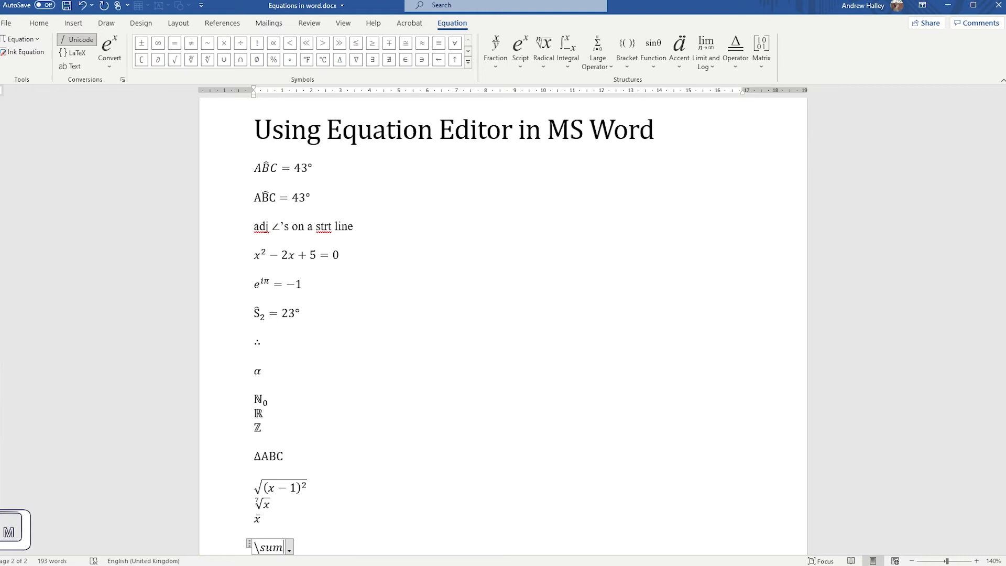
pyautogui.press('space')
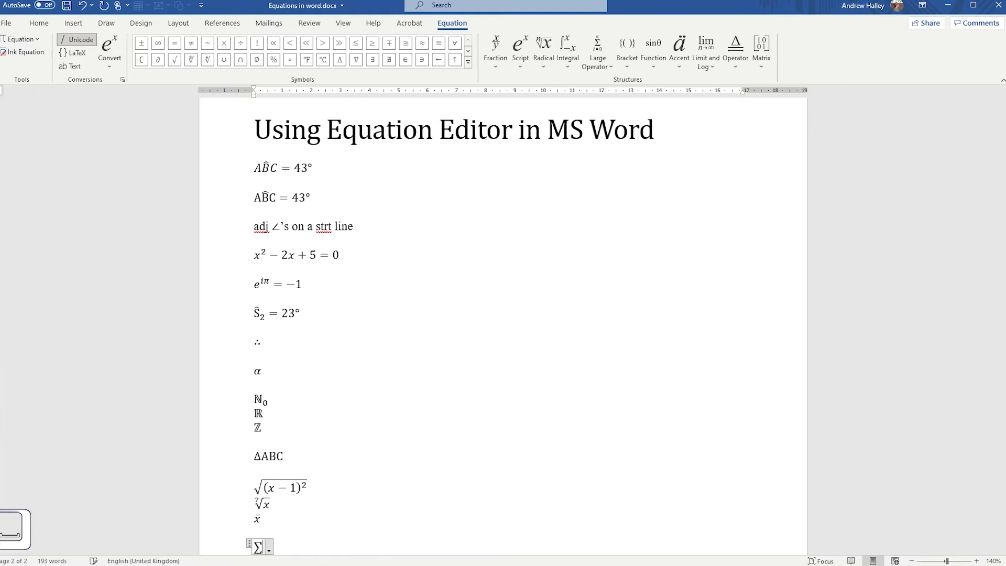
pyautogui.press('space')
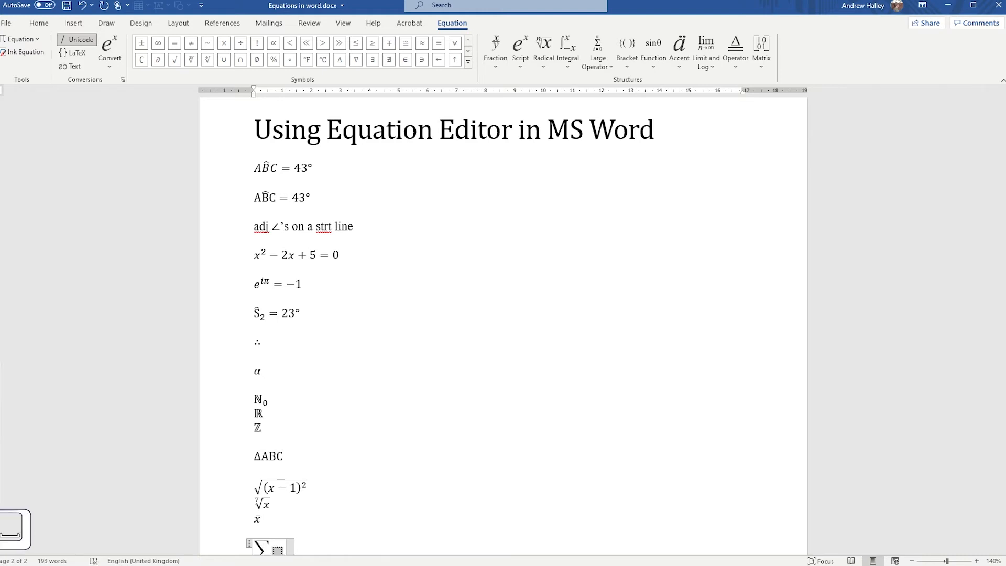
# Fill the empty operand of the summation sign with (2p + 1)
pyautogui.scroll(-5, 584, 294)
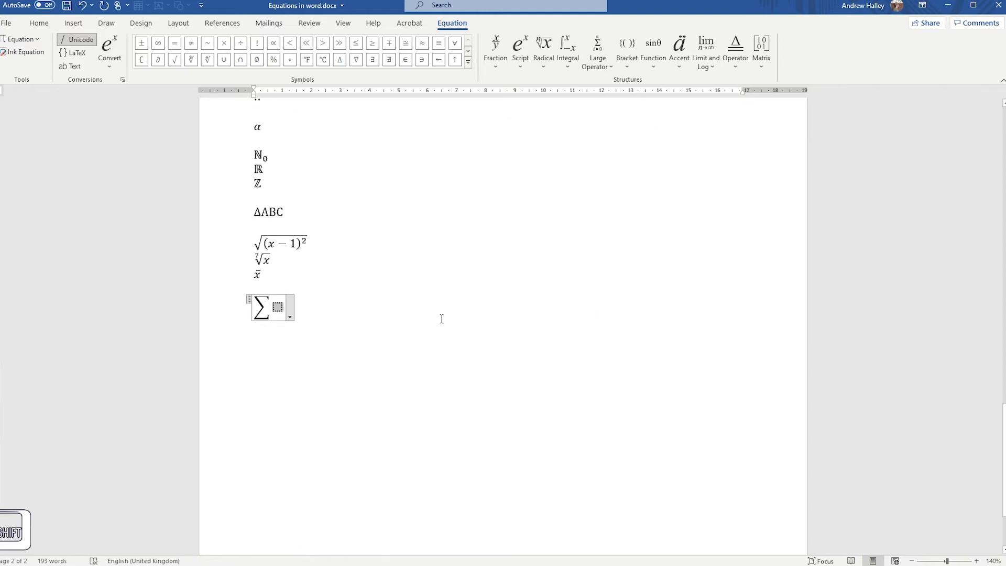
pyautogui.write('(x')
pyautogui.press('BackSpace')
pyautogui.write('2')
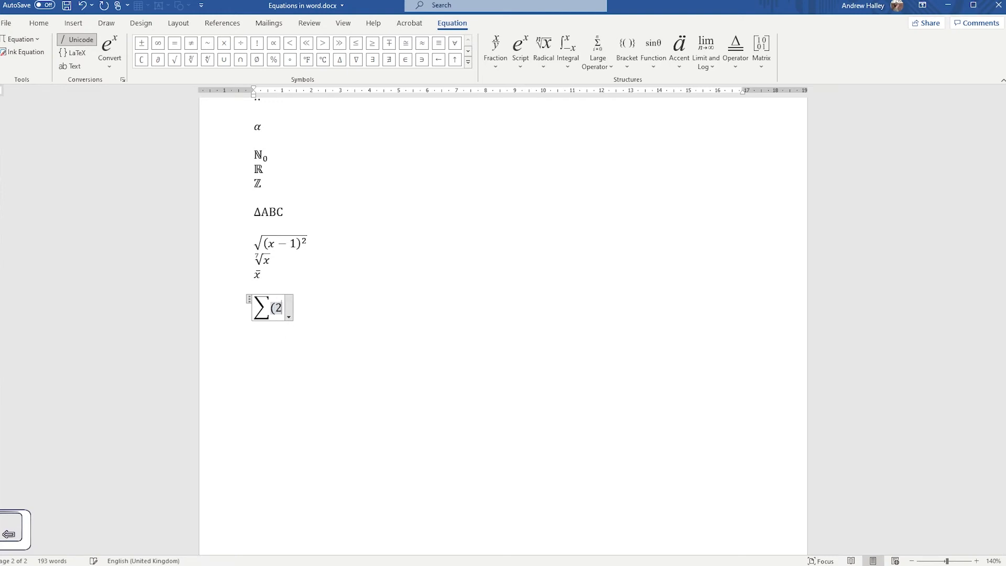
pyautogui.write('p + 1)0')
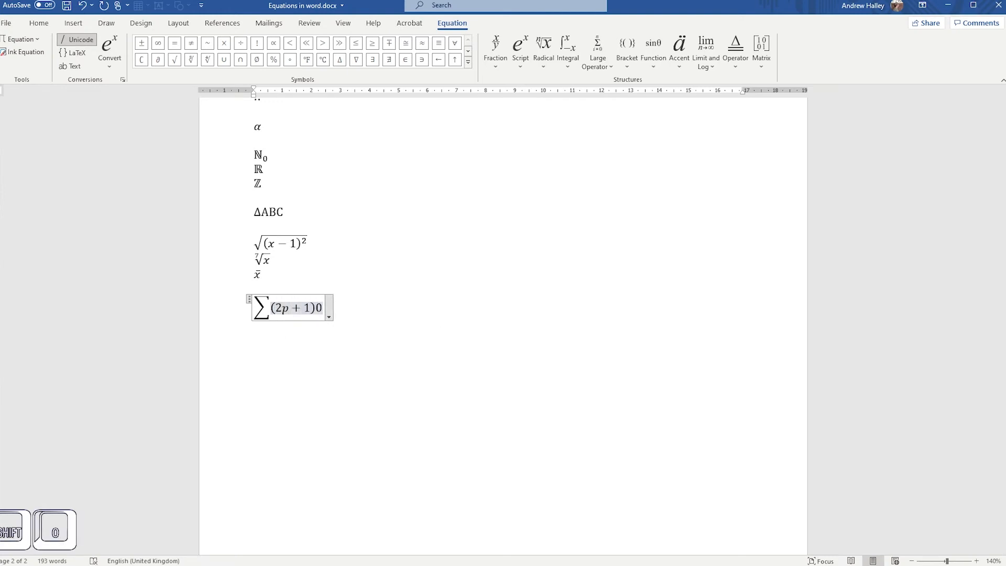
pyautogui.press('BackSpace')
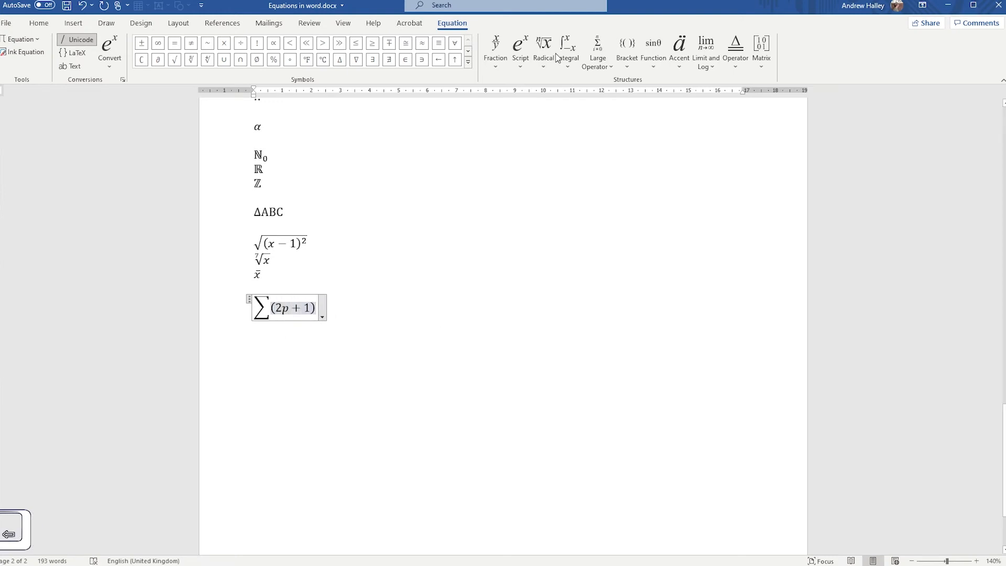
# Insert a new empty equation on the line below the summation of (2p + 1)
pyautogui.click(599, 59)
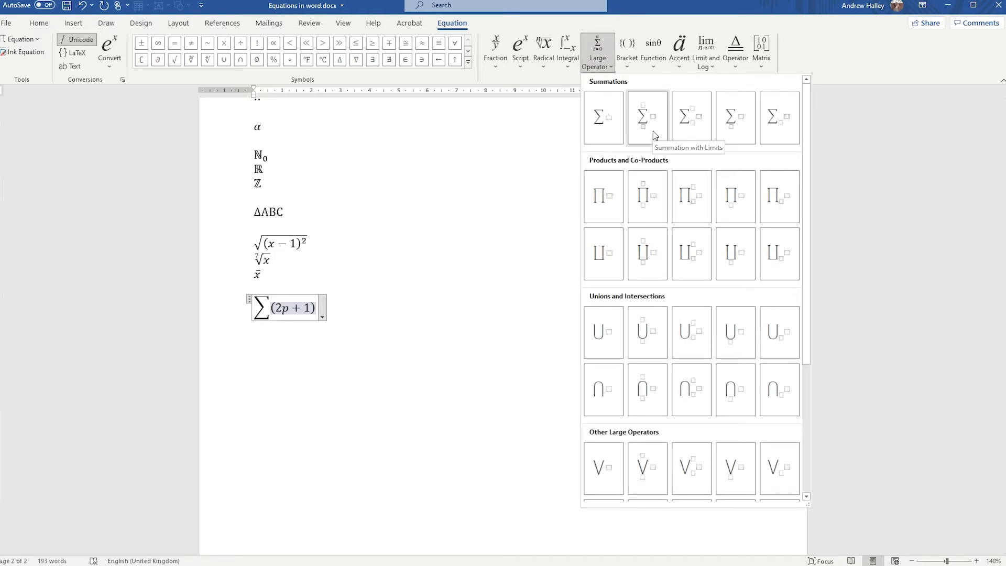
pyautogui.press('Return')
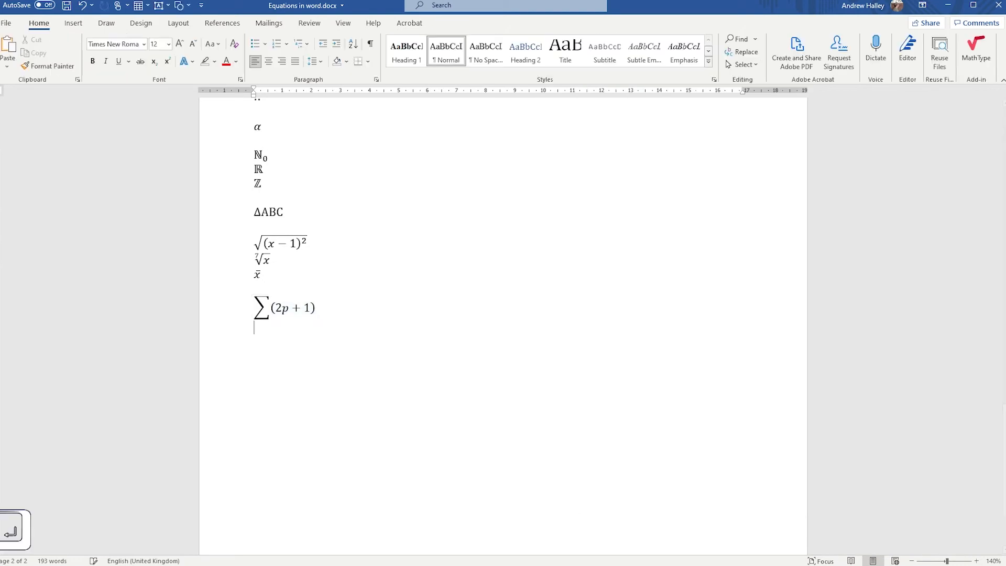
pyautogui.hotkey('alt', '=')
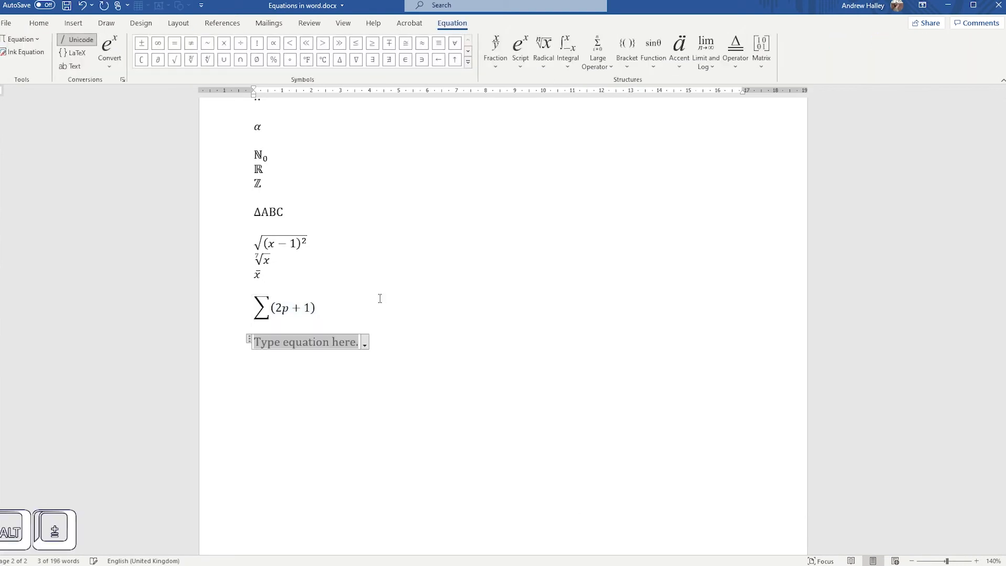
pyautogui.click(379, 298)
pyautogui.write('\\')
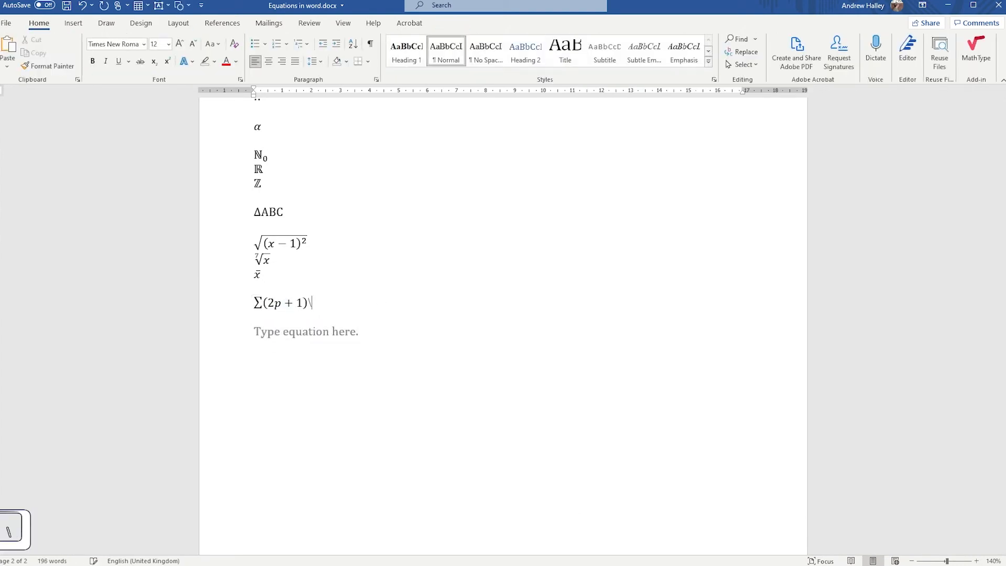
pyautogui.press('BackSpace')
pyautogui.press('Down')
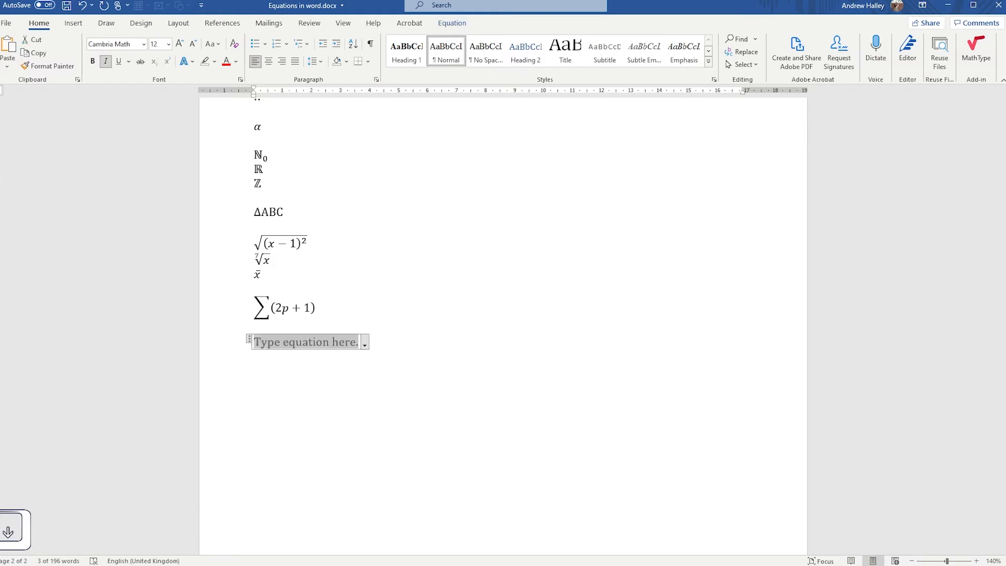
pyautogui.write('sum')
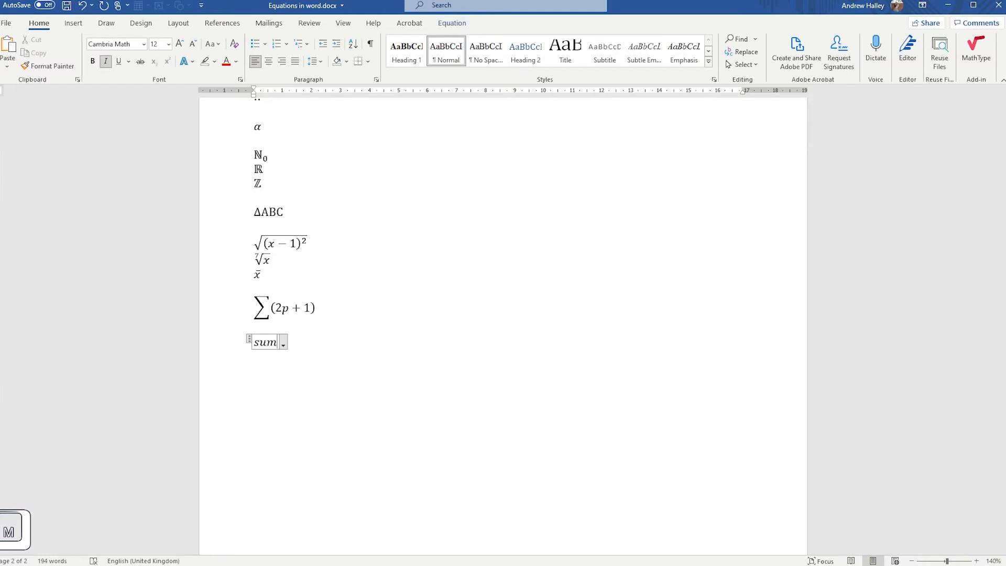
pyautogui.press('BackSpace')
pyautogui.press('BackSpace')
pyautogui.press('BackSpace')
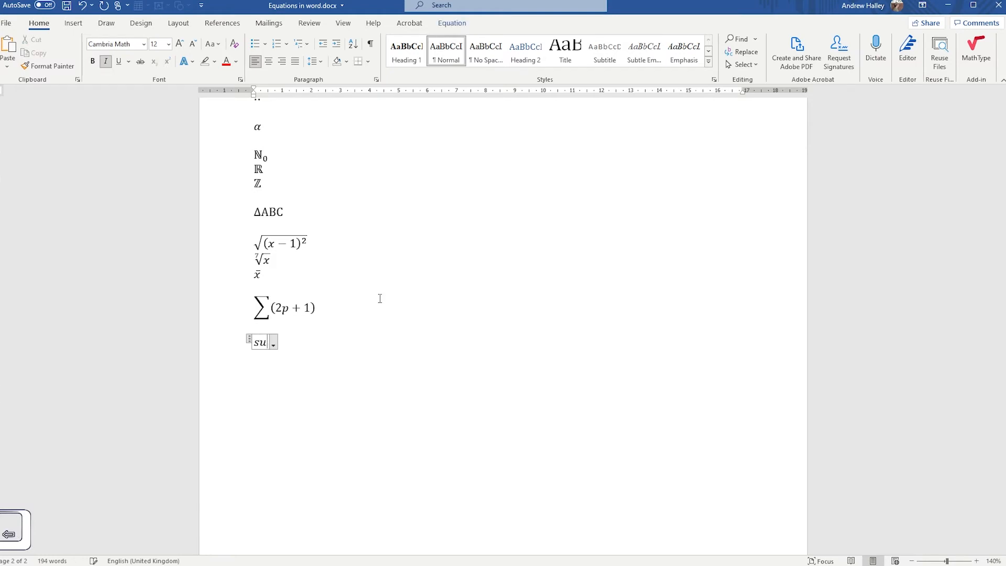
# Build a summation sign with lower limit n = 1 and upper limit 7 in the new equation, using the code \sum_(n = 1)^7
pyautogui.write('\\sum')
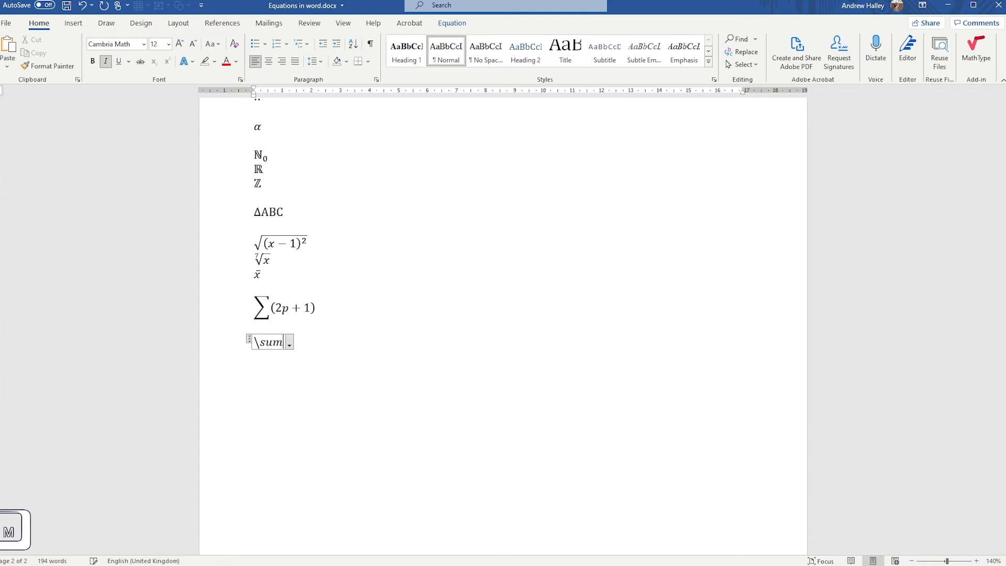
pyautogui.press('space')
pyautogui.write('_')
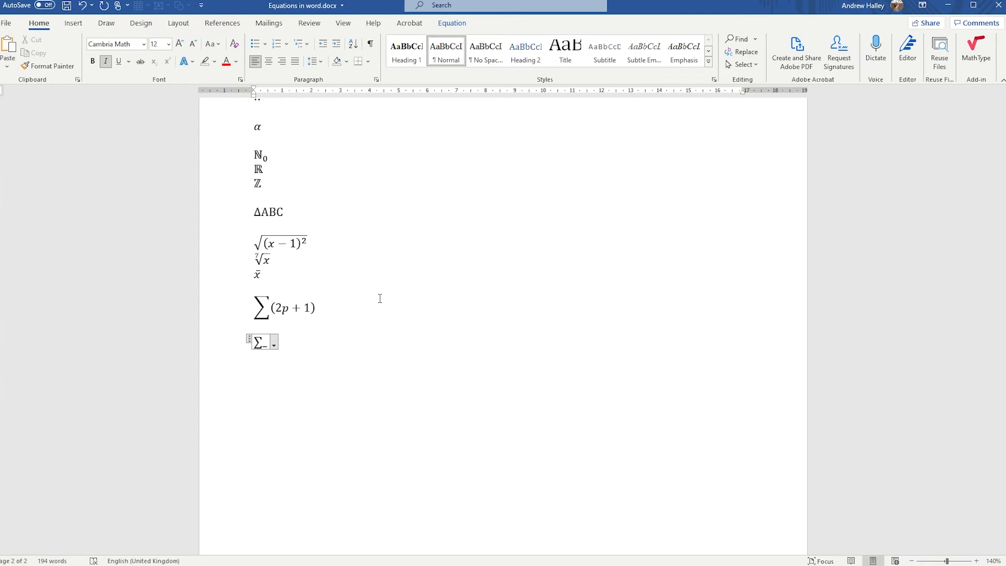
pyautogui.write('n')
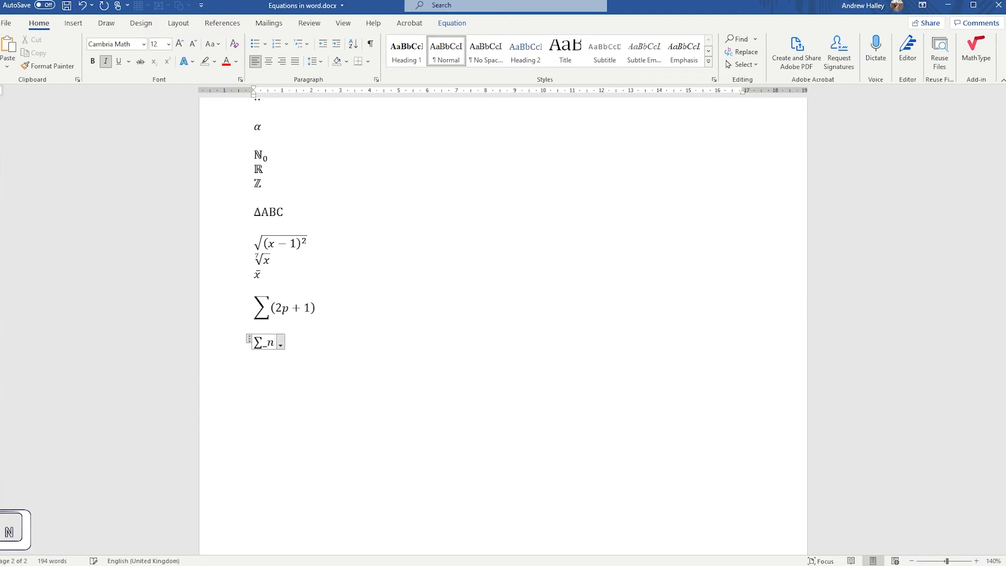
pyautogui.press('BackSpace')
pyautogui.write('(n = 1)')
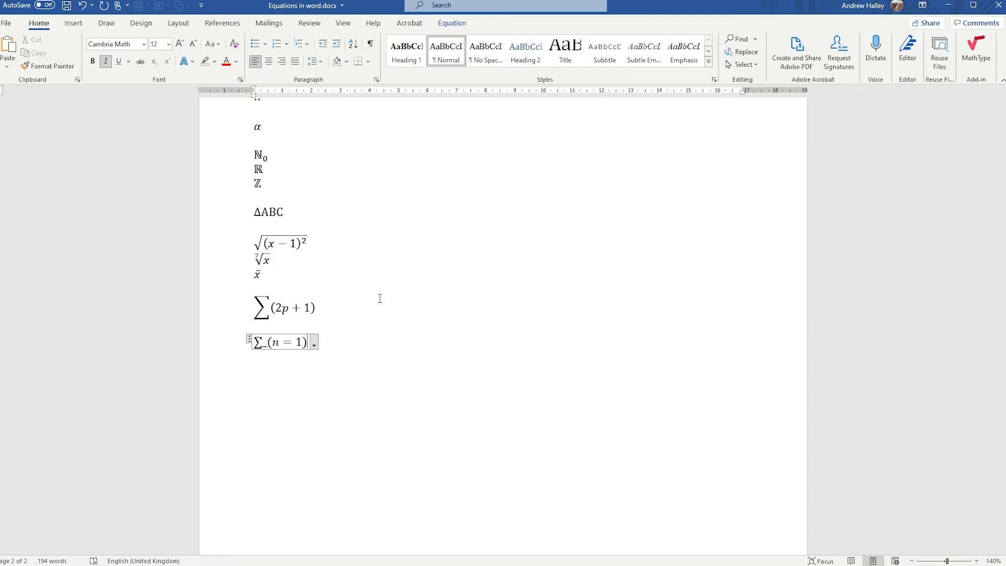
pyautogui.write('^')
pyautogui.write('7')
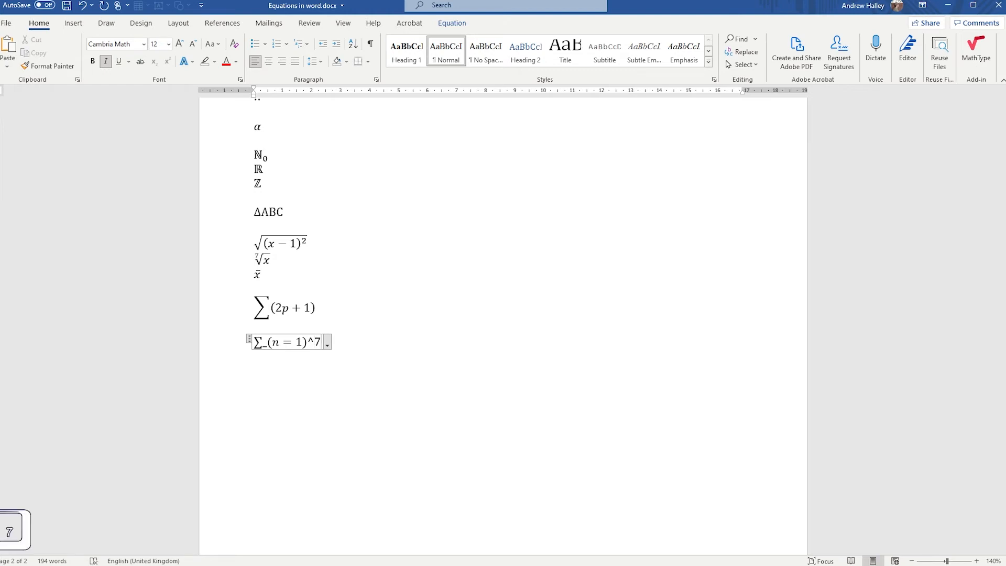
pyautogui.press('space')
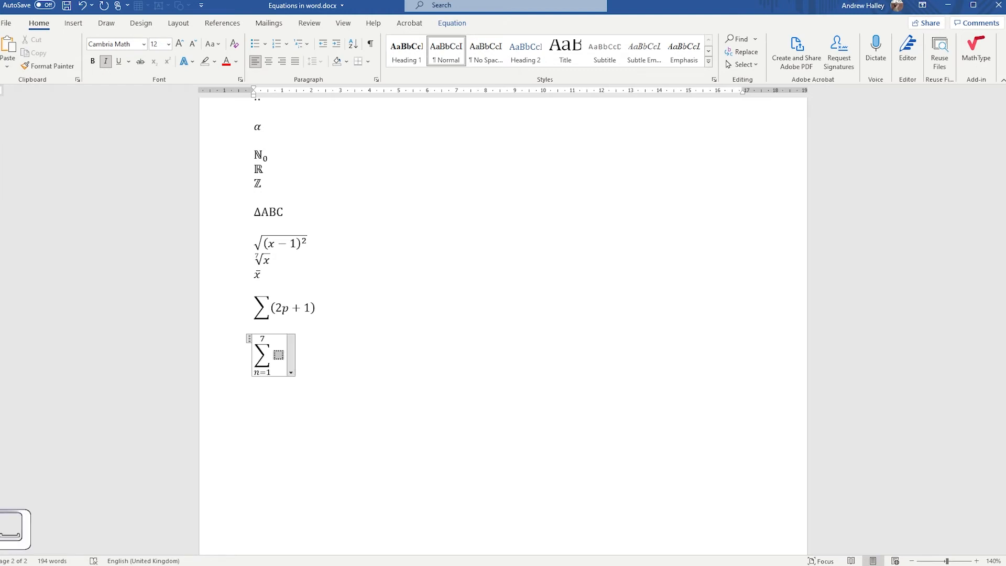
# Enter (2n + 1) as the operand of the summation with limits and leave the equation
pyautogui.write('()')
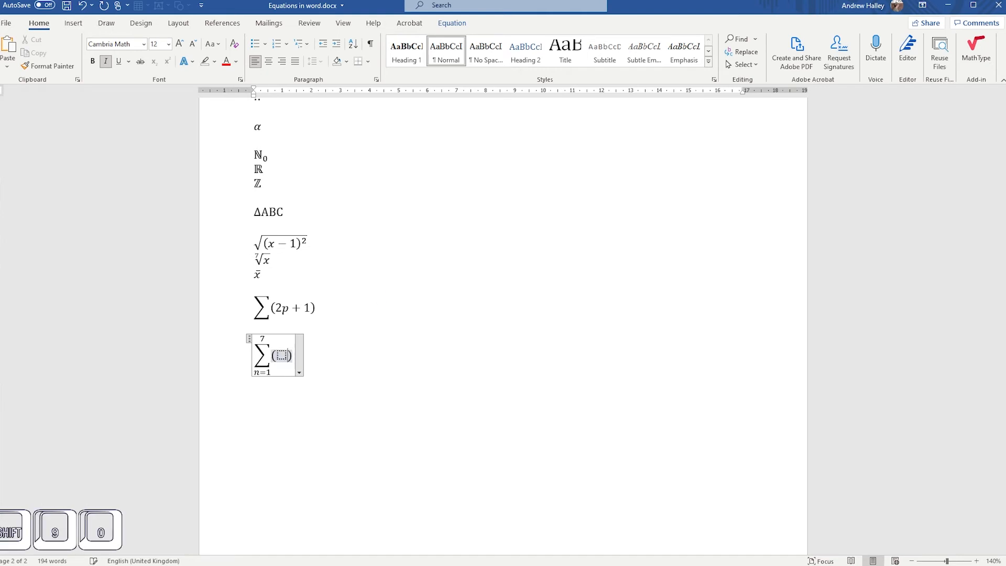
pyautogui.press('Left')
pyautogui.write('2n+1')
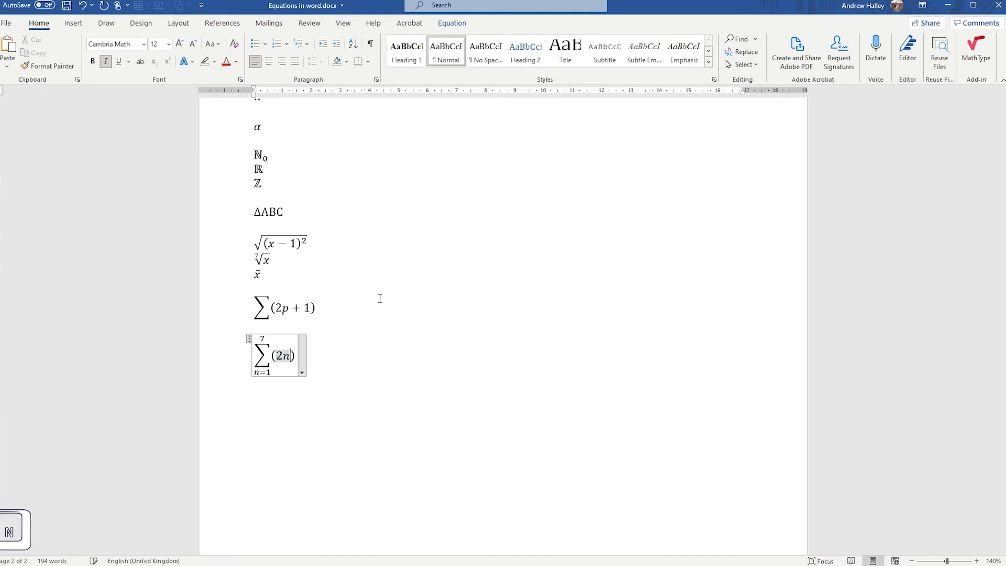
pyautogui.click(414, 357)
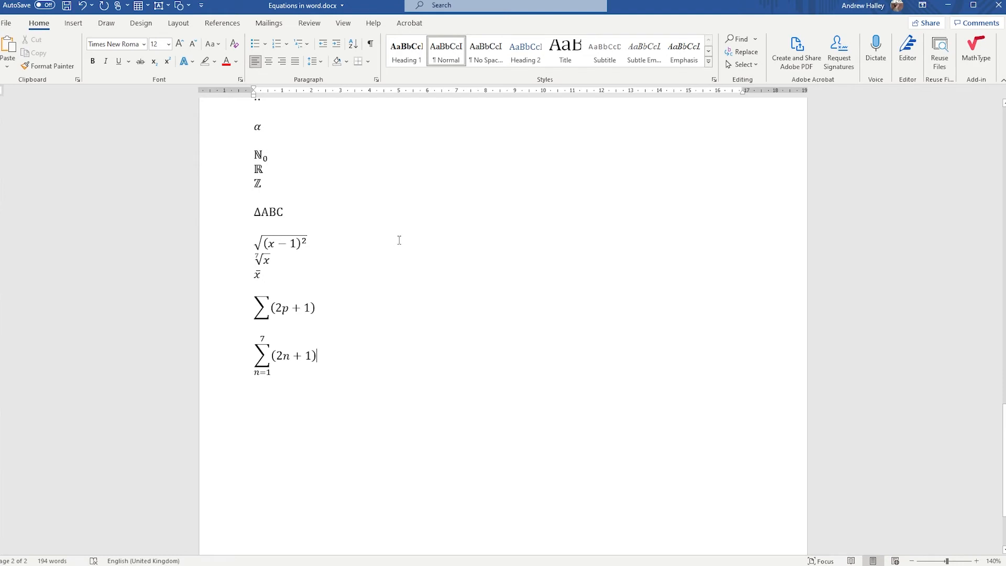
pyautogui.press('Return')
# Try to change the font of the ΔABC equation directly to Times New Roman
pyautogui.click(283, 211)
pyautogui.moveTo(284, 212); pyautogui.dragTo(244, 214)
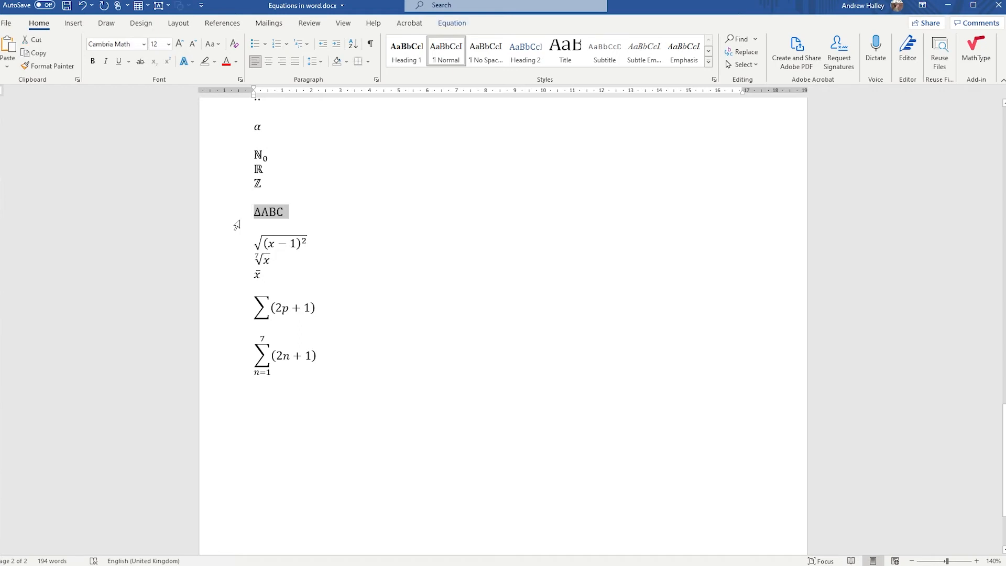
pyautogui.click(143, 44)
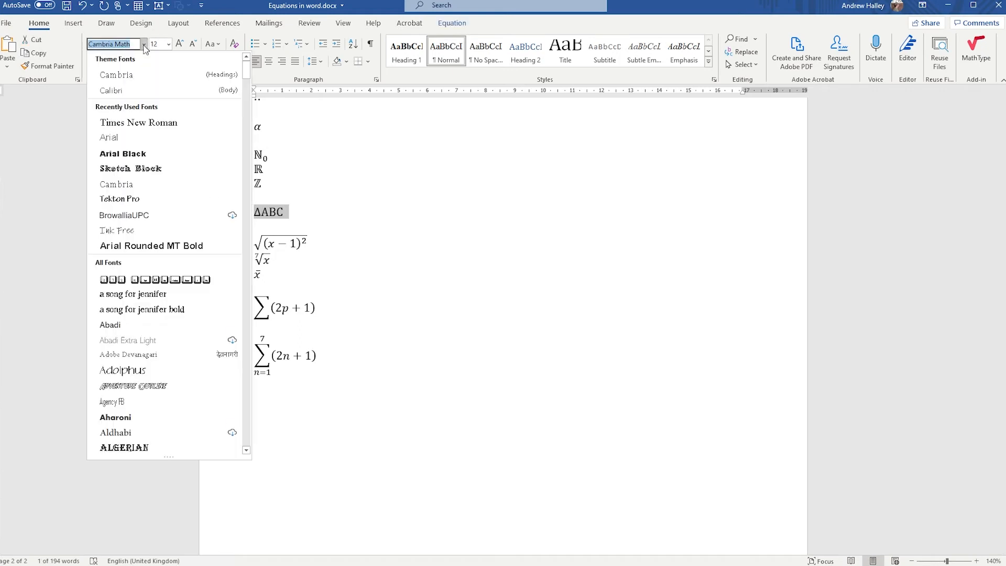
pyautogui.click(150, 126)
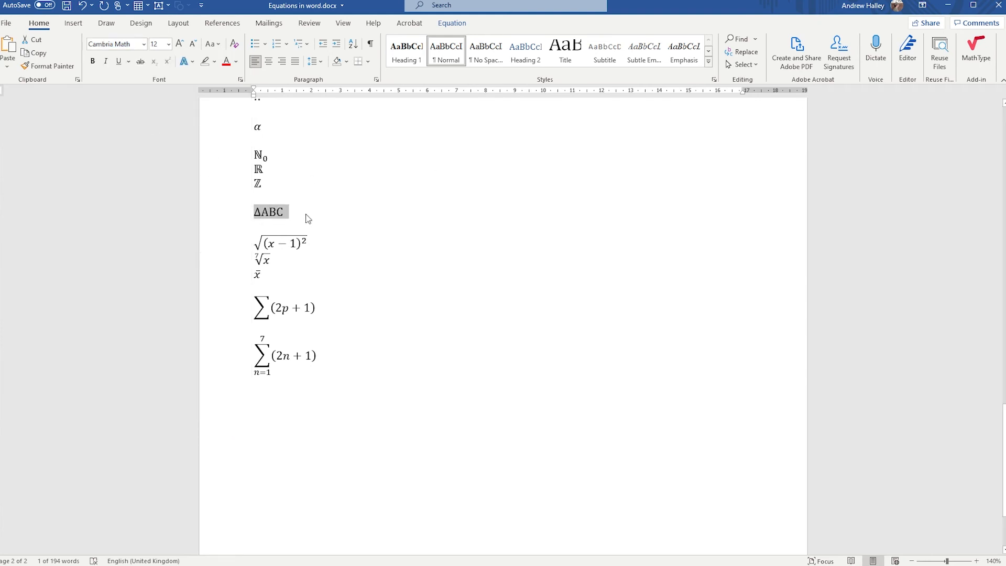
pyautogui.click(288, 216)
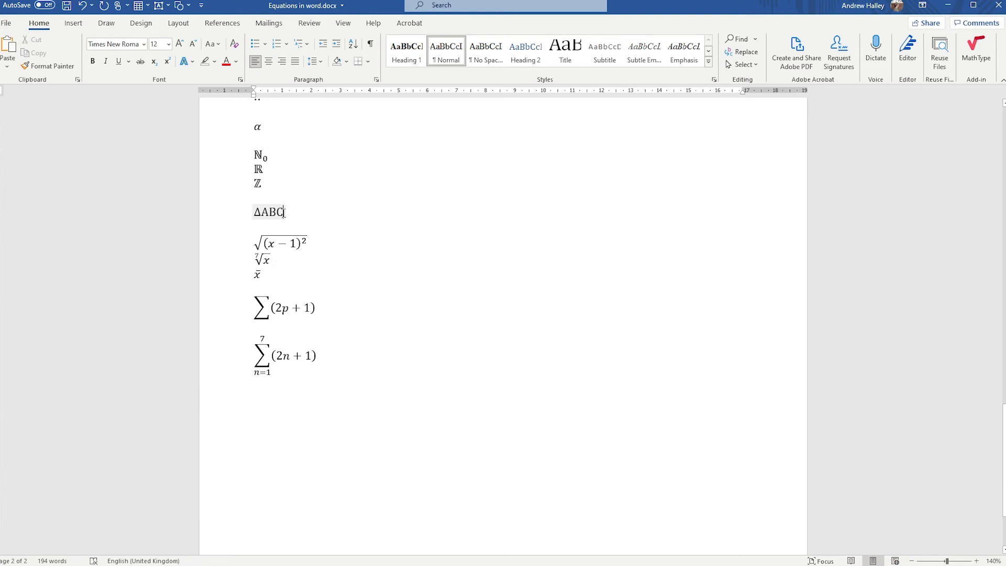
# Convert the ΔABC equation to normal text and set its font to Times New Roman
pyautogui.moveTo(284, 213); pyautogui.dragTo(258, 214)
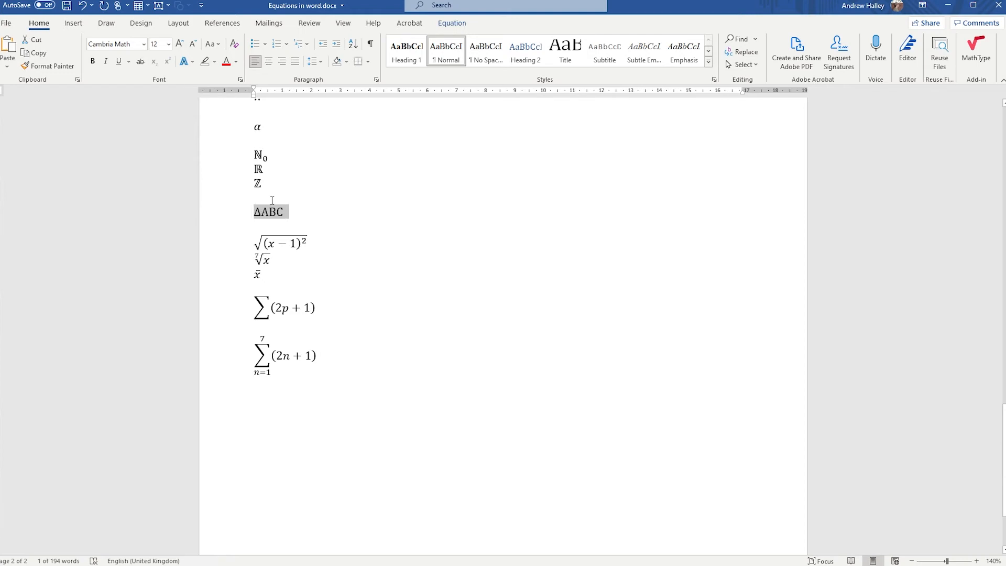
pyautogui.click(457, 22)
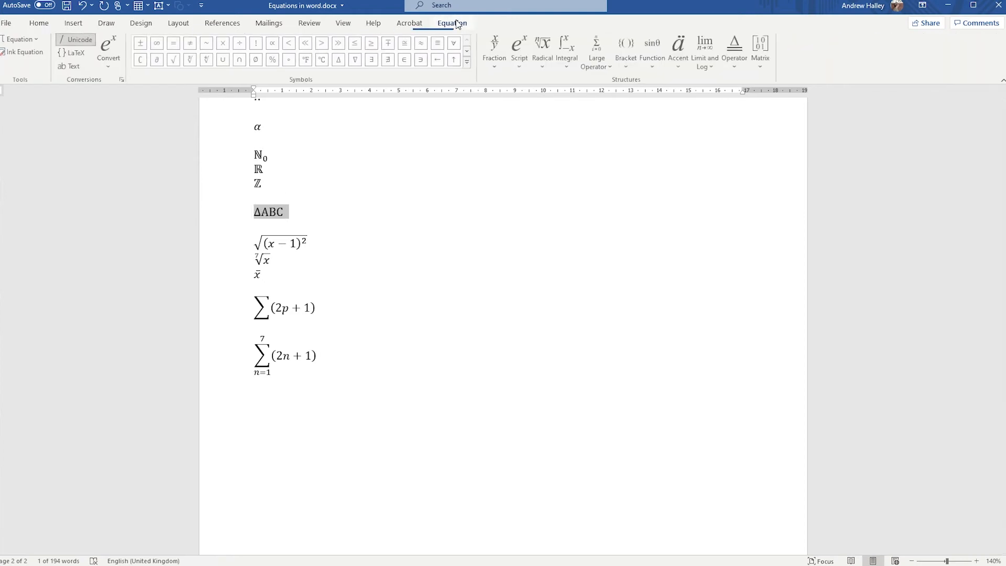
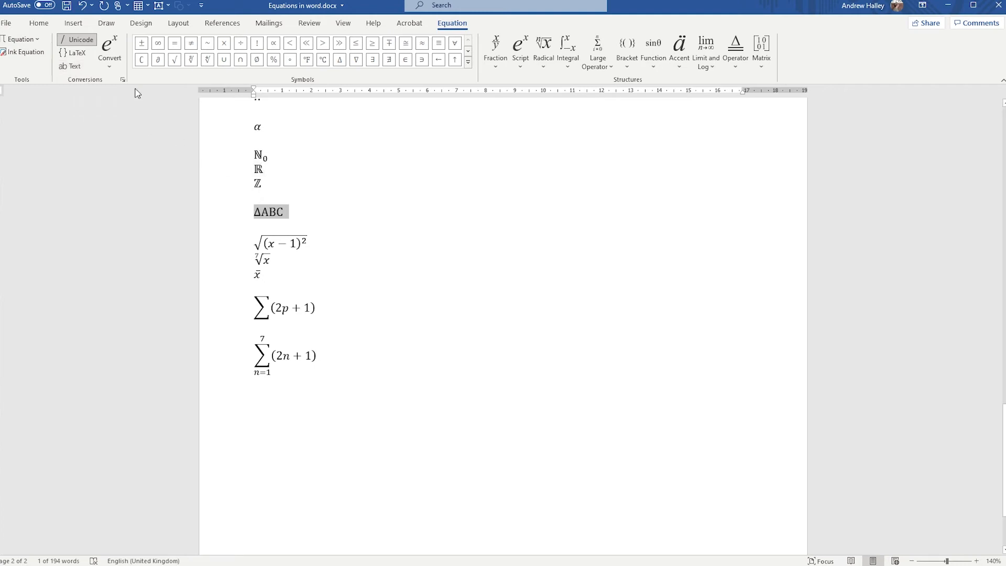
pyautogui.click(71, 72)
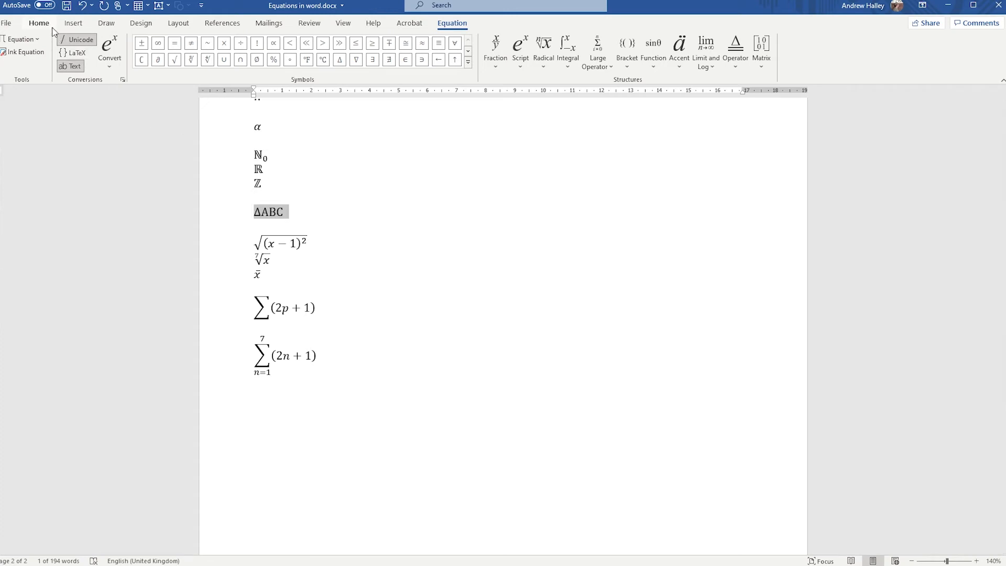
pyautogui.click(38, 24)
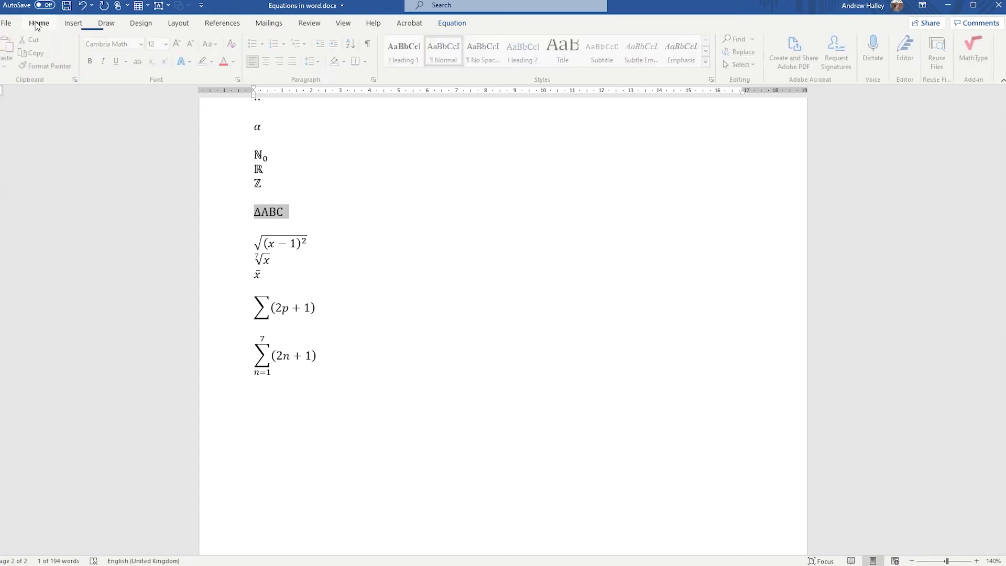
pyautogui.click(144, 44)
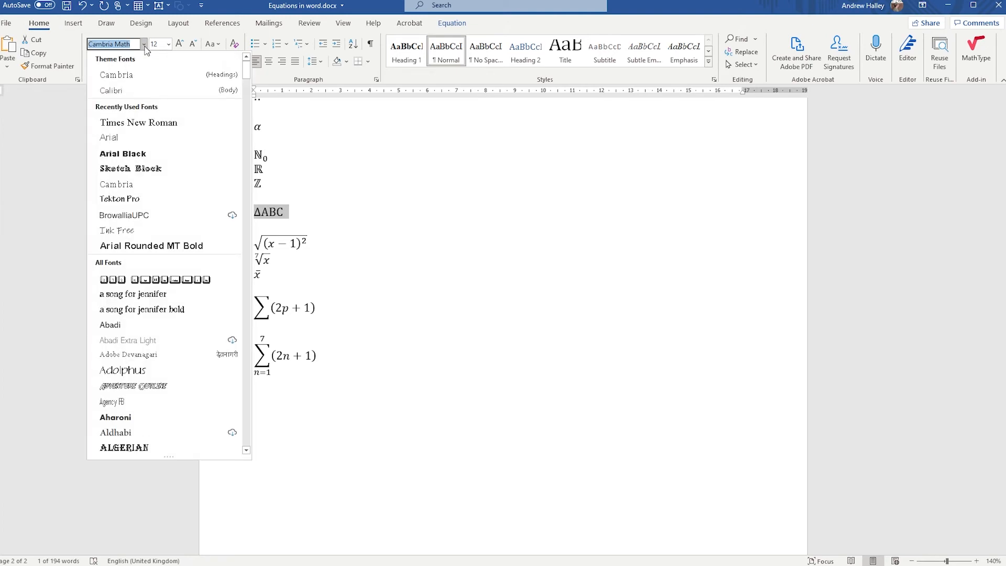
pyautogui.click(148, 122)
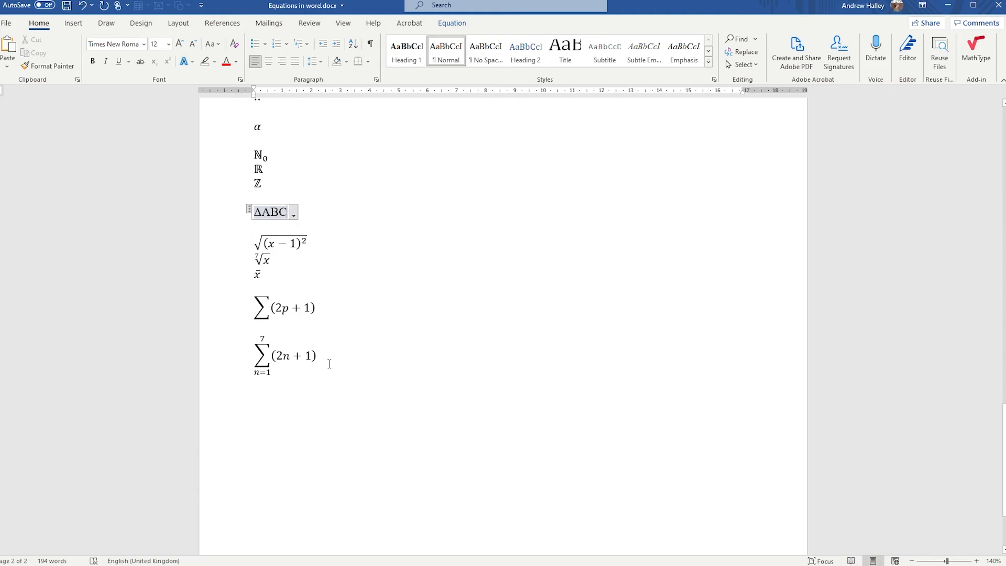
# Convert the summation with limits to normal text and set its font to Times New Roman
pyautogui.moveTo(319, 363); pyautogui.dragTo(264, 361)
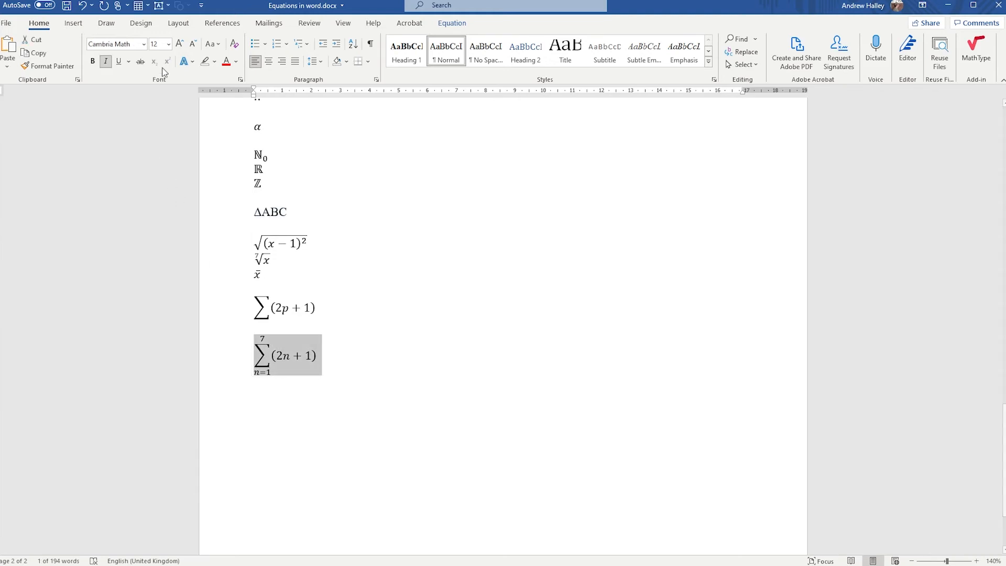
pyautogui.click(453, 24)
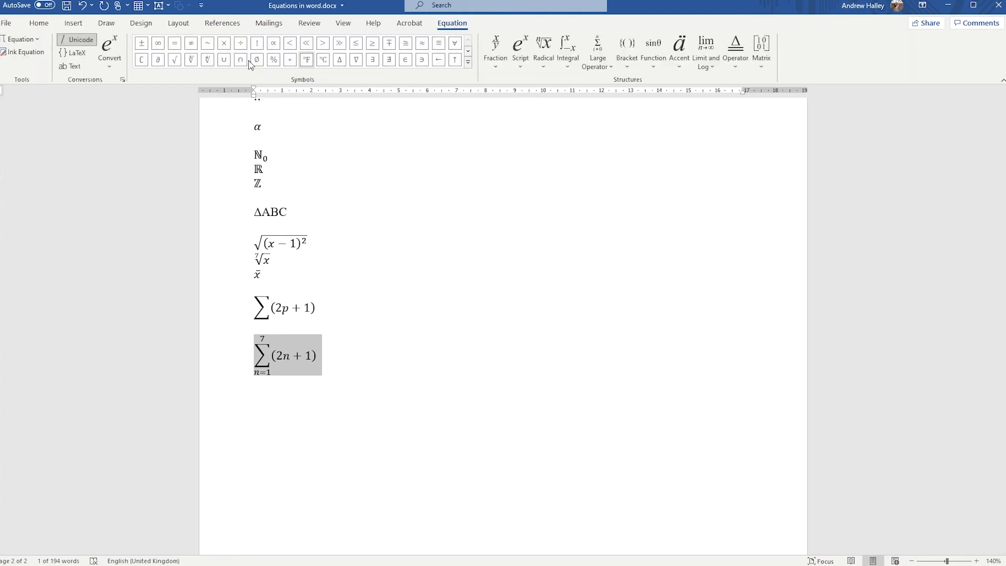
pyautogui.click(64, 67)
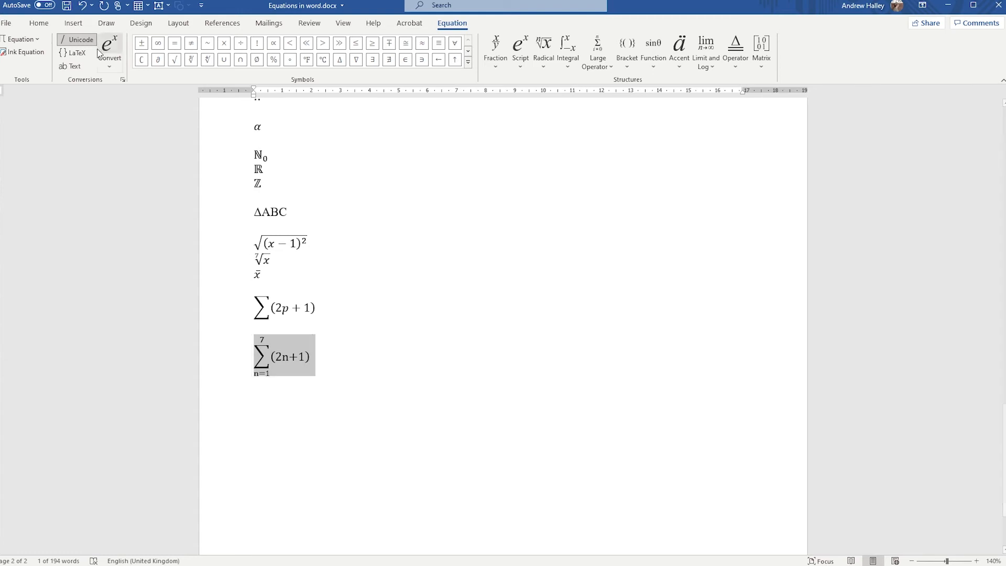
pyautogui.click(38, 23)
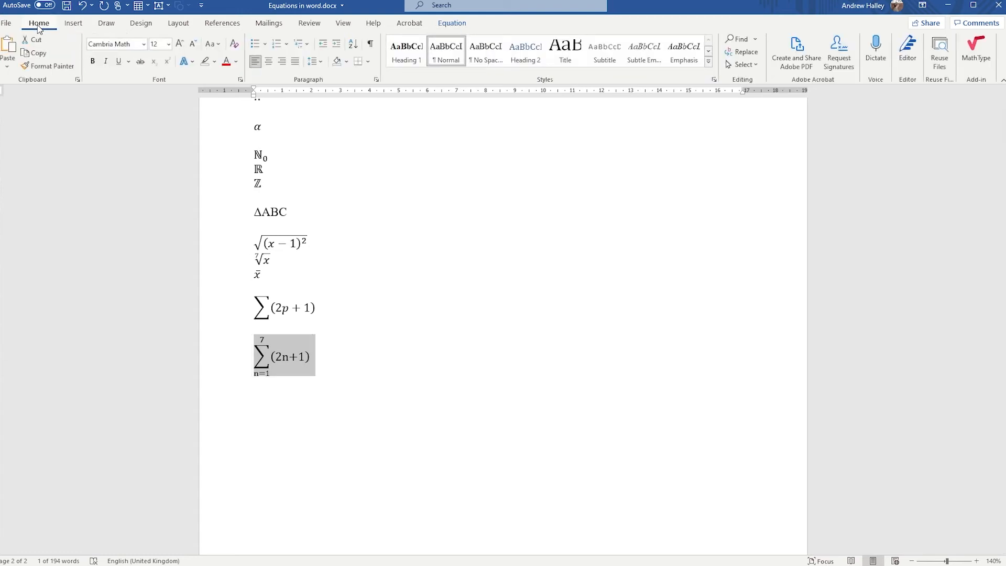
pyautogui.click(143, 44)
pyautogui.click(147, 123)
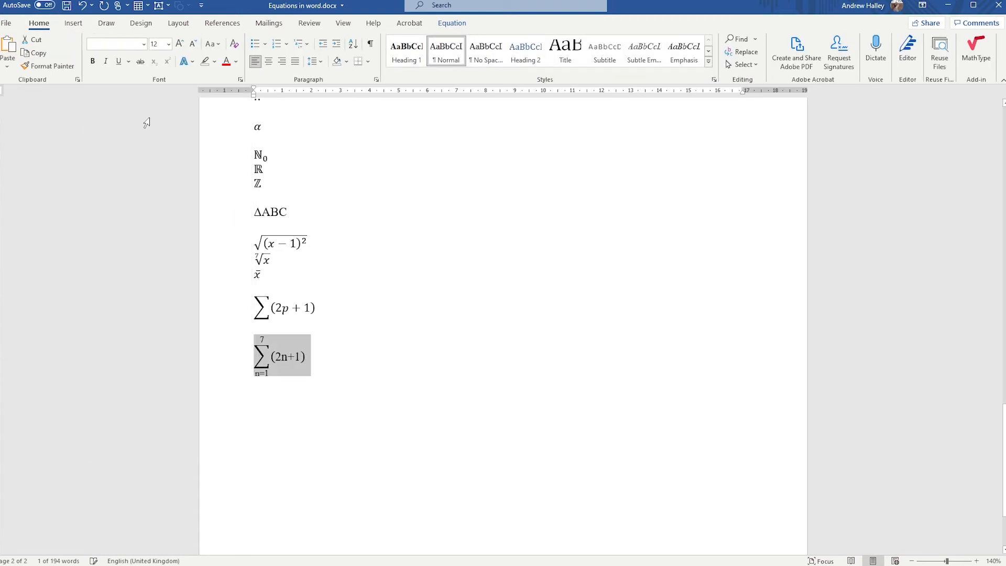
# Italicise the n in the summation's operand (2n + 1) and add spaces around the plus sign
pyautogui.click(293, 367)
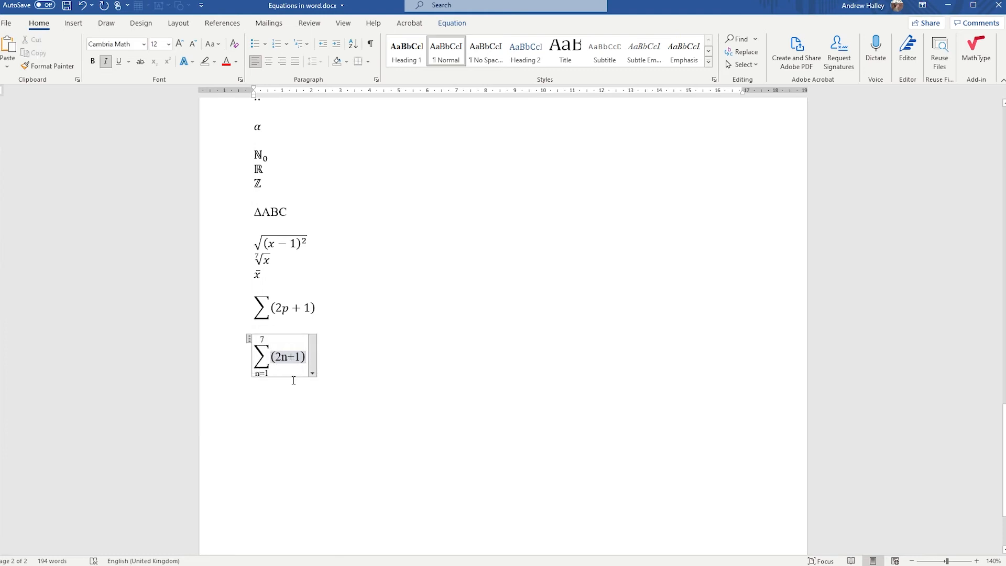
pyautogui.click(282, 360)
pyautogui.press('shift')
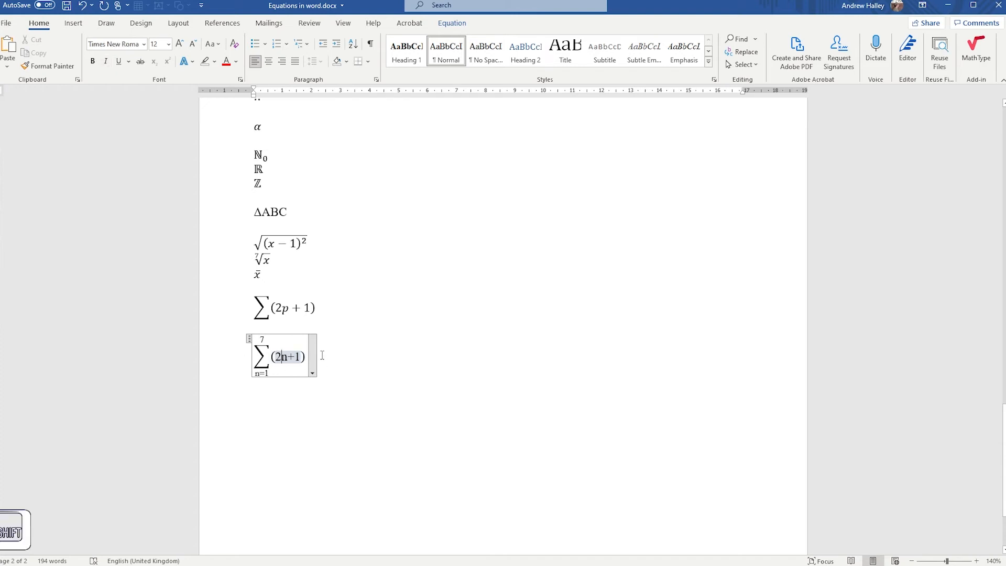
pyautogui.hotkey('shift', 'Right')
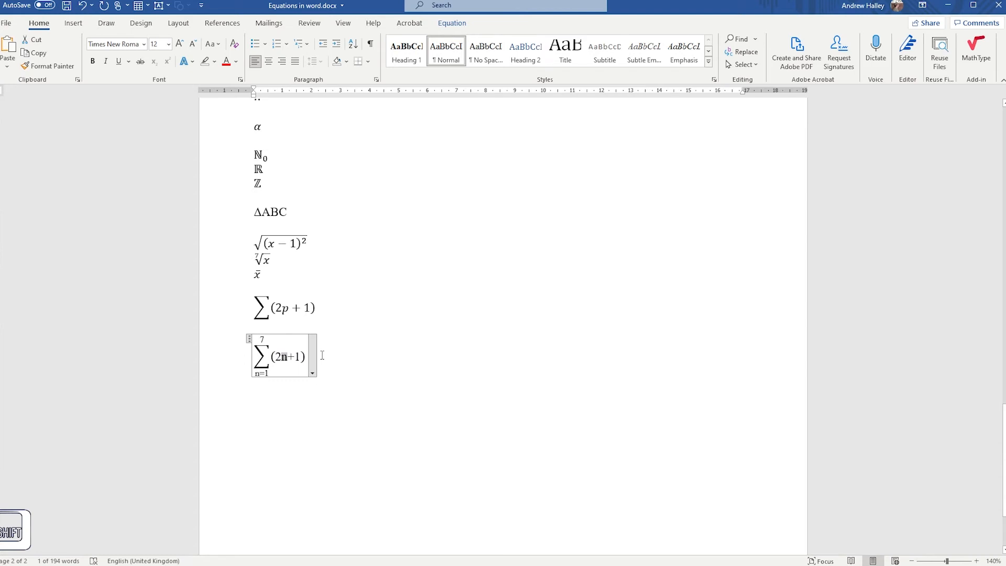
pyautogui.press('ctrl')
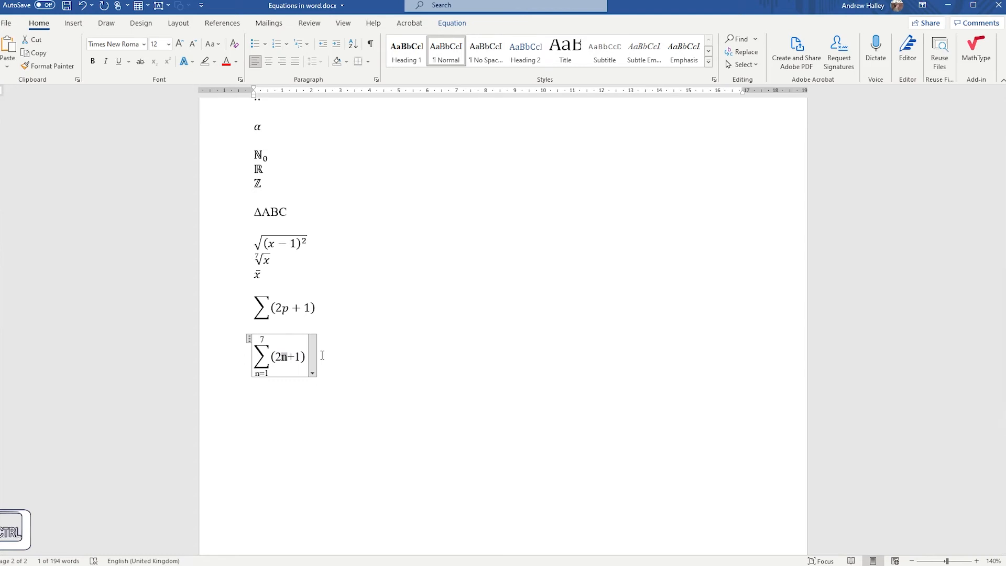
pyautogui.hotkey('ctrl', 'i')
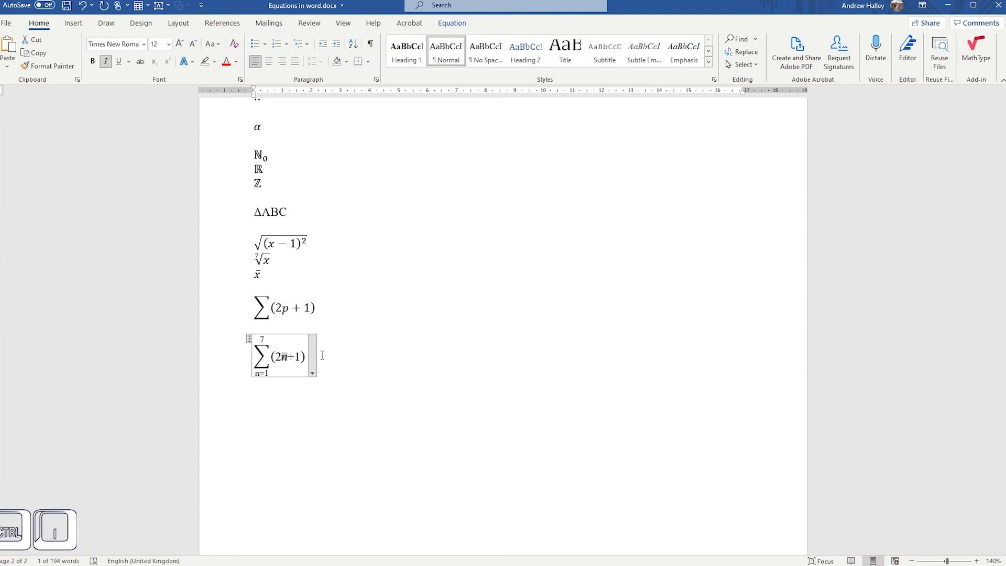
pyautogui.press('Right')
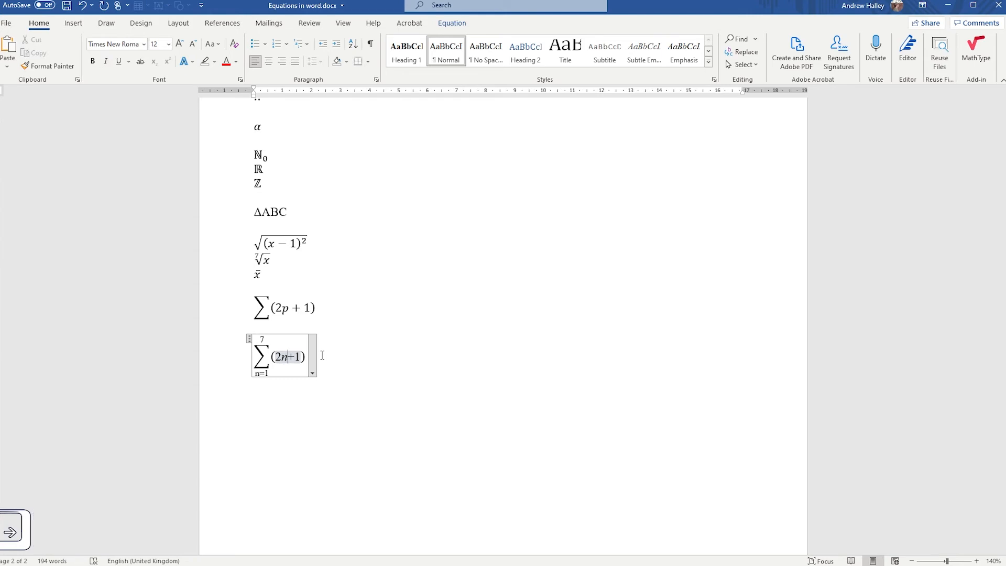
pyautogui.press('Right')
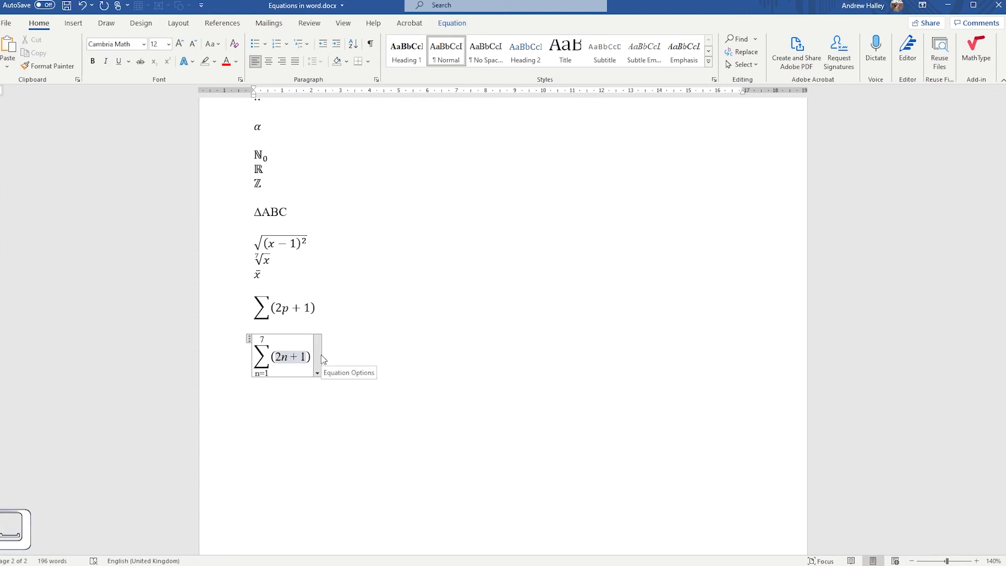
# Try italicising the whole lower limit n=1 of the summation at once
pyautogui.press('Down')
pyautogui.press('Up')
pyautogui.press('Down')
pyautogui.press('Right')
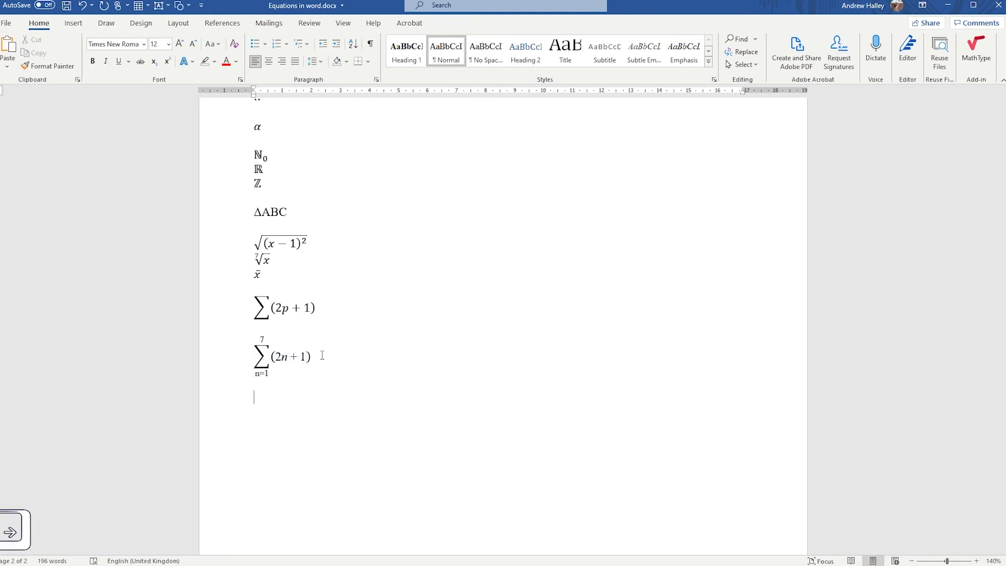
pyautogui.press('Up')
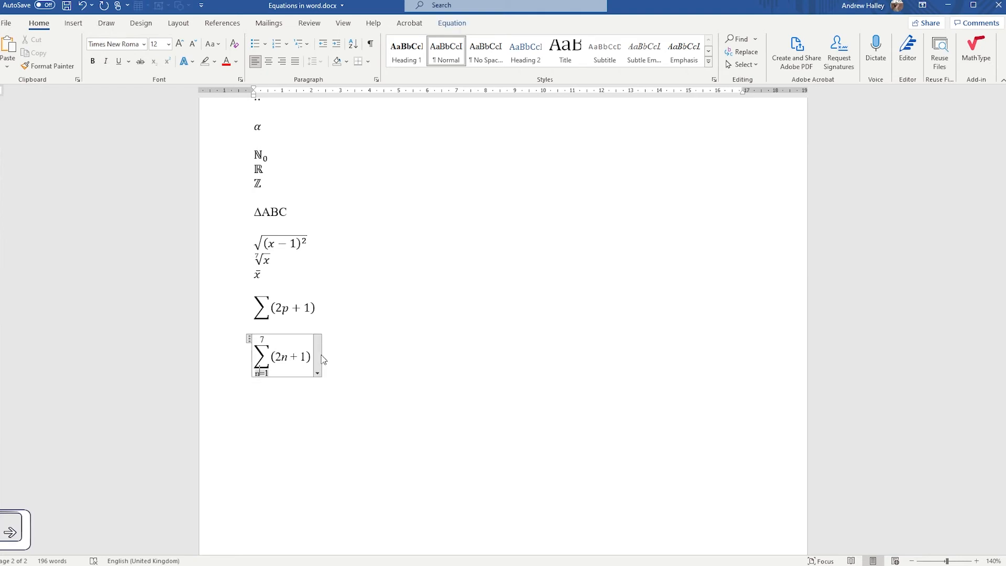
pyautogui.hotkey('shift', 'Left')
pyautogui.hotkey('shift', 'Left')
pyautogui.hotkey('shift', 'Left')
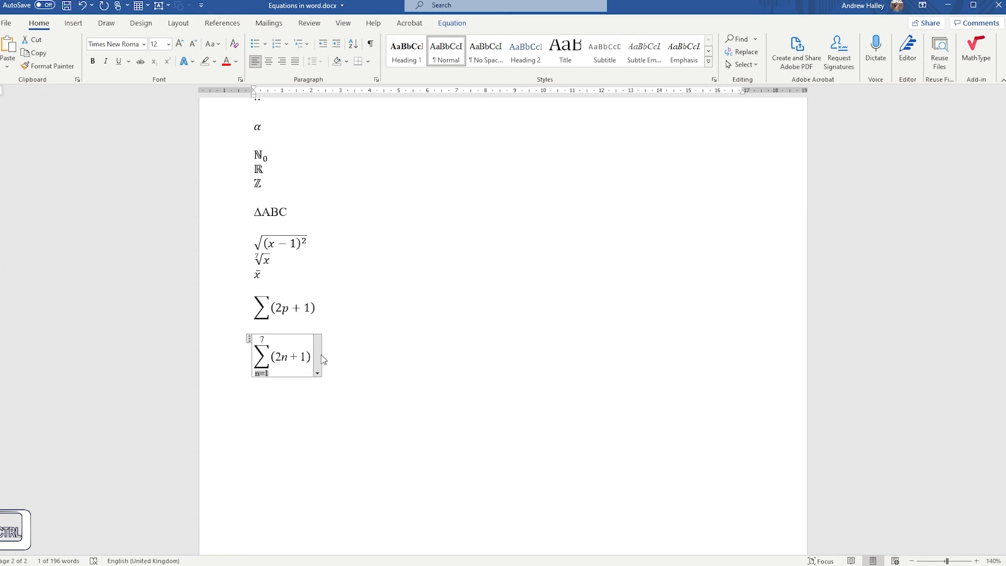
pyautogui.hotkey('ctrl', 'i')
pyautogui.hotkey('ctrl', 'i')
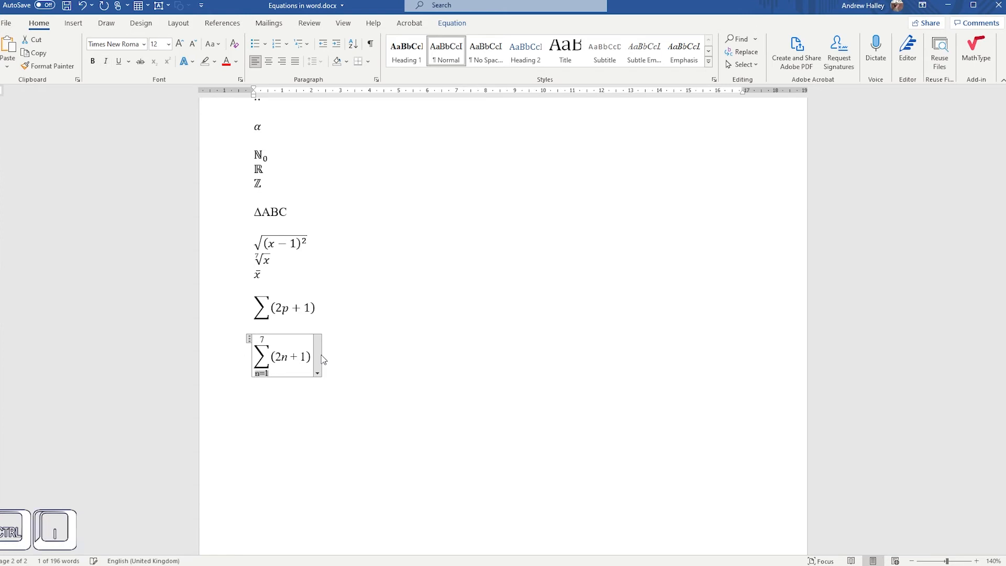
# Italicise only the n in the summation's lower limit and add spaces around the equals sign
pyautogui.press('Down')
pyautogui.press('Up')
pyautogui.press('Left')
pyautogui.press('Left')
pyautogui.press('Left')
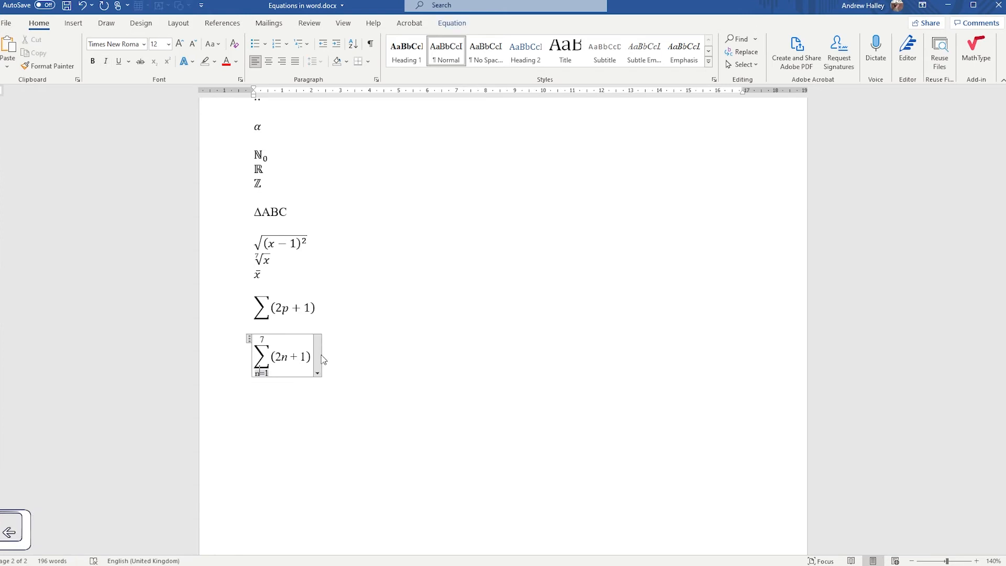
pyautogui.hotkey('shift', 'Right')
pyautogui.hotkey('ctrl', 'i')
pyautogui.press('Right')
pyautogui.press('Right')
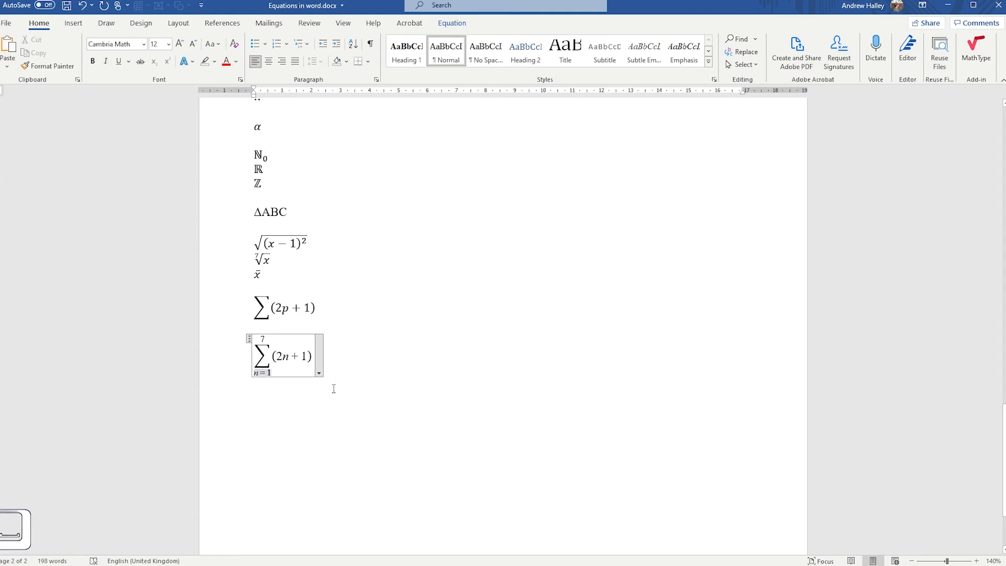
# Insert the built-in Quadratic Formula equation below the summation with limits, separated from it by a blank line
pyautogui.click(327, 312)
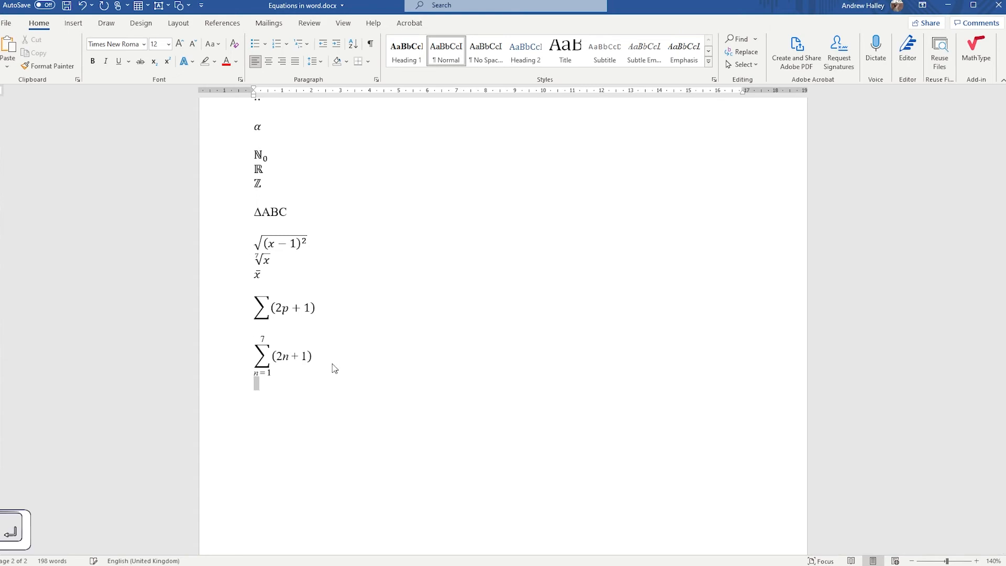
pyautogui.hotkey('alt', '=')
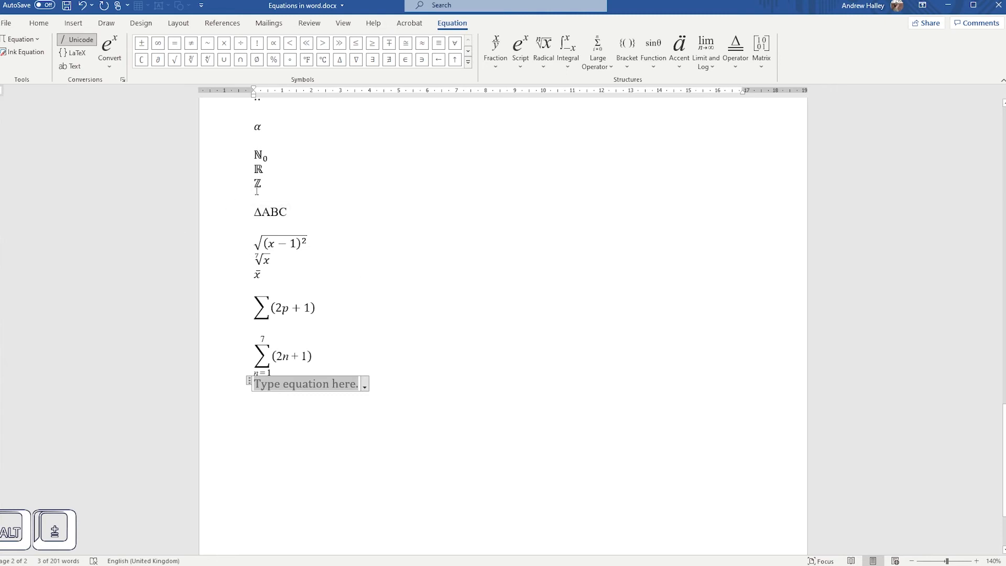
pyautogui.click(39, 38)
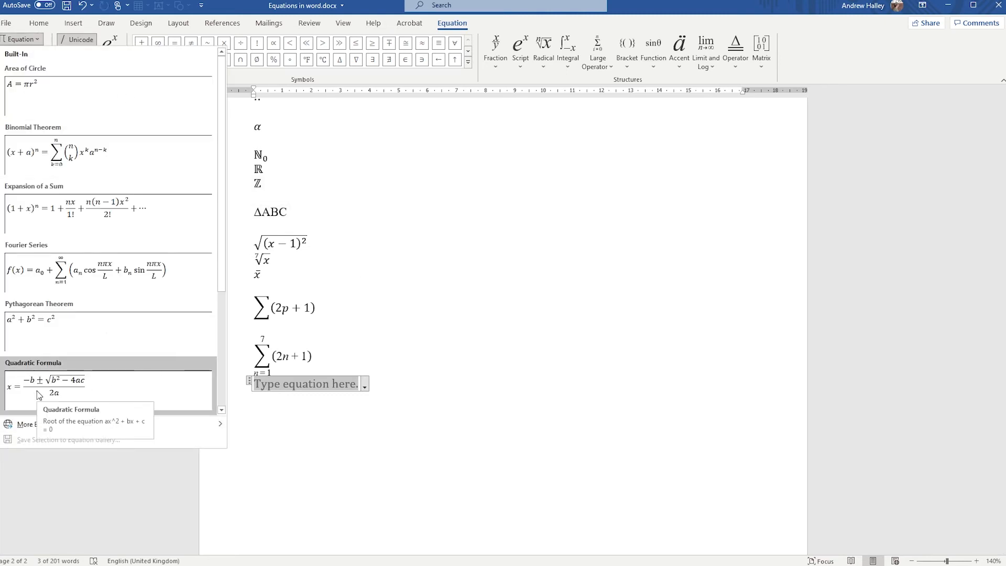
pyautogui.click(87, 391)
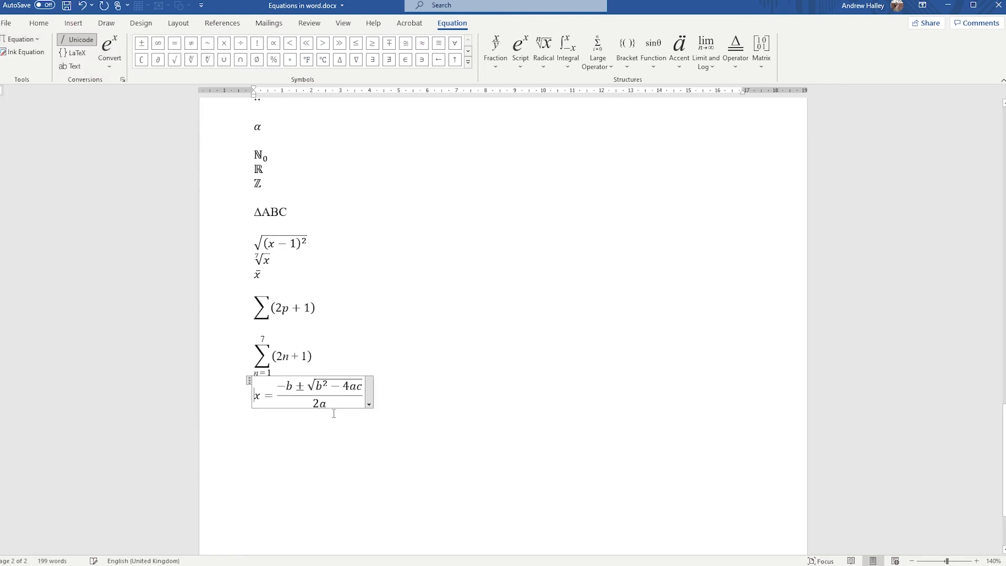
pyautogui.click(255, 399)
pyautogui.press('Return')
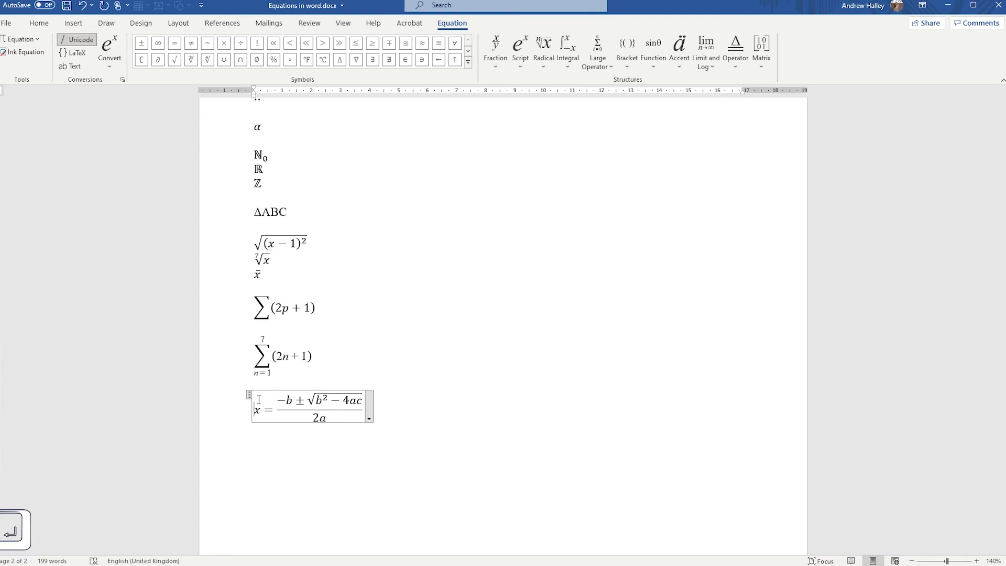
# Convert the whole quadratic formula to normal text and set its font to Times New Roman
pyautogui.hotkey('shift', 'Right')
pyautogui.hotkey('shift', 'Right')
pyautogui.hotkey('shift', 'Right')
pyautogui.hotkey('shift', 'Right')
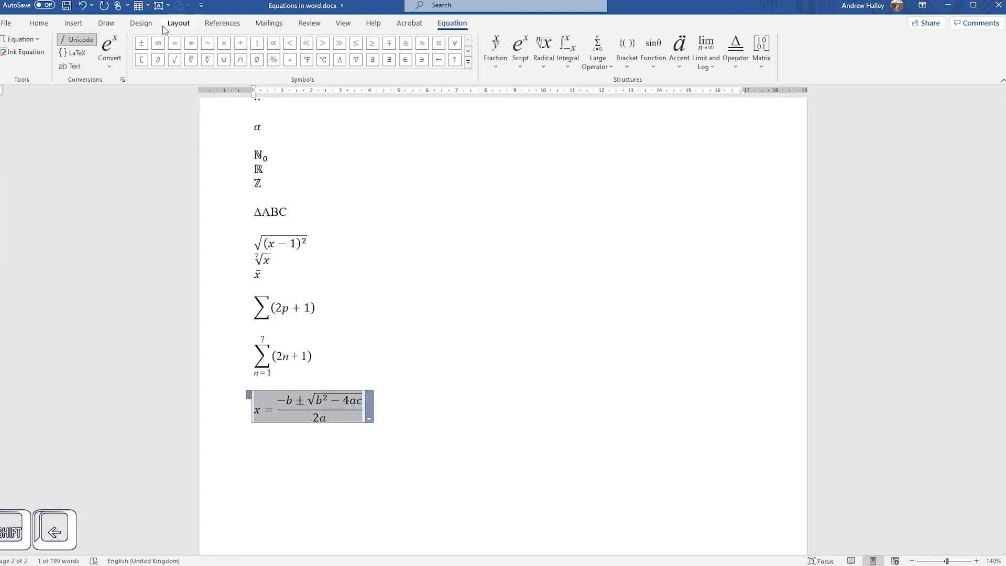
pyautogui.click(67, 67)
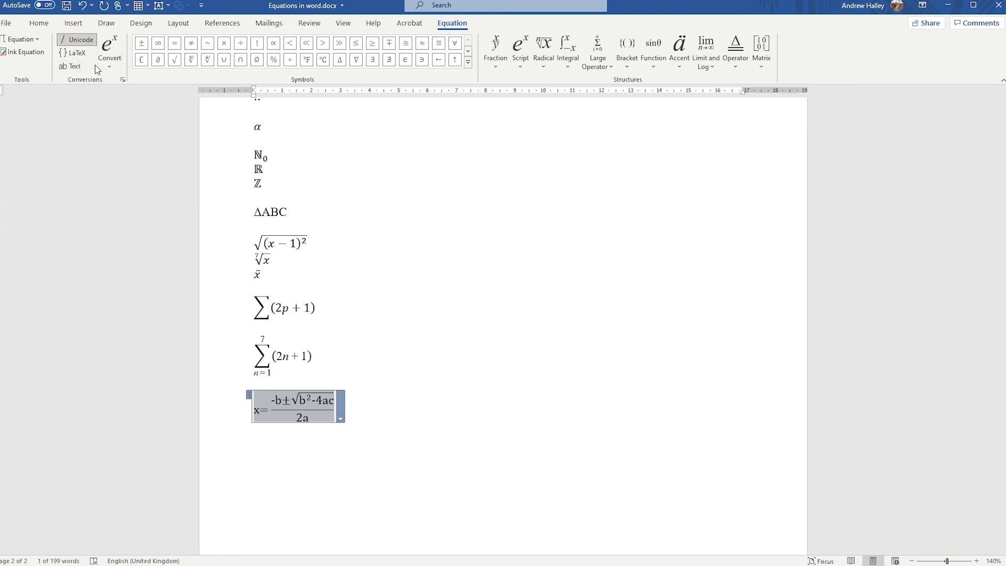
pyautogui.click(38, 23)
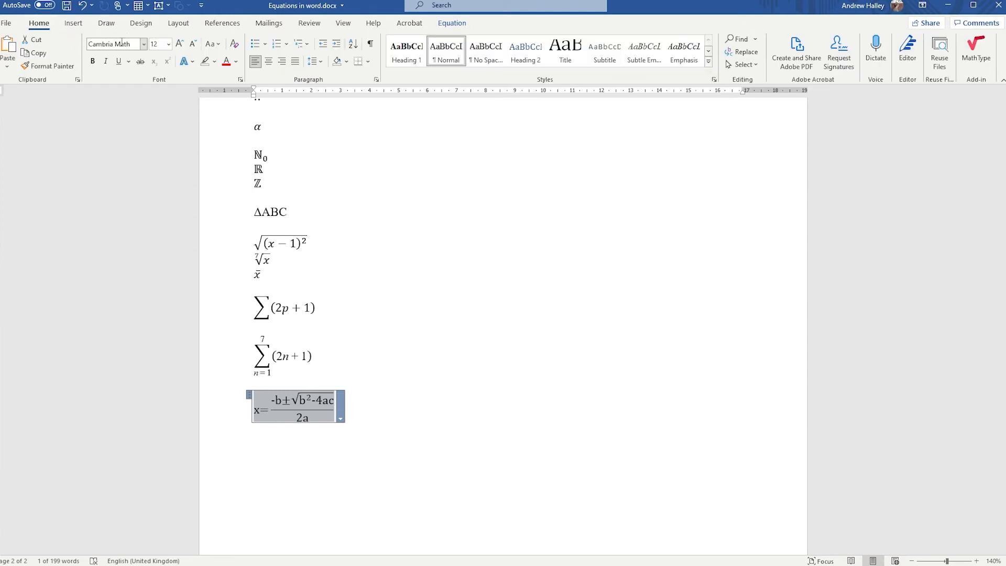
pyautogui.click(122, 43)
pyautogui.write('Times New Roman')
pyautogui.press('Return')
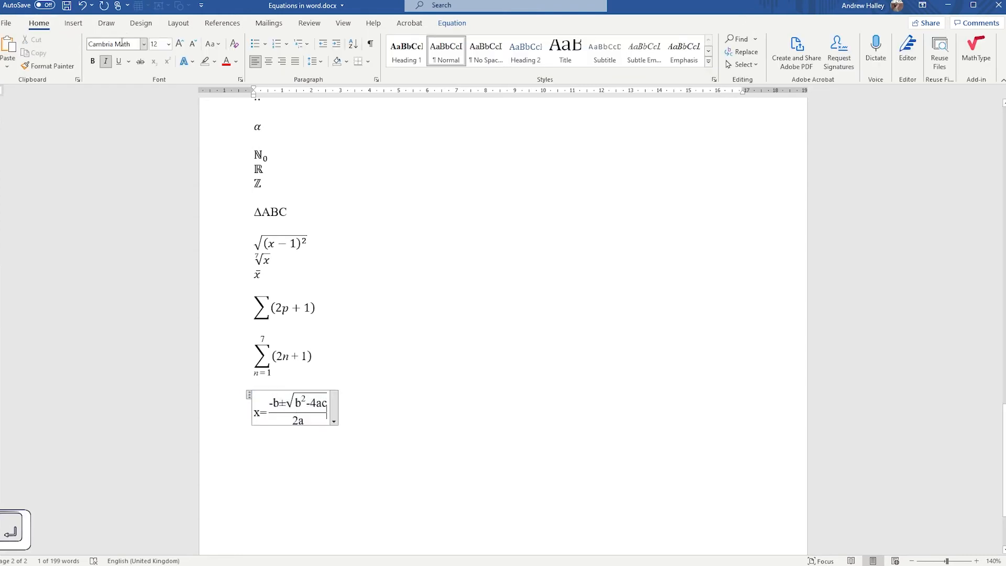
# Delete the hyphen in front of b at the start of the quadratic formula's numerator
pyautogui.press('Left')
pyautogui.press('Left')
pyautogui.press('Left')
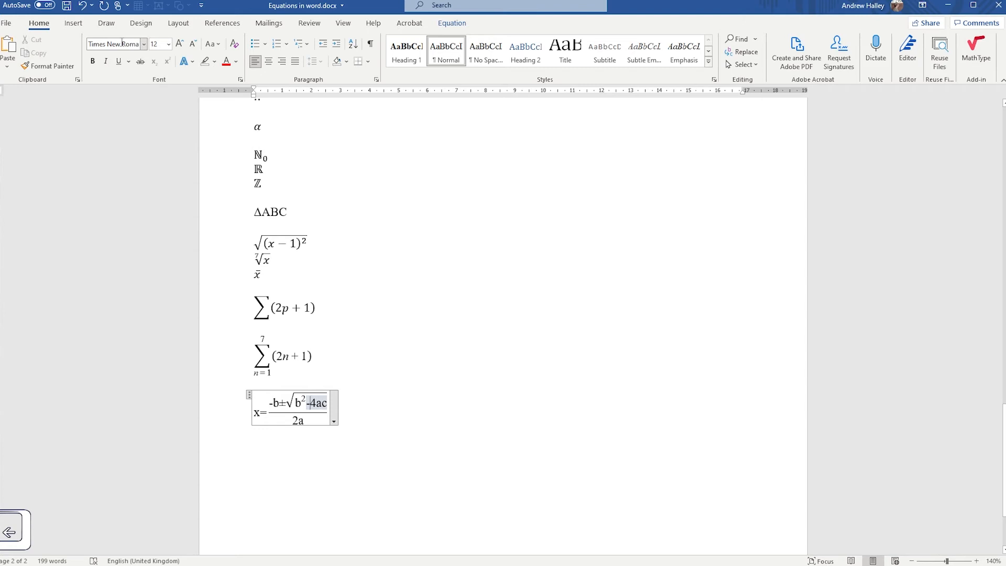
pyautogui.hotkey('shift', 'Left')
pyautogui.hotkey('shift', 'Left')
pyautogui.hotkey('shift', 'Left')
pyautogui.hotkey('shift', 'Left')
pyautogui.hotkey('shift', 'Left')
pyautogui.hotkey('shift', 'Left')
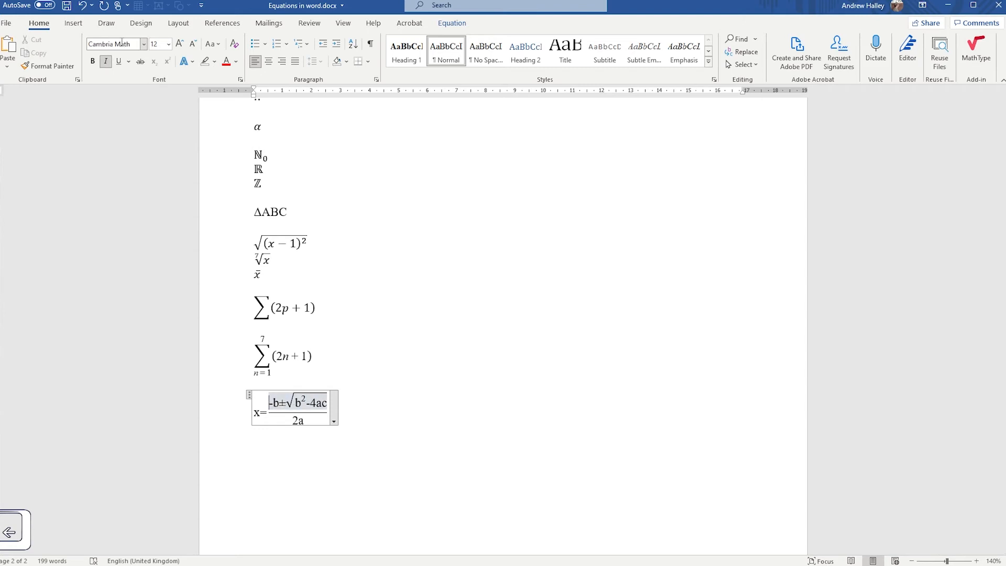
pyautogui.press('Right')
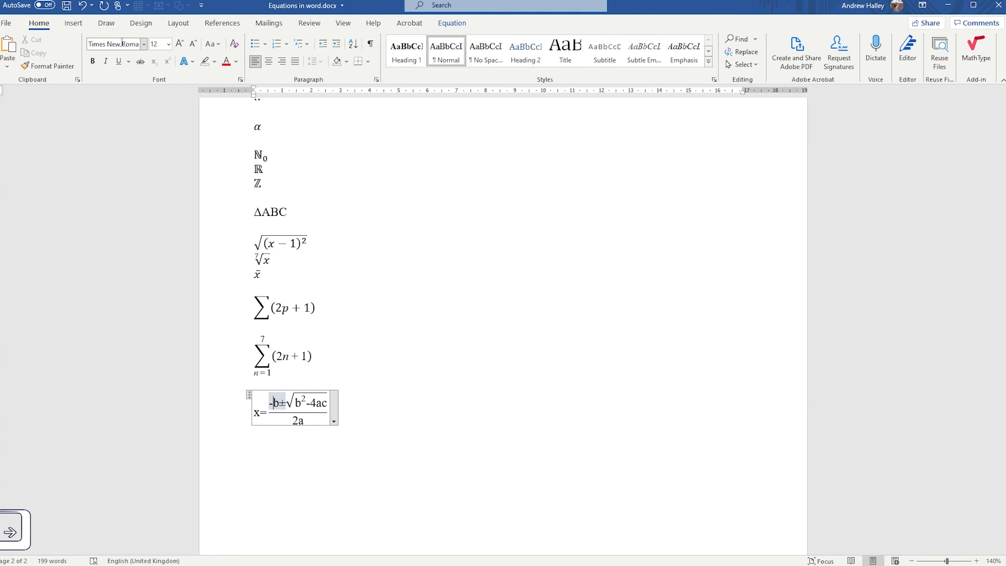
pyautogui.press('BackSpace')
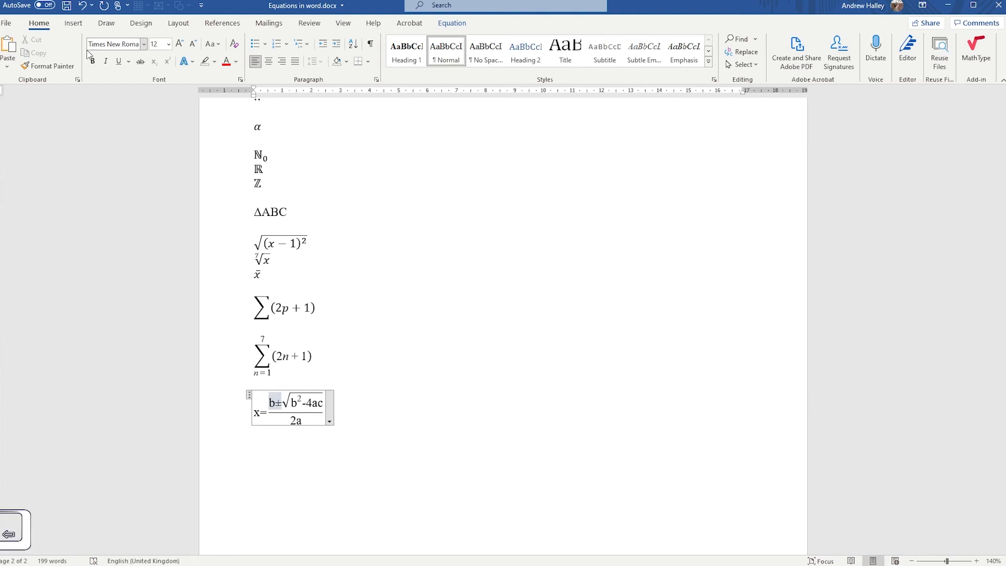
# Insert the Times New Roman Minus Sign symbol (character code 2212) before b in the numerator, followed by a space
pyautogui.click(73, 23)
pyautogui.click(906, 67)
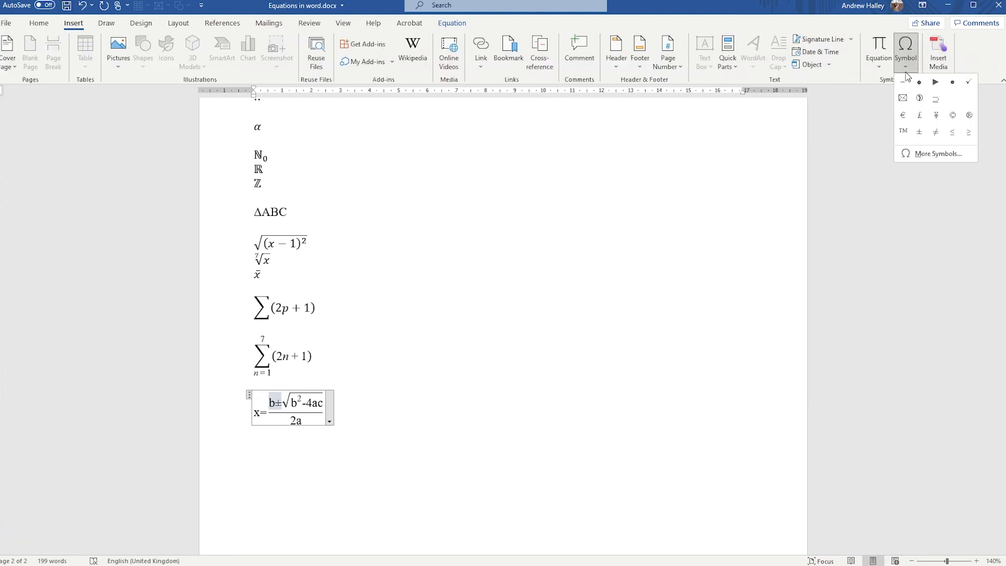
pyautogui.click(933, 154)
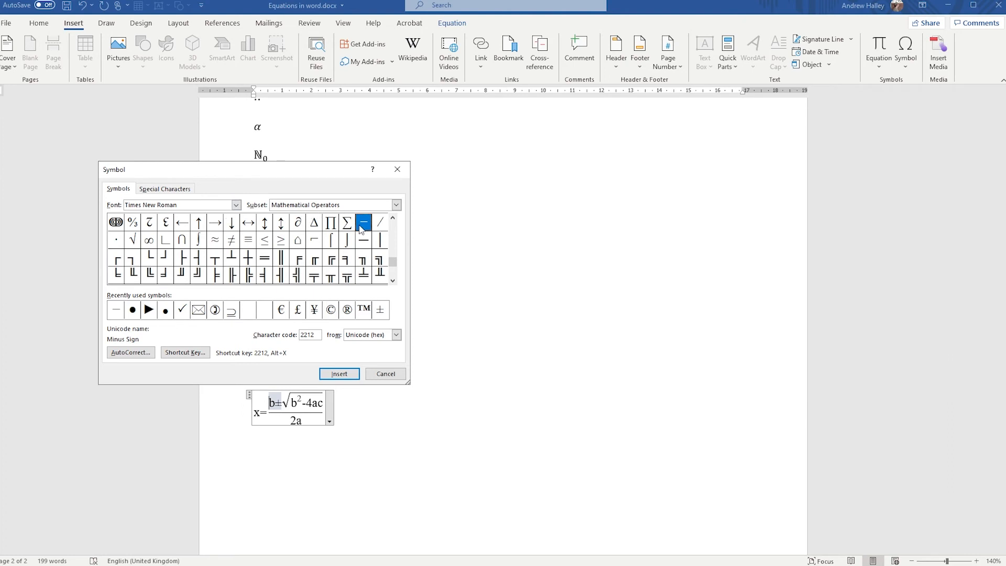
pyautogui.click(340, 373)
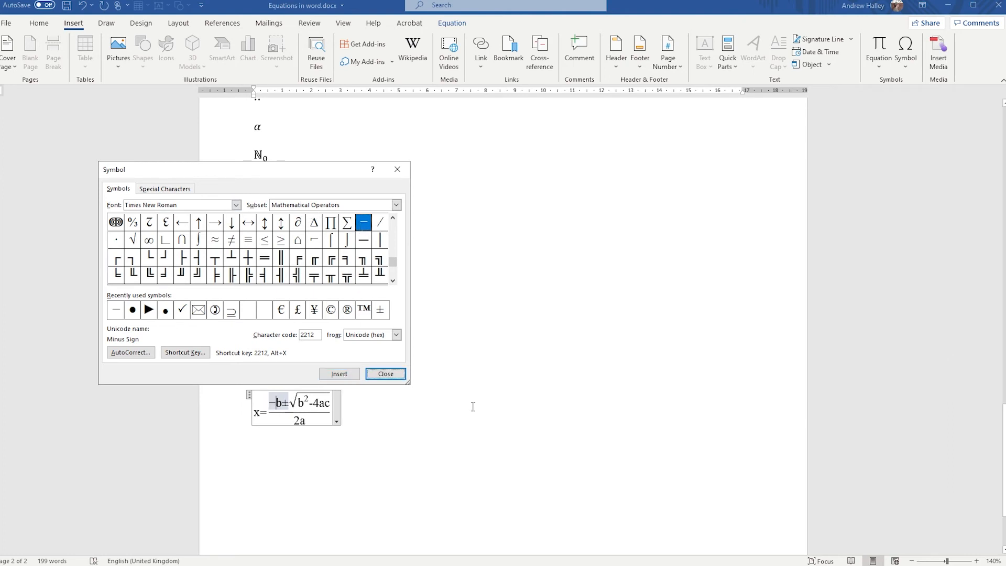
pyautogui.click(386, 373)
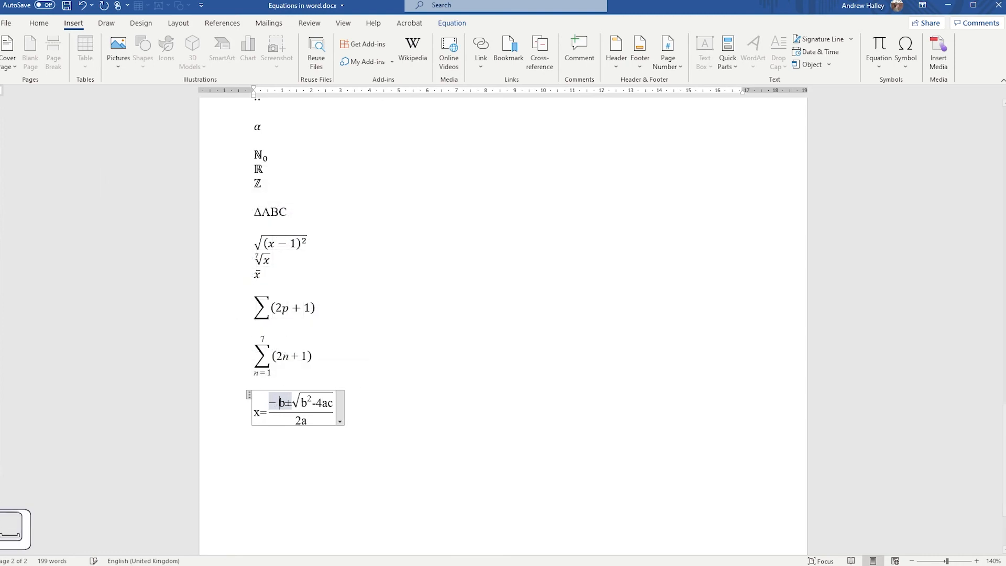
# Italicise the b before the ± sign and the b under the square root, and put spaces around the ± sign
pyautogui.hotkey('shift', 'Right')
pyautogui.hotkey('ctrl', 'i')
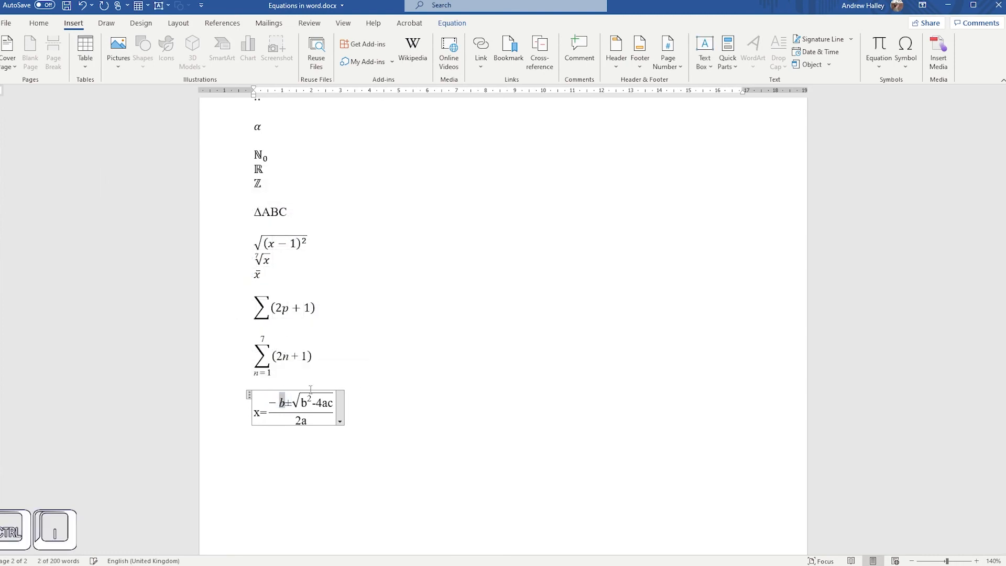
pyautogui.press('Right')
pyautogui.press('Right')
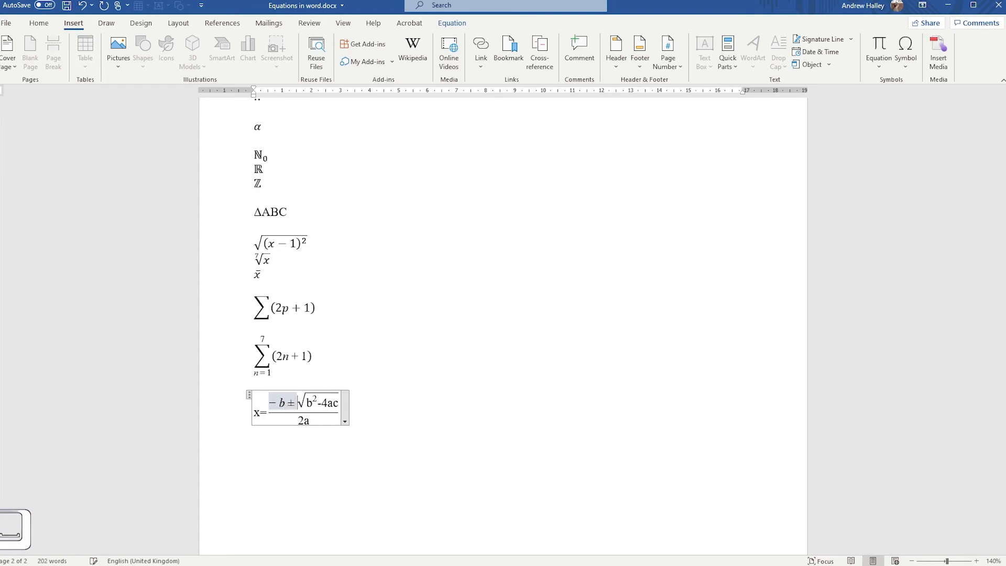
pyautogui.press('Right')
pyautogui.press('Right')
pyautogui.hotkey('shift', 'Right')
pyautogui.hotkey('ctrl', 'i')
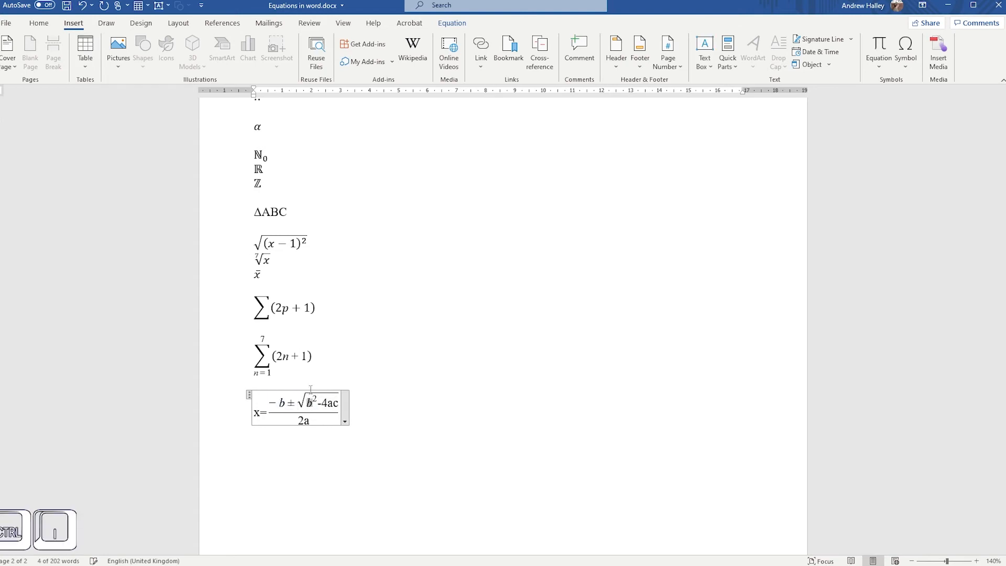
# Replace the hyphen before 4ac under the square root with the recently used minus sign symbol, followed by a space
pyautogui.press('Right')
pyautogui.press('Right')
pyautogui.hotkey('shift', 'Right')
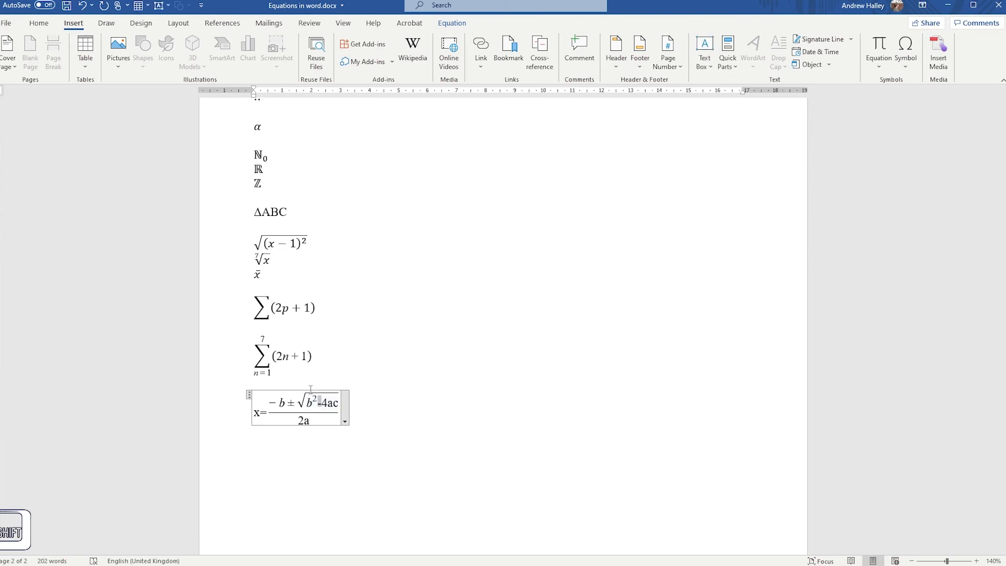
pyautogui.press('BackSpace')
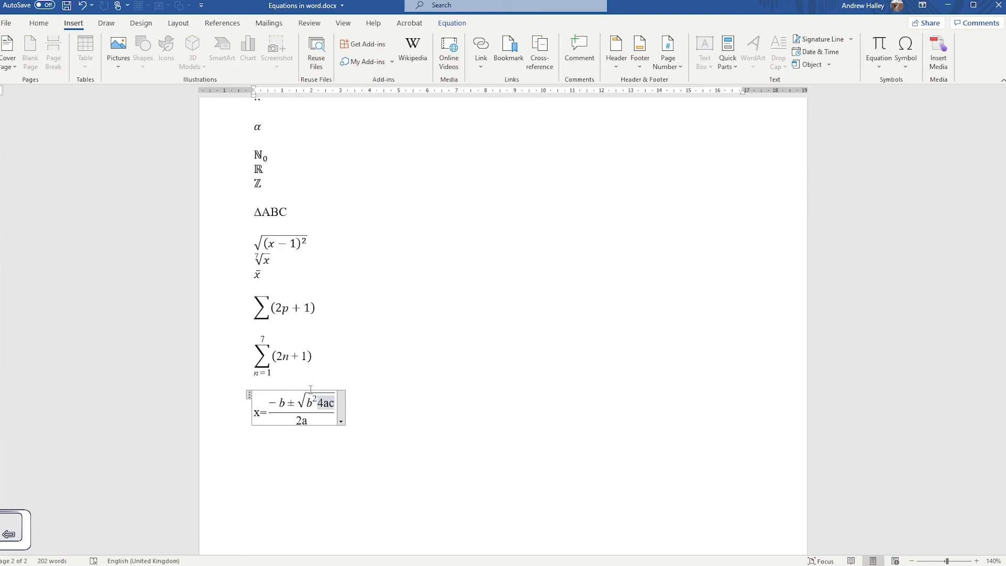
pyautogui.click(878, 63)
pyautogui.click(906, 65)
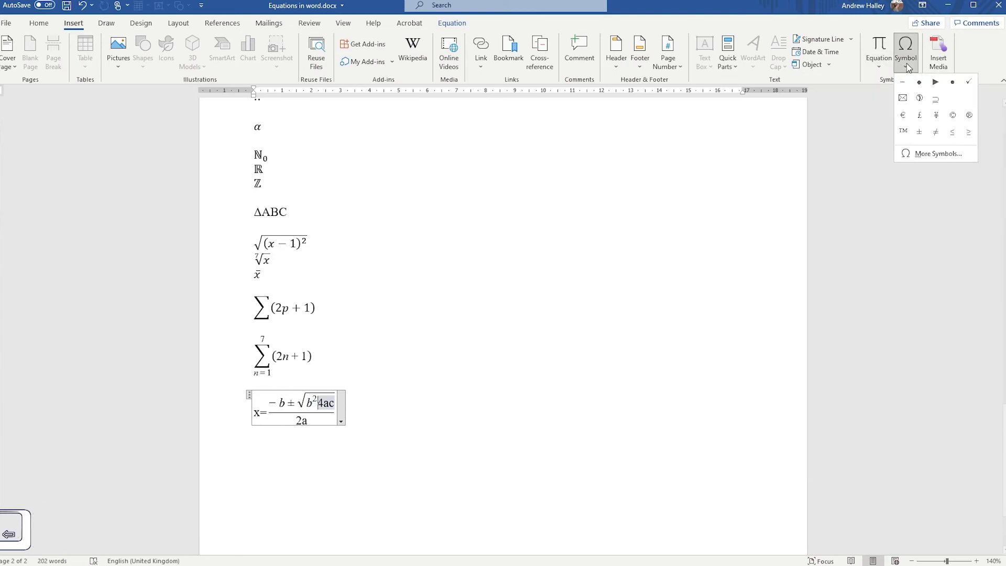
pyautogui.click(902, 82)
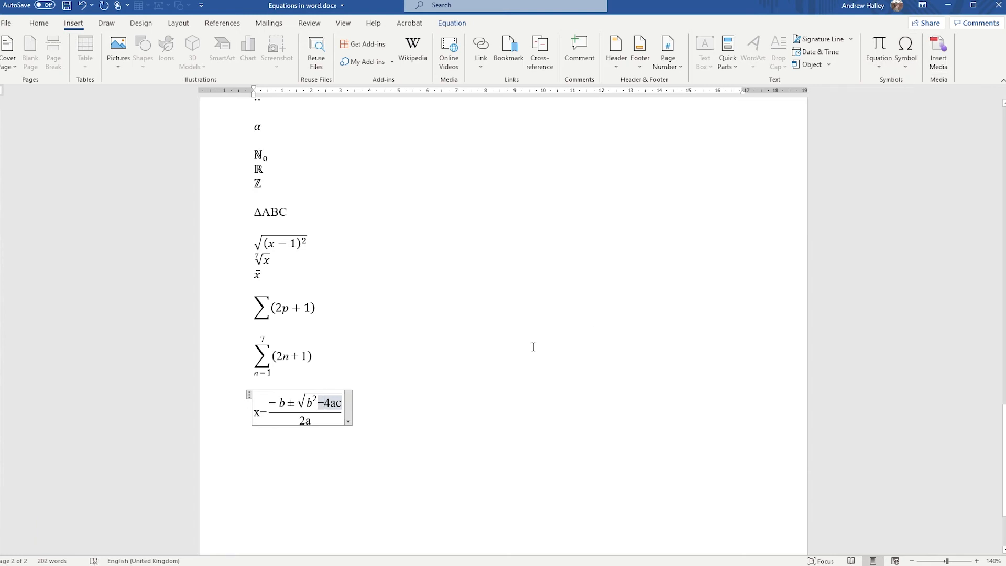
pyautogui.press('Right')
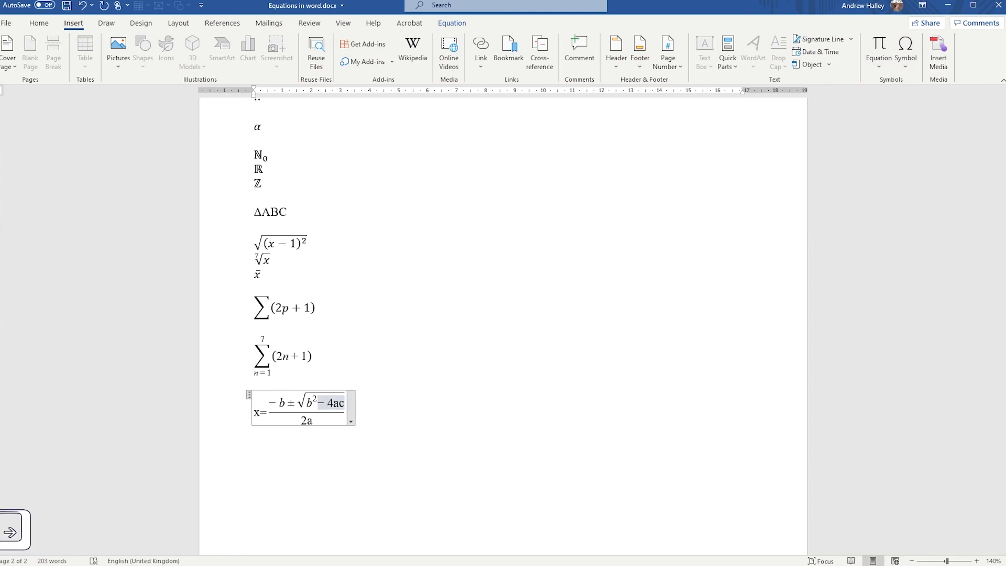
pyautogui.press('Right')
pyautogui.press('Left')
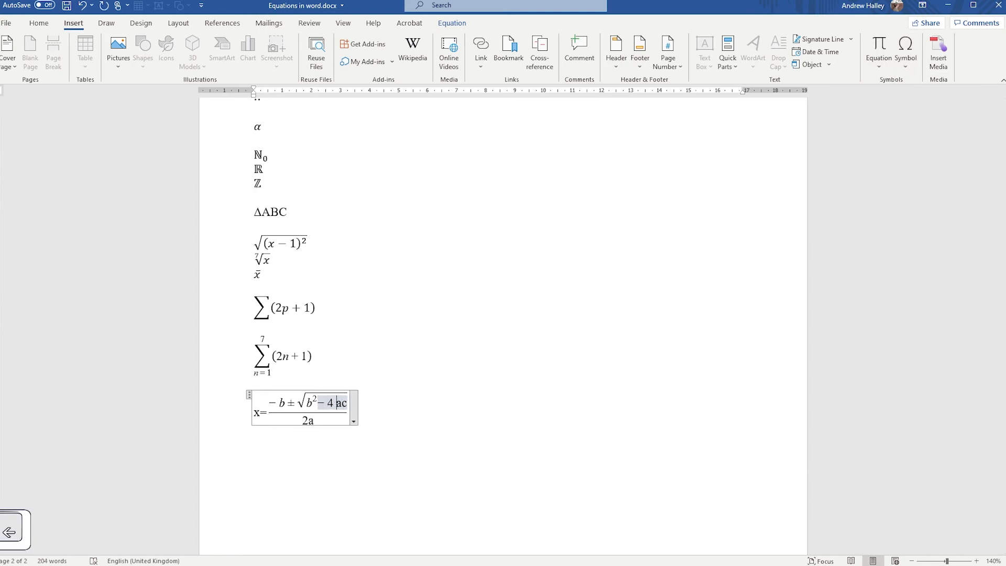
pyautogui.press('BackSpace')
# Italicise ac under the square root and the a in the quadratic formula's denominator
pyautogui.hotkey('shift', 'End')
pyautogui.hotkey('ctrl', 'i')
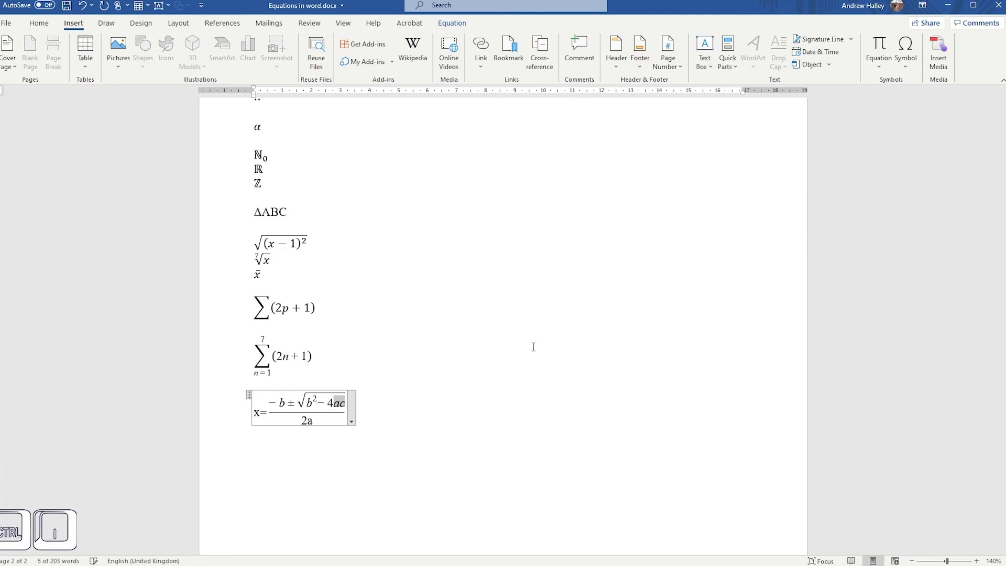
pyautogui.press('Down')
pyautogui.hotkey('shift', 'Left')
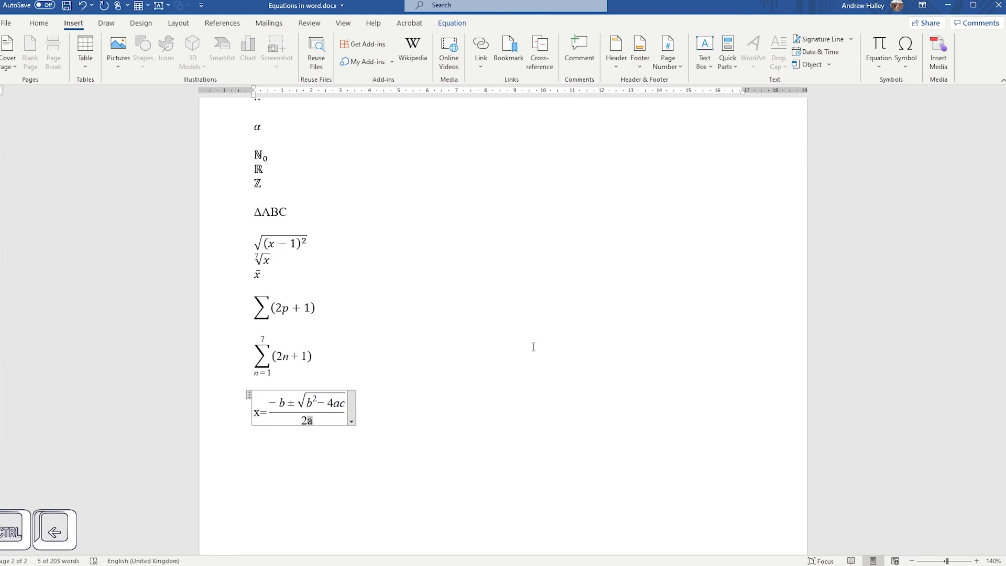
pyautogui.hotkey('ctrl', 'i')
# Italicise the x in front of the quadratic formula's equals sign
pyautogui.press('Left')
pyautogui.press('Left')
pyautogui.press('Left')
pyautogui.press('Left')
pyautogui.press('Left')
pyautogui.press('Left')
pyautogui.press('Left')
pyautogui.press('Left')
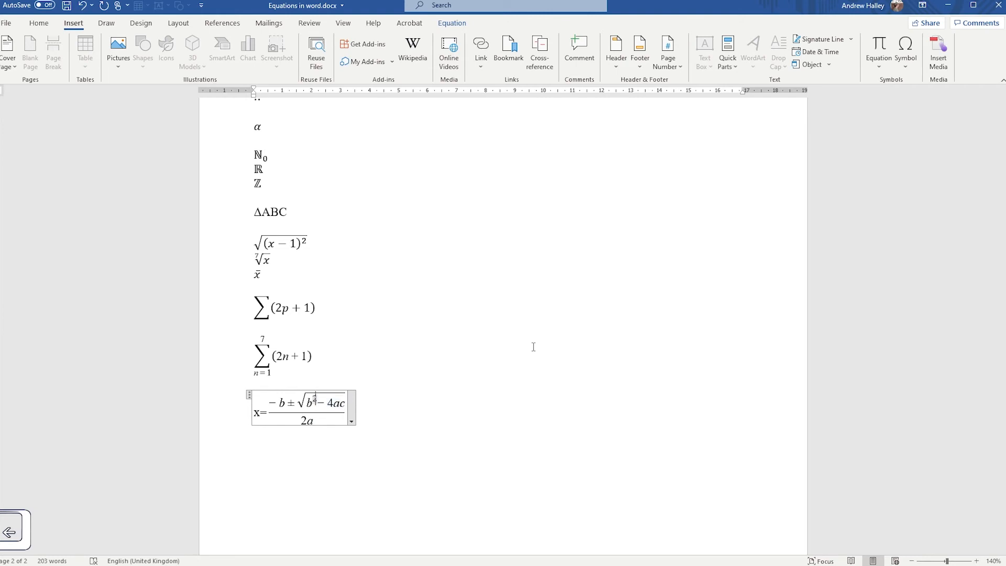
pyautogui.press('Left')
pyautogui.press('Left')
pyautogui.hotkey('shift', 'Left')
pyautogui.hotkey('ctrl', 'i')
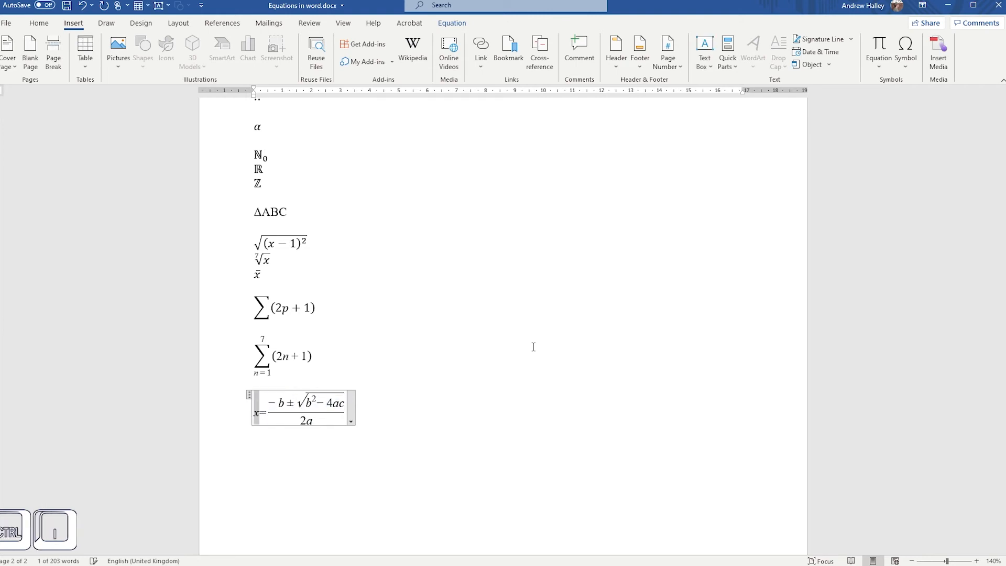
# Add a space on each side of the quadratic formula's equals sign and leave the equation
pyautogui.press('Right')
pyautogui.press('Right')
pyautogui.press('Right')
pyautogui.press('Down')
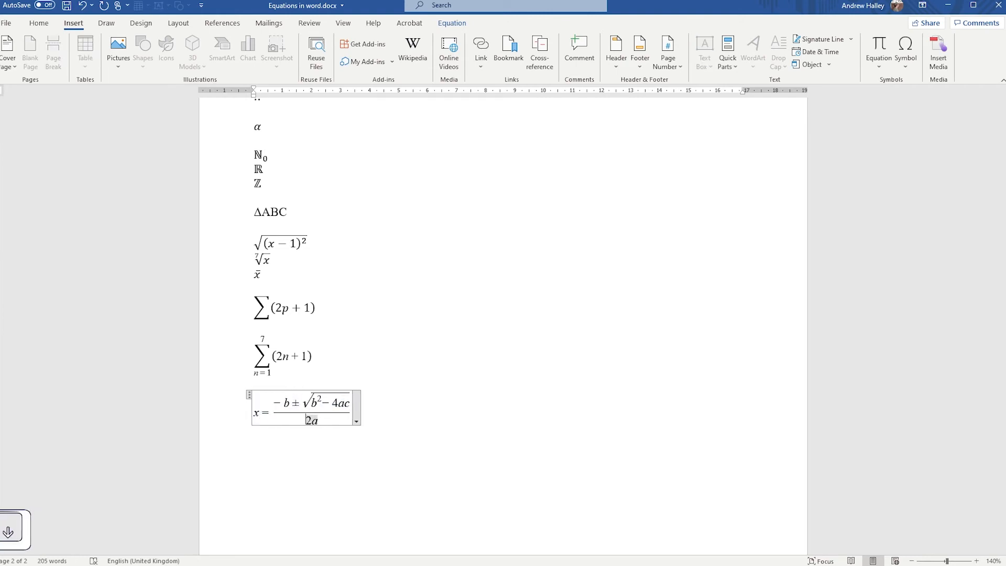
pyautogui.press('Up')
pyautogui.press('Up')
pyautogui.press('Right')
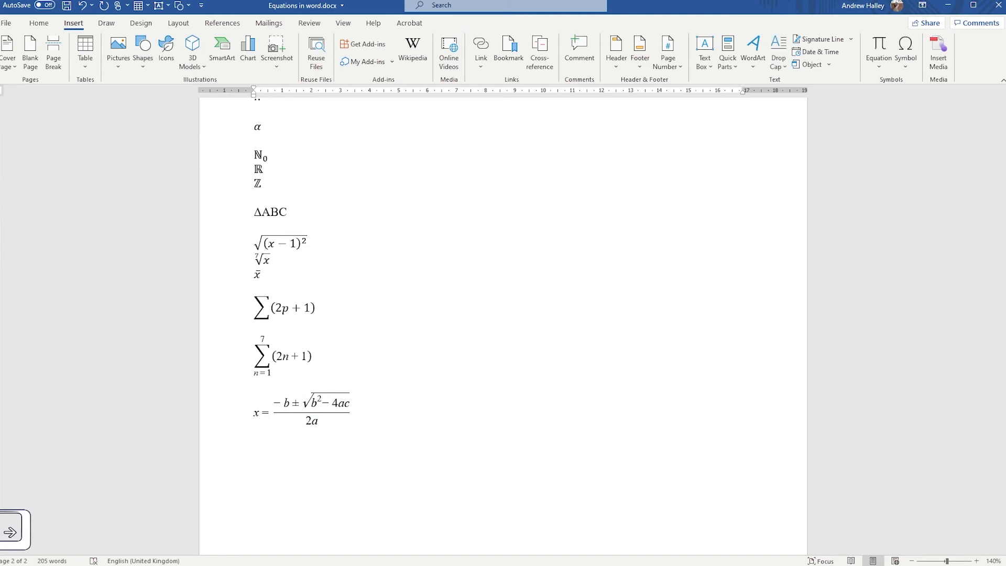
# Try making the b under the square root bold and undo the change
pyautogui.click(317, 403)
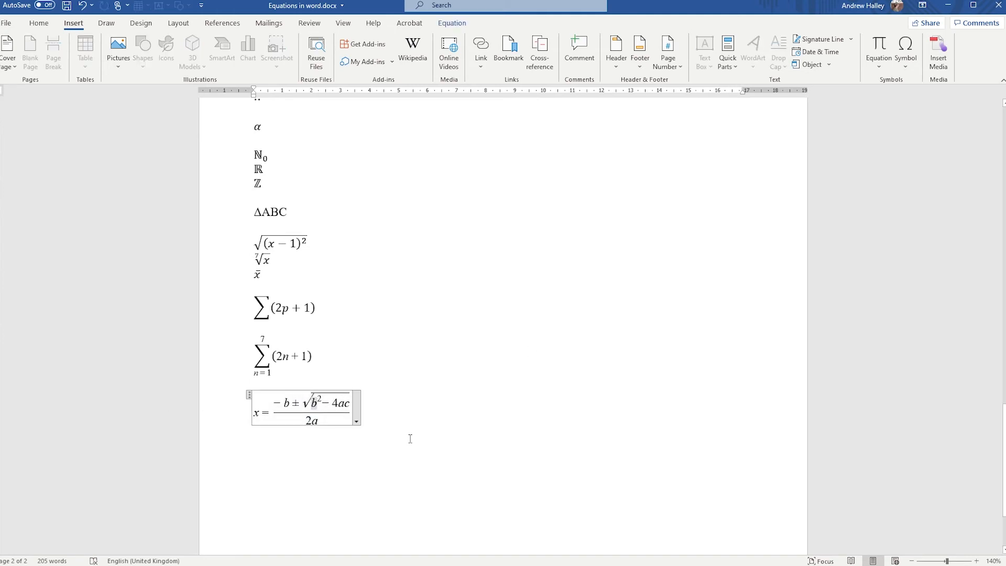
pyautogui.hotkey('ctrl', 'b')
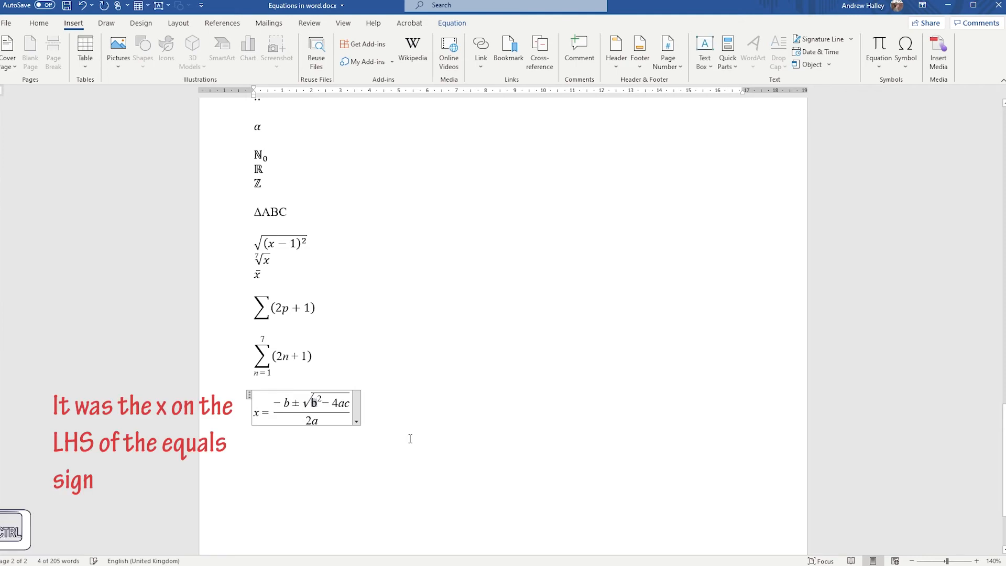
pyautogui.hotkey('ctrl', 'z')
pyautogui.press('Right')
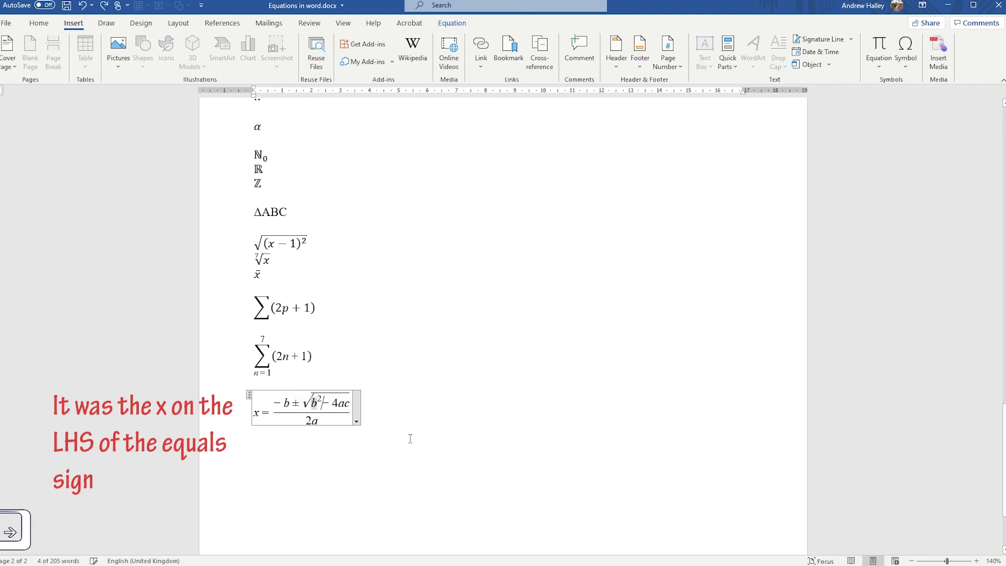
# Try toggling the italics of ac under the square root
pyautogui.hotkey('shift', 'Right')
pyautogui.hotkey('shift', 'Right')
pyautogui.hotkey('shift', 'Right')
pyautogui.hotkey('shift', 'Right')
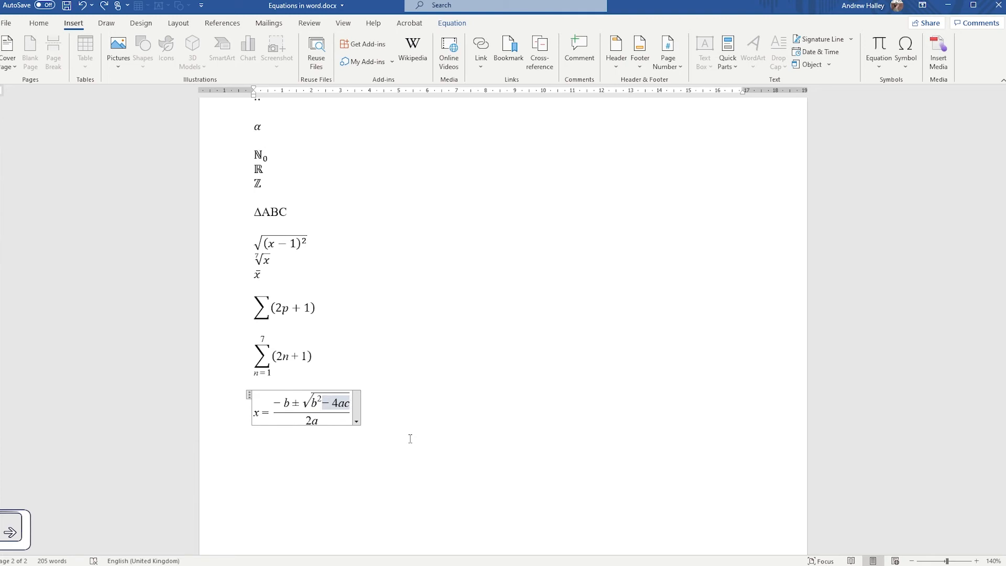
pyautogui.hotkey('ctrl', 'i')
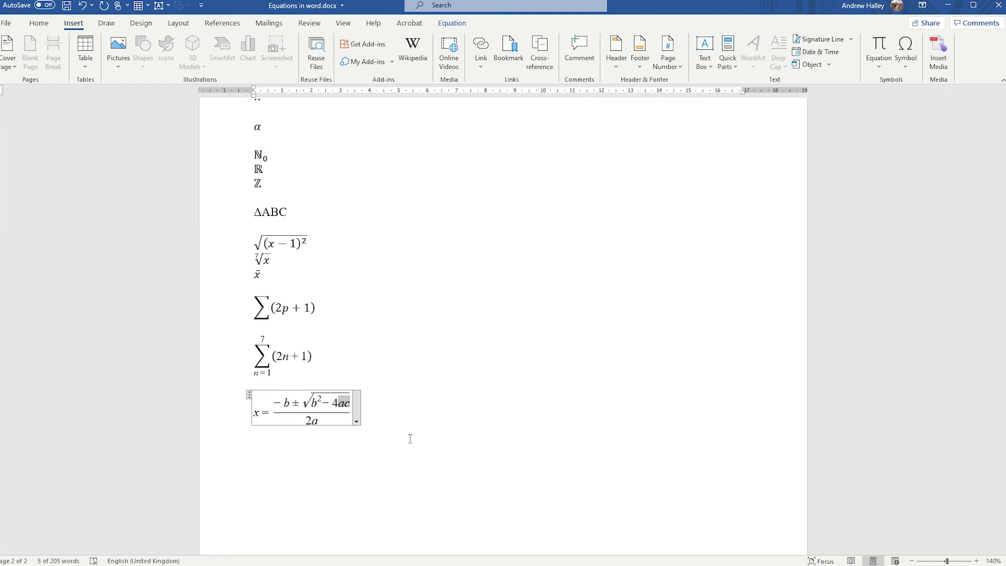
# Leave the quadratic formula and start a new line below it
pyautogui.press('Right')
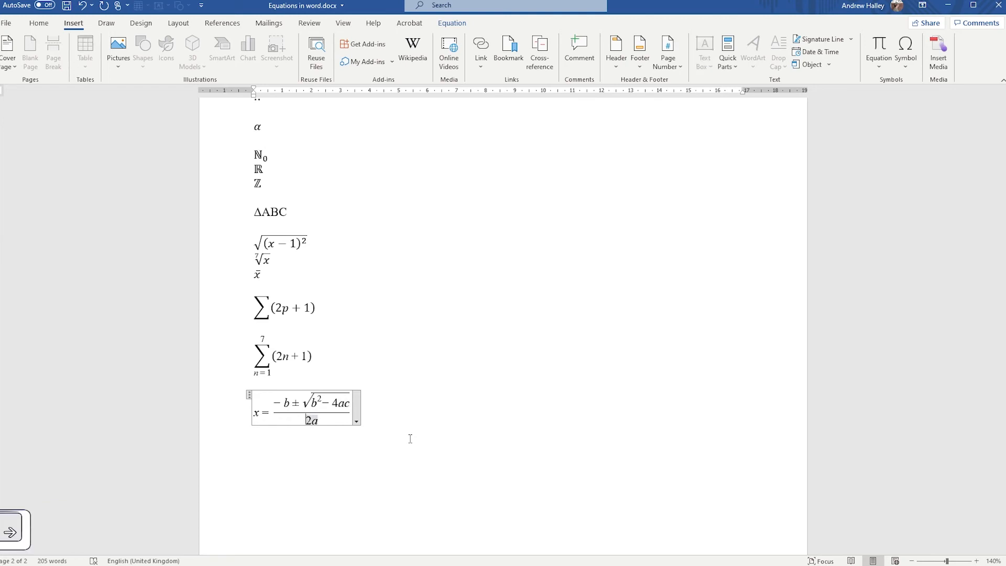
pyautogui.press('Right')
pyautogui.press('Return')
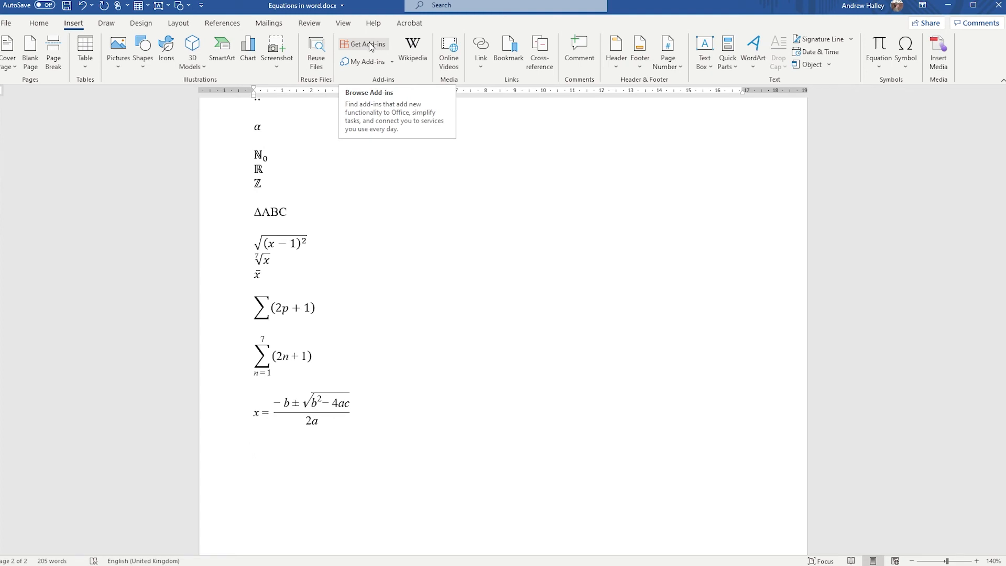
# Search the Office Add-ins store for "mathtype" and close the store without adding anything
pyautogui.click(39, 23)
pyautogui.click(76, 25)
pyautogui.click(355, 46)
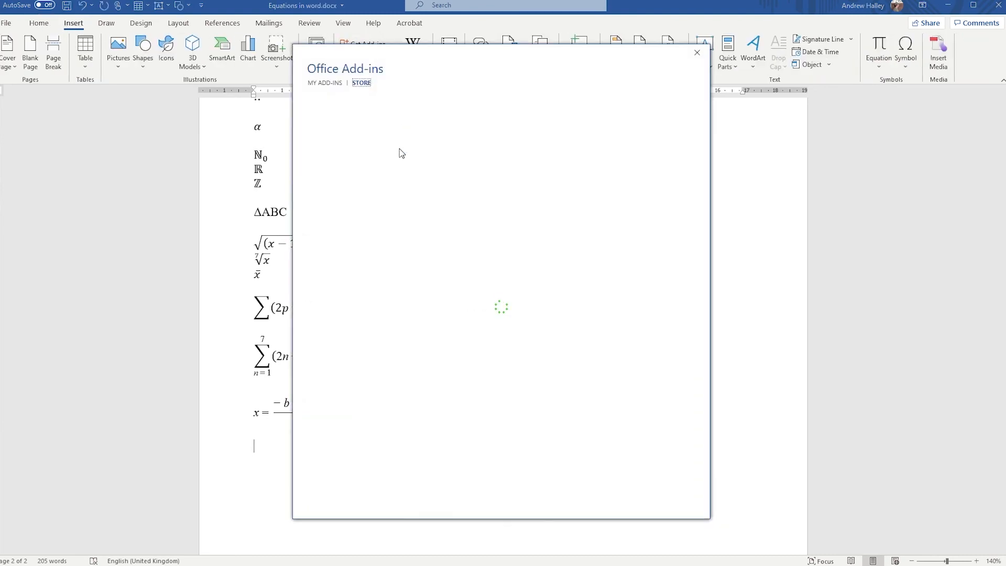
pyautogui.click(360, 130)
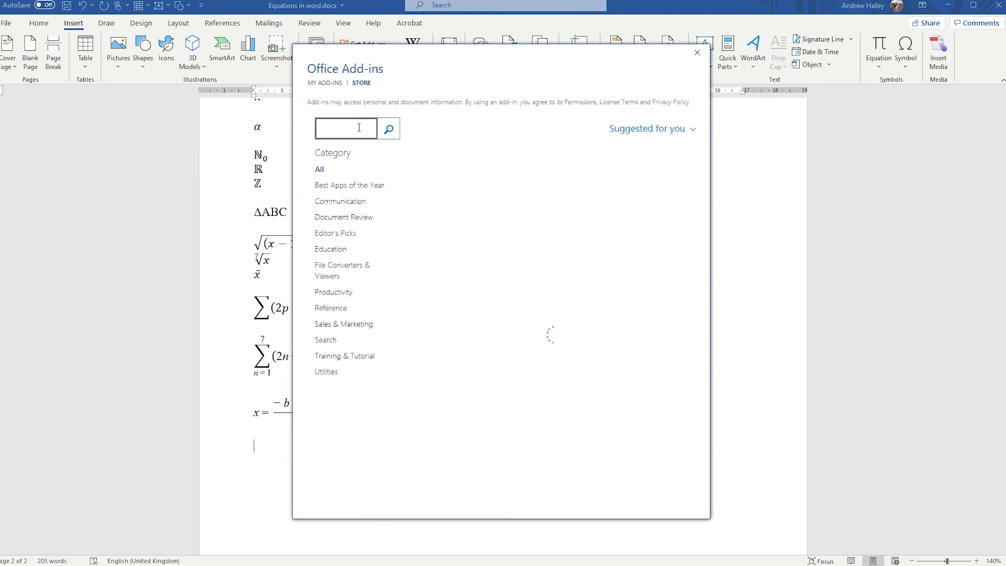
pyautogui.write('mat')
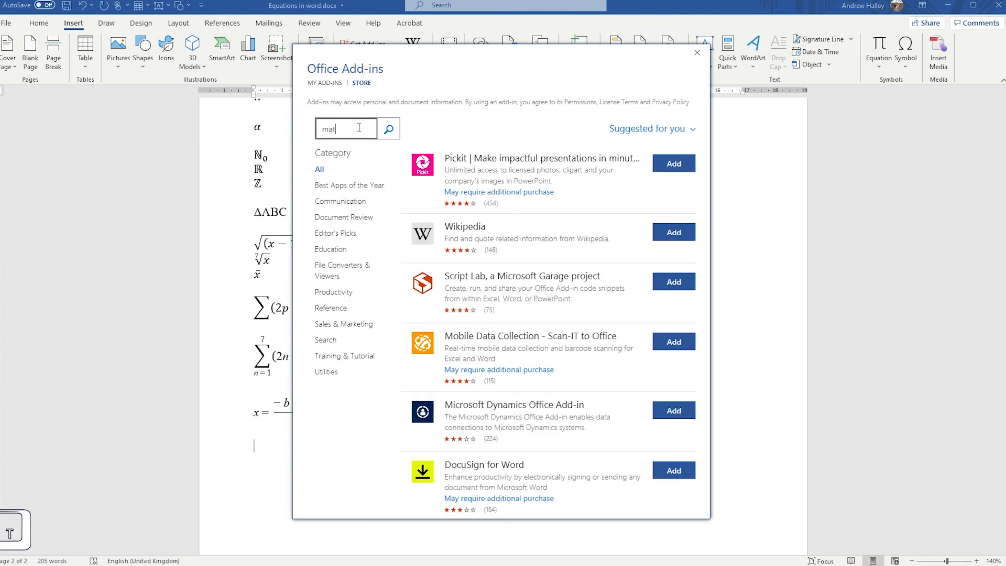
pyautogui.write('htype')
pyautogui.press('Return')
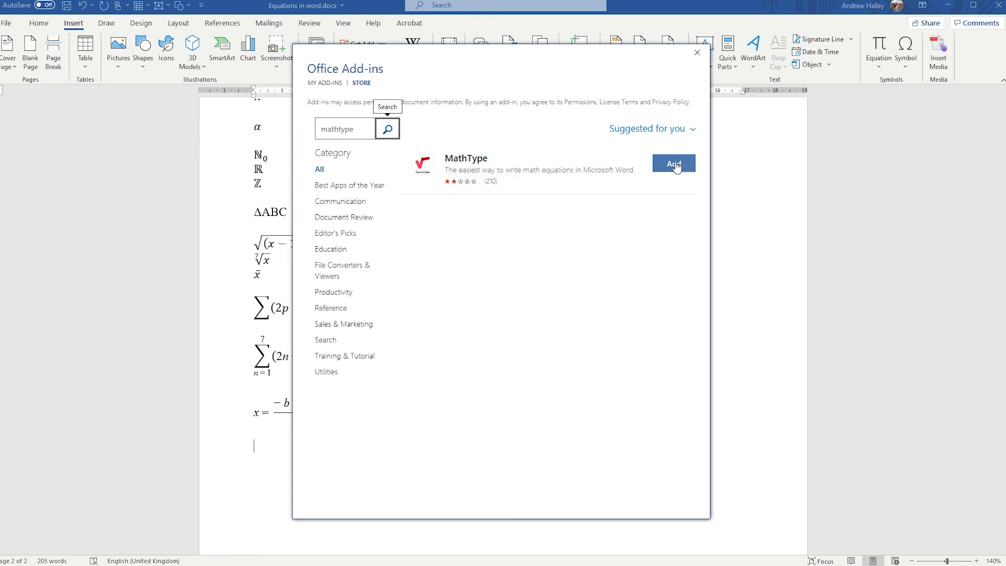
pyautogui.click(697, 53)
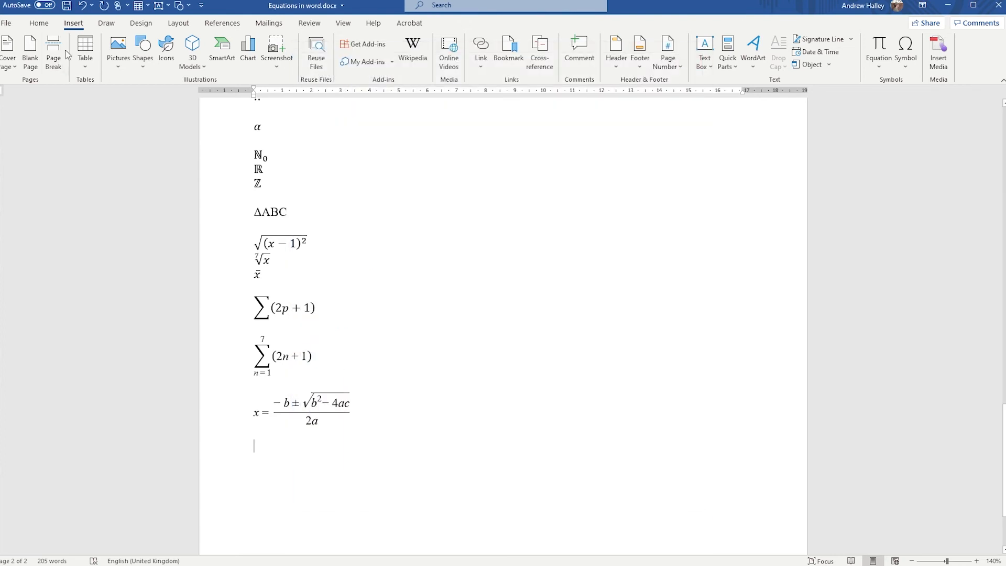
# Open the installed MathType add-in and launch its equation editor
pyautogui.click(54, 26)
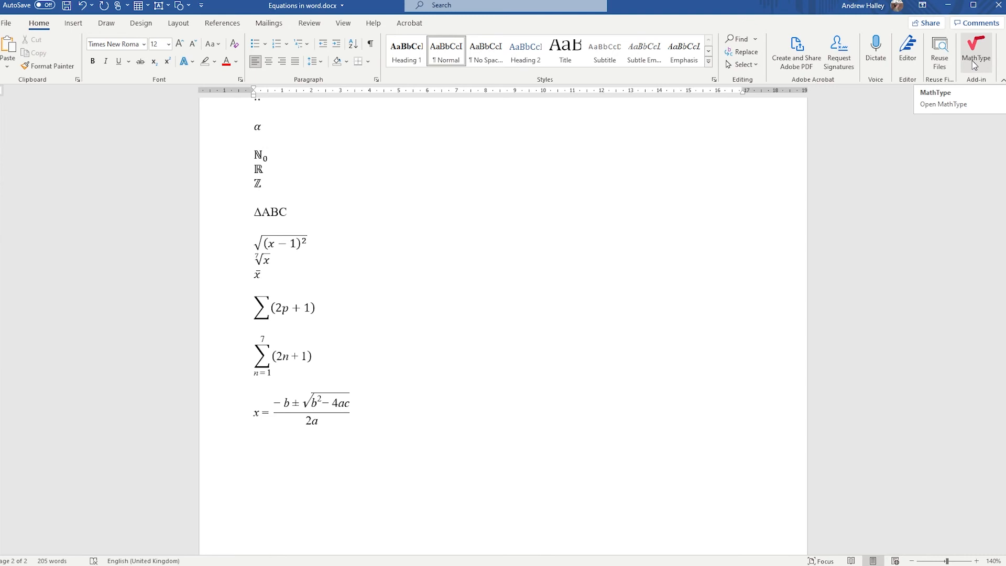
pyautogui.click(972, 61)
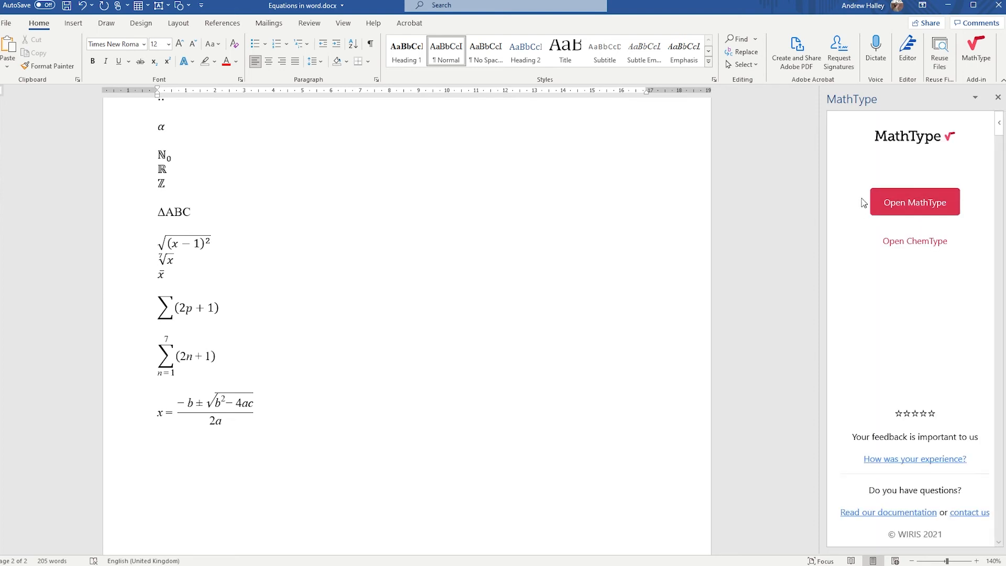
pyautogui.click(913, 209)
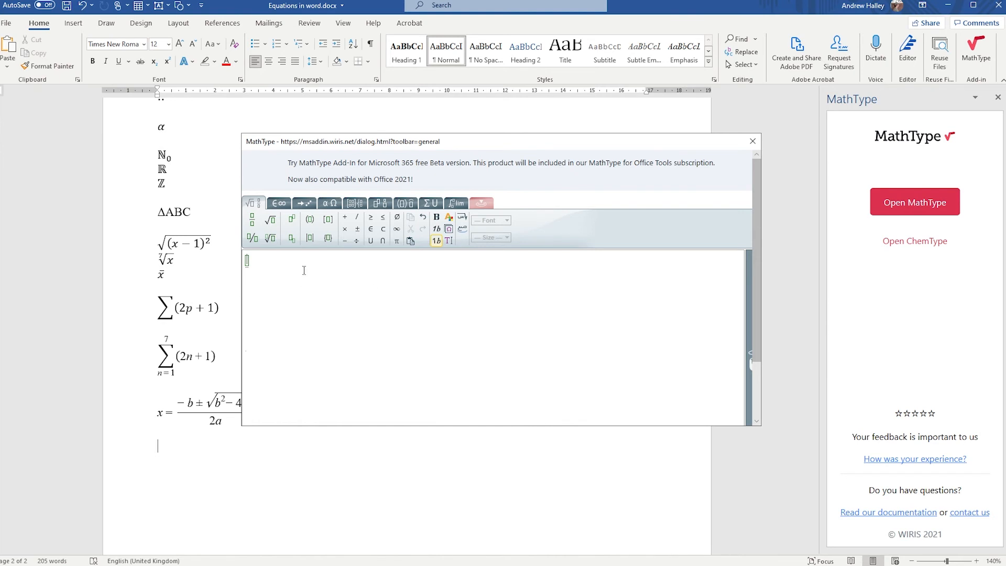
# Enter "x=" in the MathType editor and set its font to Times New Roman
pyautogui.write('x=')
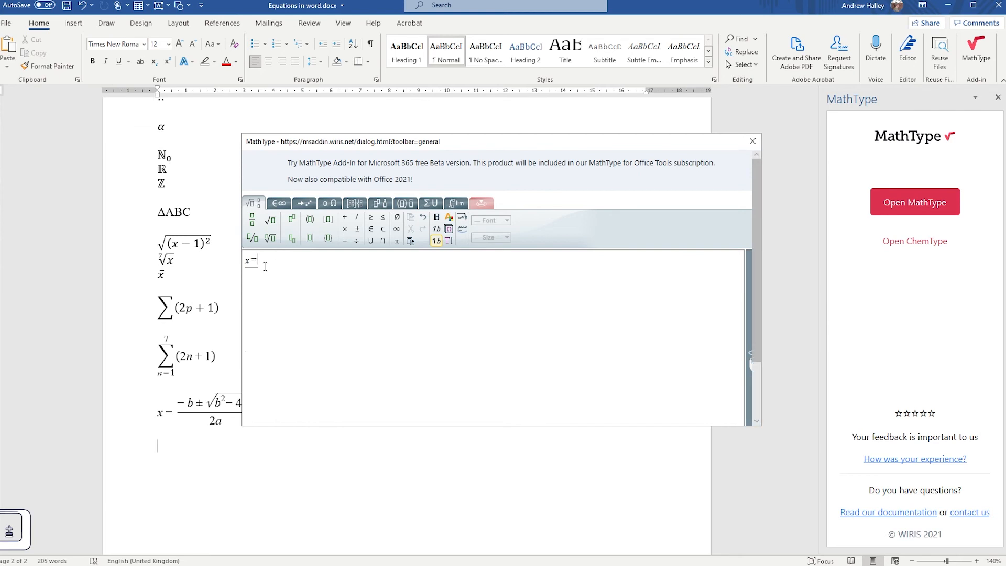
pyautogui.hotkey('ctrl', 'a')
pyautogui.click(498, 226)
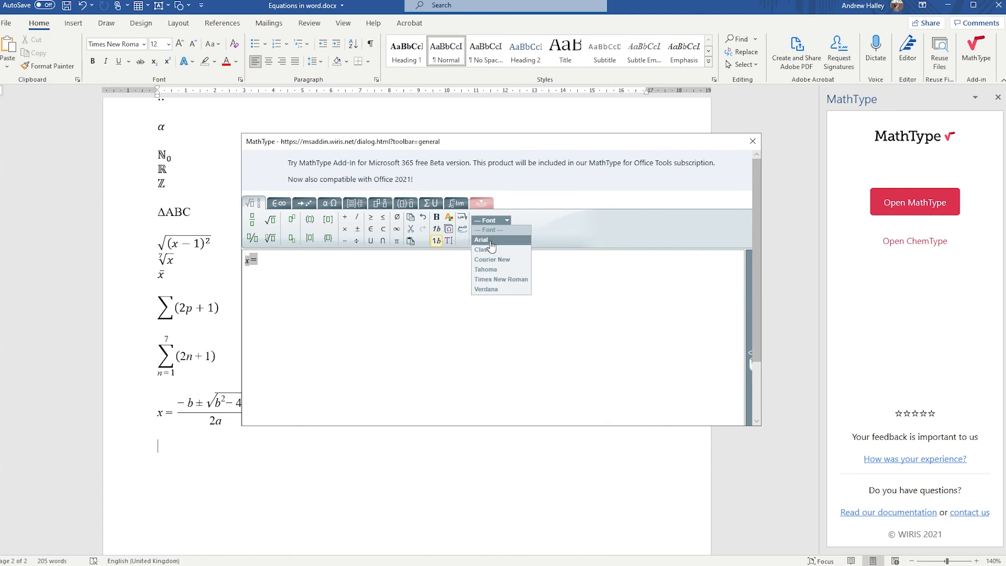
pyautogui.click(507, 279)
pyautogui.click(490, 281)
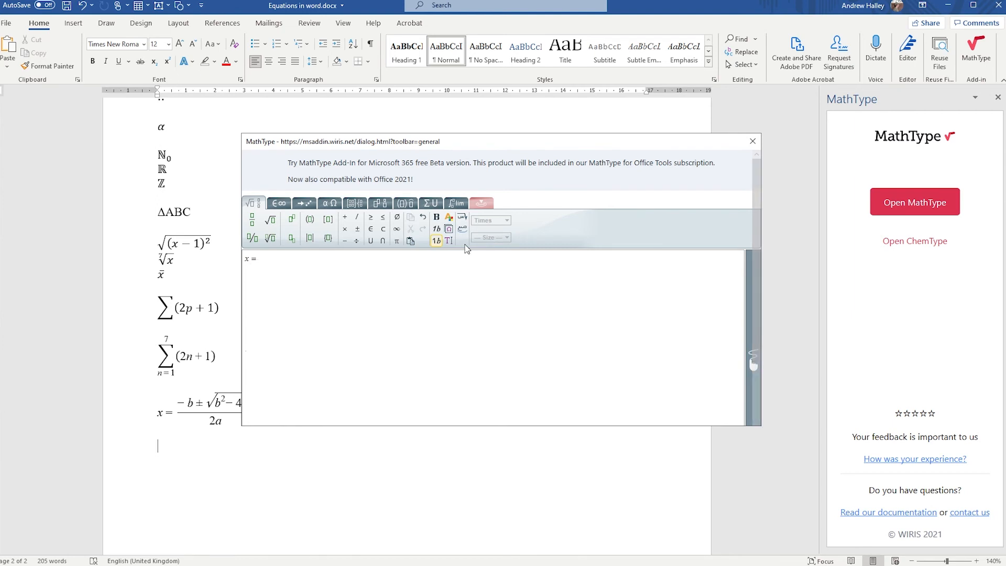
# Add a fraction after "x=" in the MathType editor and enter "−b±" in its numerator
pyautogui.click(252, 219)
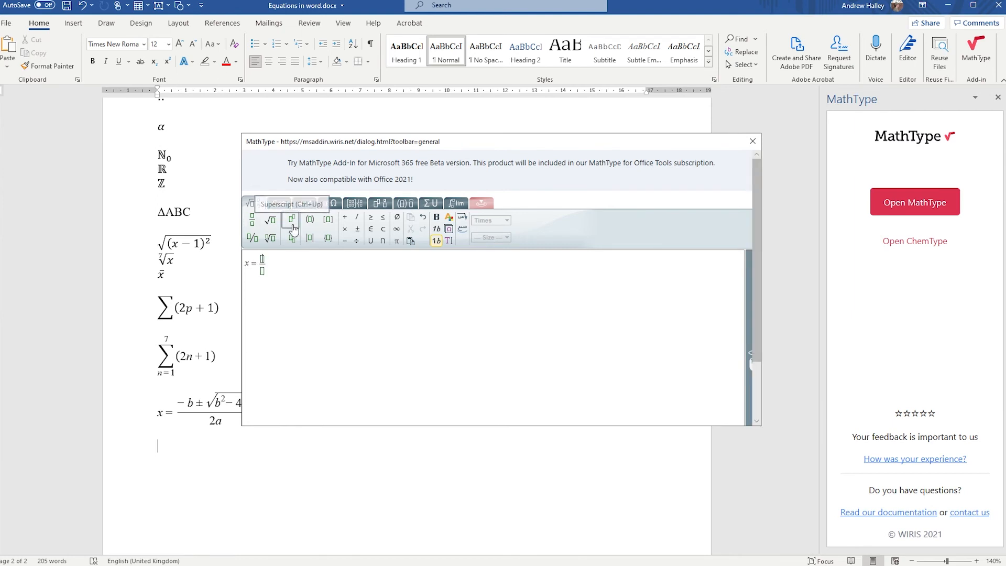
pyautogui.write('-b+-')
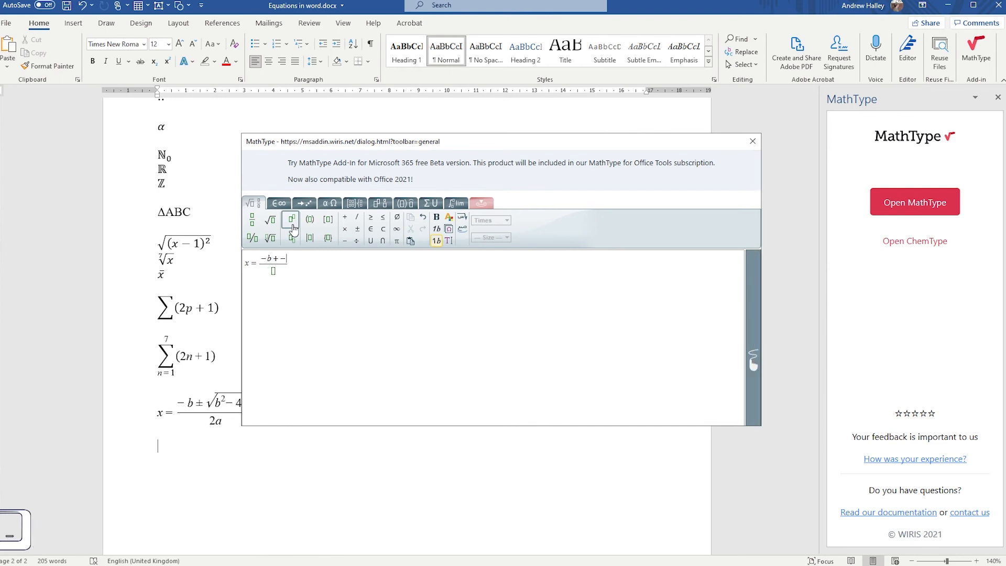
pyautogui.press('BackSpace')
pyautogui.press('BackSpace')
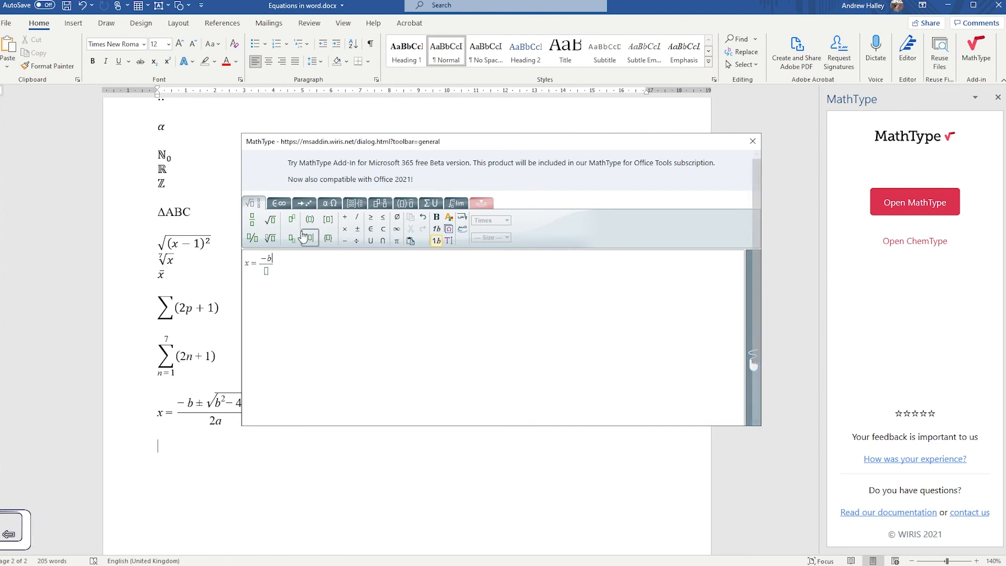
pyautogui.click(279, 203)
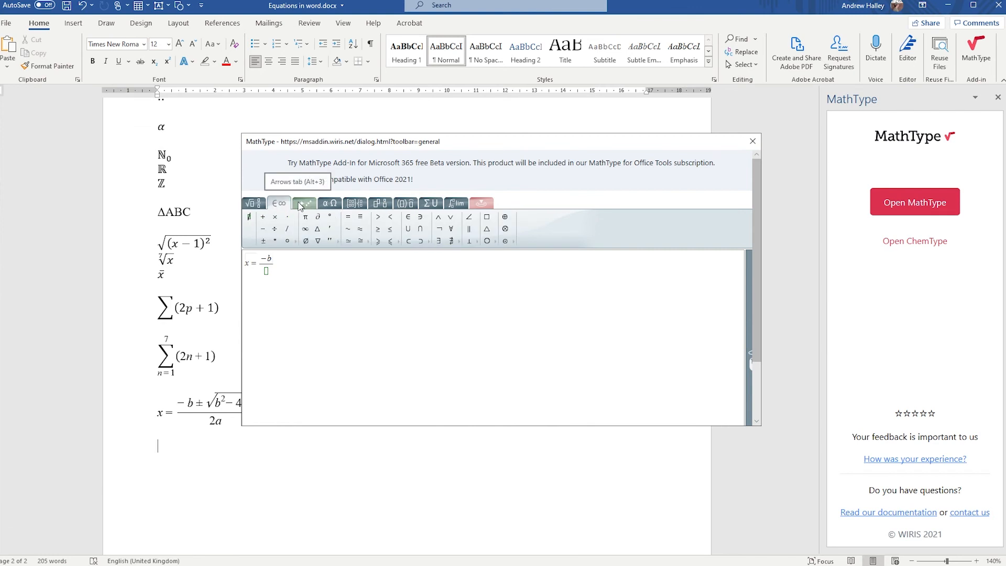
pyautogui.click(263, 240)
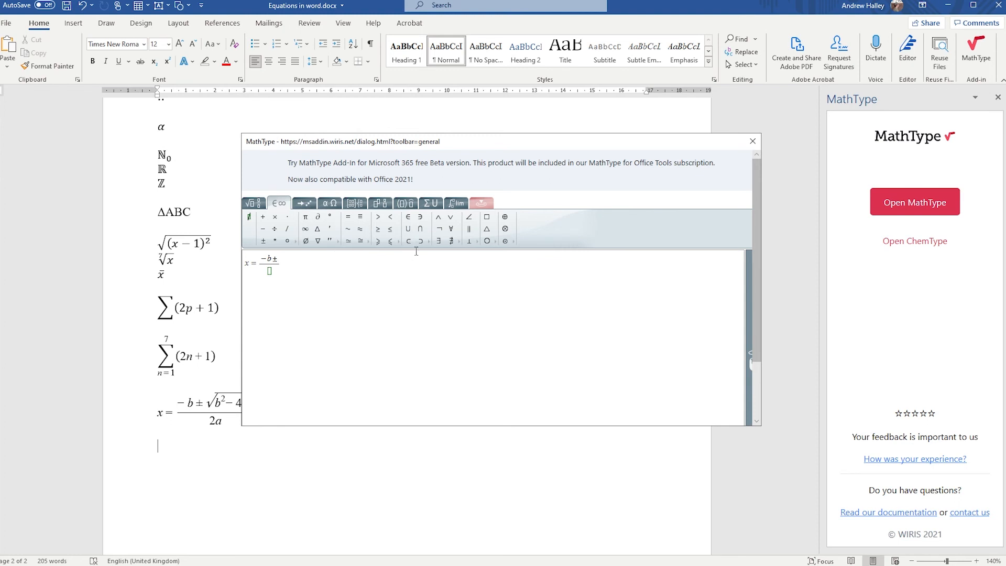
# Add a square root after the ± sign in the numerator and fill it with b²−4ac
pyautogui.click(254, 203)
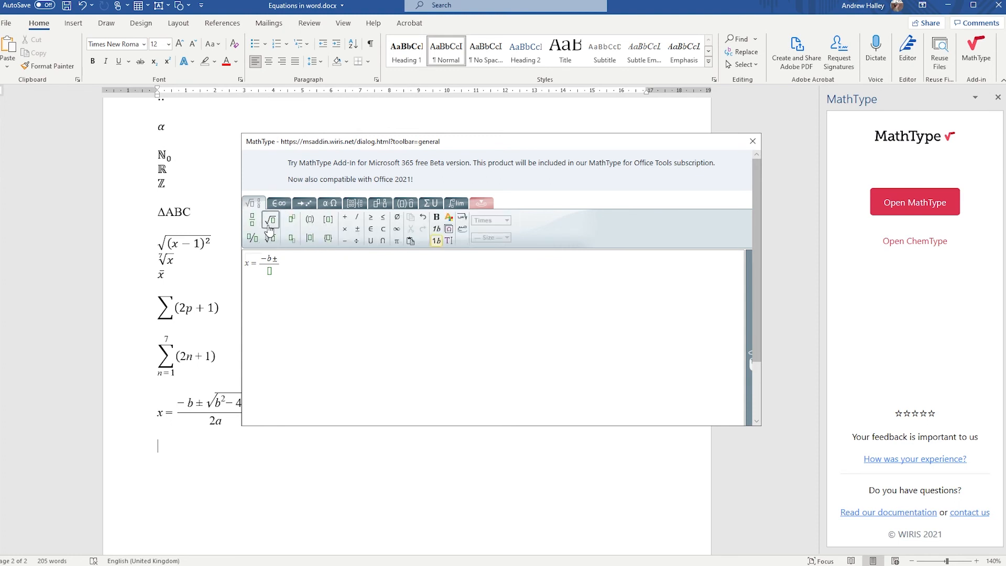
pyautogui.click(269, 221)
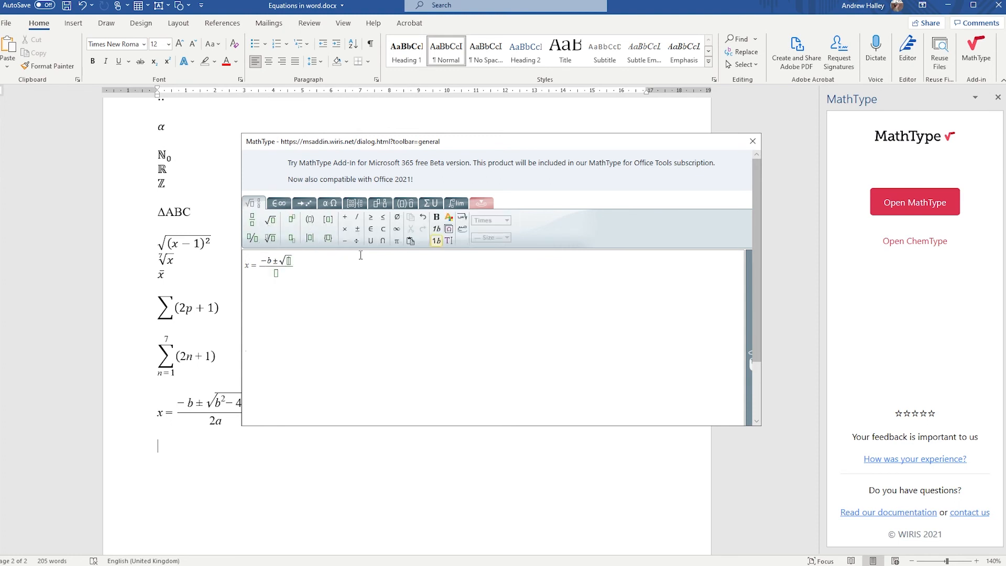
pyautogui.write('b')
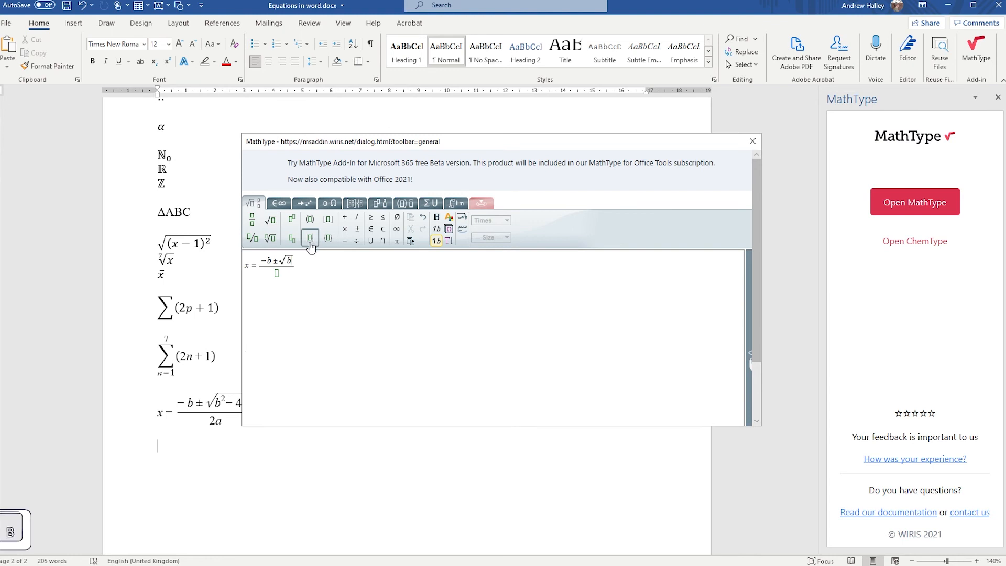
pyautogui.click(292, 220)
pyautogui.write('2')
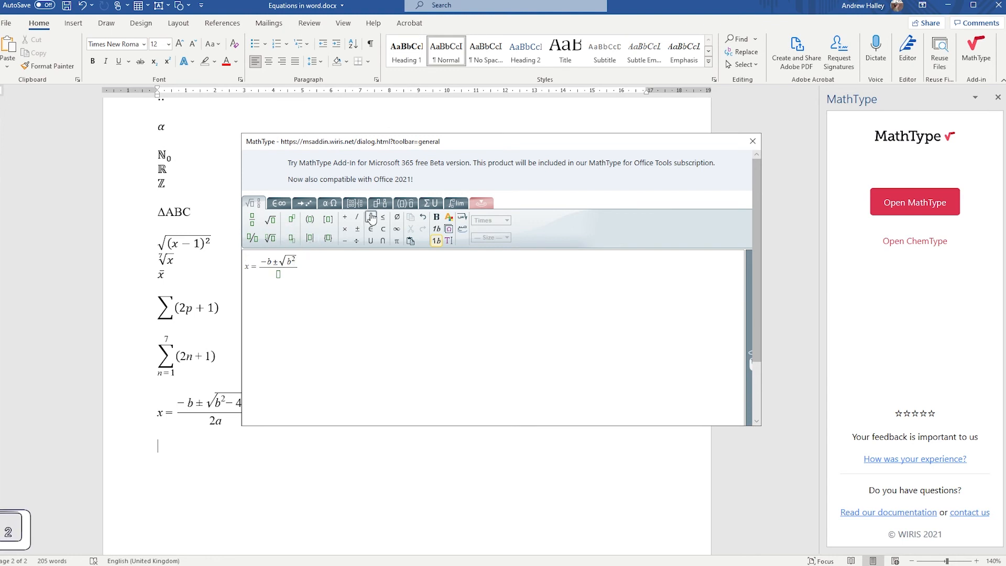
pyautogui.press('Right')
pyautogui.write('4')
pyautogui.press('BackSpace')
pyautogui.write('-')
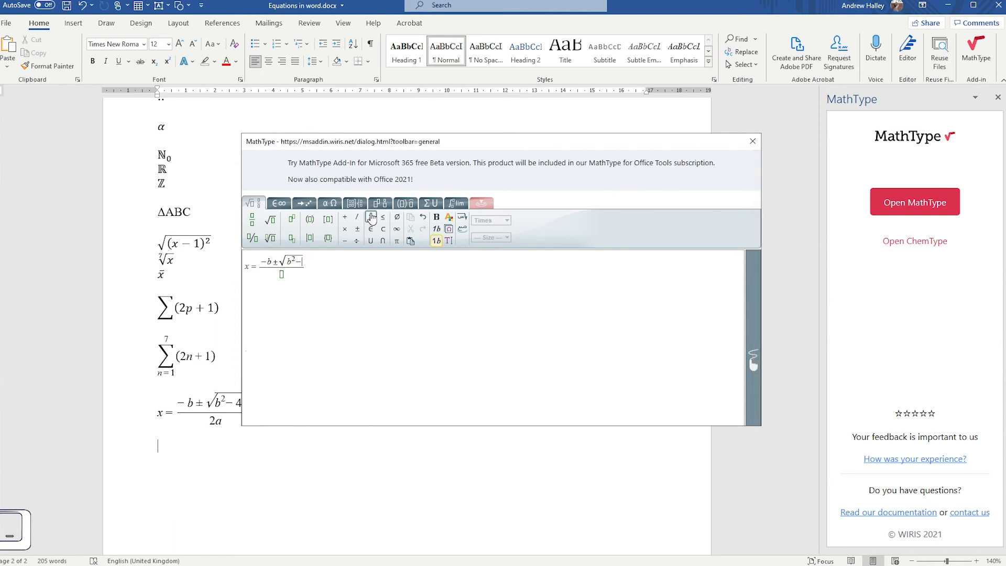
pyautogui.write('4ac')
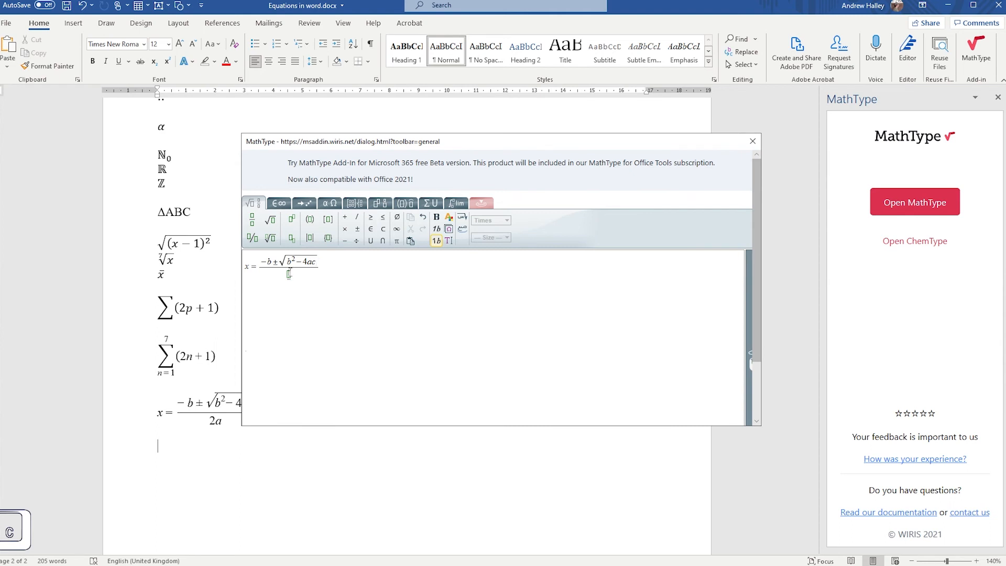
# Enter "2a" as the denominator and insert the finished MathType formula into the document
pyautogui.press('Tab')
pyautogui.write('2a')
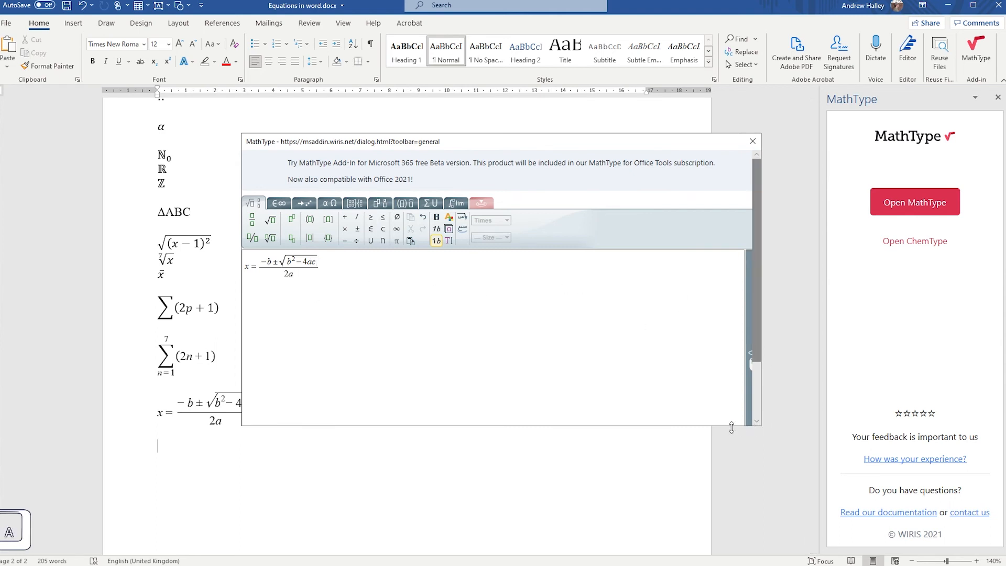
pyautogui.moveTo(728, 425); pyautogui.dragTo(729, 523)
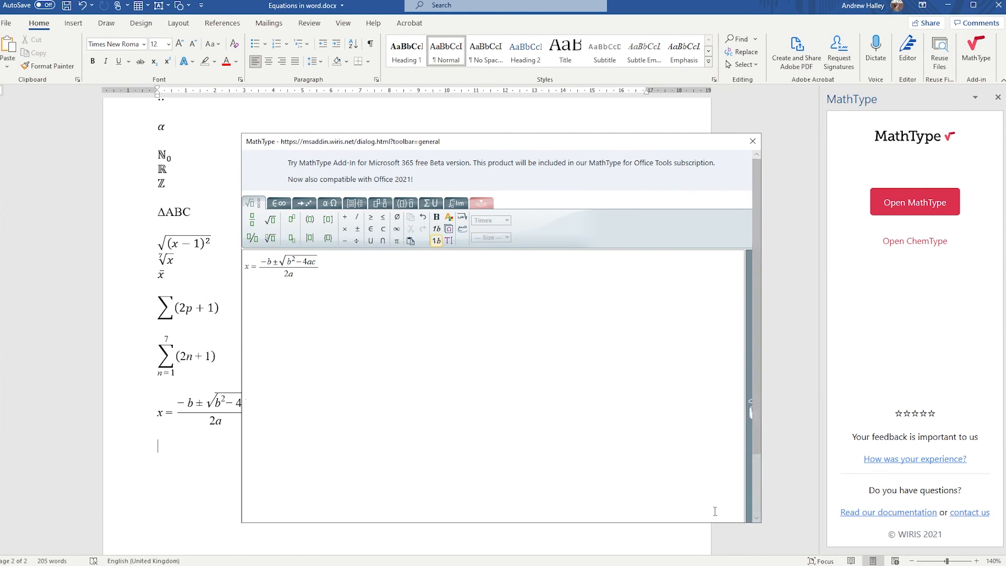
pyautogui.moveTo(756, 442); pyautogui.dragTo(767, 512)
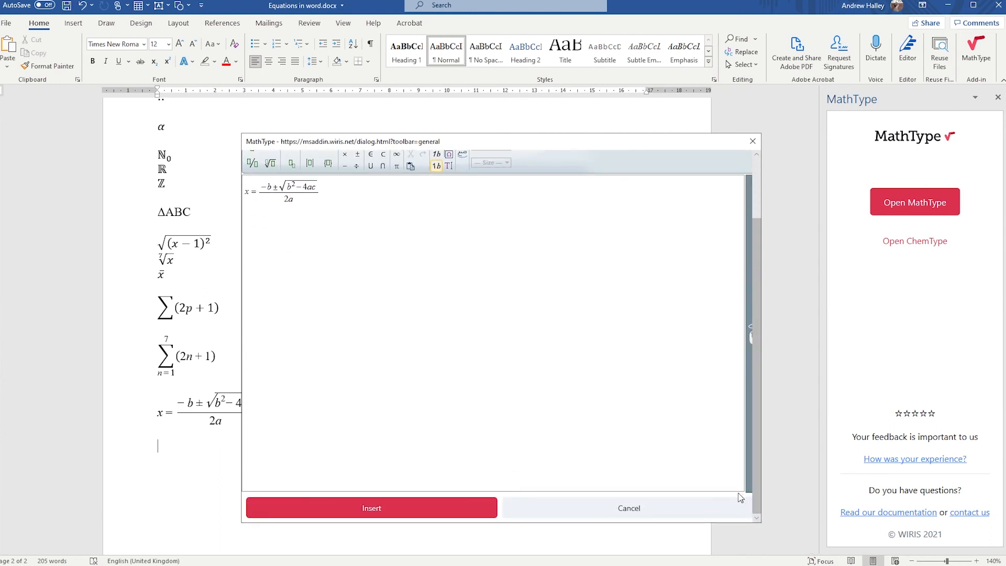
pyautogui.click(371, 510)
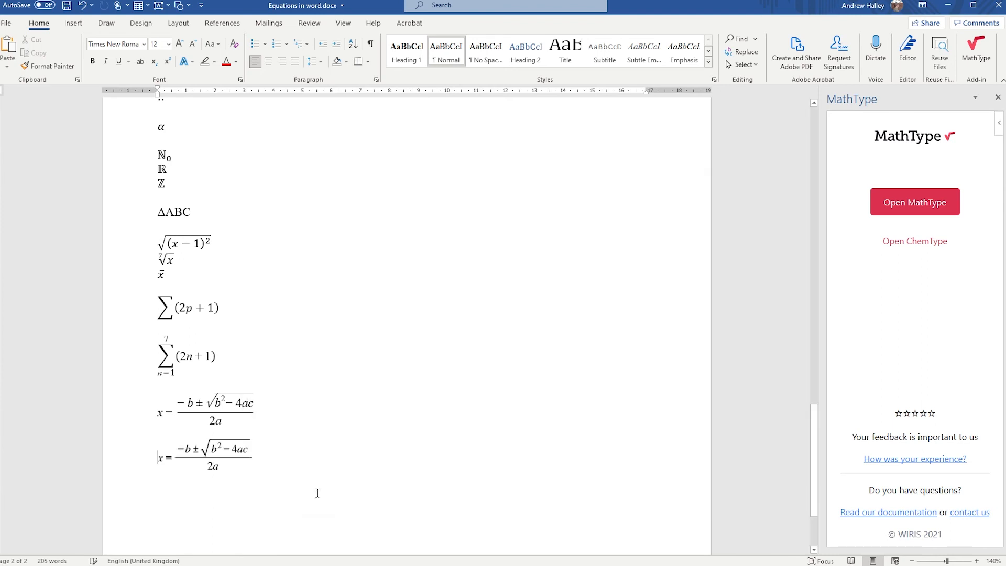
# Select the inserted formula and examine its layout options without changing them
pyautogui.click(220, 468)
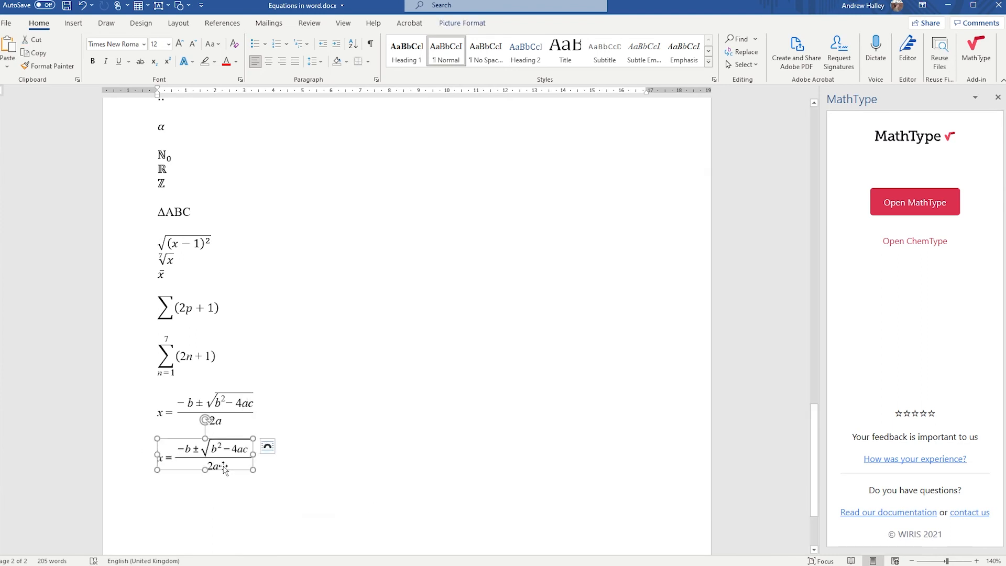
pyautogui.click(267, 446)
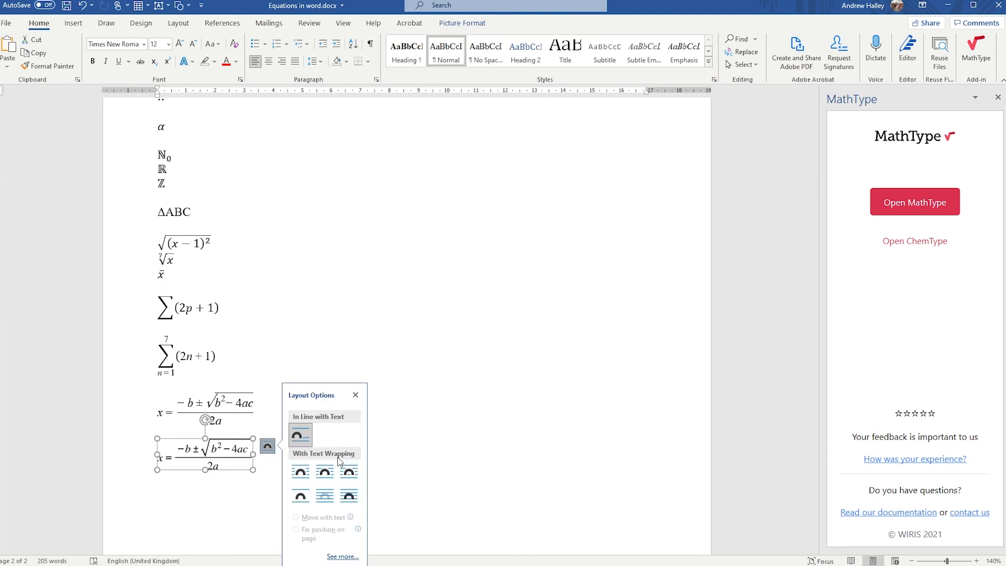
pyautogui.click(505, 452)
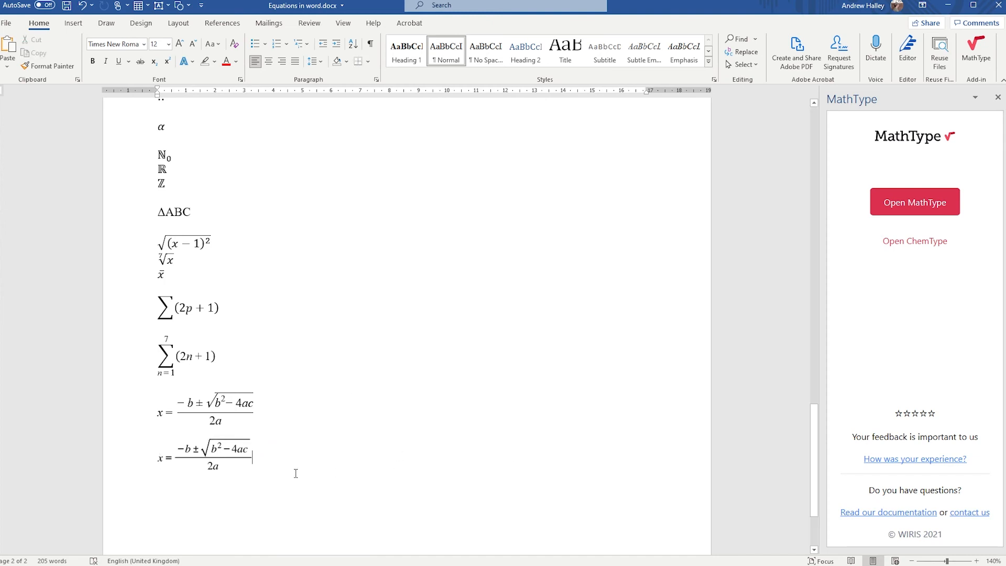
pyautogui.click(193, 468)
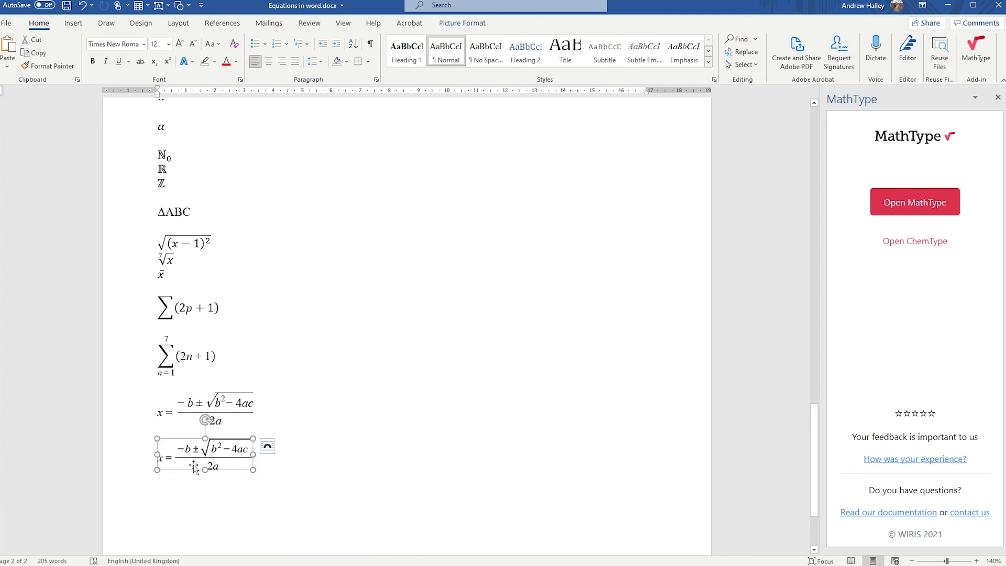
pyautogui.press('BackSpace')
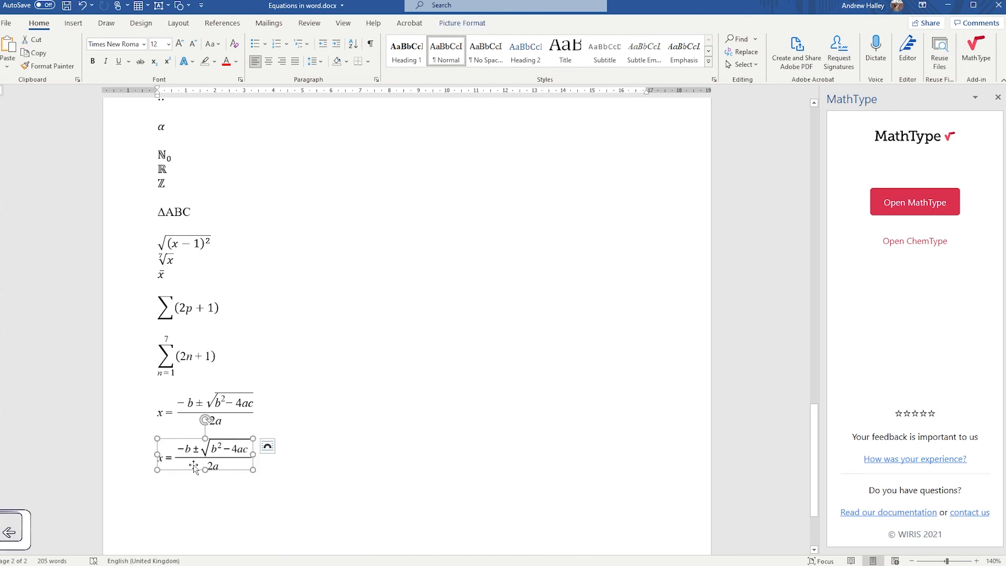
pyautogui.click(294, 433)
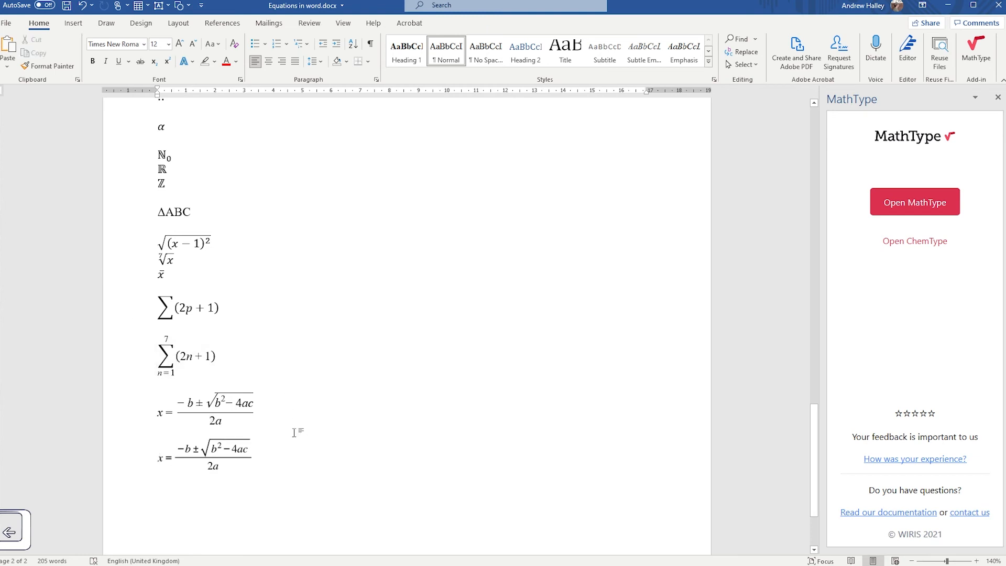
# Write "The quadratic formula is" before the MathType formula and add a full stop after it
pyautogui.press('Down')
pyautogui.press('shift')
pyautogui.write('The quadratic')
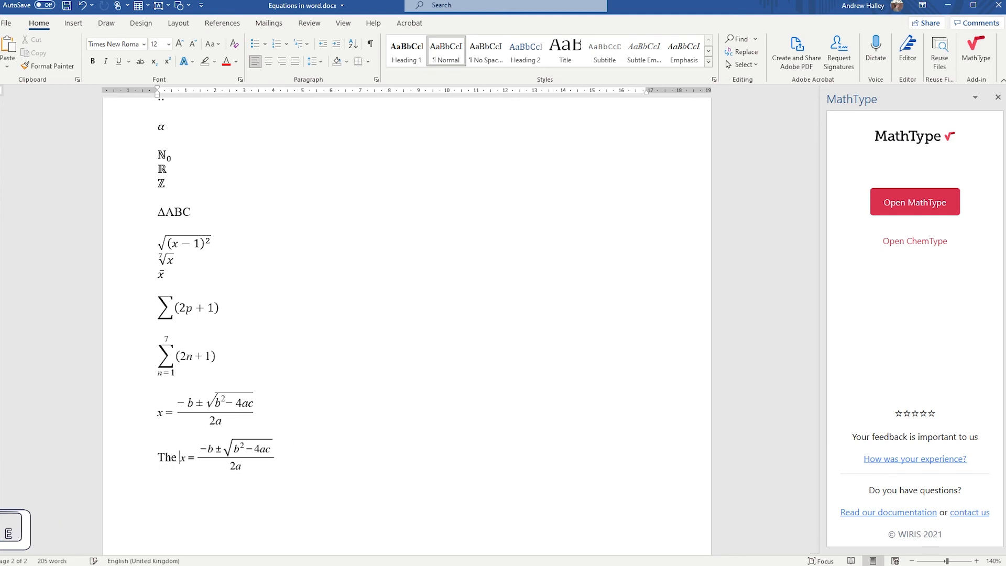
pyautogui.write(' formula is')
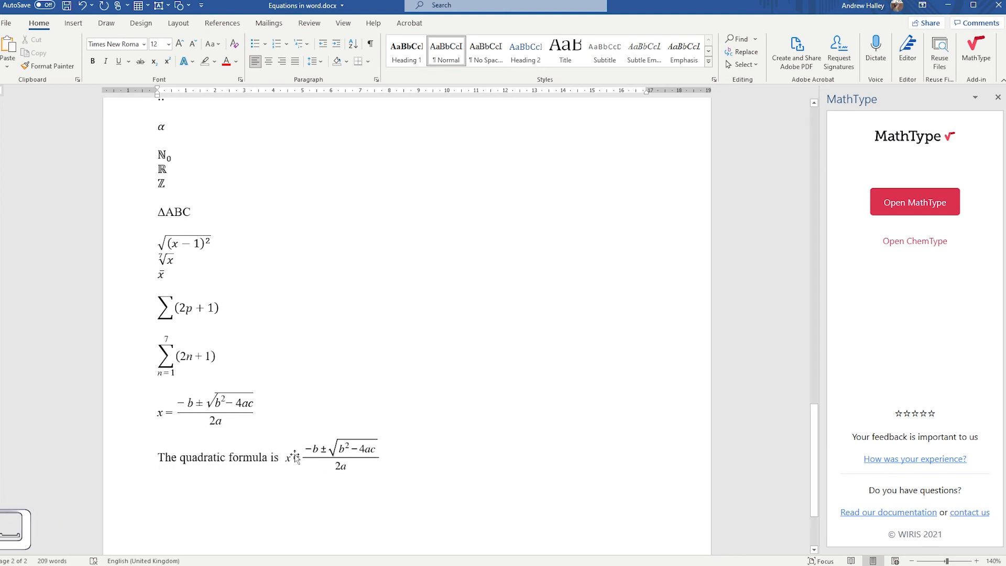
pyautogui.press('Right')
pyautogui.write('.')
# Select the formula in the sentence and view its picture formatting options
pyautogui.click(339, 462)
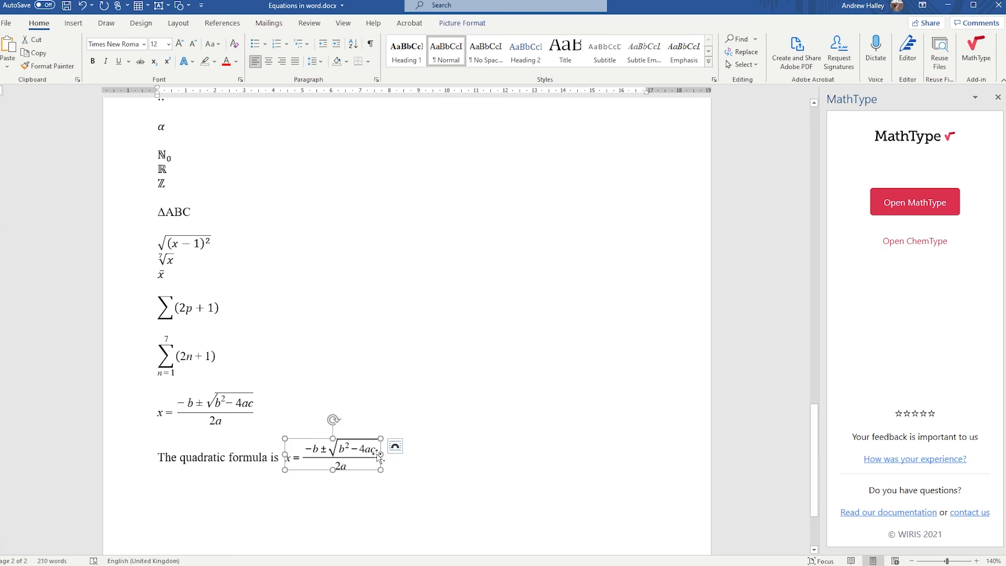
pyautogui.click(451, 443)
pyautogui.click(312, 465)
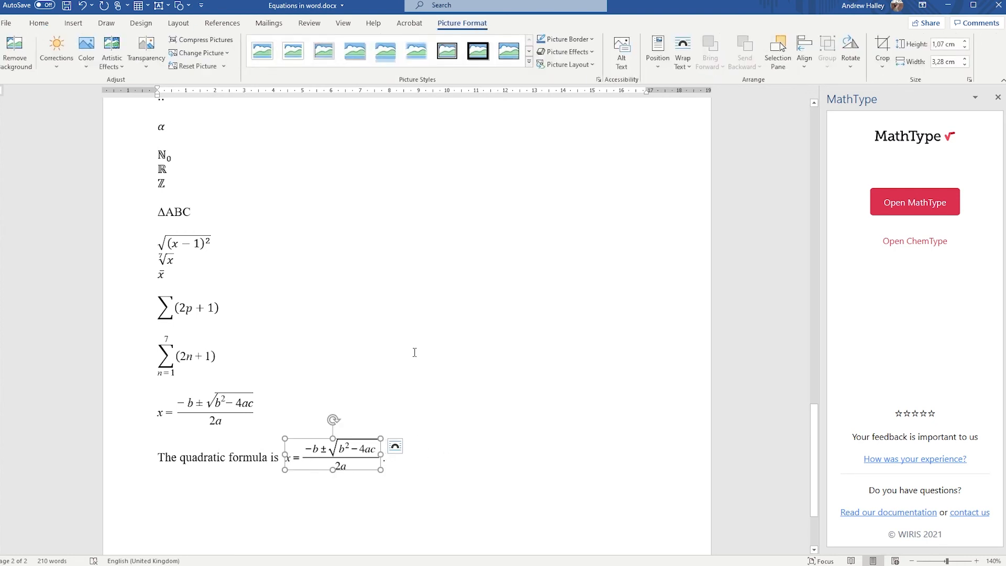
pyautogui.click(439, 419)
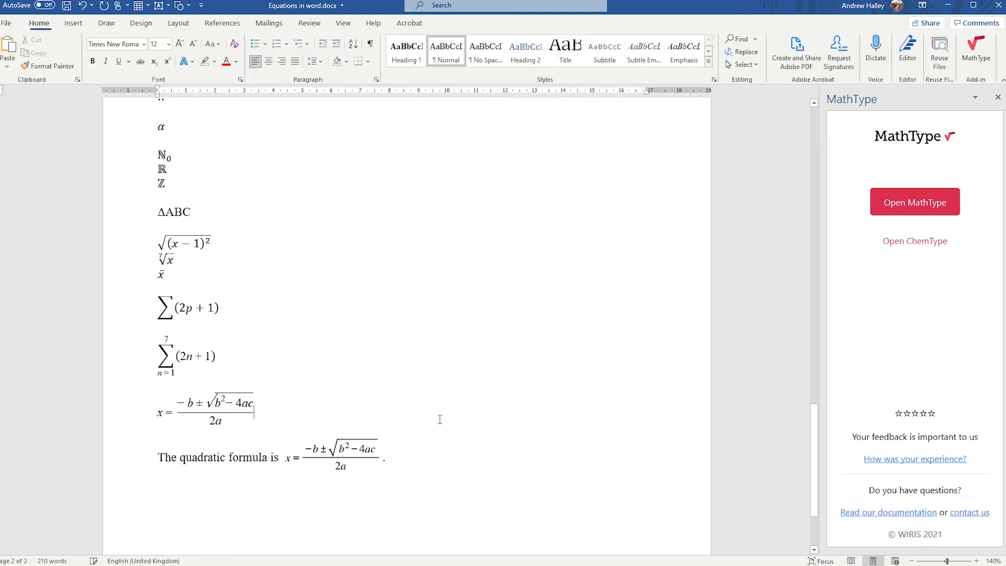
# Reopen the sentence's formula in MathType and replace both b terms in the numerator with (2)
pyautogui.click(346, 455)
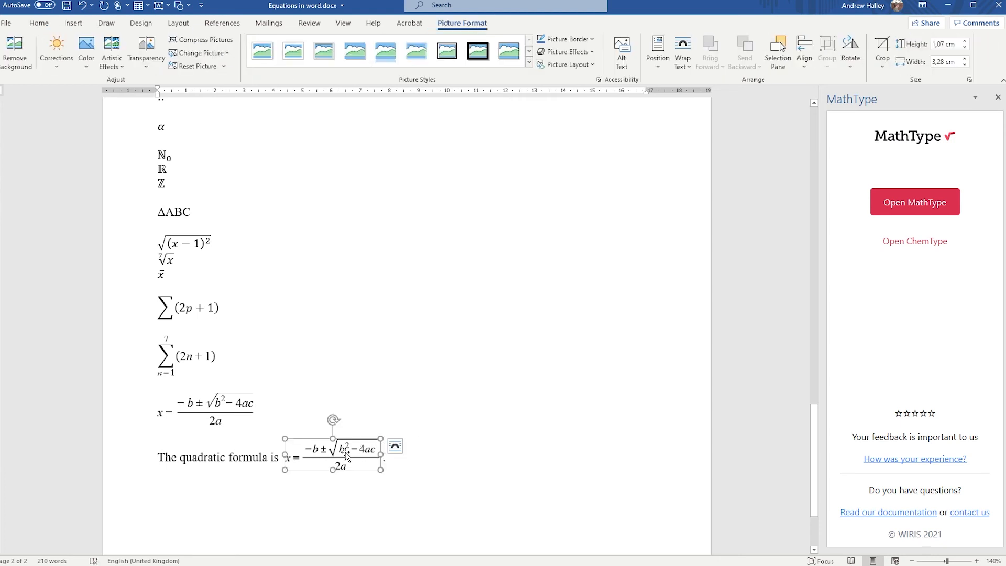
pyautogui.click(897, 212)
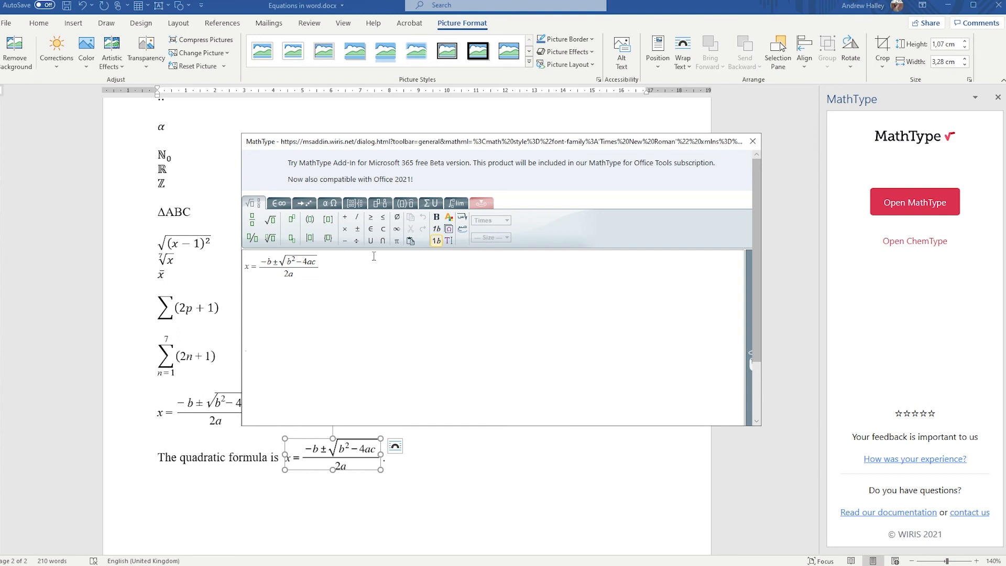
pyautogui.press('BackSpace')
pyautogui.write('(2')
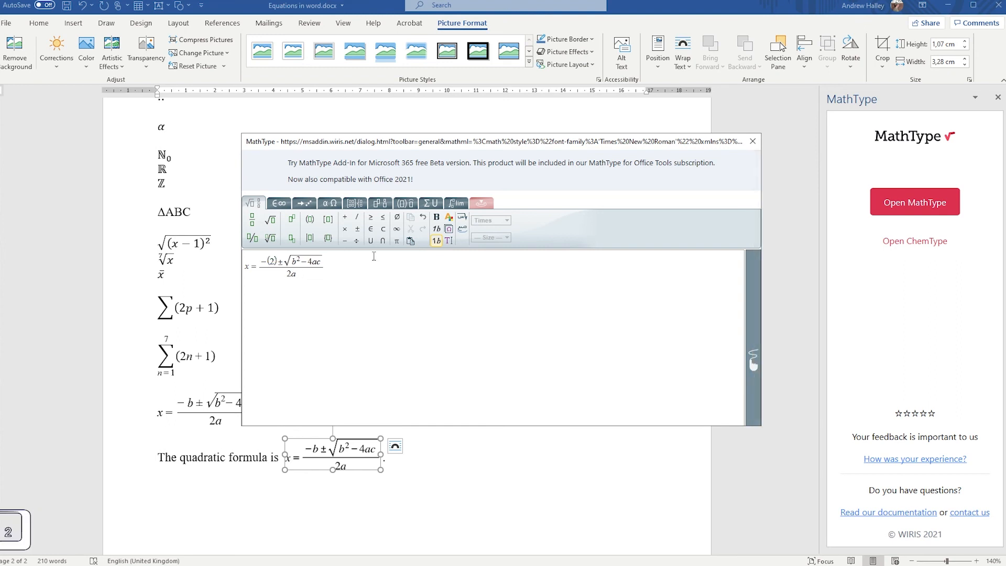
pyautogui.press('Right')
pyautogui.press('Right')
pyautogui.press('Right')
pyautogui.press('BackSpace')
pyautogui.write('(2)')
# Edit the last term under the square root to read "4a+(1)(5)"
pyautogui.press('Right')
pyautogui.press('Right')
pyautogui.press('Right')
pyautogui.press('Right')
pyautogui.press('Right')
pyautogui.press('Right')
pyautogui.press('Right')
pyautogui.press('BackSpace')
pyautogui.write('+(1)')
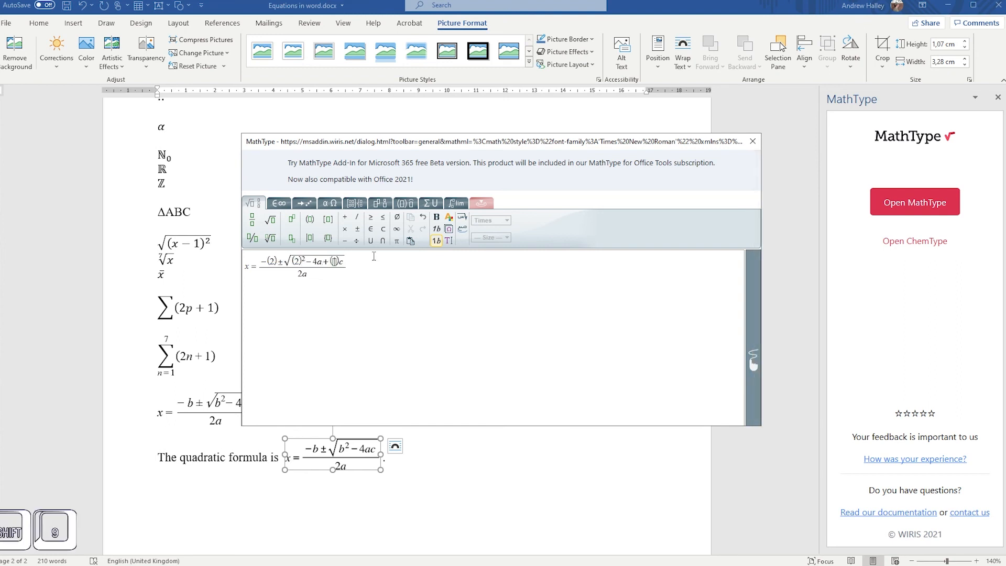
pyautogui.write('(5)')
# Replace the a in the denominator with (1) and insert the updated formula into the sentence
pyautogui.press('Down')
pyautogui.press('BackSpace')
pyautogui.write('(1)')
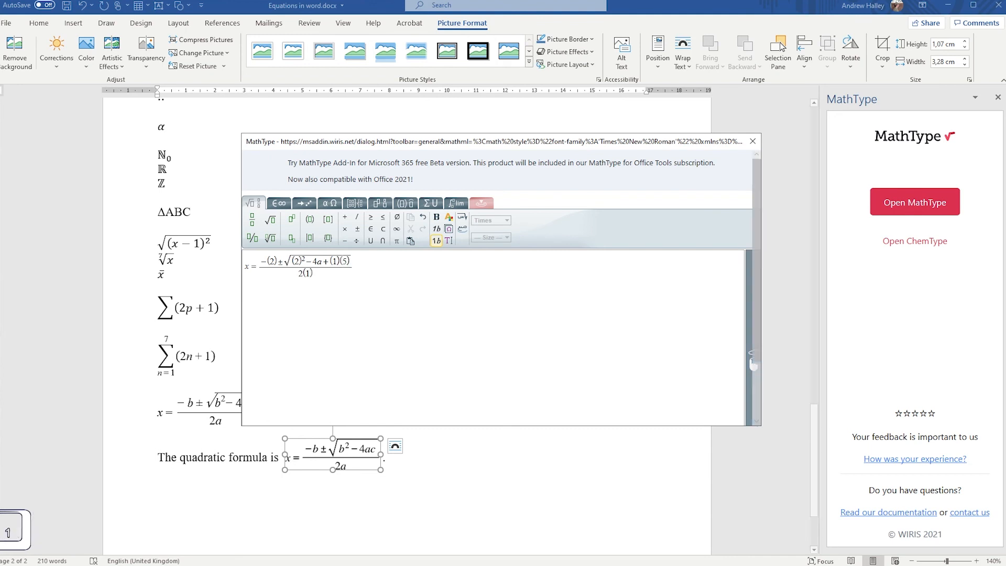
pyautogui.scroll(-2, 744, 351)
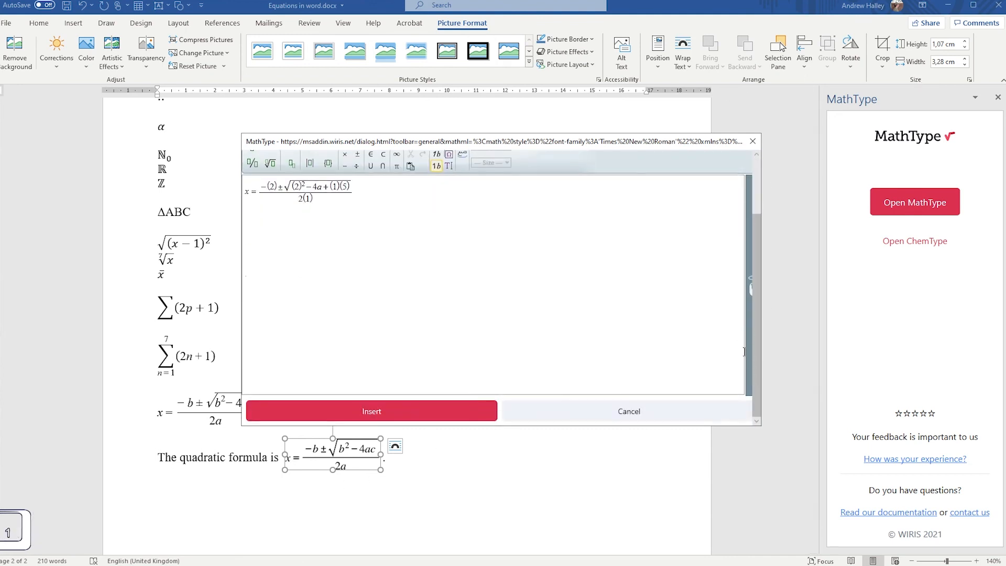
pyautogui.click(394, 418)
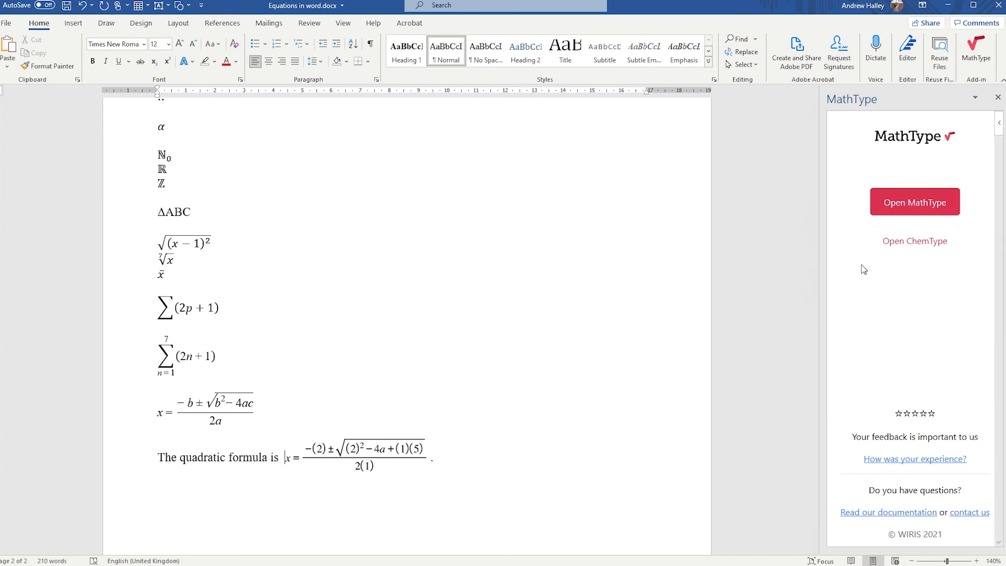
# Open a new MathType equation and add the long division template used in the United States and Great Britain
pyautogui.click(977, 64)
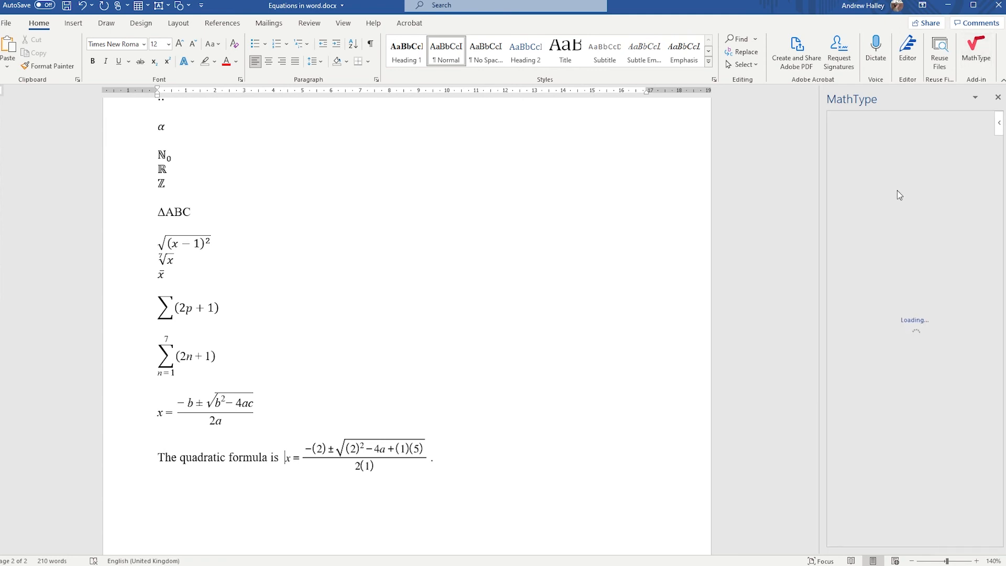
pyautogui.click(915, 202)
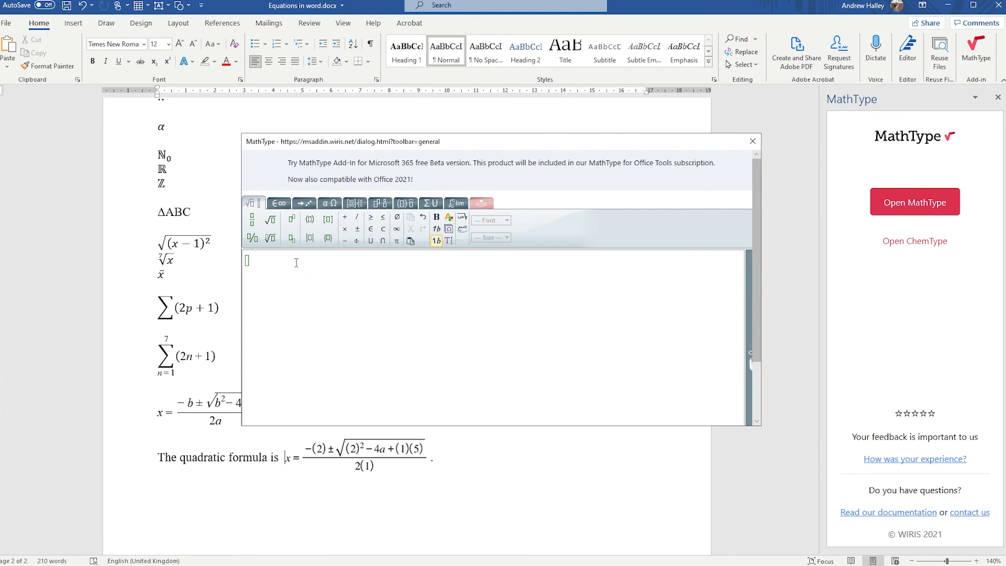
pyautogui.click(348, 206)
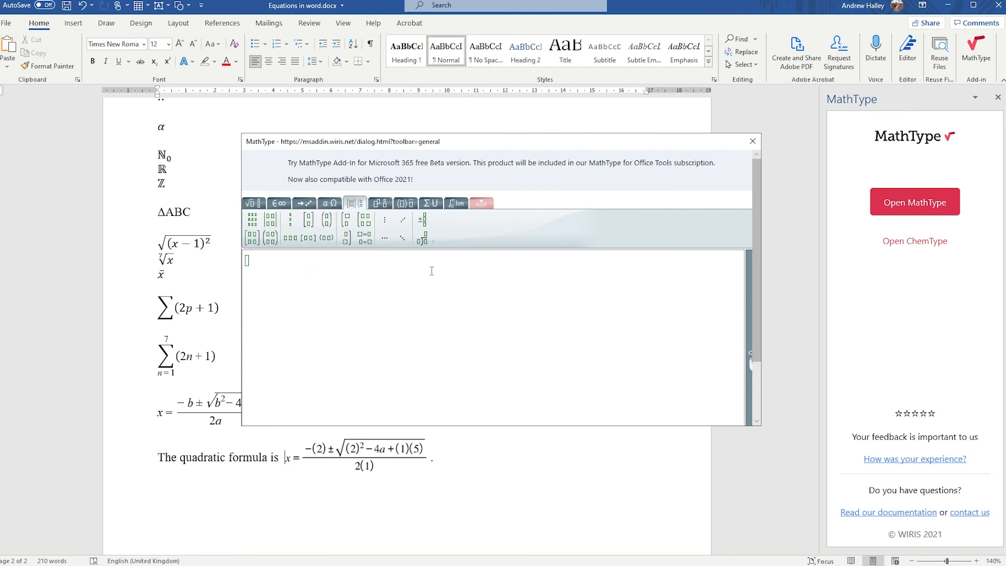
pyautogui.click(424, 241)
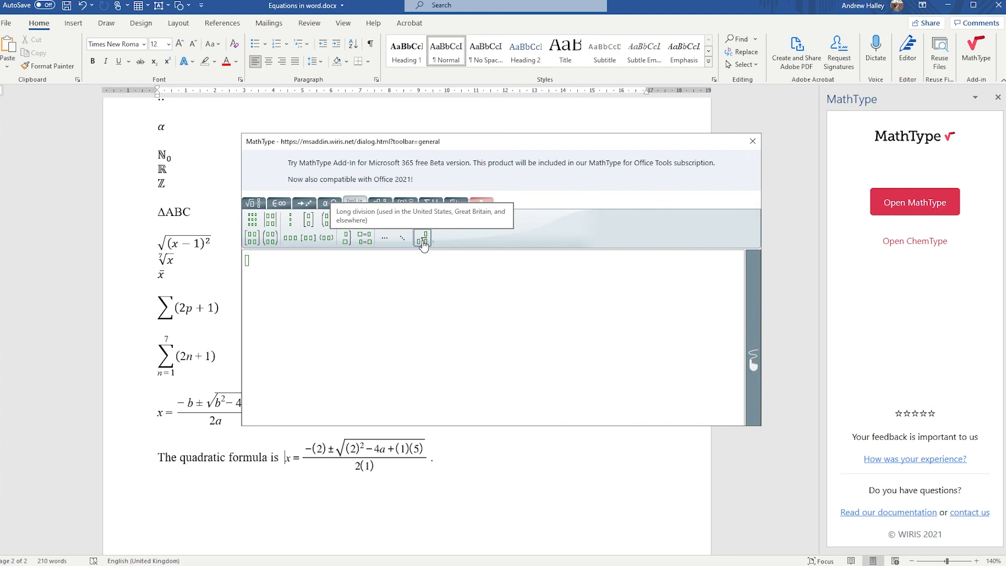
pyautogui.click(422, 241)
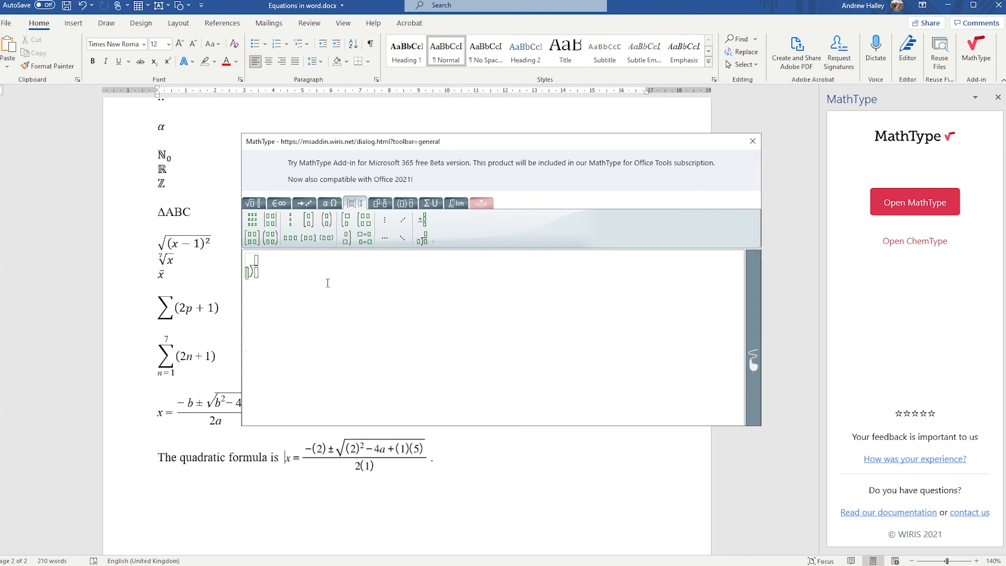
# Enter x-1 as the divisor and x^2-3x+5 as the dividend of the long division
pyautogui.write('x-1')
pyautogui.press('Right')
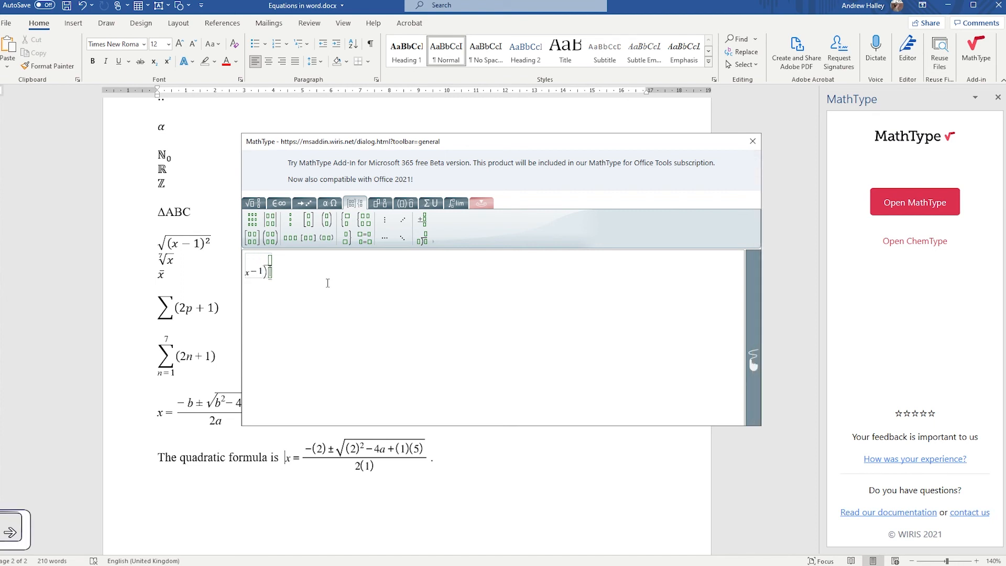
pyautogui.write('x^2')
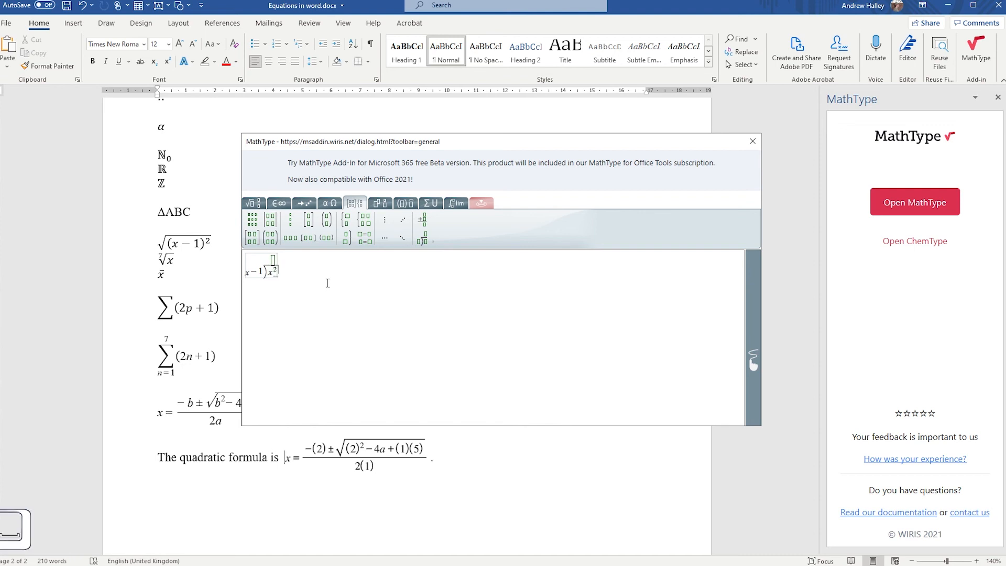
pyautogui.press('Right')
pyautogui.write('-3x+')
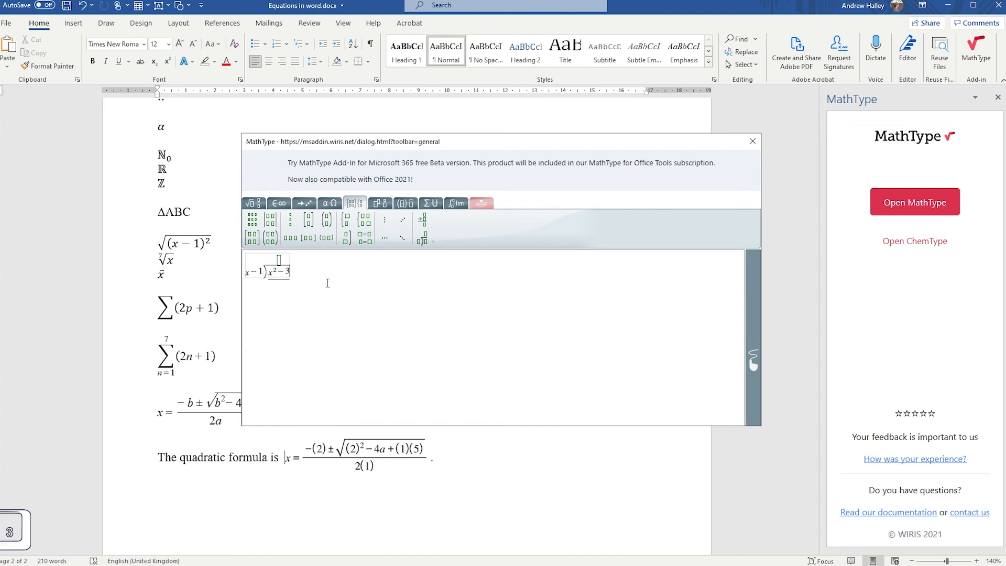
pyautogui.write('5')
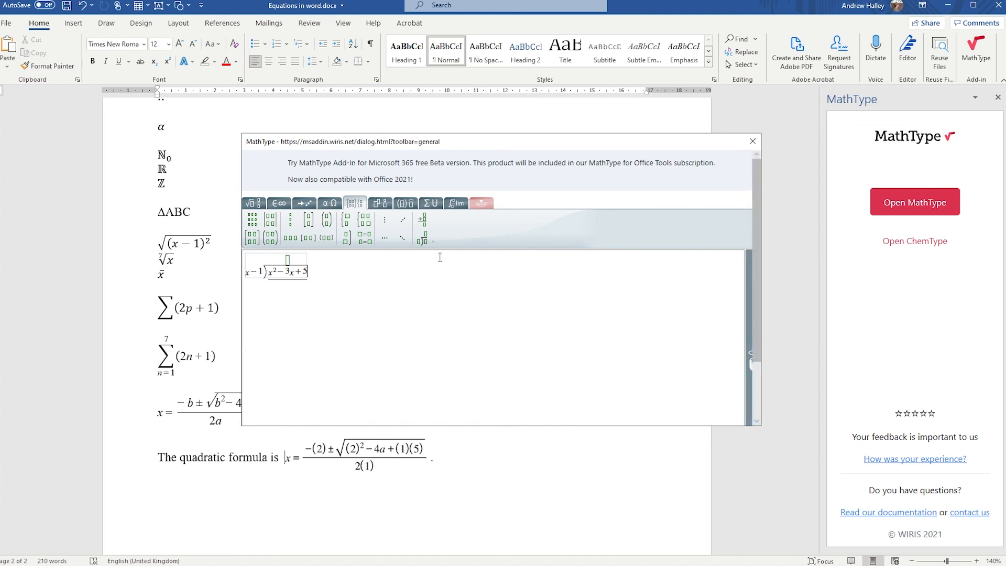
# Add a working row beneath the dividend and enter x as the quotient above it
pyautogui.press('Return')
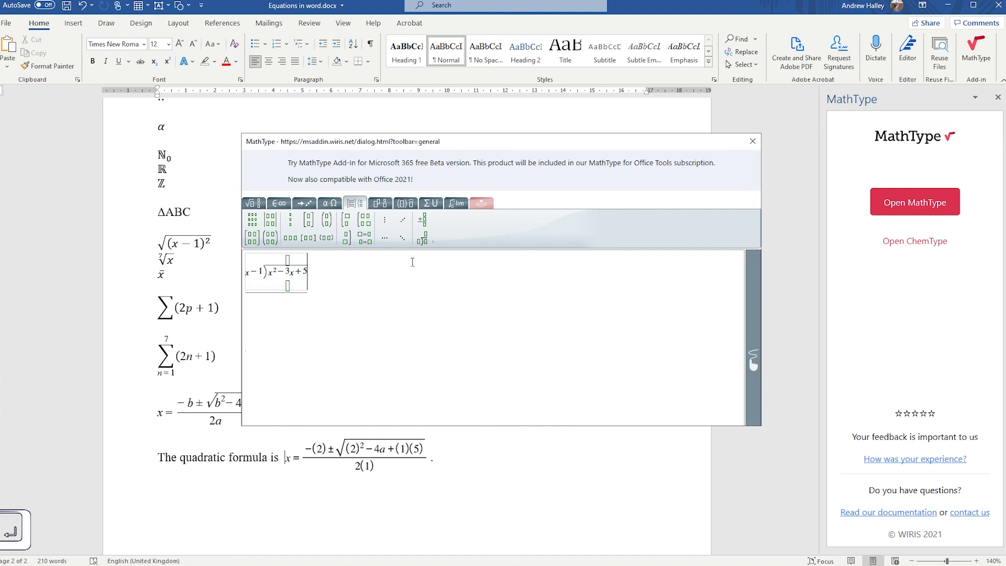
pyautogui.press('Left')
pyautogui.press('Right')
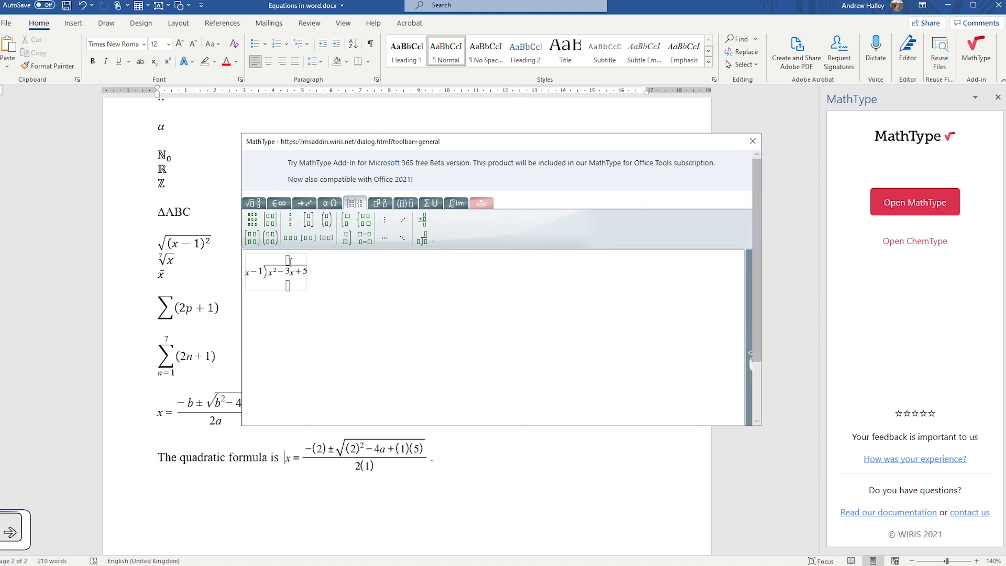
pyautogui.write('x ')
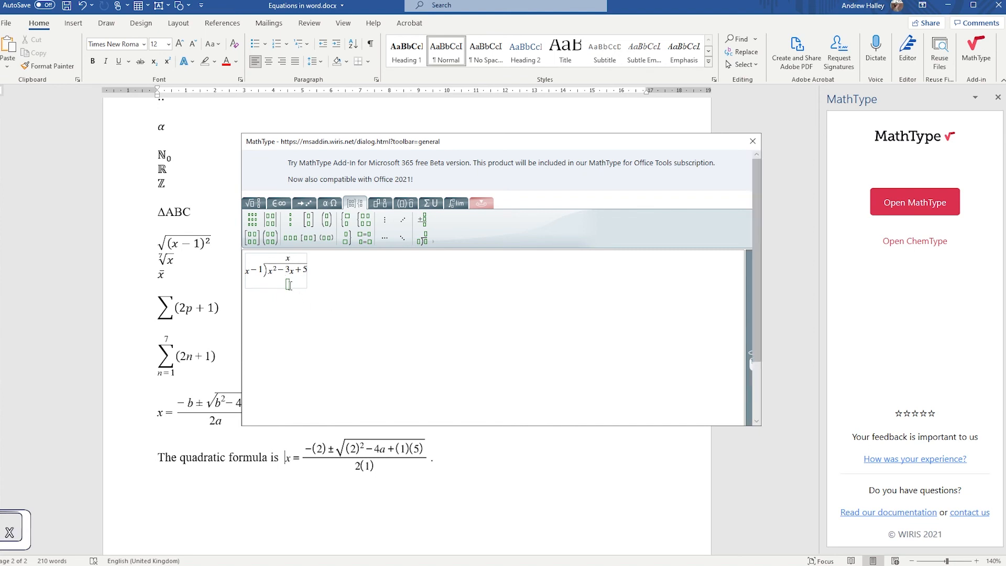
# Fill the row beneath the dividend with x^2-x and insert the long division into the document
pyautogui.write('x')
pyautogui.hotkey('shift', '6')
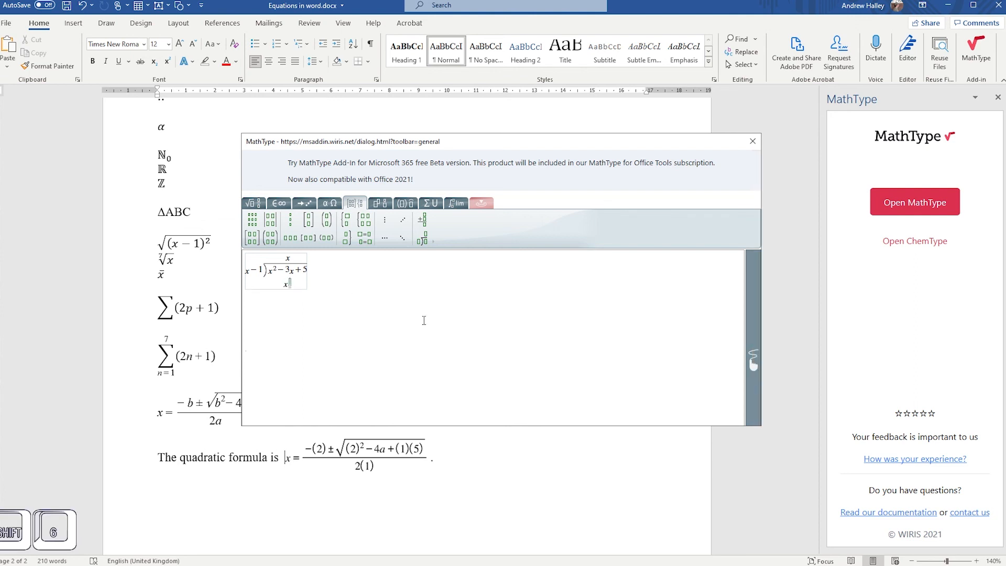
pyautogui.write('2')
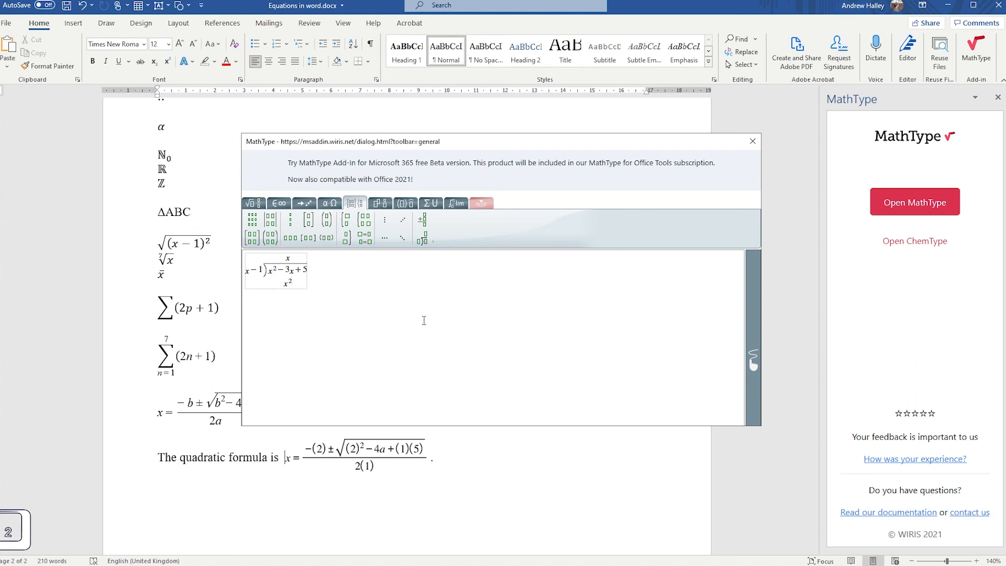
pyautogui.press('Right')
pyautogui.write('-x')
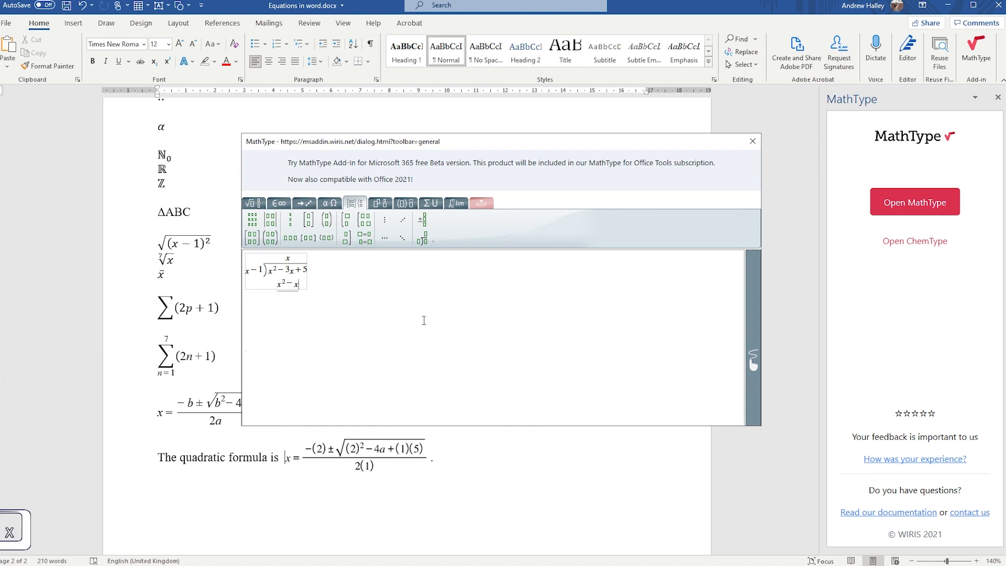
pyautogui.hotkey('ctrl', 'l')
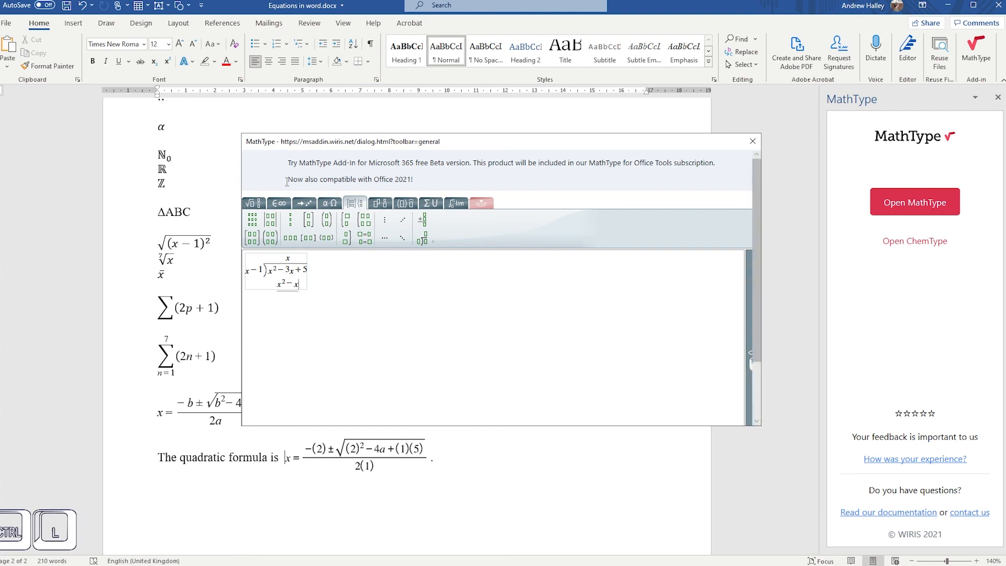
pyautogui.moveTo(754, 348); pyautogui.dragTo(760, 409)
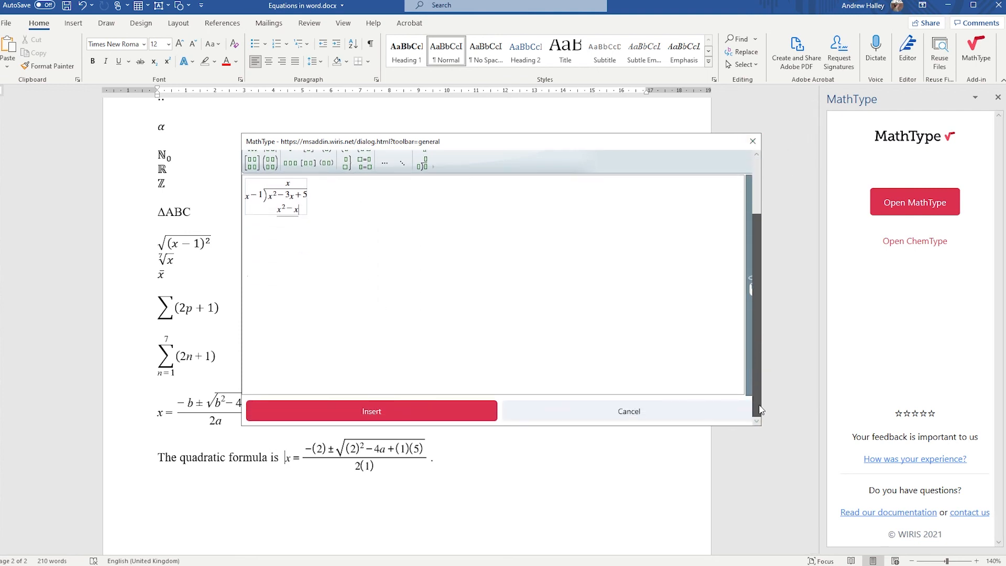
pyautogui.click(433, 413)
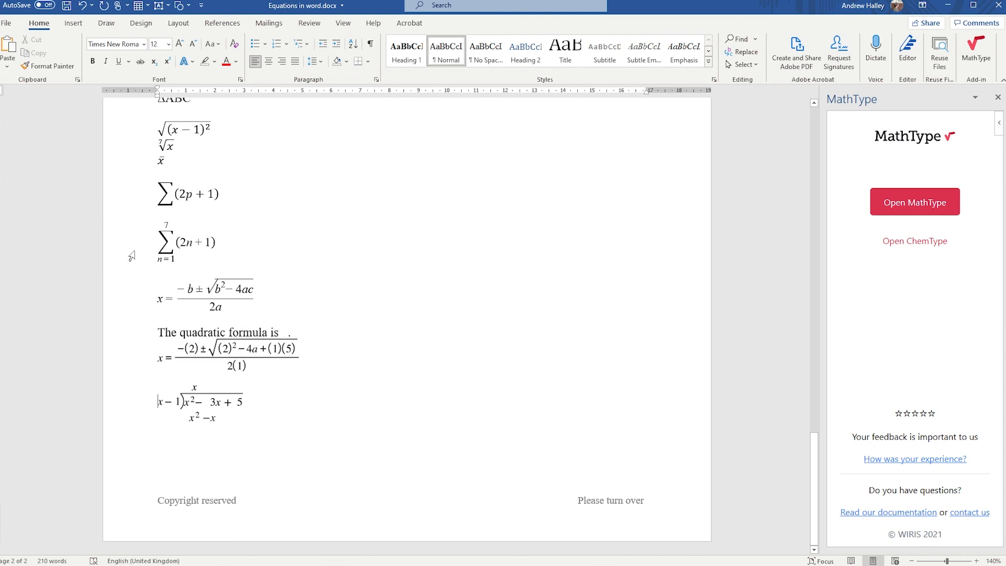
# Try changing the limit locations of the (2n+1) summation, and undo the change
pyautogui.click(173, 256)
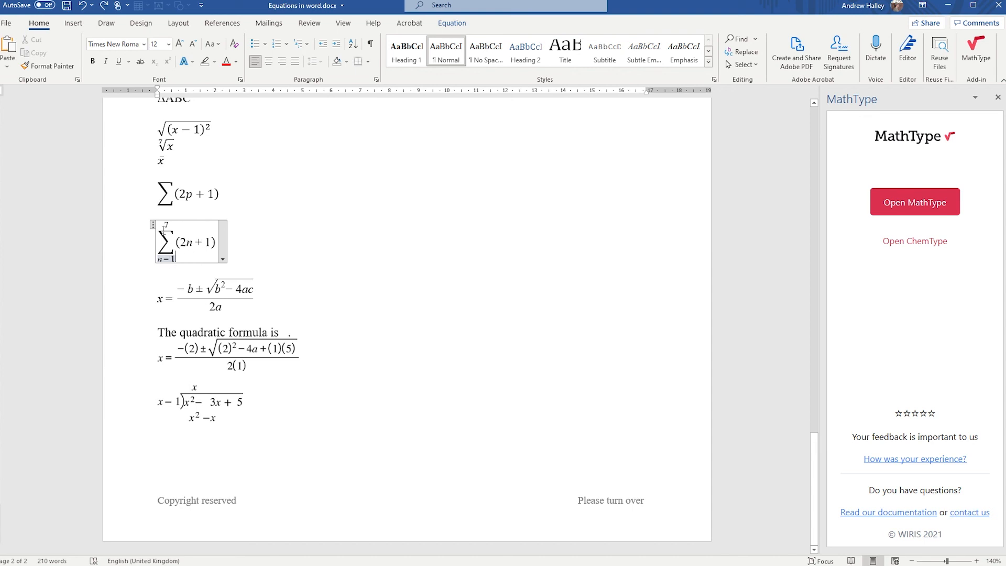
pyautogui.rightClick(172, 258)
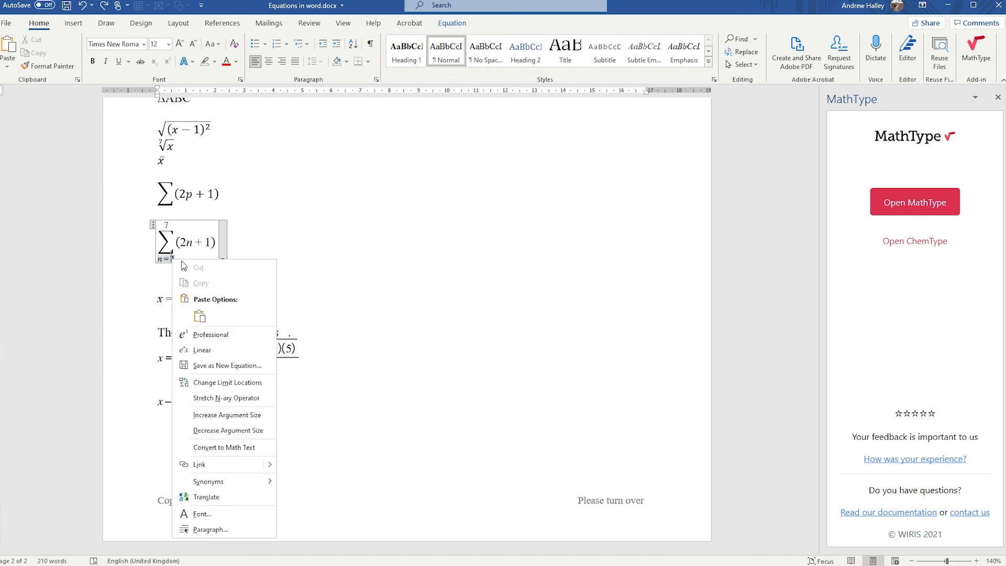
pyautogui.click(253, 388)
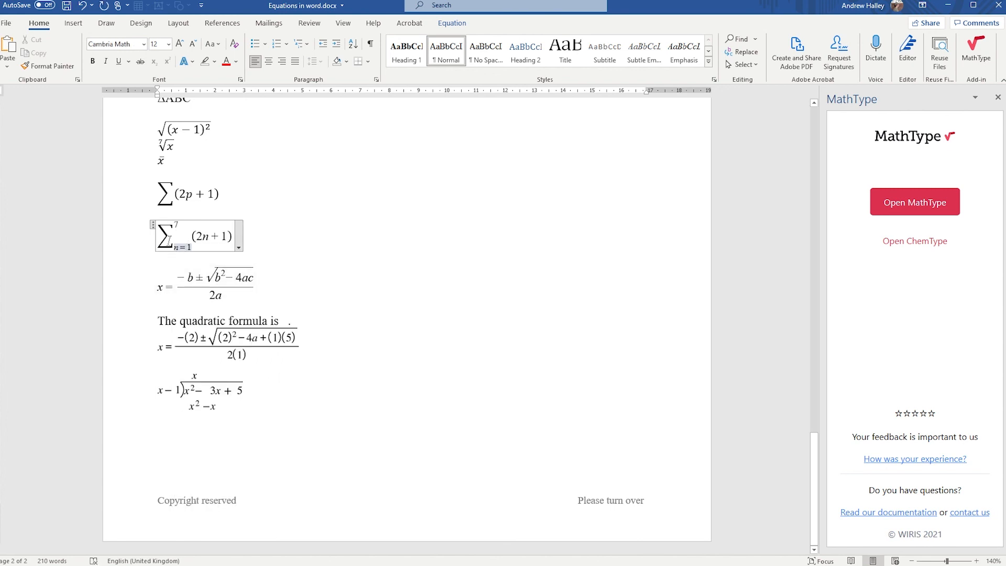
pyautogui.click(82, 5)
# Try increasing the argument size of the (2n+1) summation's lower limit, and undo the change
pyautogui.rightClick(170, 263)
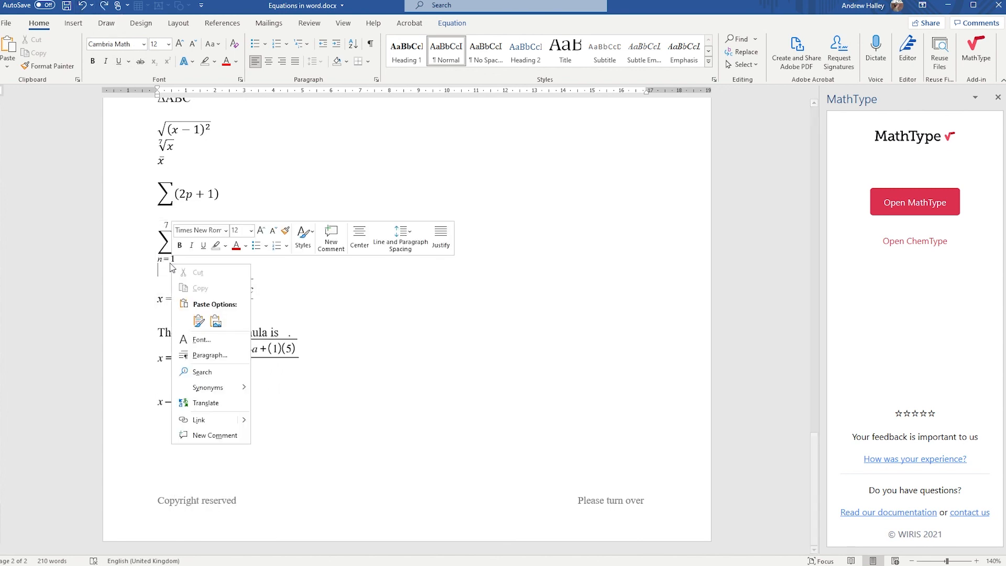
pyautogui.rightClick(163, 260)
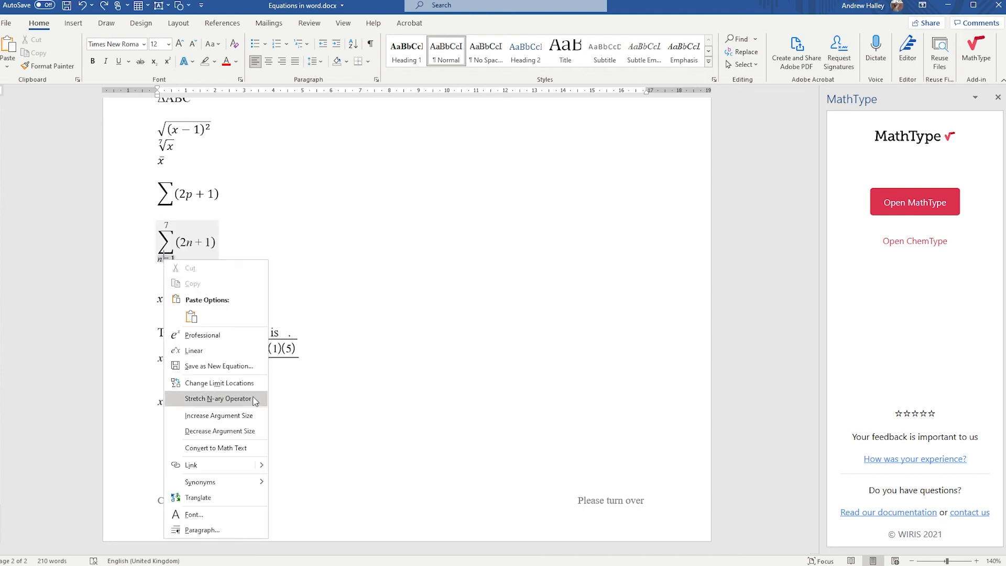
pyautogui.click(225, 414)
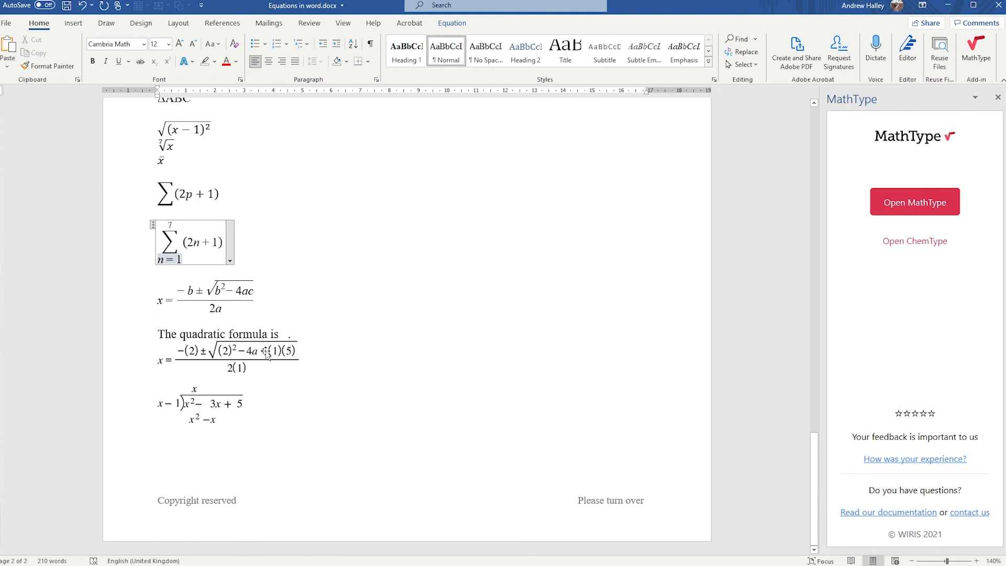
pyautogui.click(82, 6)
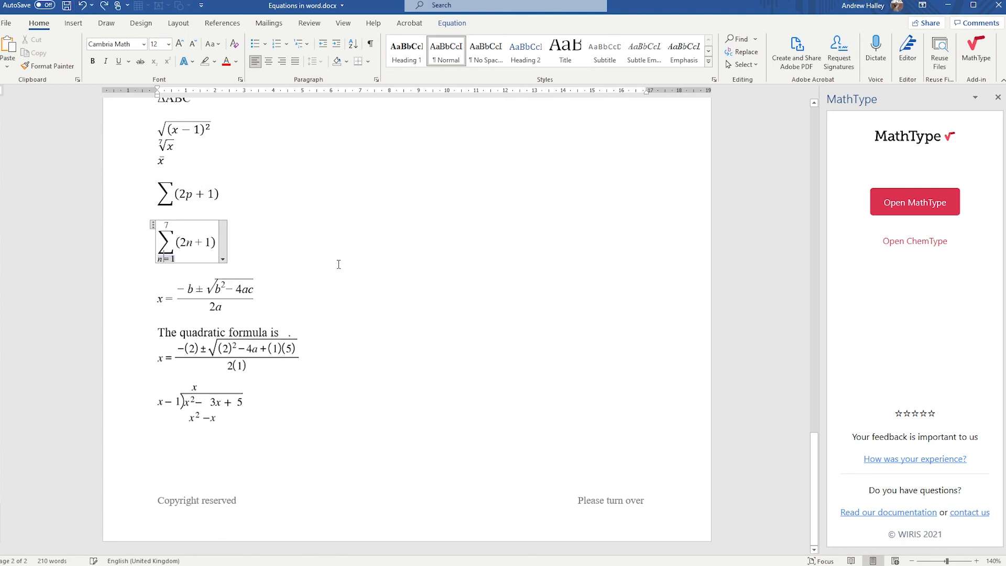
# Add two new lines after the (2n+1) summation and start an empty equation there
pyautogui.scroll(3, 337, 263)
pyautogui.click(157, 237)
pyautogui.scroll(2, 265, 231)
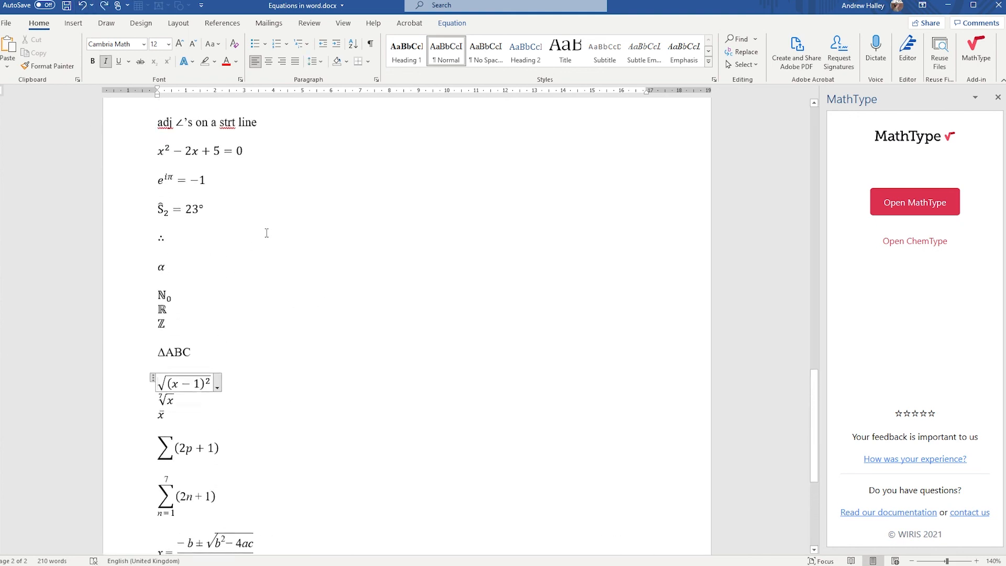
pyautogui.scroll(-3, 265, 232)
pyautogui.click(265, 278)
pyautogui.press('Return')
pyautogui.press('Return')
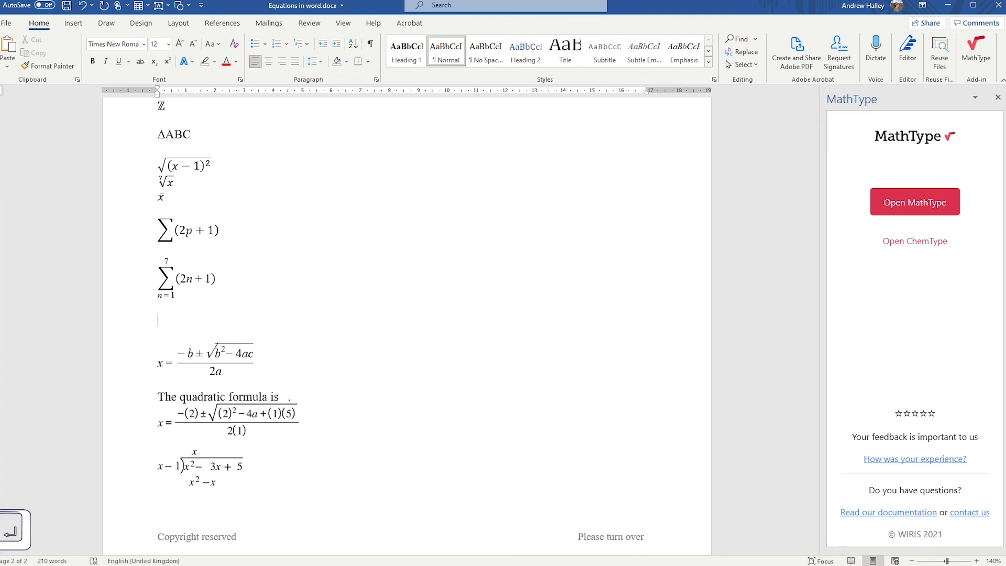
pyautogui.hotkey('alt', '=')
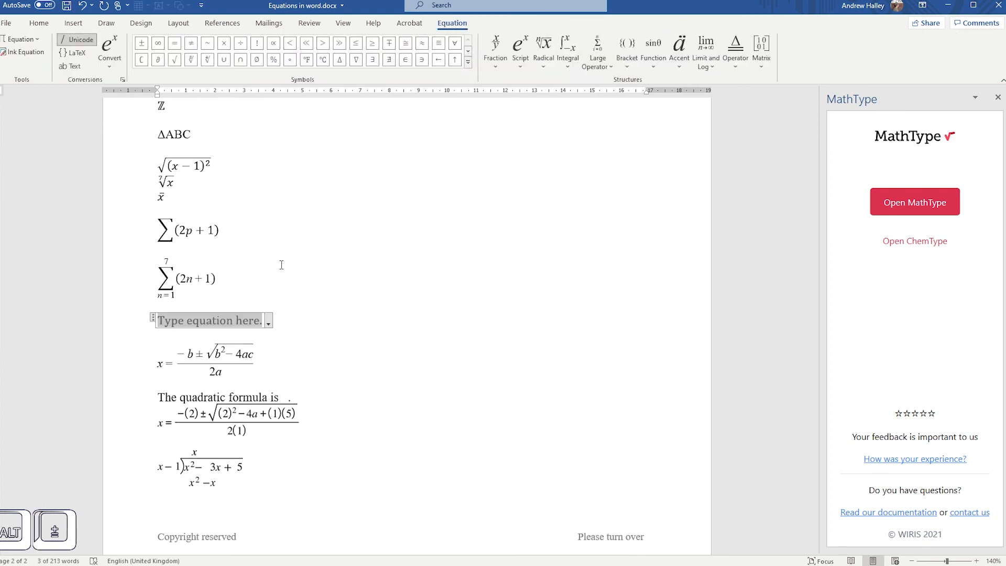
# Enter "f(x) = {" in the new equation below the summation
pyautogui.write('f(x) ')
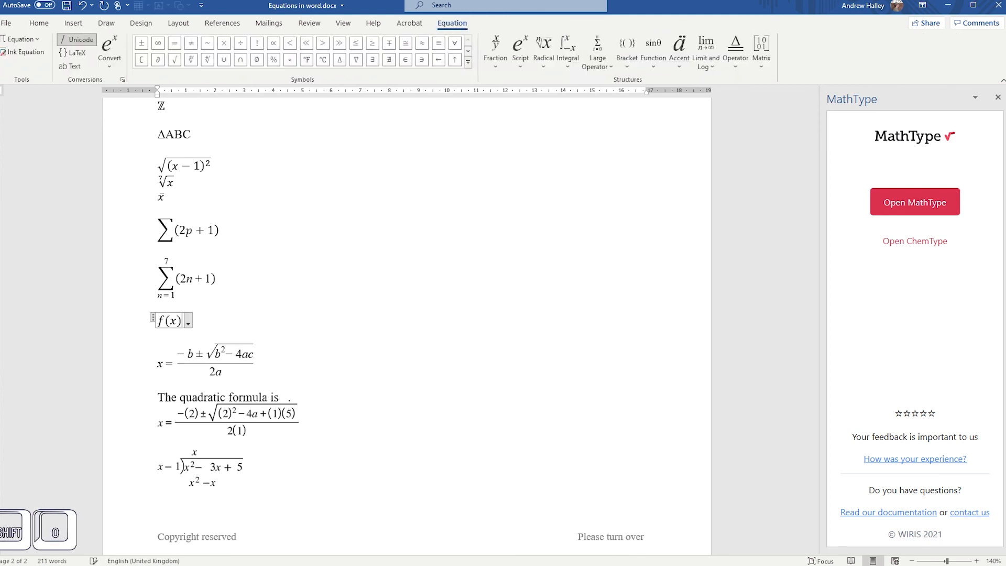
pyautogui.write('= ')
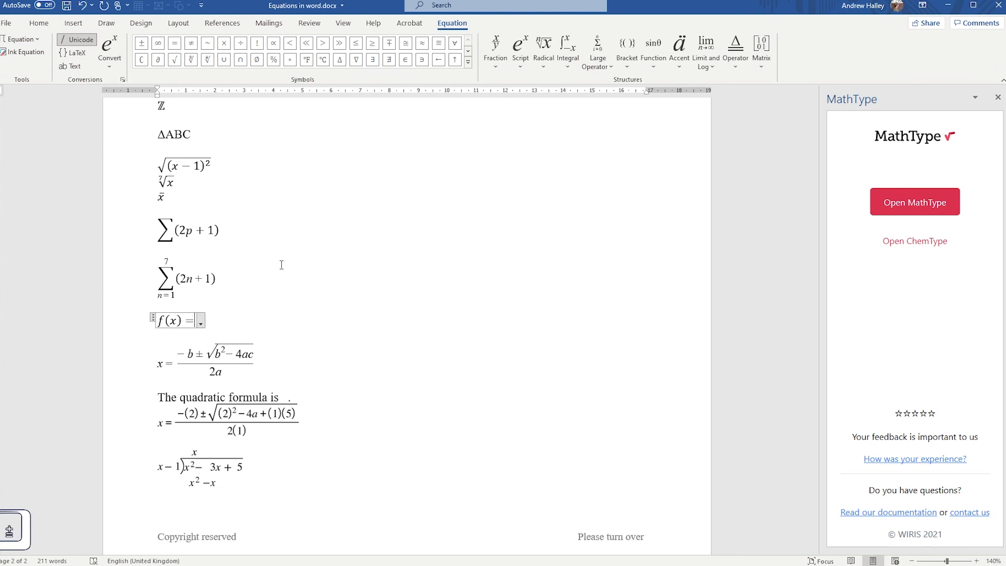
pyautogui.write('{')
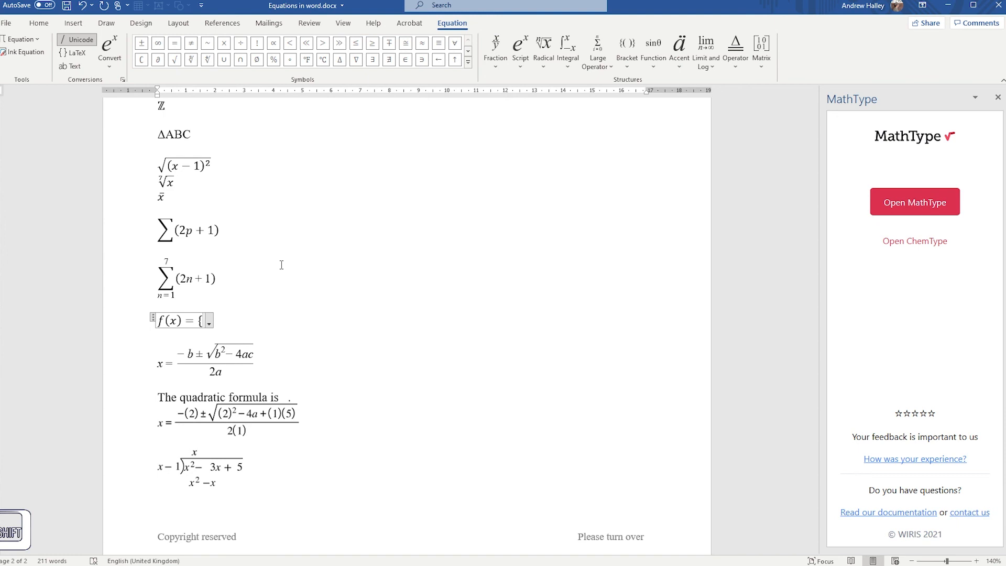
# Add an empty matrix of three rows and one column enclosed in curly braces after "f(x) =", and select its first placeholder
pyautogui.click(760, 60)
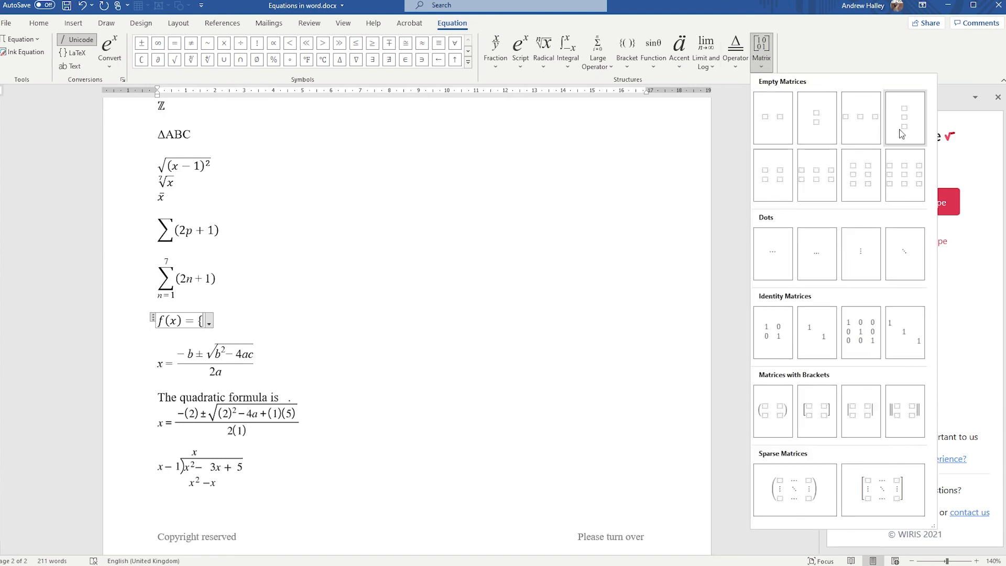
pyautogui.click(905, 117)
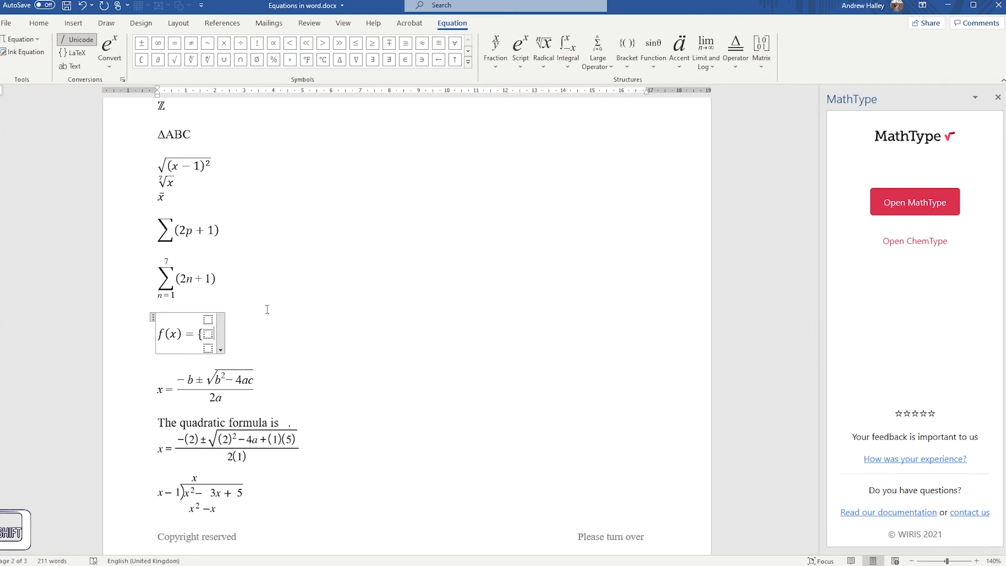
pyautogui.write('}')
pyautogui.press('space')
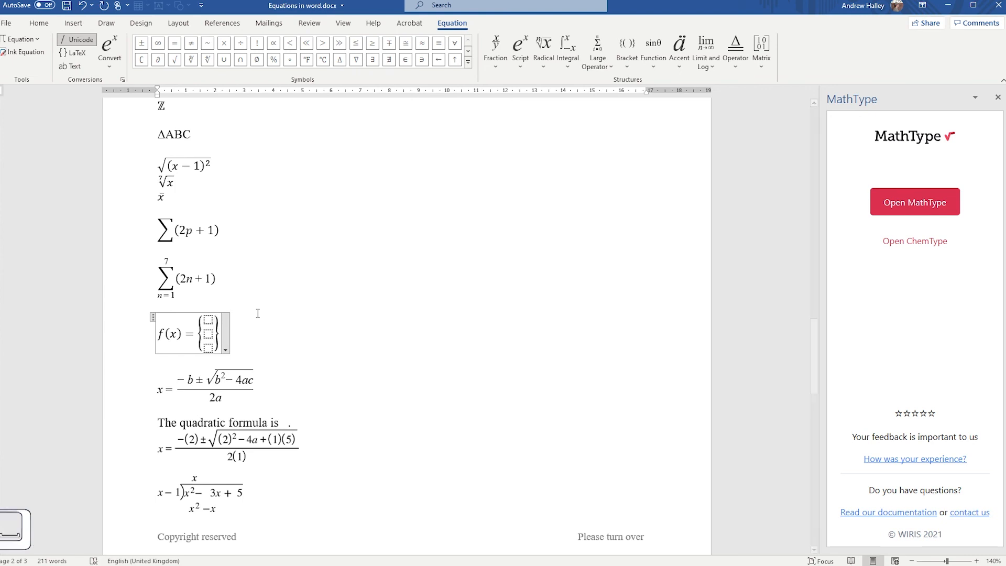
pyautogui.click(208, 320)
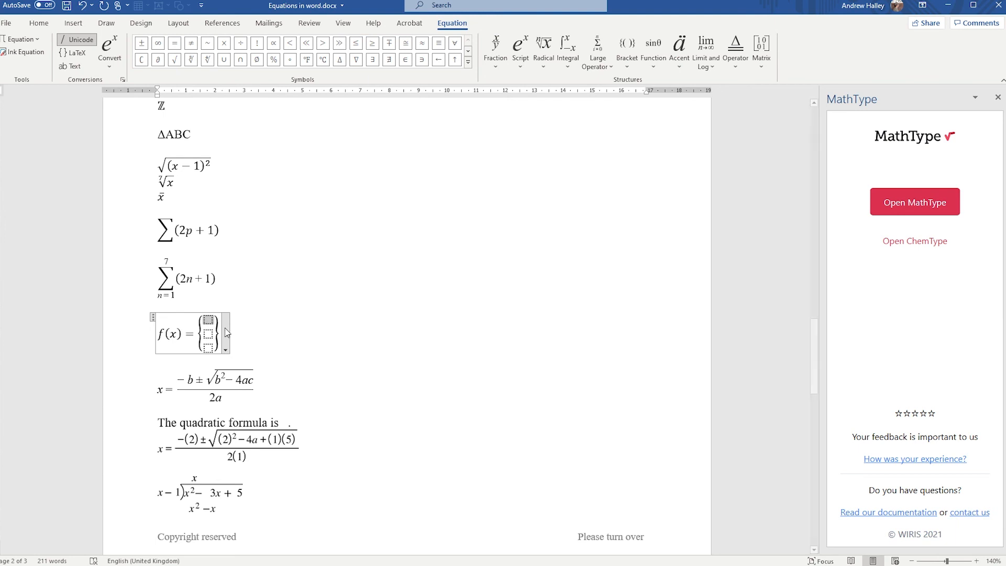
# Fill the three rows of the braced matrix with 3x−1, 2x and x^2
pyautogui.write('3x-1')
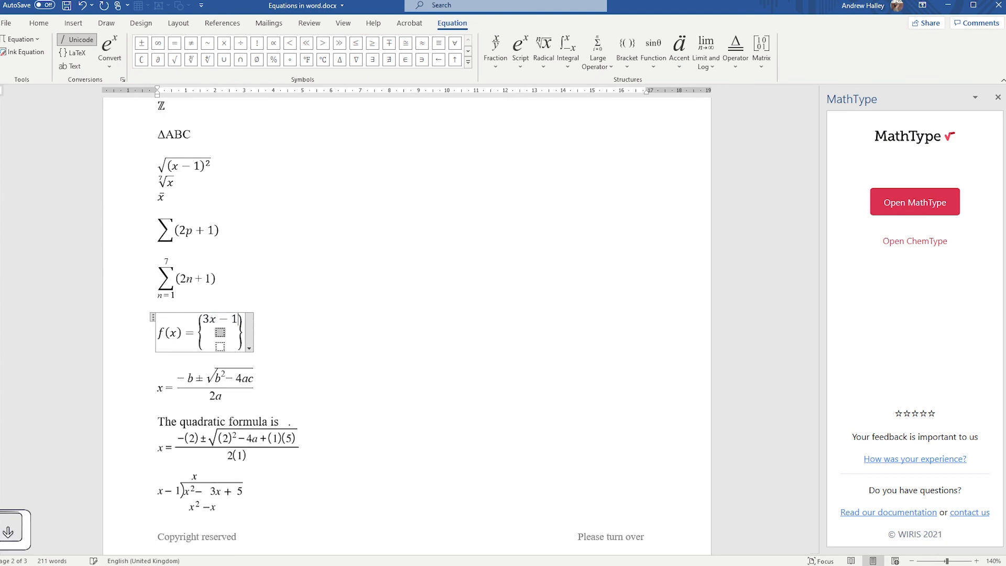
pyautogui.write('2x')
pyautogui.press('Down')
pyautogui.write('x^2')
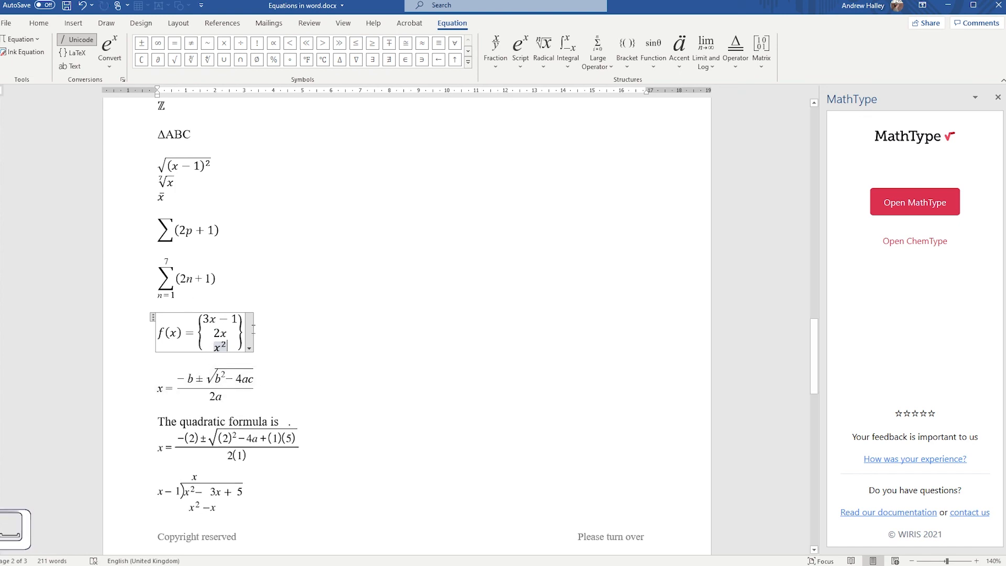
# Remove the closing bracket from the curly braces around the f(x) matrix
pyautogui.click(239, 325)
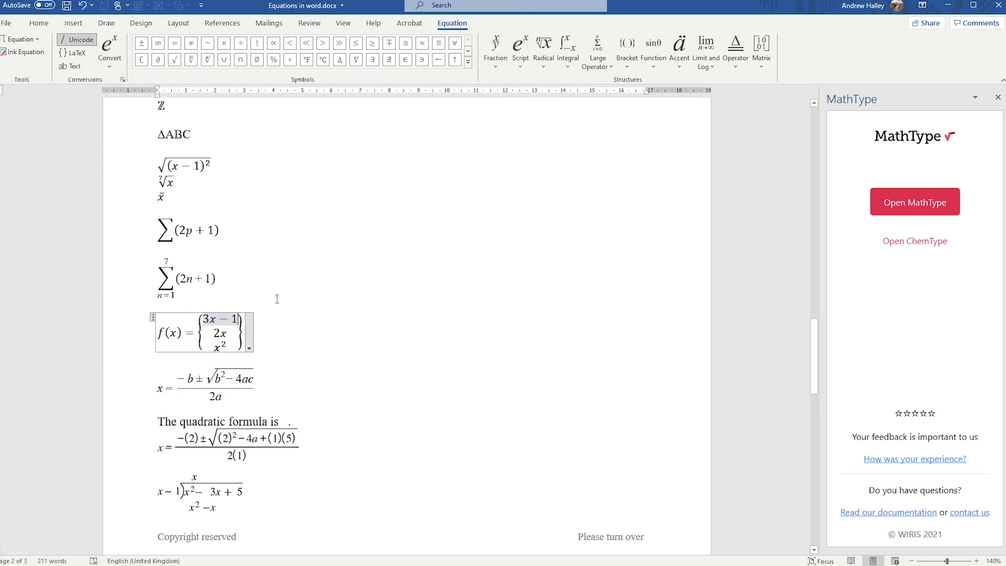
pyautogui.rightClick(241, 333)
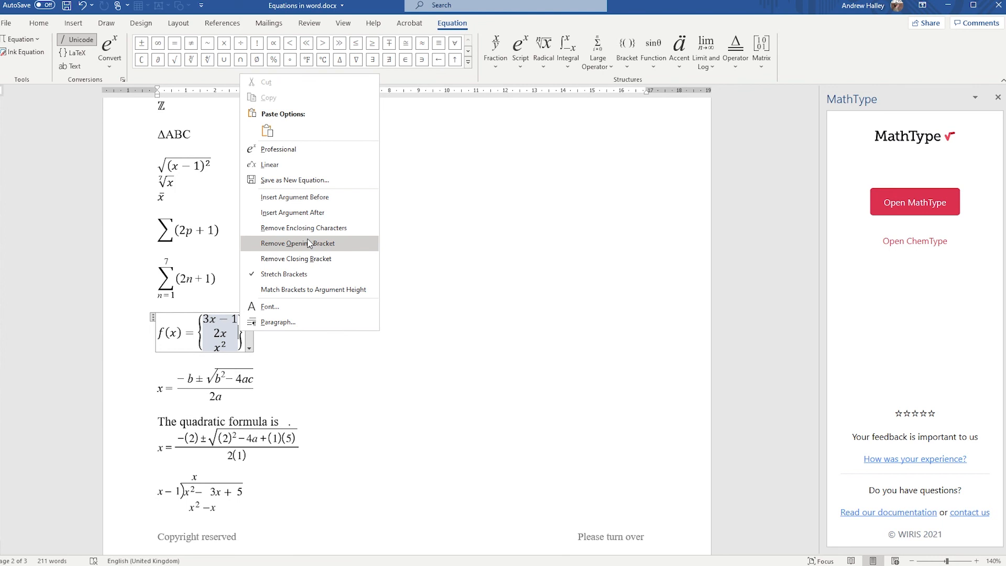
pyautogui.click(309, 259)
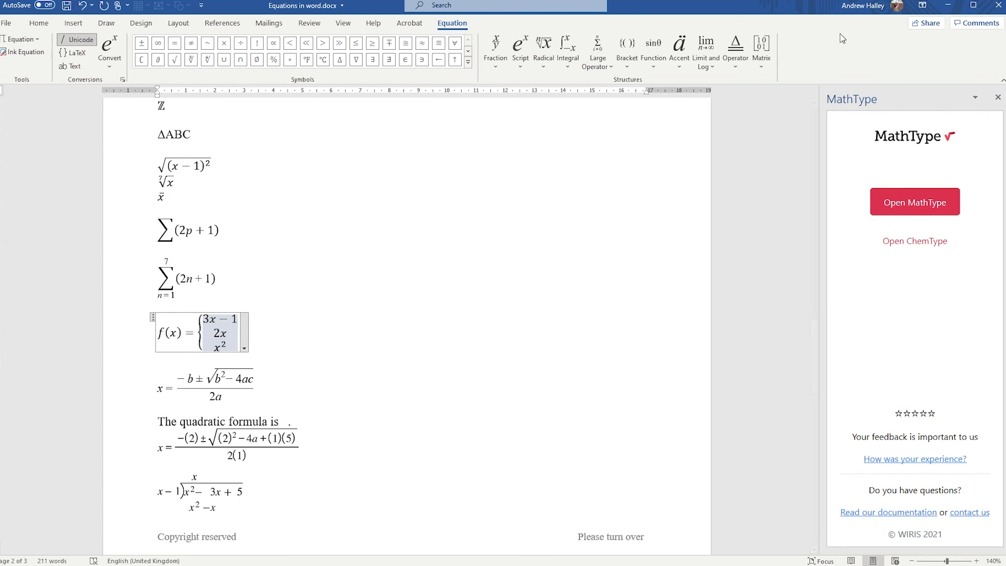
# Add a second three-row matrix beside the f(x) expressions and fill it with x<1, x=1 and x>1
pyautogui.click(772, 63)
pyautogui.click(885, 134)
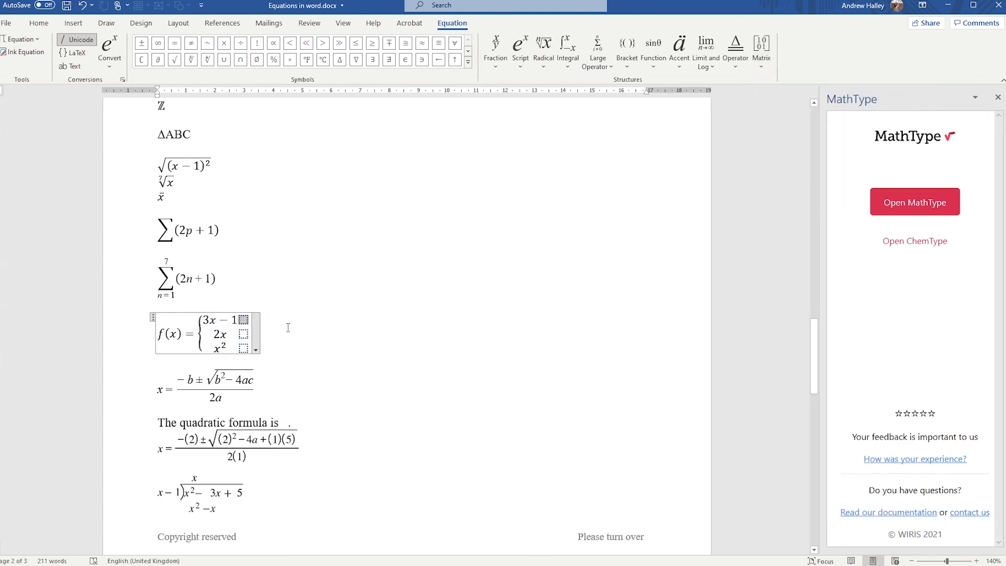
pyautogui.write('x<1')
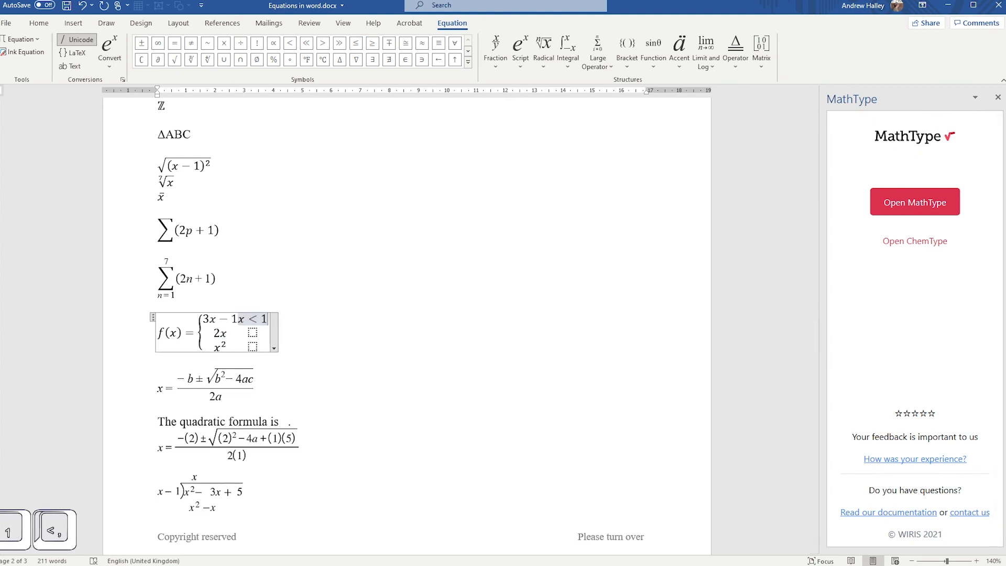
pyautogui.press('Down')
pyautogui.write('x=1')
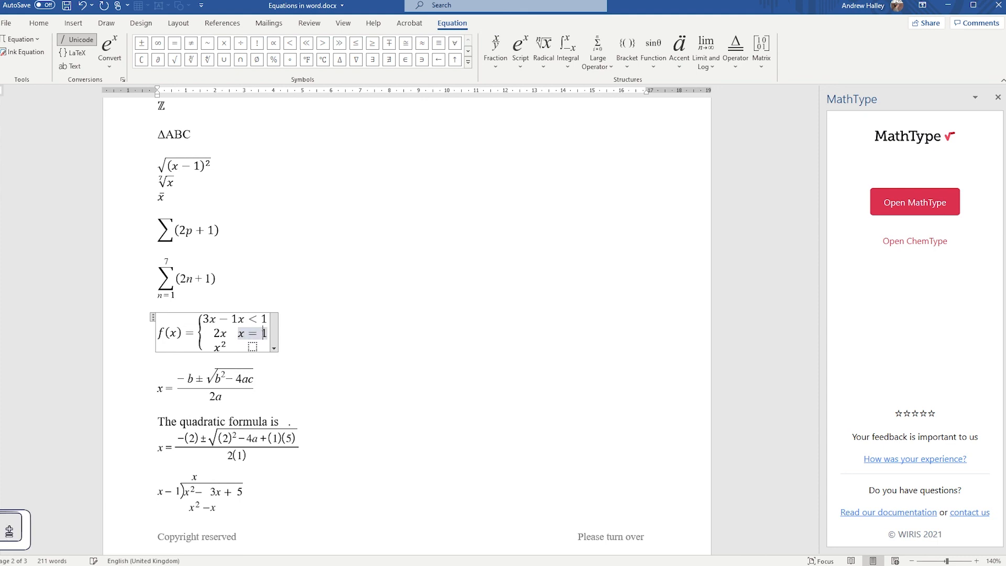
pyautogui.press('Down')
pyautogui.write('x>1')
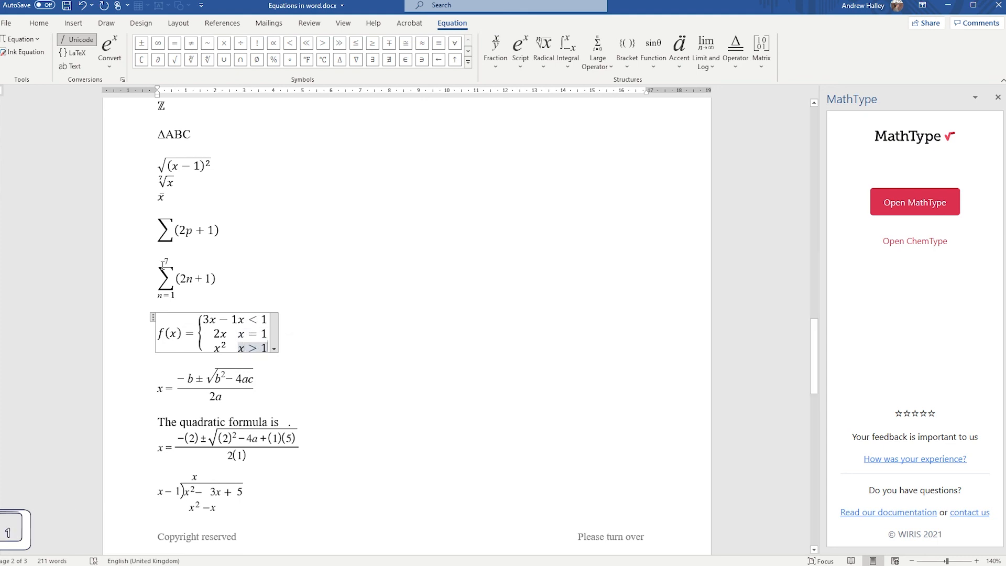
# Widen the gap between the f(x) expressions and their conditions by adding spaces after 3x−1
pyautogui.click(238, 319)
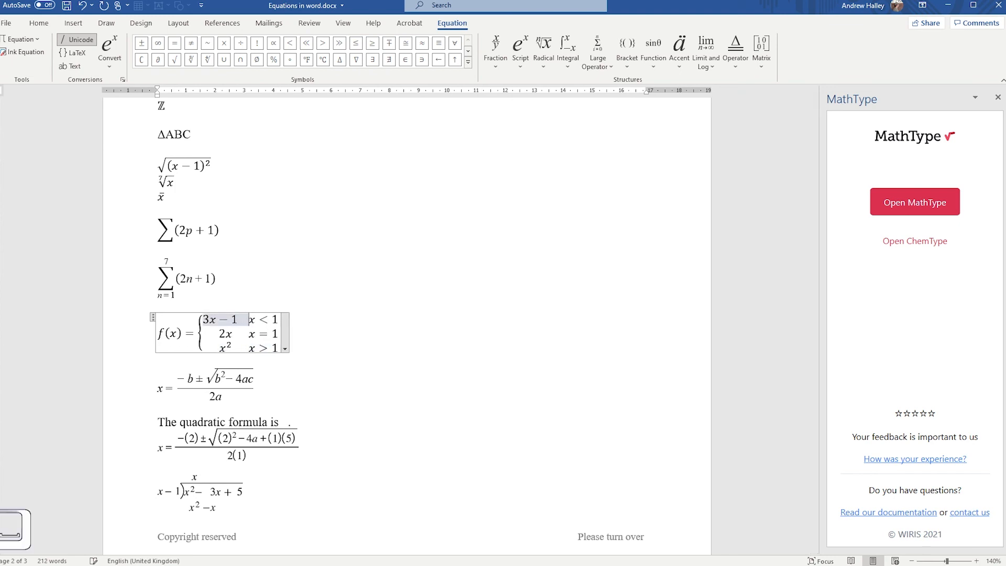
pyautogui.click(234, 334)
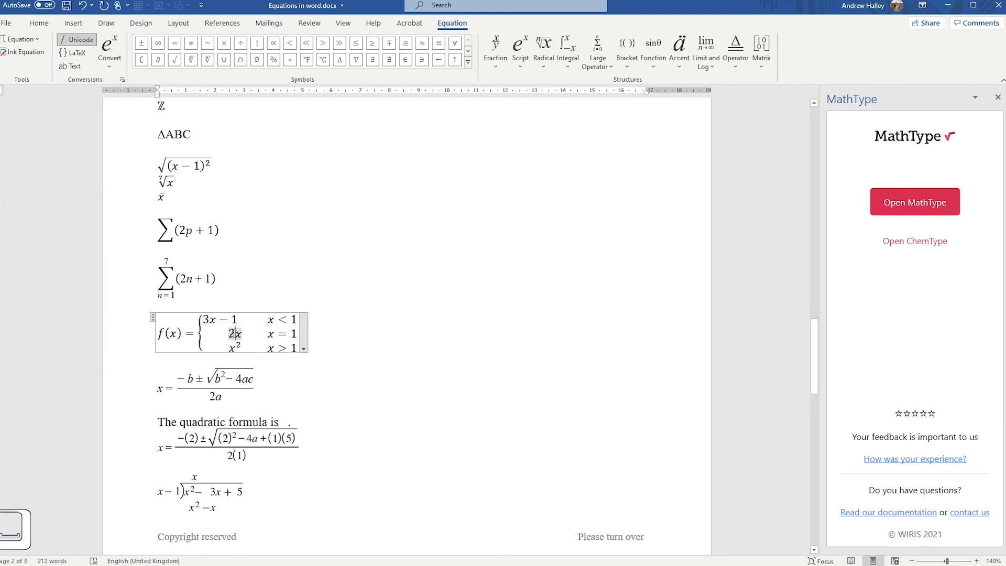
pyautogui.click(231, 346)
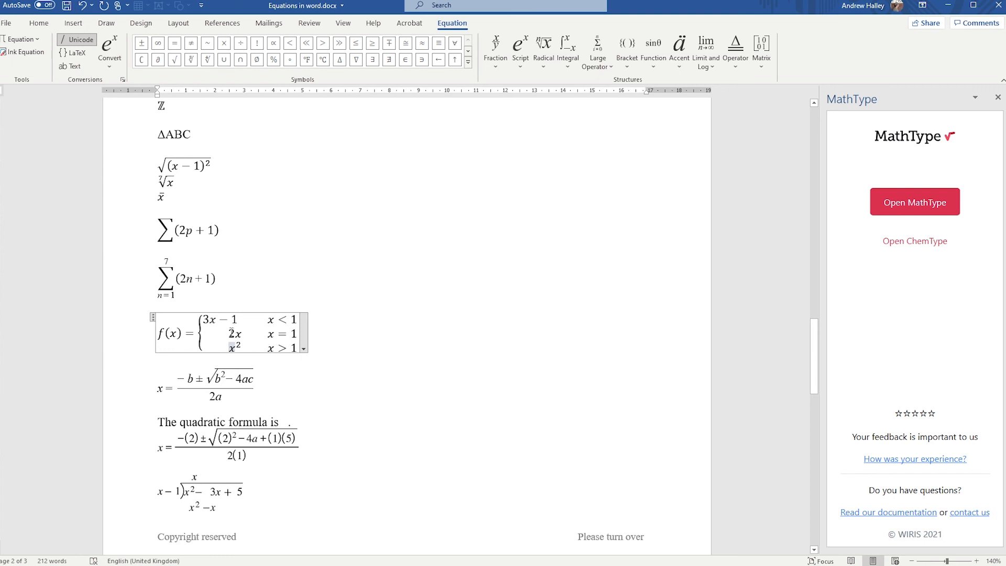
# Left-align the column of expressions 3x−1, 2x and x² in the f(x) matrix
pyautogui.moveTo(268, 320); pyautogui.dragTo(204, 320)
pyautogui.rightClick(216, 322)
pyautogui.moveTo(235, 265)
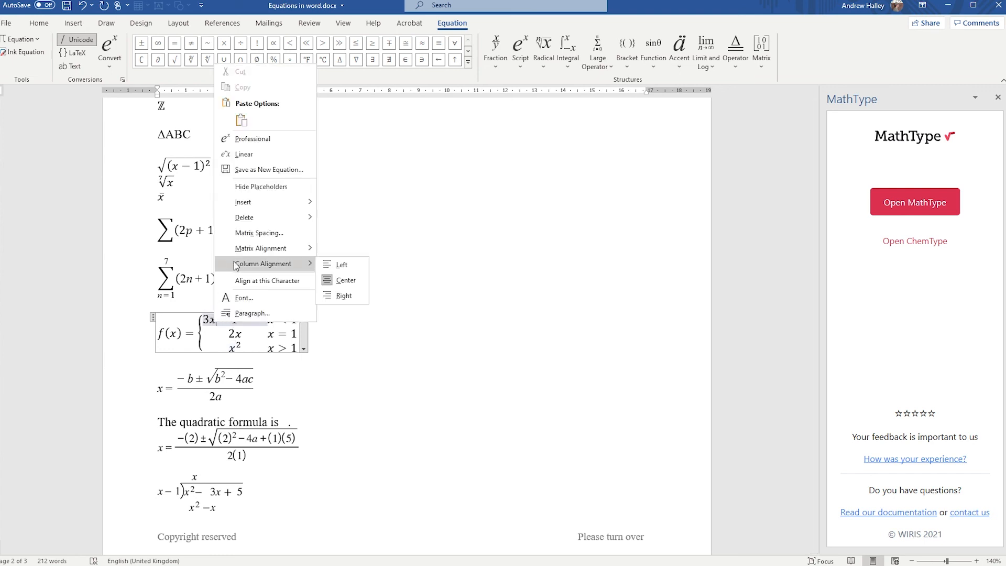
pyautogui.click(348, 266)
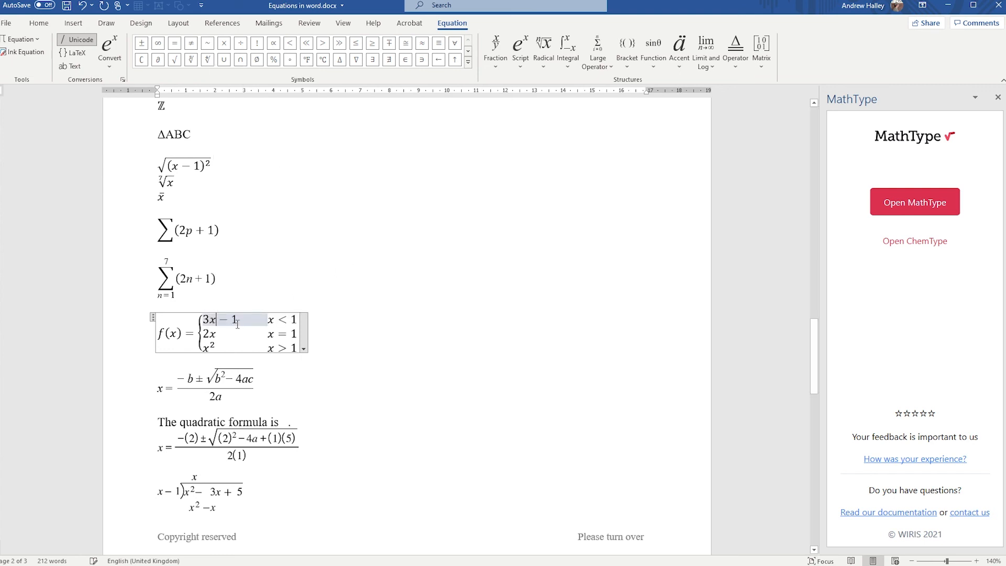
# Insert a space before each of 3x−1, 2x and x² to separate them from the brace, and leave the equation
pyautogui.click(204, 321)
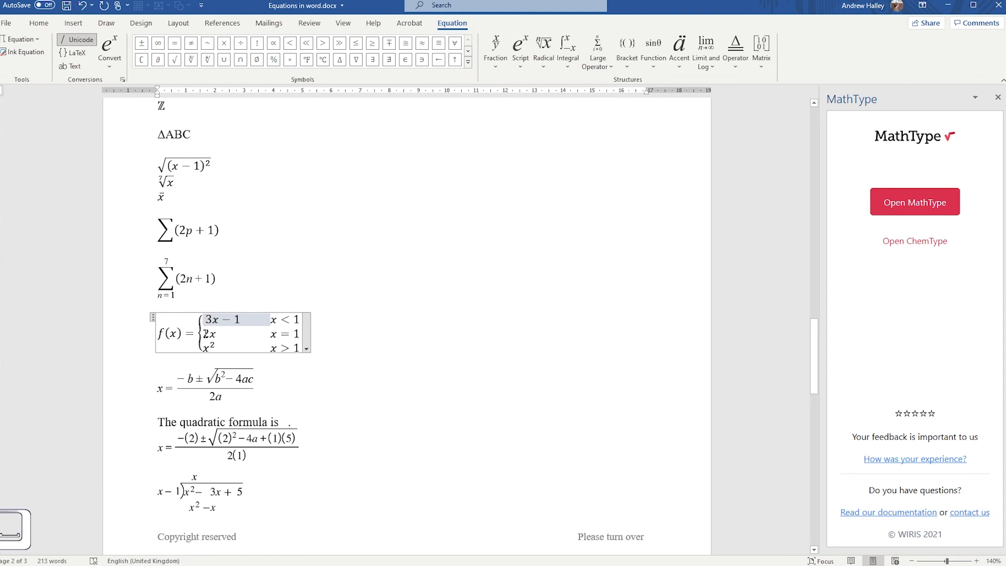
pyautogui.click(204, 334)
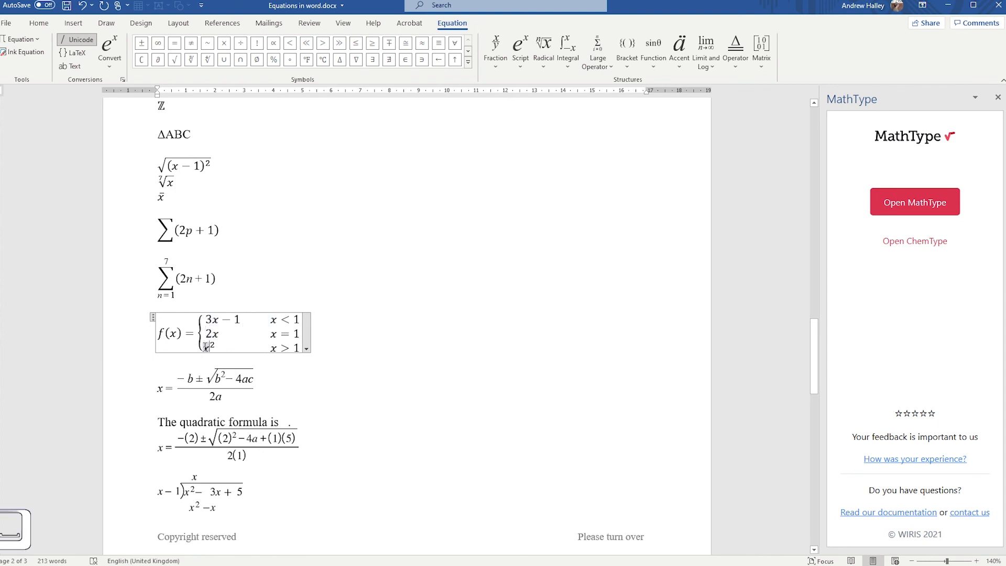
pyautogui.click(205, 347)
pyautogui.click(423, 371)
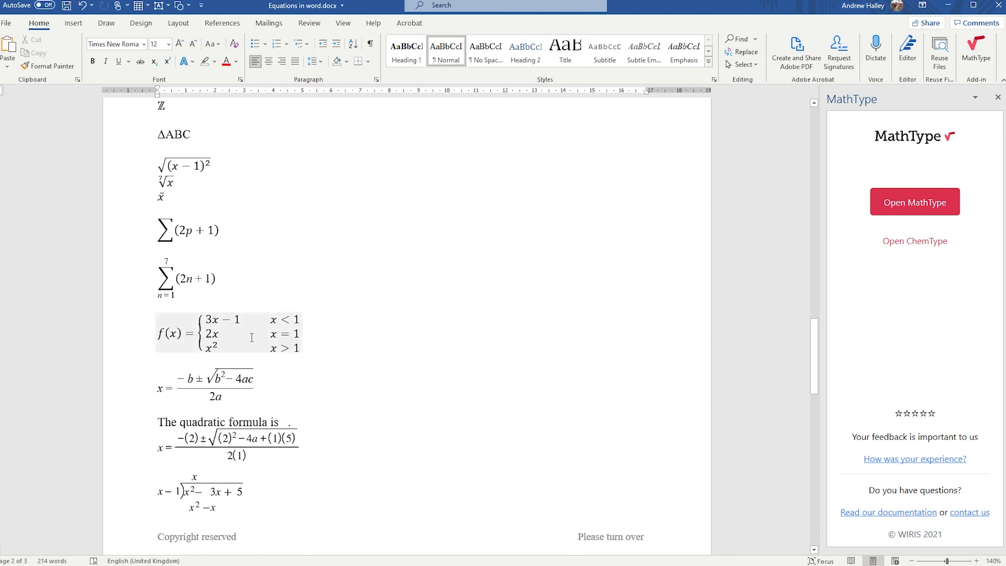
# Examine the available options for the (2p+1) summation's limits and operator, and select the whole equation
pyautogui.click(240, 337)
pyautogui.click(171, 232)
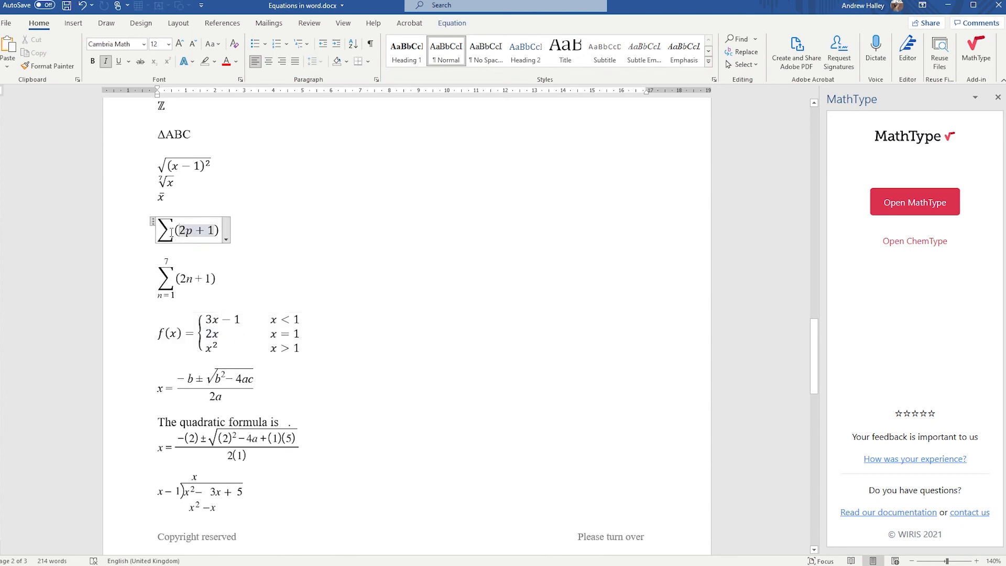
pyautogui.rightClick(168, 234)
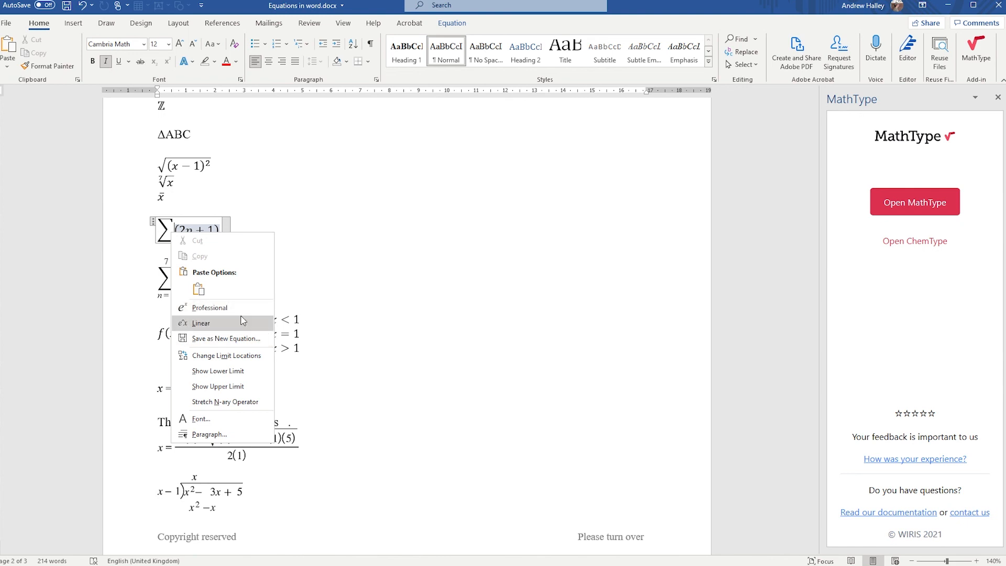
pyautogui.click(267, 219)
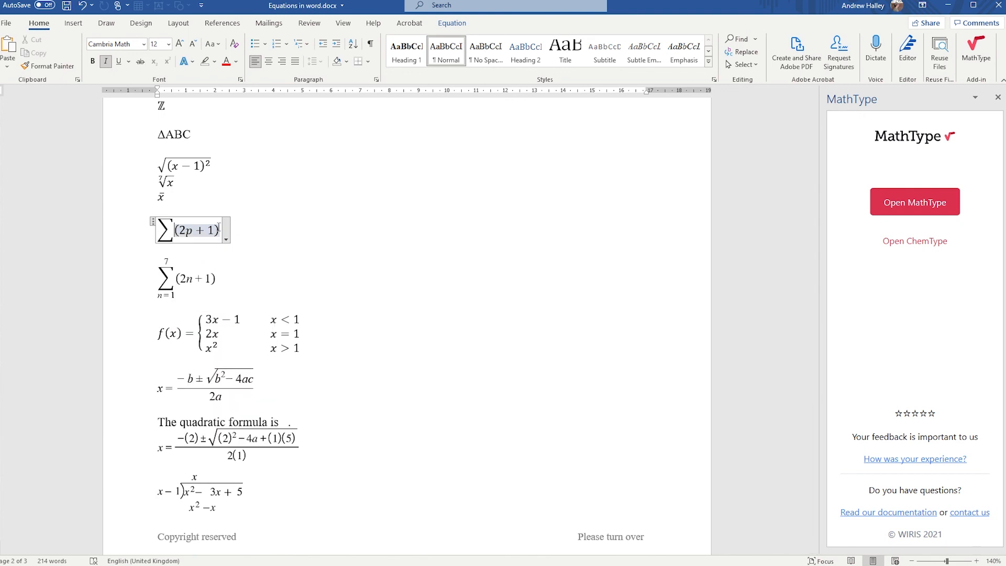
pyautogui.click(140, 244)
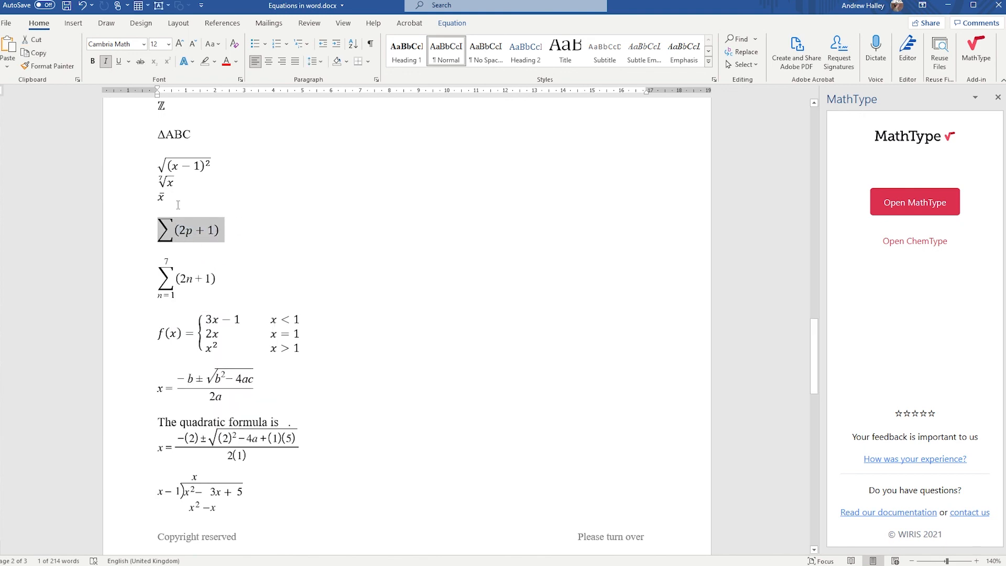
# Try adding the text "fgdfgdf" on the same line after the (2p+1) summation, and undo it
pyautogui.click(273, 226)
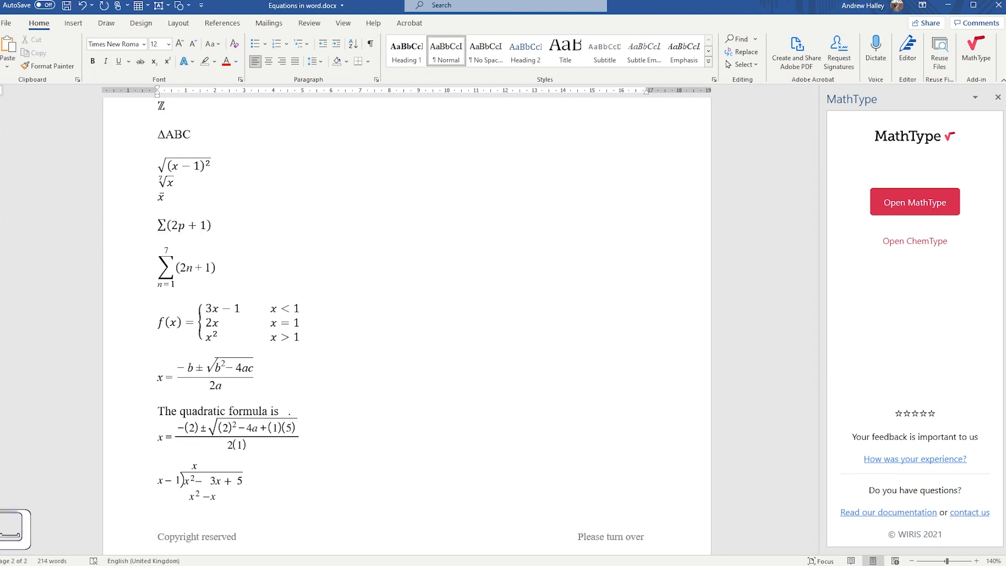
pyautogui.write('fgdfgdf')
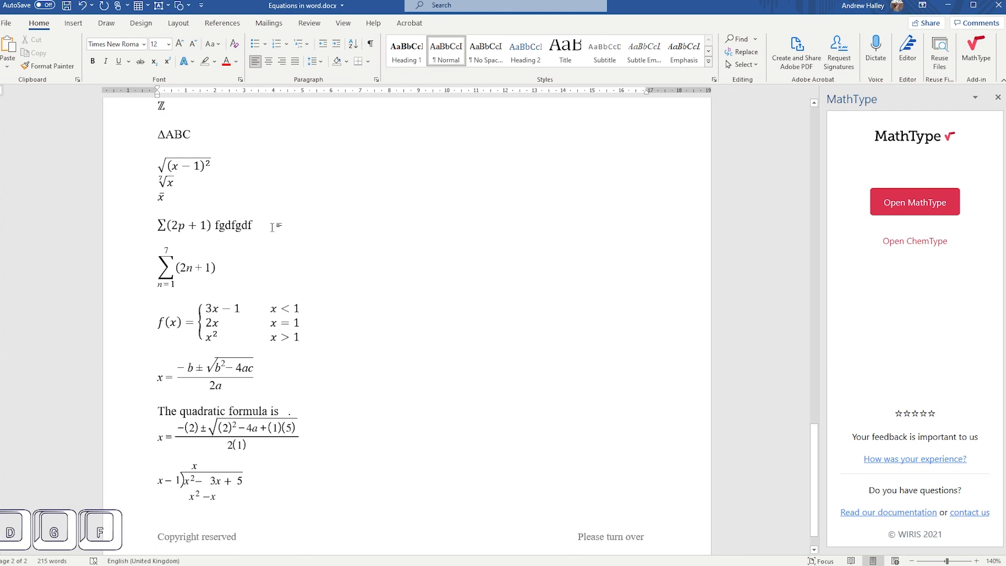
pyautogui.hotkey('ctrl', 'z')
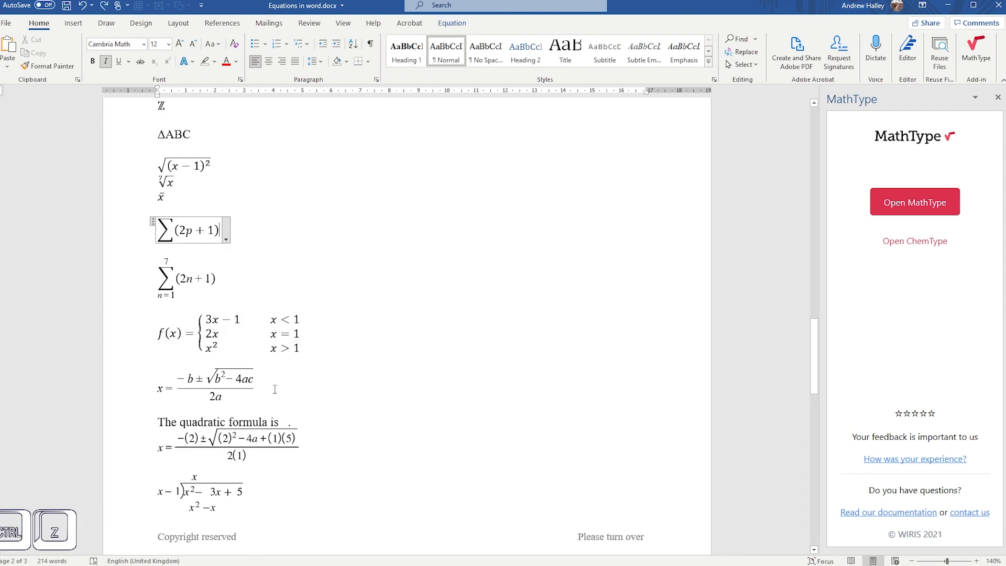
# Try adding the text "gfdgdf" on the same line after the general quadratic formula, and delete it
pyautogui.click(275, 390)
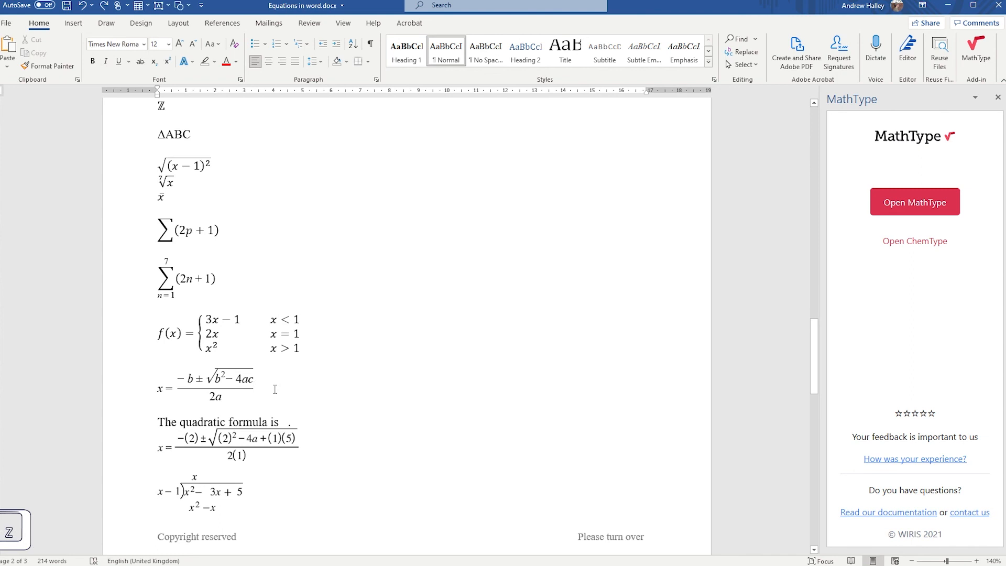
pyautogui.write('gfdgdf')
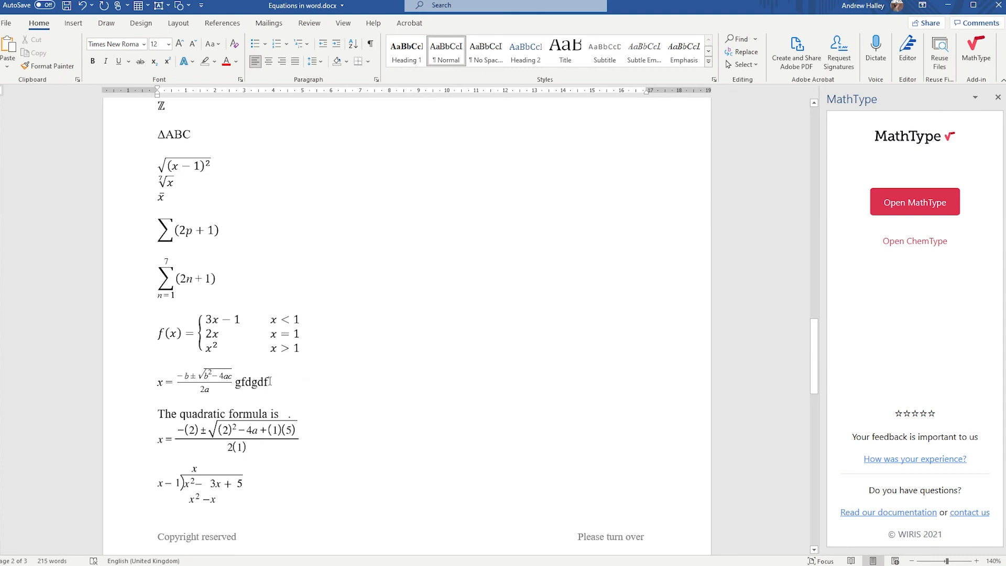
pyautogui.moveTo(271, 381); pyautogui.dragTo(239, 393)
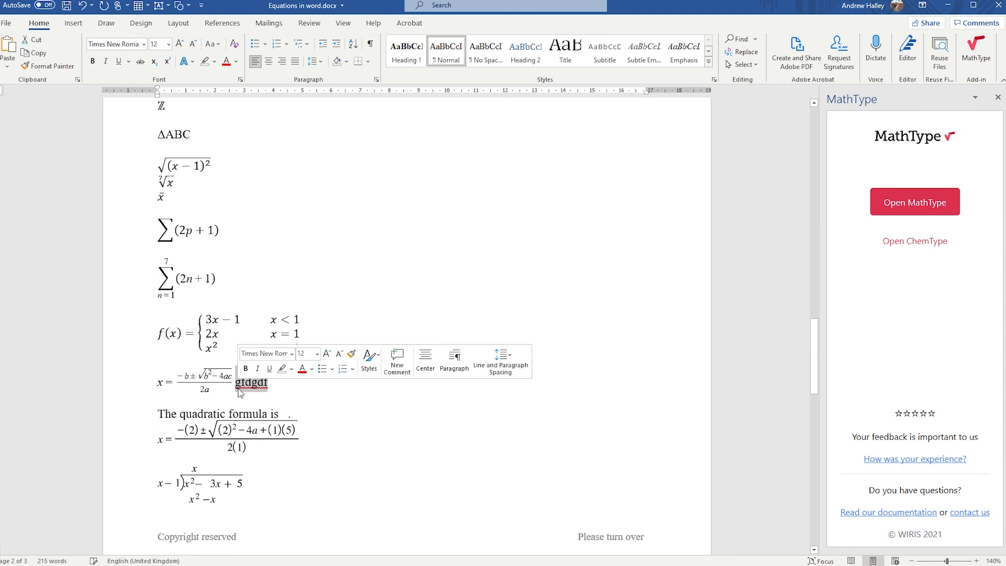
pyautogui.press('BackSpace')
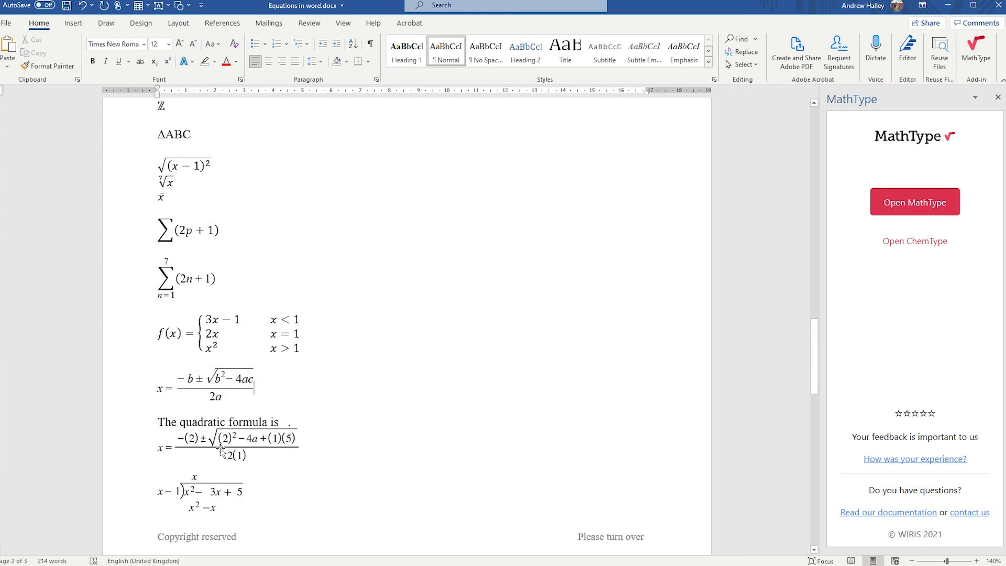
# Select the substituted quadratic formula image, and switch the selection to the whole general quadratic formula equation
pyautogui.click(264, 452)
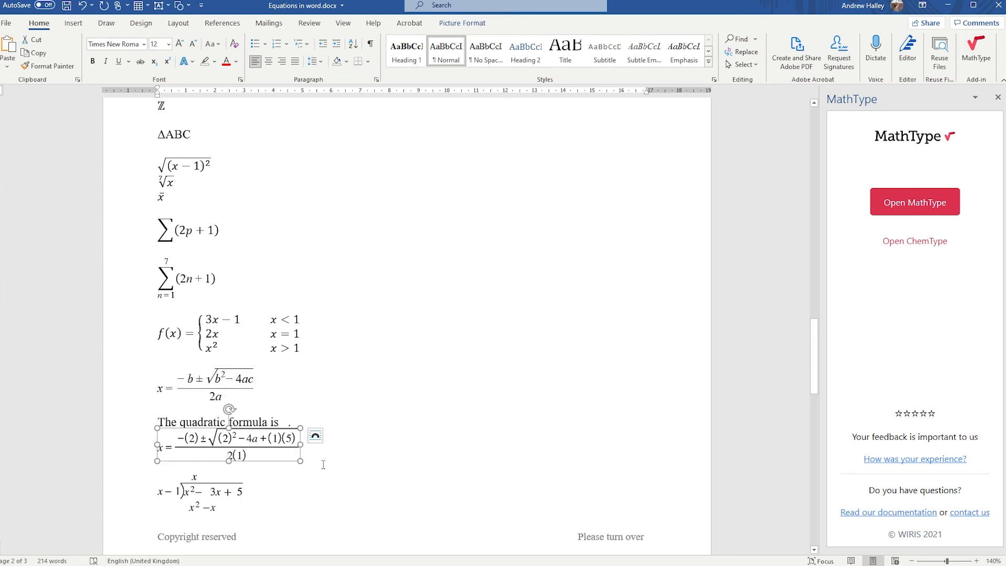
pyautogui.scroll(-3, 330, 463)
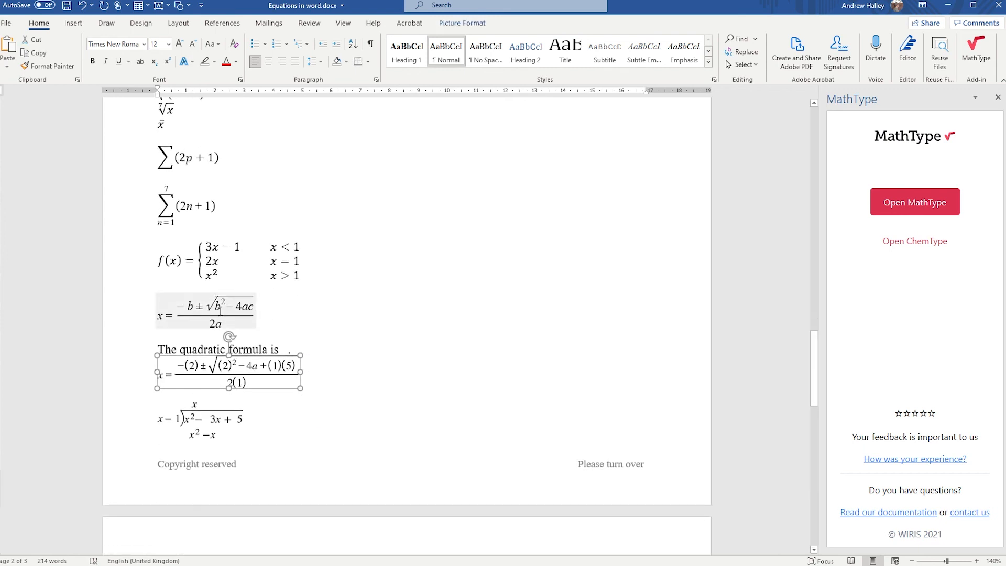
pyautogui.click(139, 316)
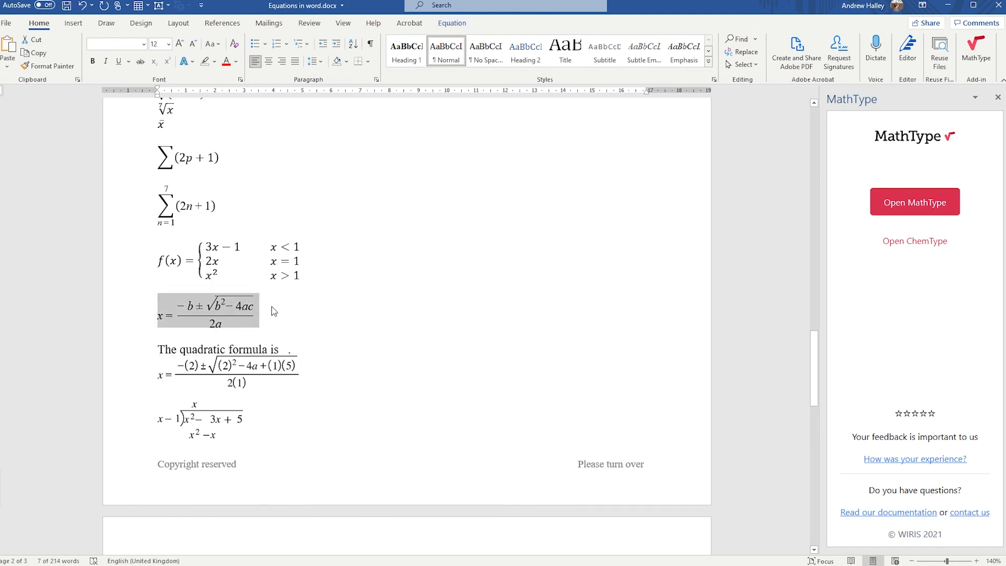